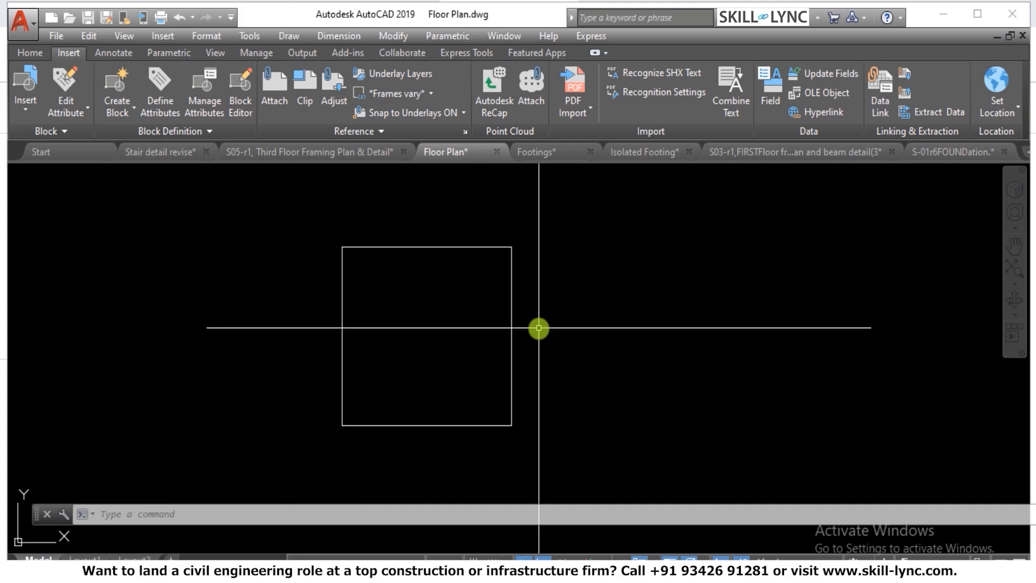
Add the single-line text "C1" at 0° rotation, starting inside the square
text(dt)
key(Return)
click(395, 329)
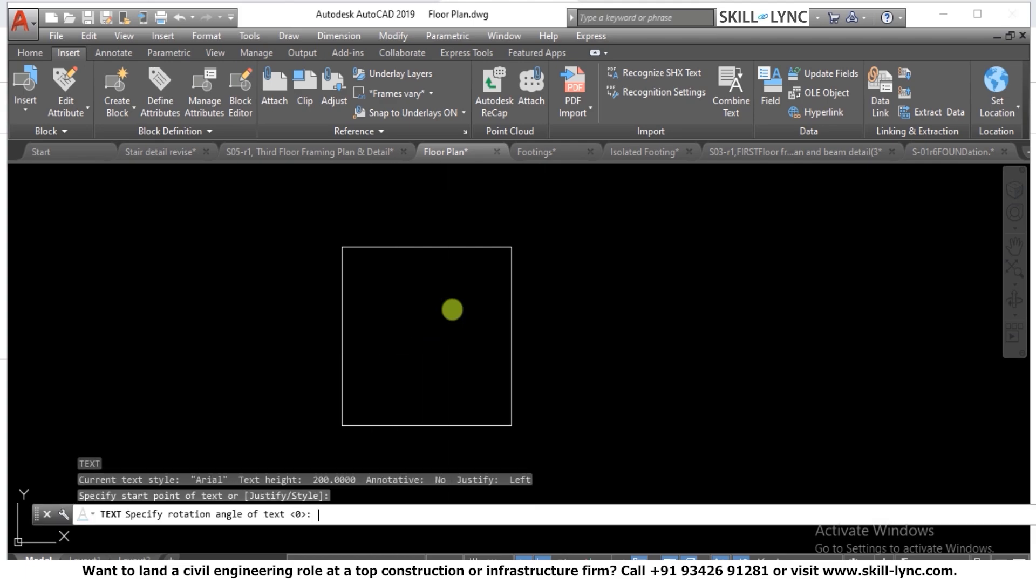
key(Return)
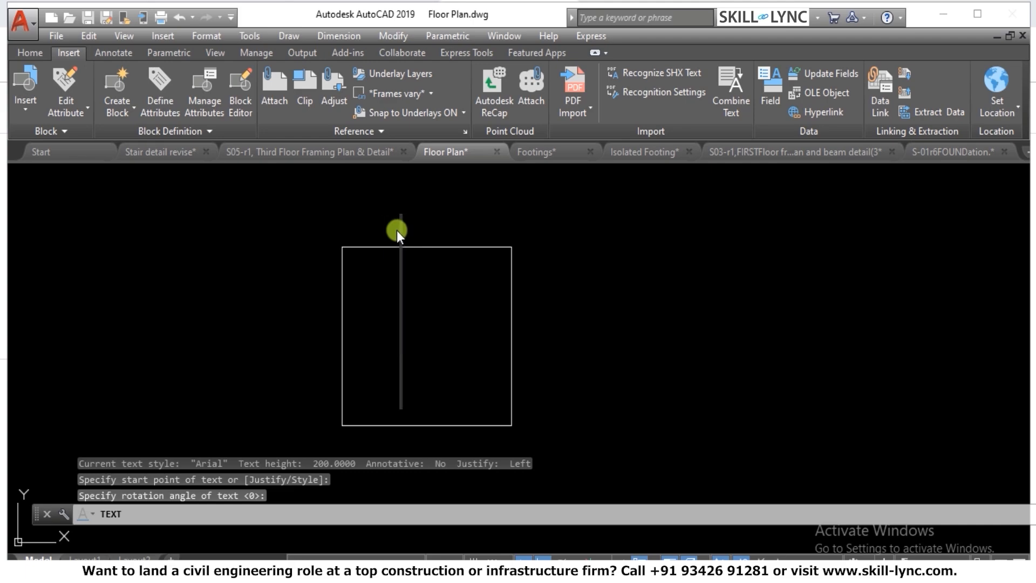
text(V)
key(BackSpace)
text(C1)
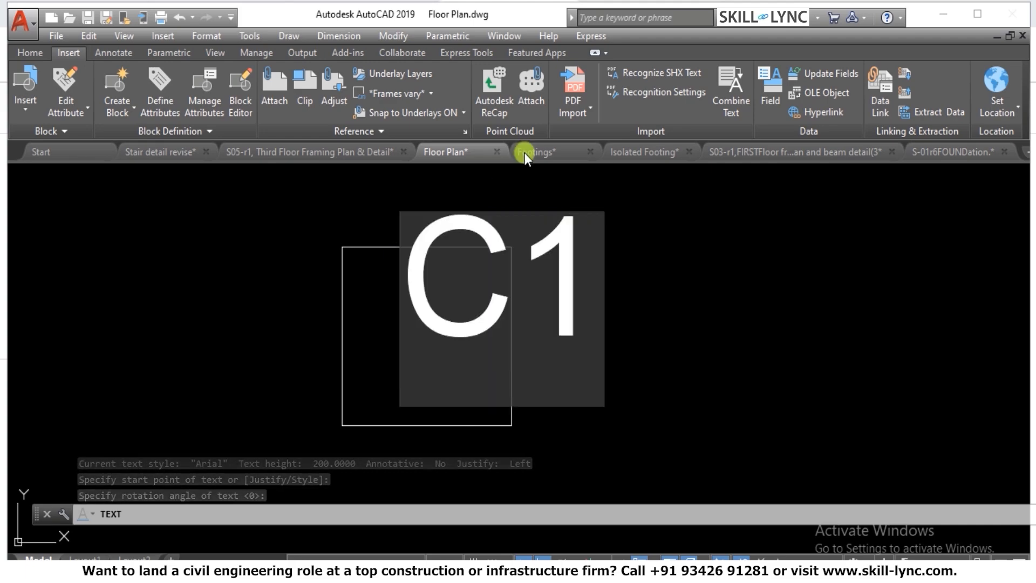
key(Return)
key(Return)
key(Escape)
key(Escape)
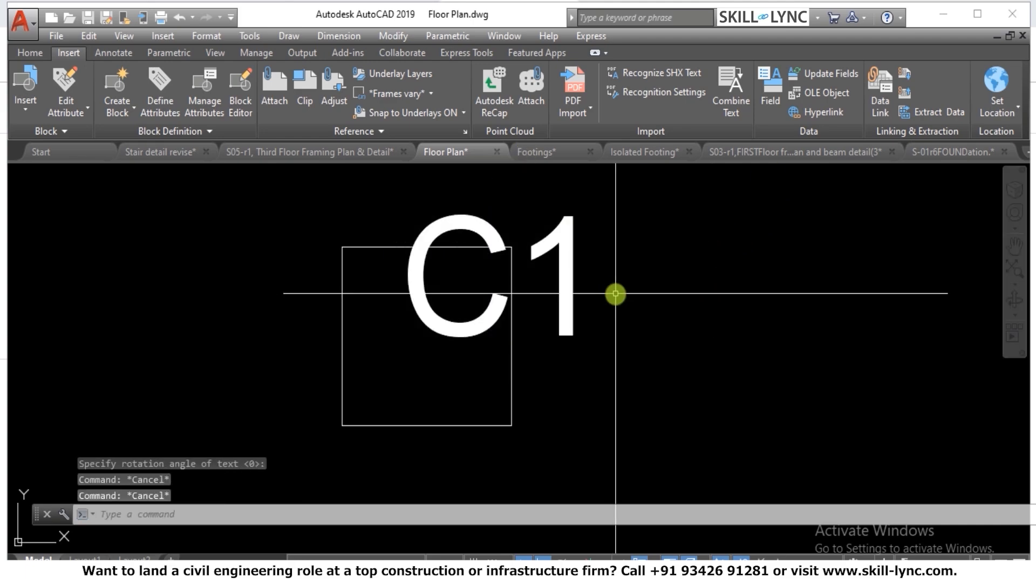
Move the "C1" text horizontally so it sits over the upper part of the square
scroll(616, 294, down, 3)
scroll(616, 276, up, 2)
text(m)
key(Return)
click(602, 302)
click(560, 310)
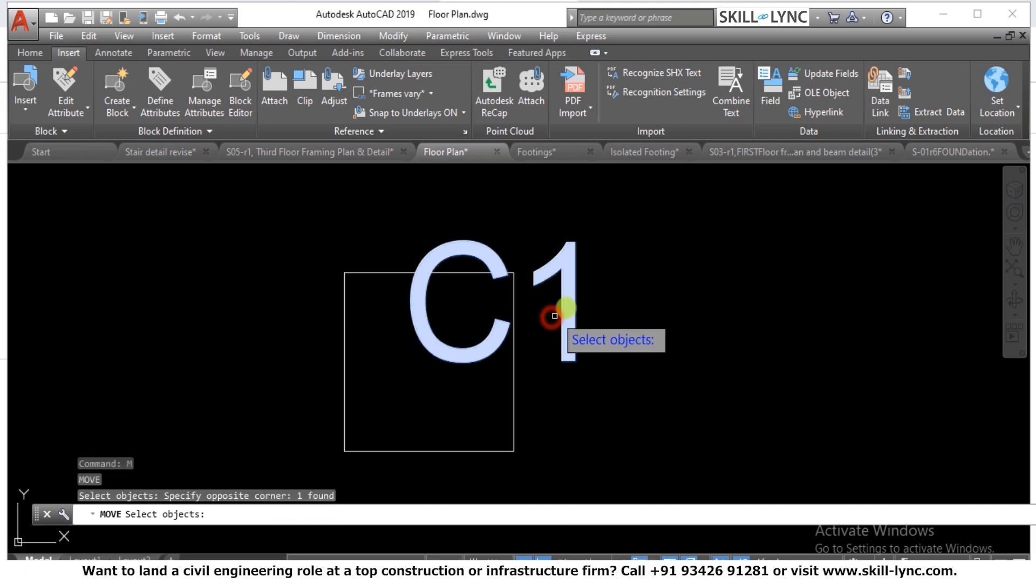
key(Return)
click(569, 331)
key(Escape)
key(Escape)
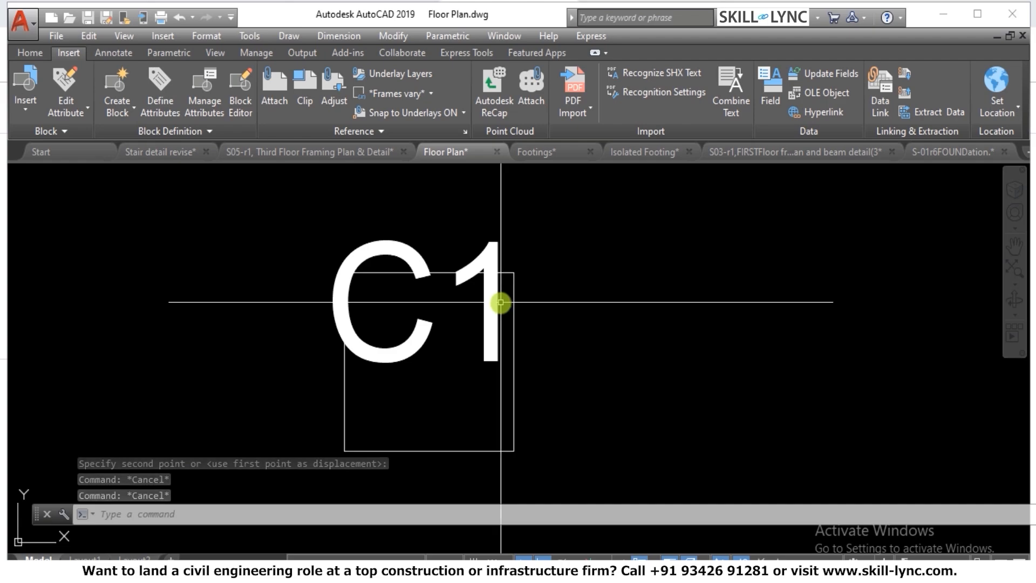
Change the text over the square to "01"
double_click(495, 317)
text(01)
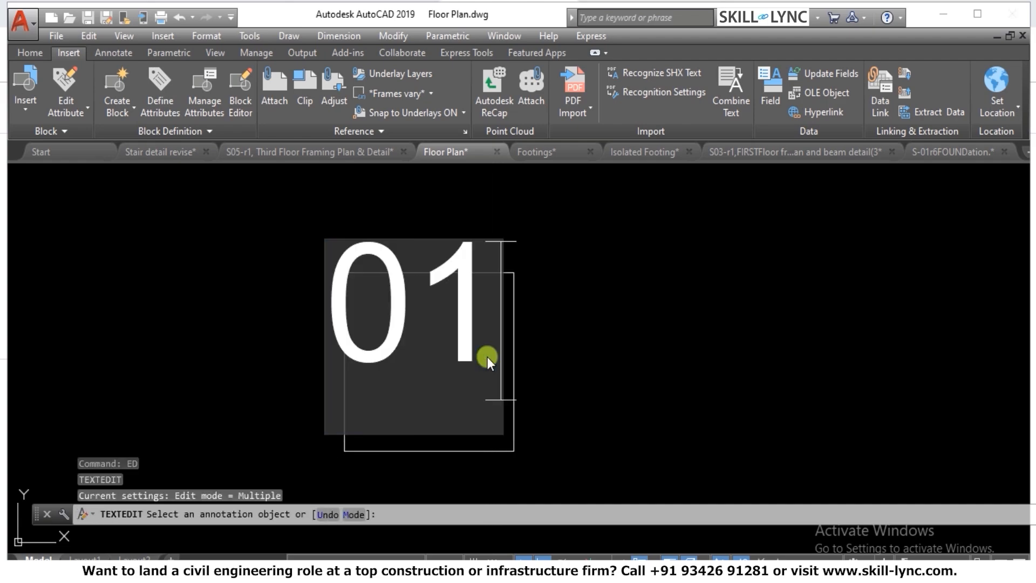
click(590, 222)
key(Escape)
key(Escape)
key(Escape)
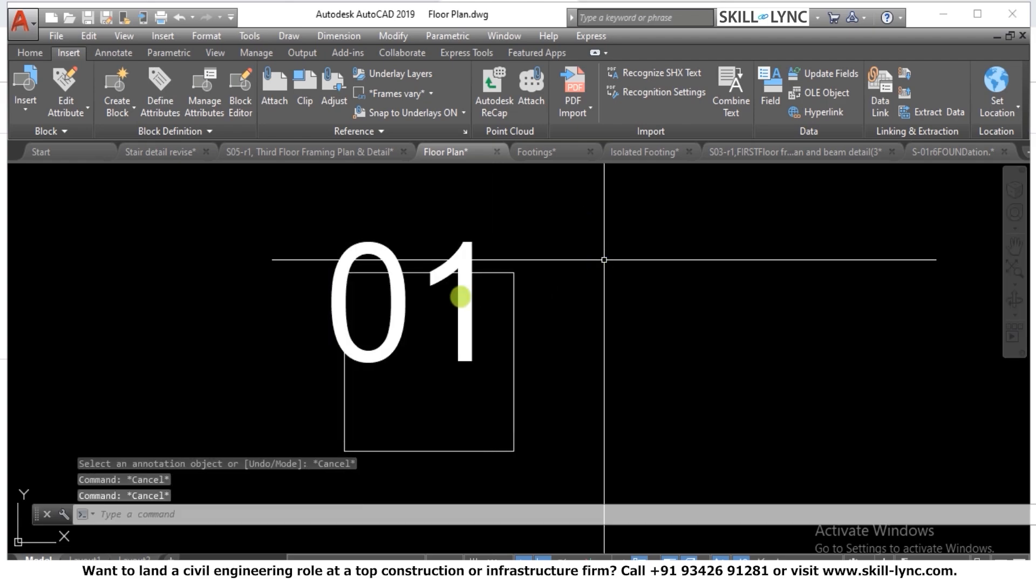
Scale the "01" text by a factor of 0.5 about a point at its lower edge
text(sc)
key(Return)
click(474, 317)
key(Return)
click(377, 357)
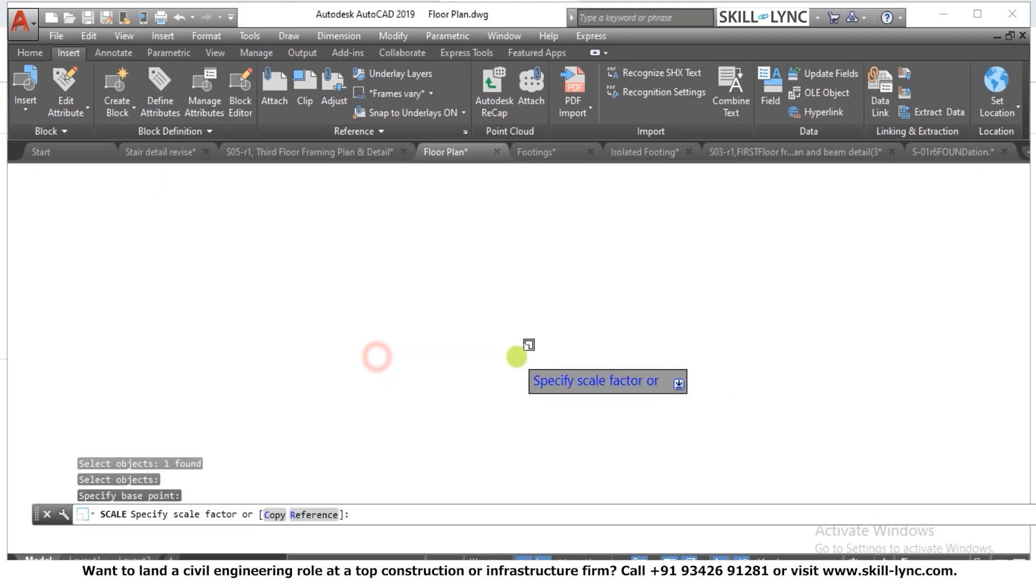
text(.5)
key(Return)
key(Escape)
key(Escape)
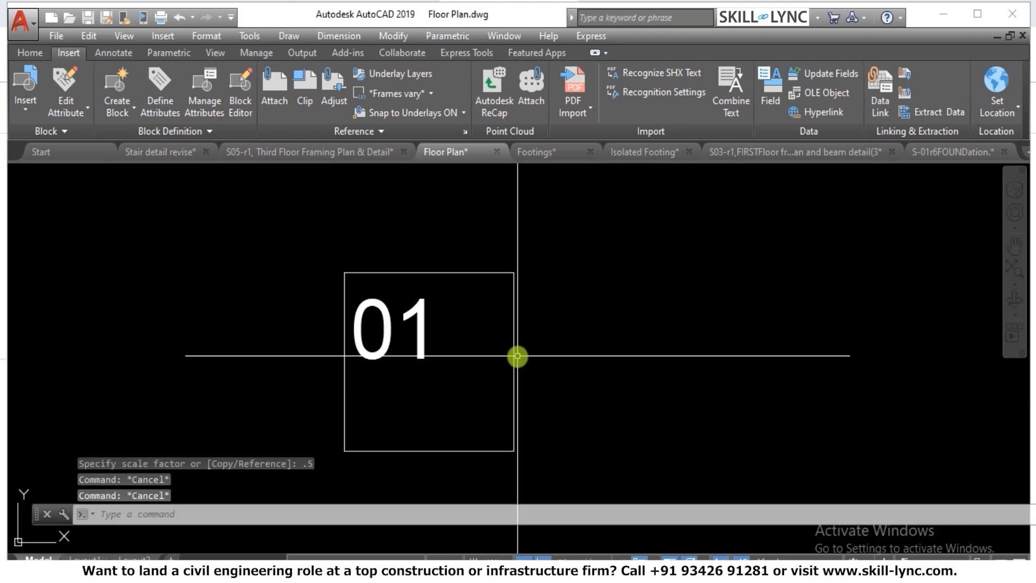
Move the "01" text horizontally to centre it in the upper part of the square
text(m)
key(Return)
click(450, 324)
click(381, 355)
right_click(408, 380)
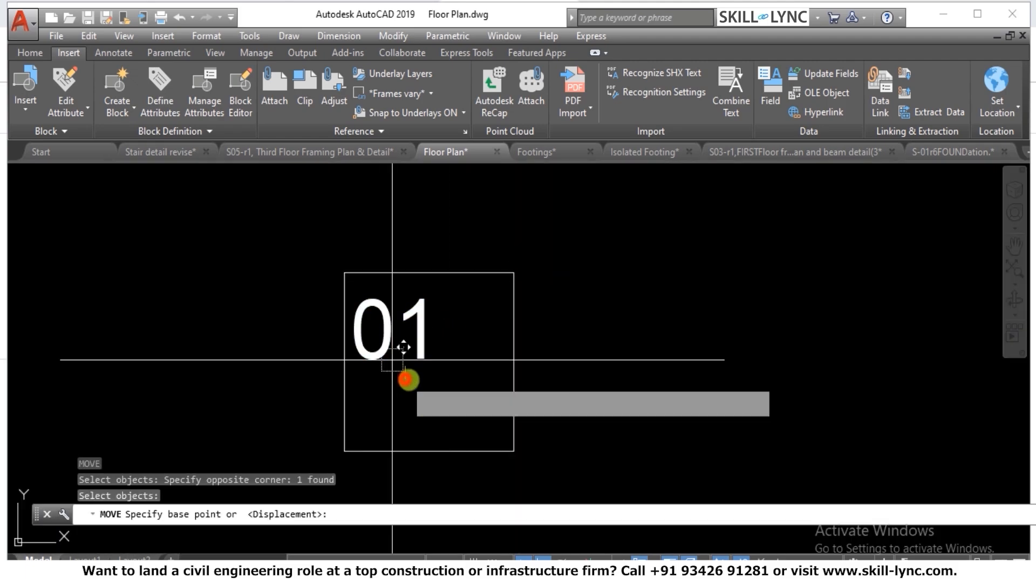
click(406, 379)
click(448, 391)
key(Escape)
key(Escape)
Start a block definition named Column_300x300 with its base point at the square's lower-left corner
click(471, 342)
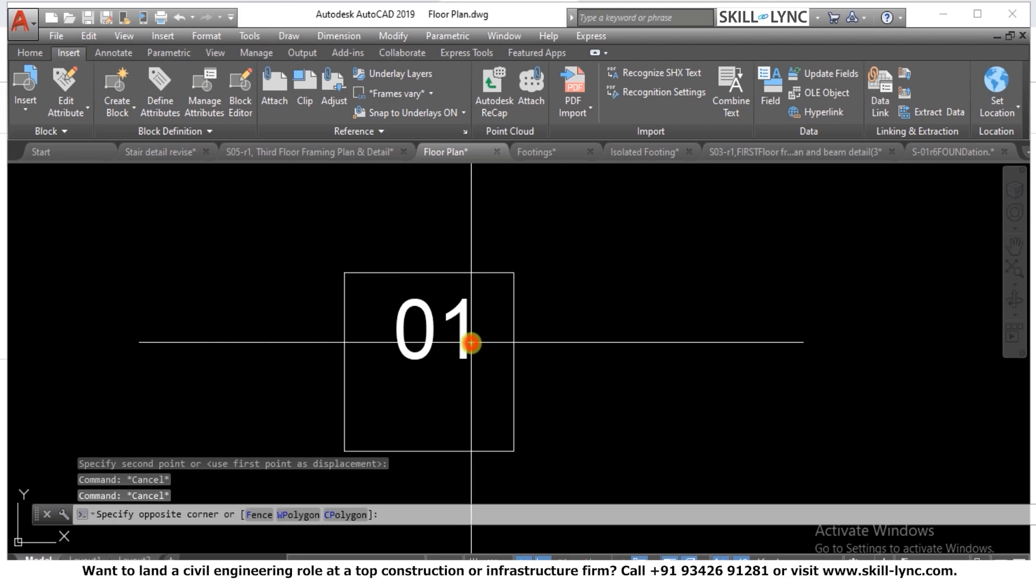
text(B)
key(Return)
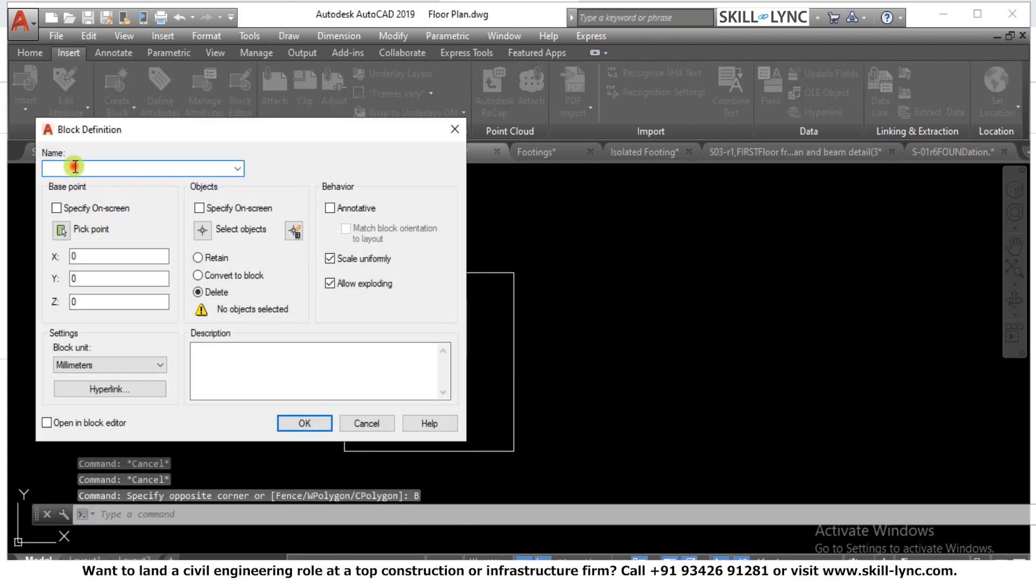
text(cOLUMN)
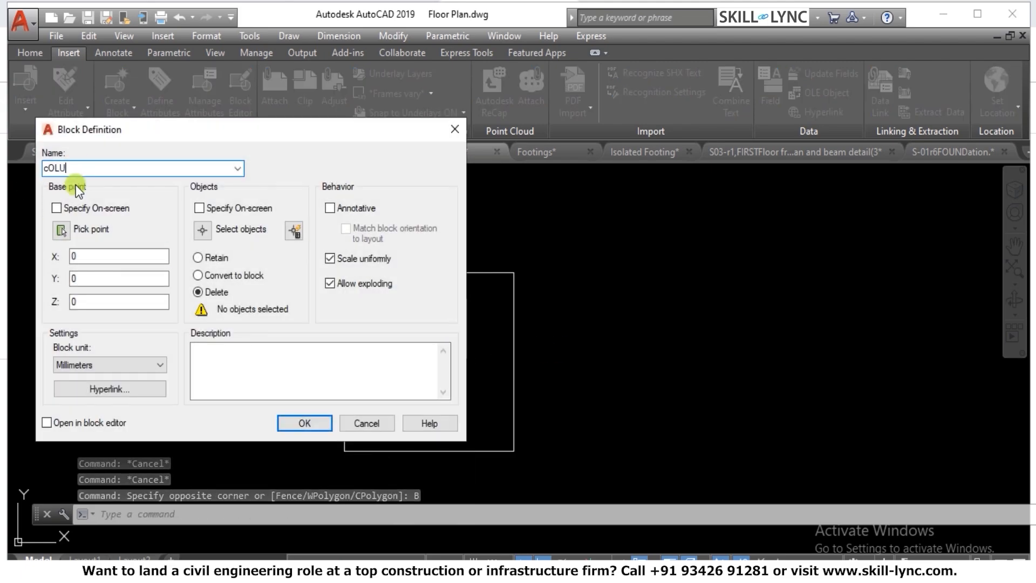
key(BackSpace)
key(BackSpace)
key(BackSpace)
key(BackSpace)
key(BackSpace)
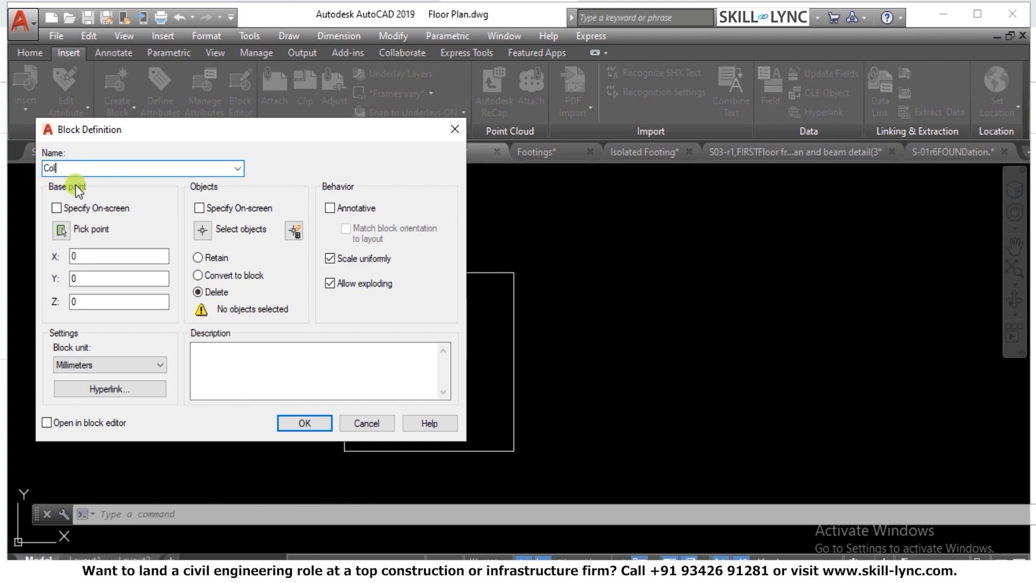
text(olumn_300x300)
click(61, 230)
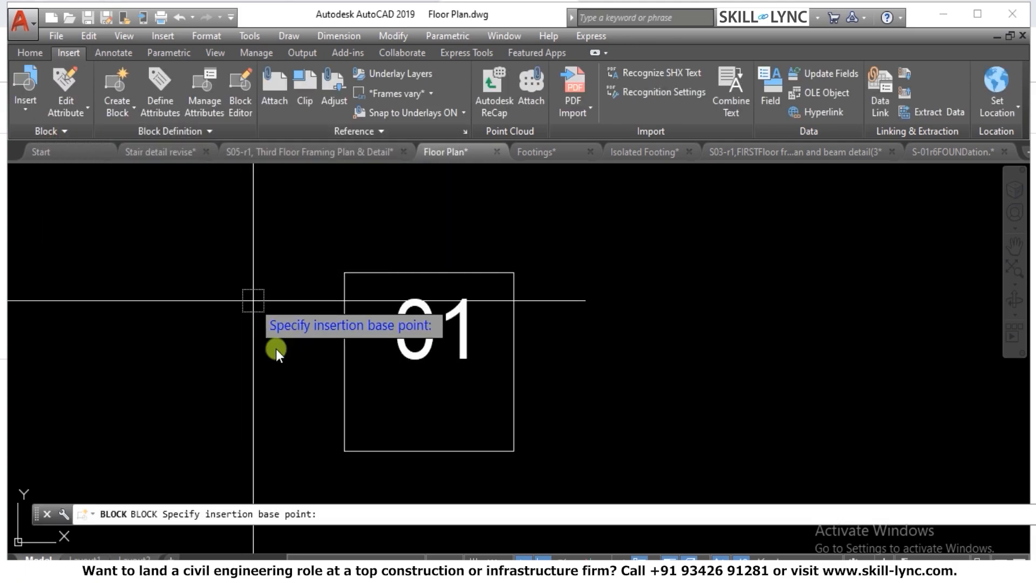
click(345, 451)
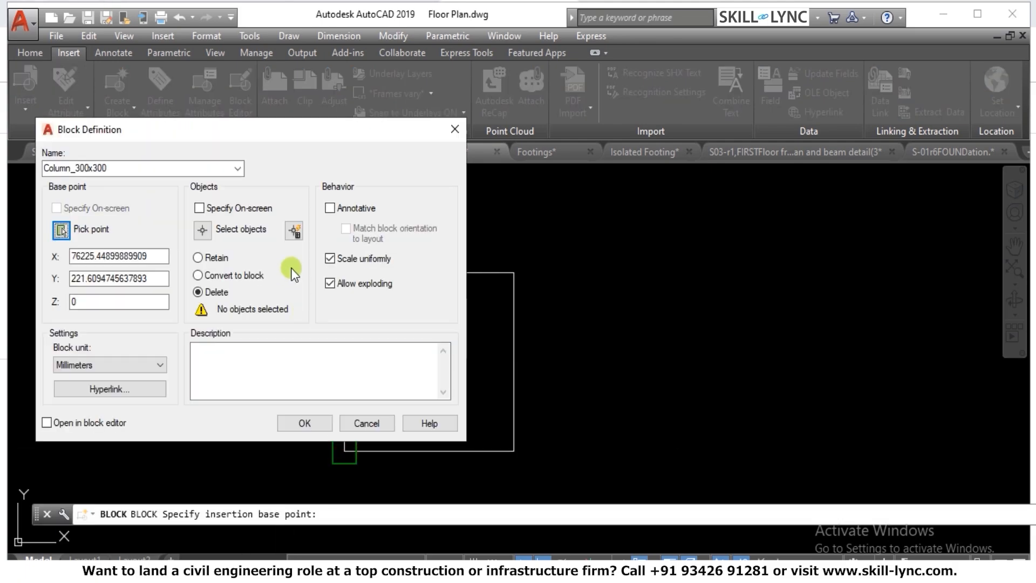
Select the square and its "01" text as the block's objects and create the block
click(206, 230)
click(537, 468)
click(283, 233)
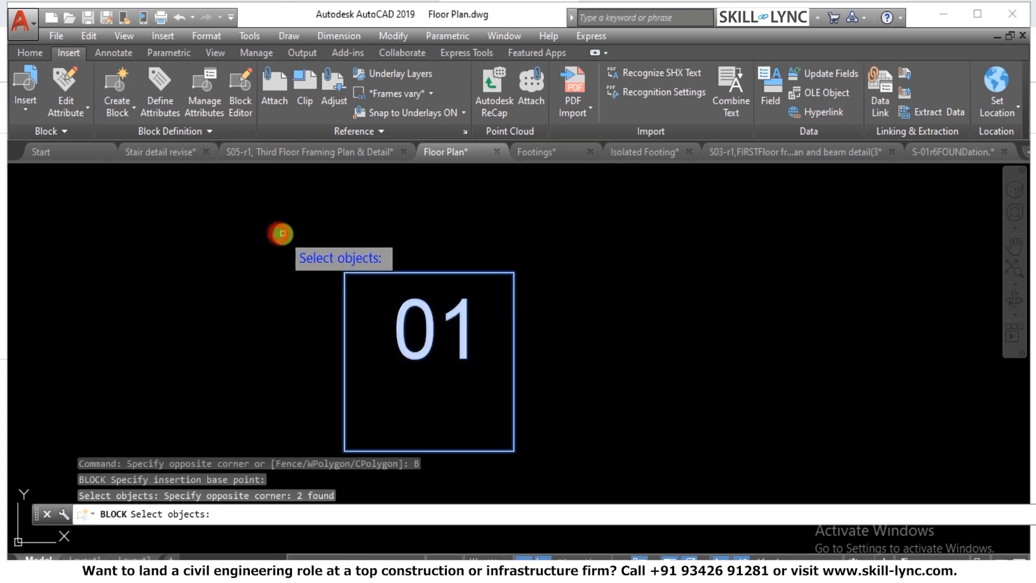
key(Return)
click(326, 418)
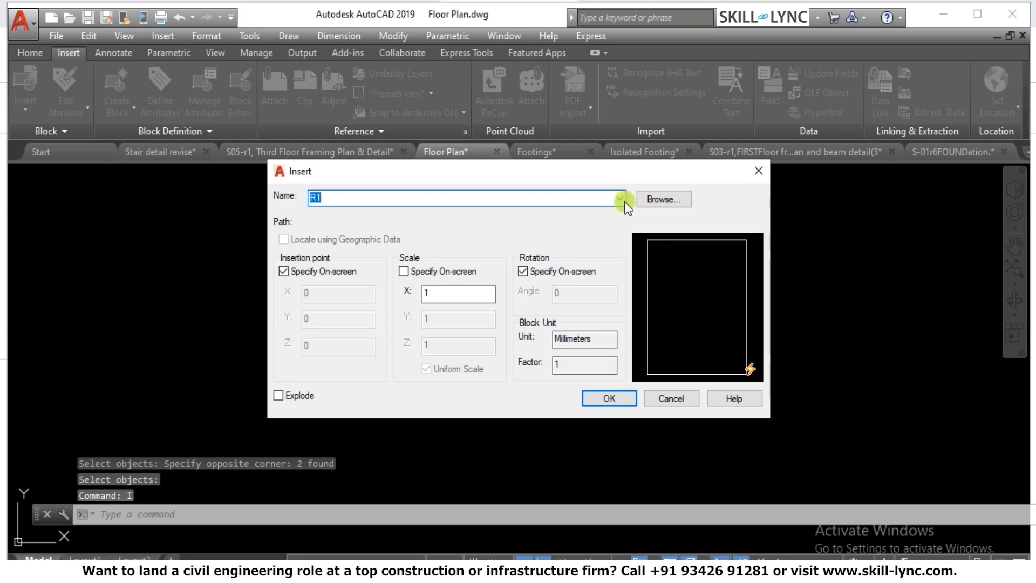
Insert the Column_300x300 block at scale 1 without rotation in the empty drawing area
click(620, 199)
click(363, 265)
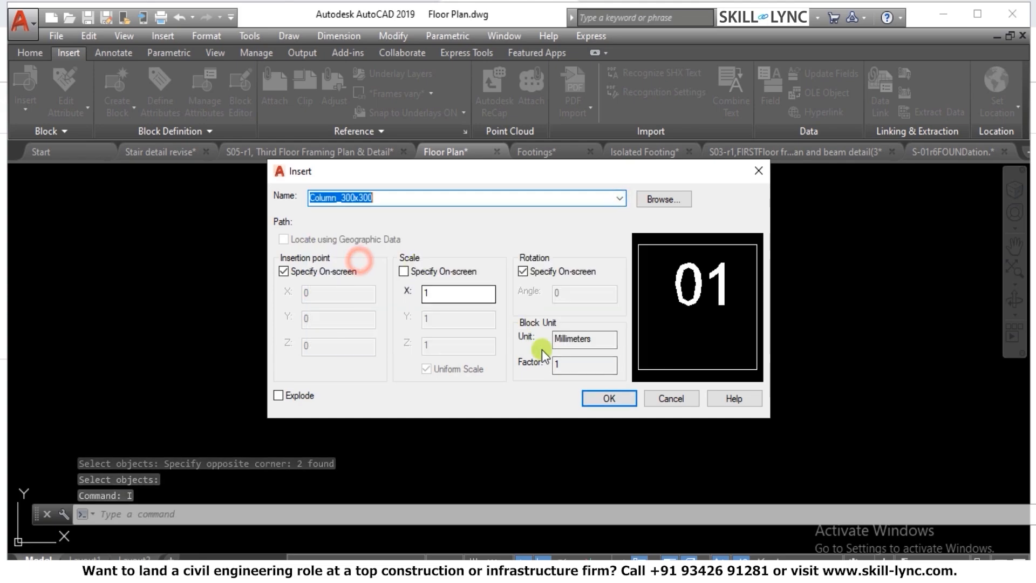
click(599, 398)
click(278, 339)
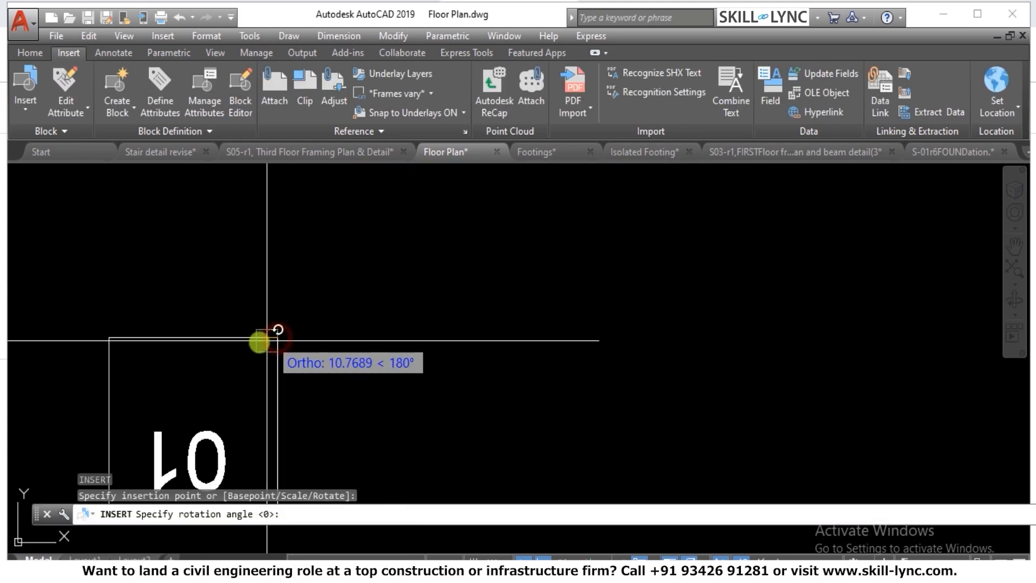
click(435, 242)
scroll(411, 252, down, 4)
scroll(490, 221, up, 2)
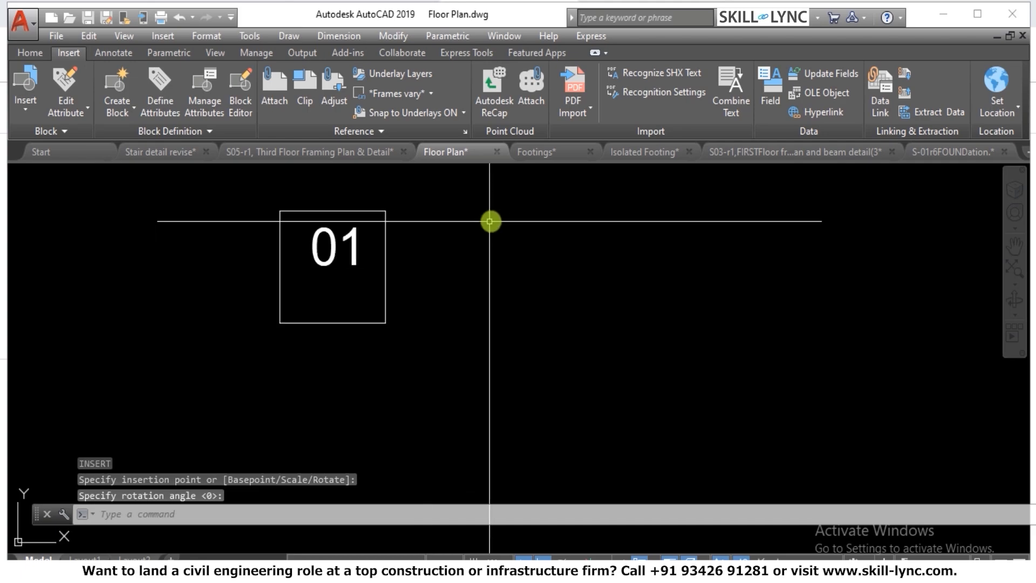
key(Escape)
Insert a second unrotated Column_300x300 block to the right of the first one, at about the same height
text(I)
key(Return)
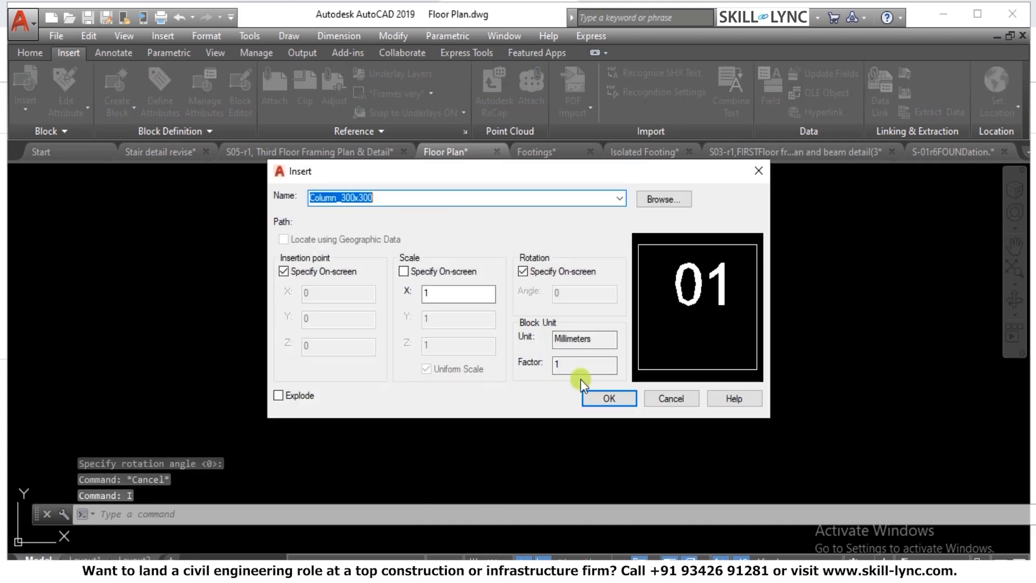
click(604, 398)
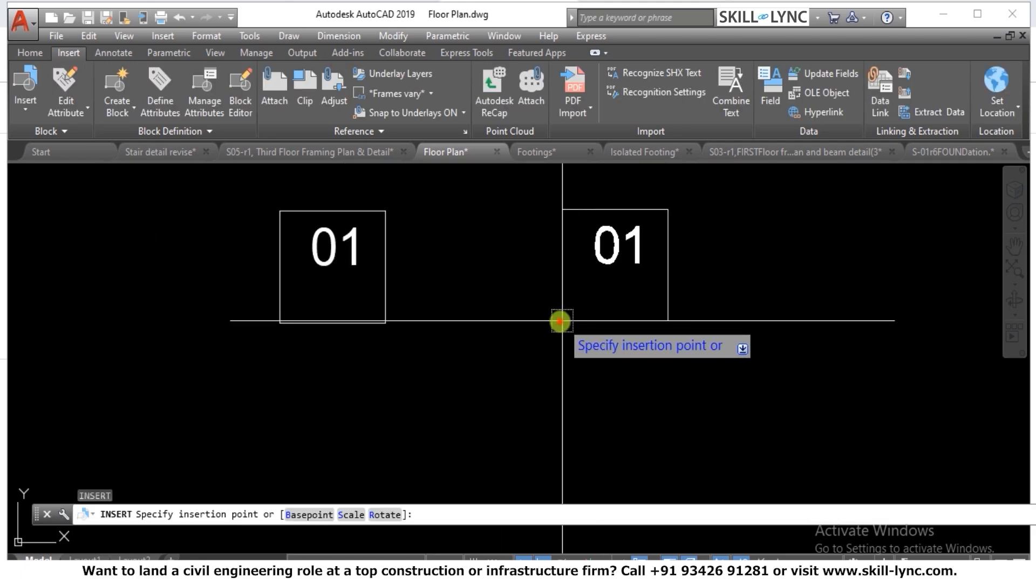
click(561, 320)
click(718, 285)
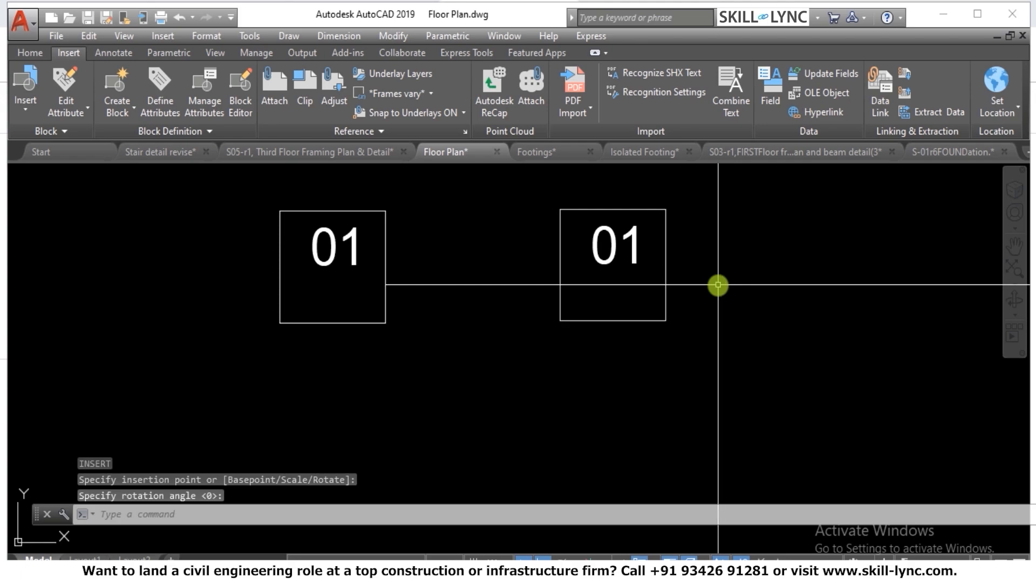
key(Escape)
Insert a third Column_300x300 block to the right of the second one, with the default rotation
text(i)
key(Return)
click(601, 400)
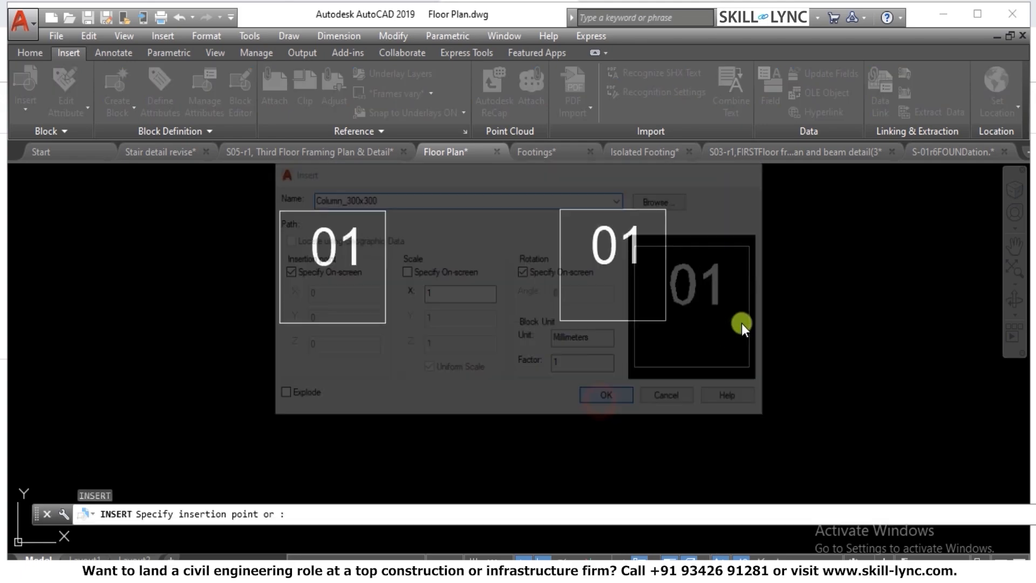
click(794, 311)
key(Return)
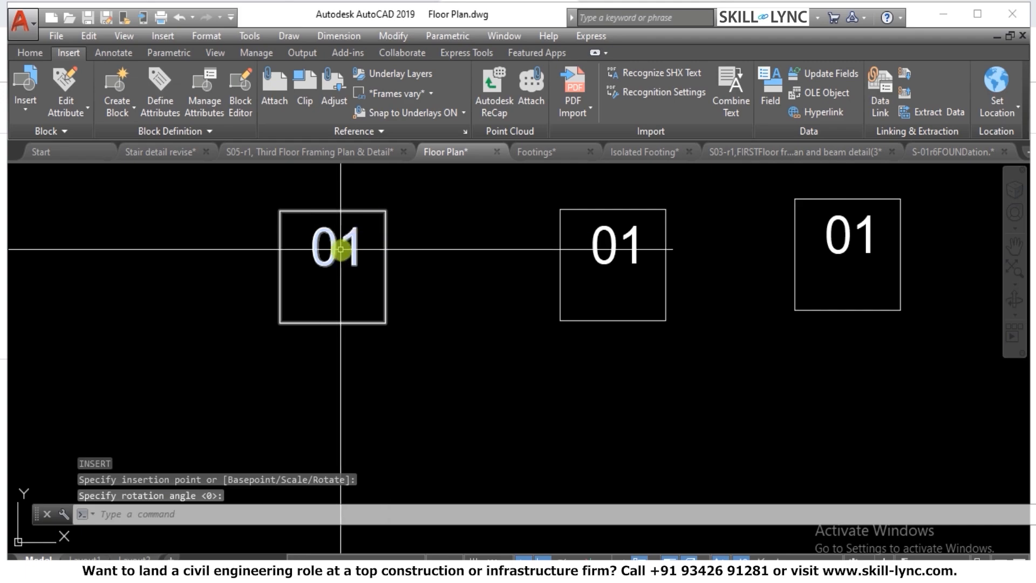
Open the Column_300x300 definition in the Block Editor from the first inserted column
scroll(353, 226, up, 3)
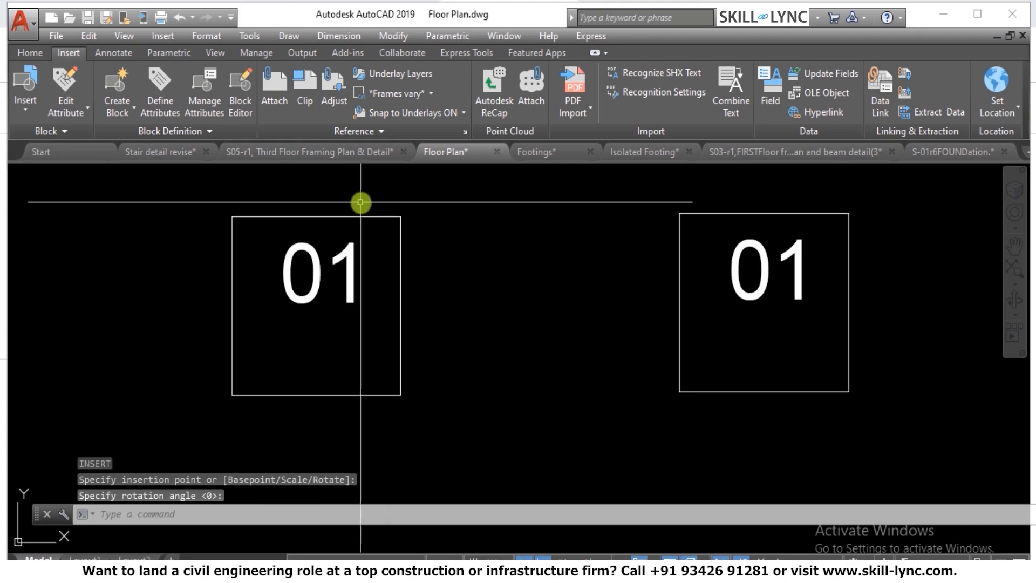
click(357, 215)
double_click(357, 214)
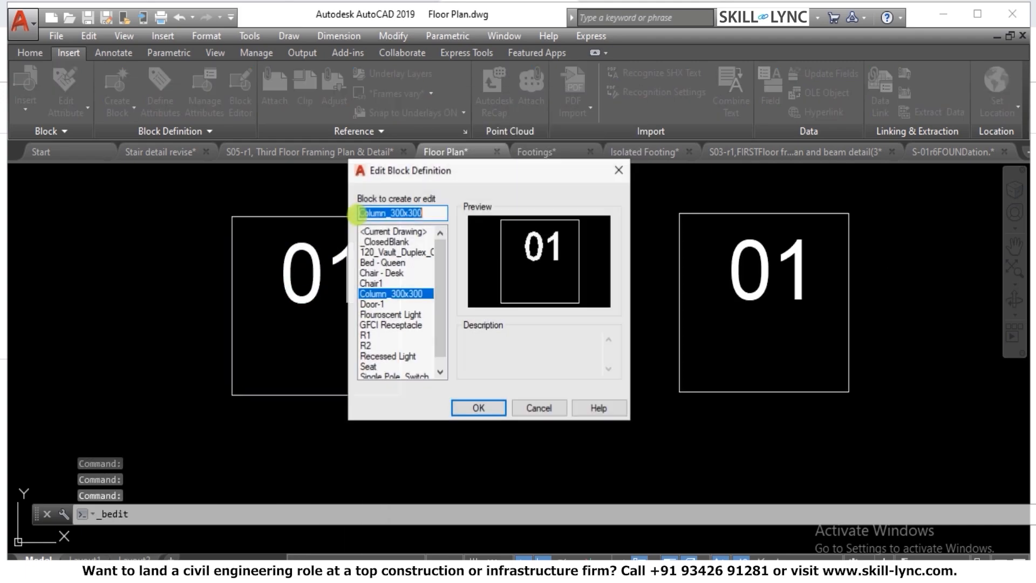
click(476, 407)
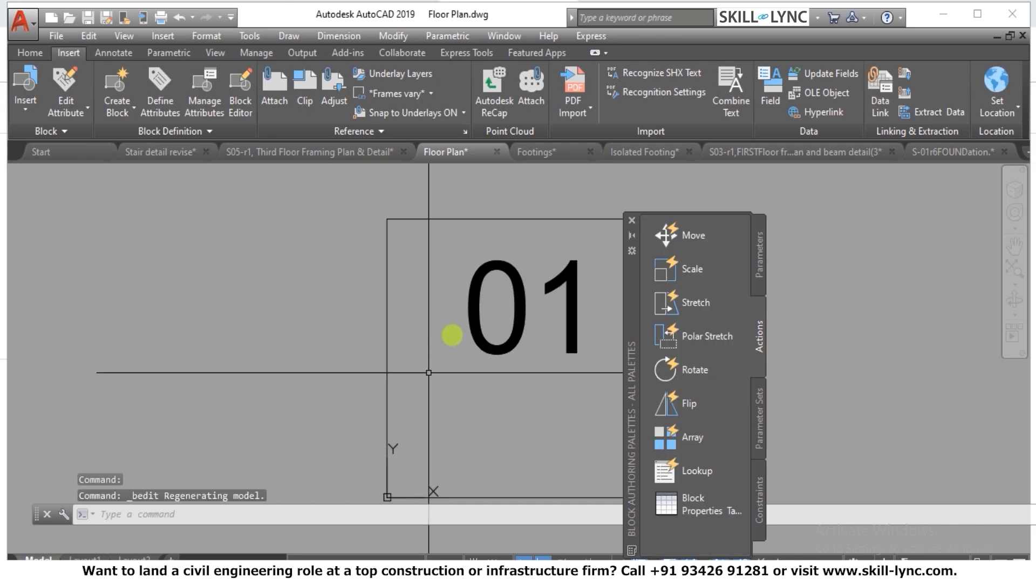
Change the text inside the block definition to "02"
text(ED)
key(Return)
click(509, 352)
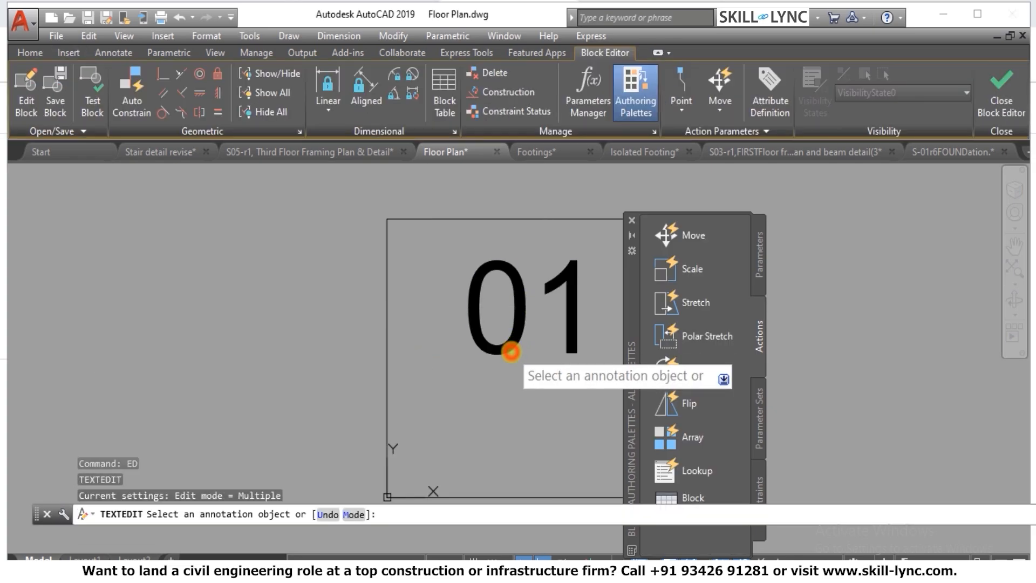
click(551, 320)
drag(549, 320, 580, 320)
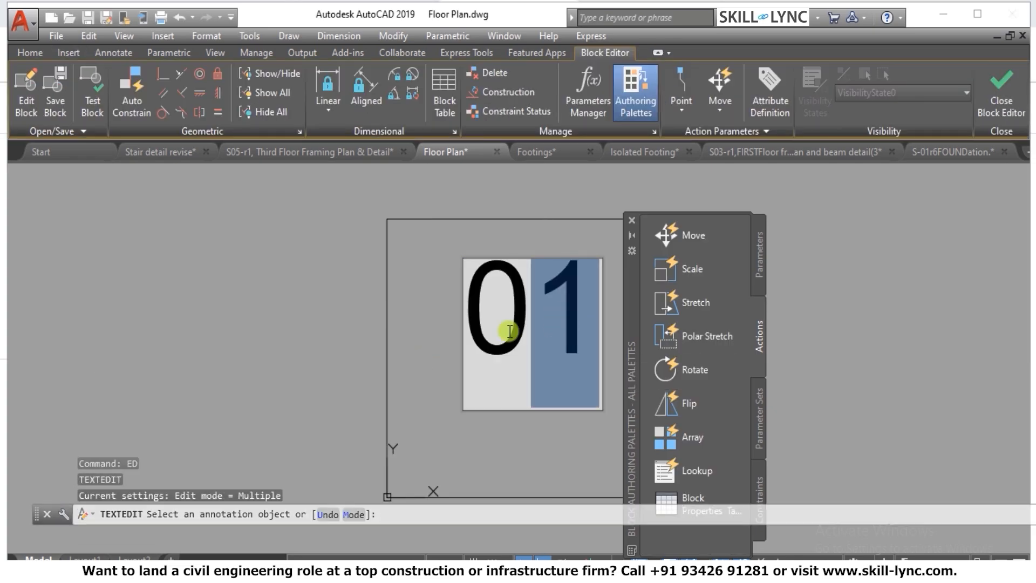
text(2)
click(288, 372)
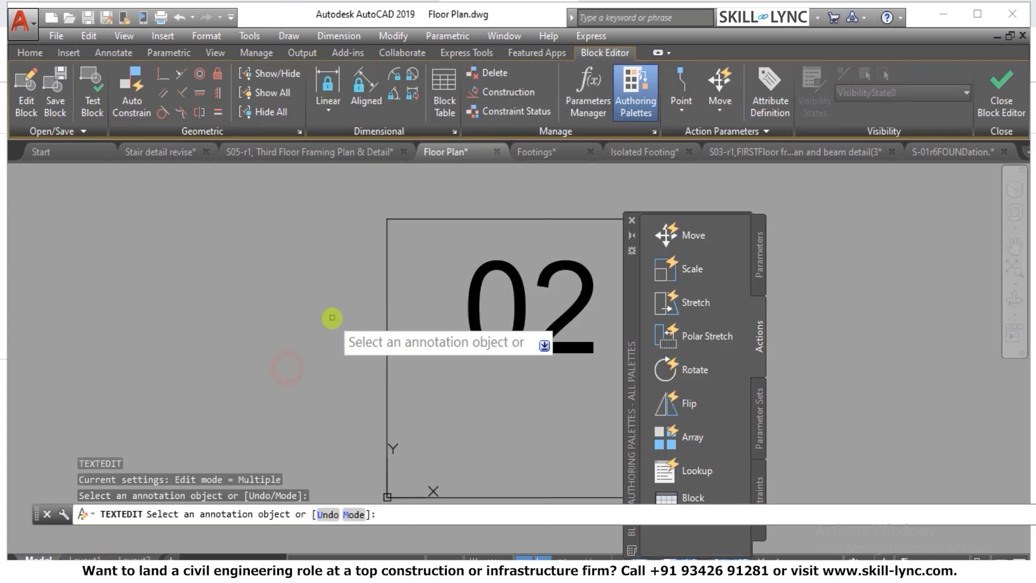
Close the Block Editor, saving the changes to Column_300x300, and view the inserted columns
click(995, 89)
click(507, 251)
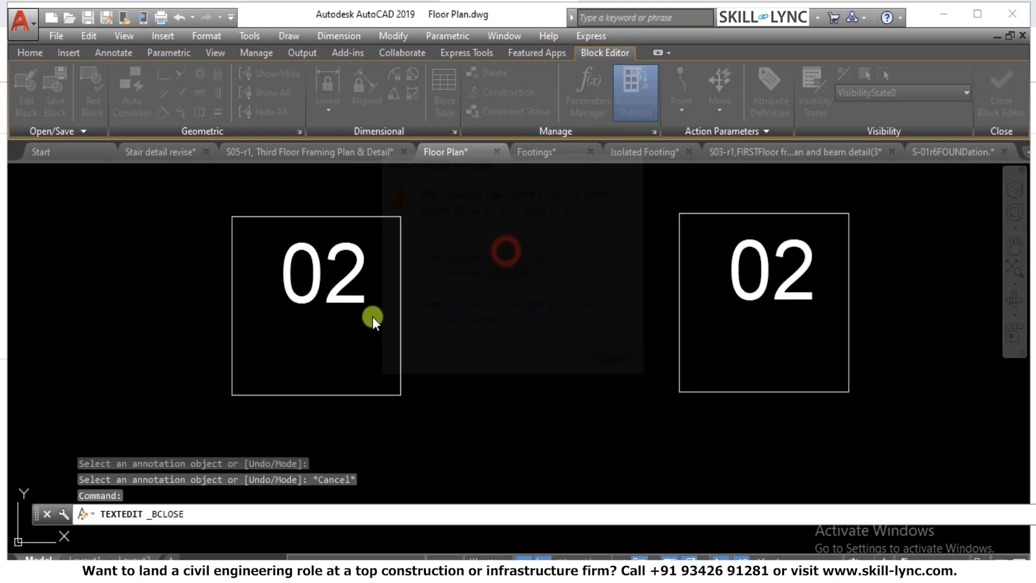
scroll(410, 307, down, 3)
scroll(745, 284, up, 3)
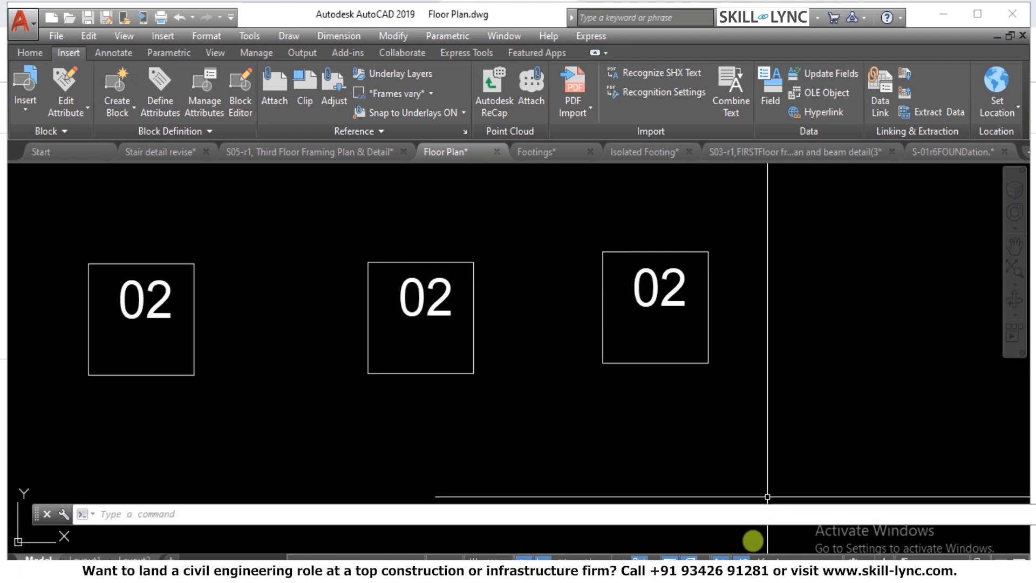
click(520, 342)
click(504, 402)
scroll(157, 289, down, 1)
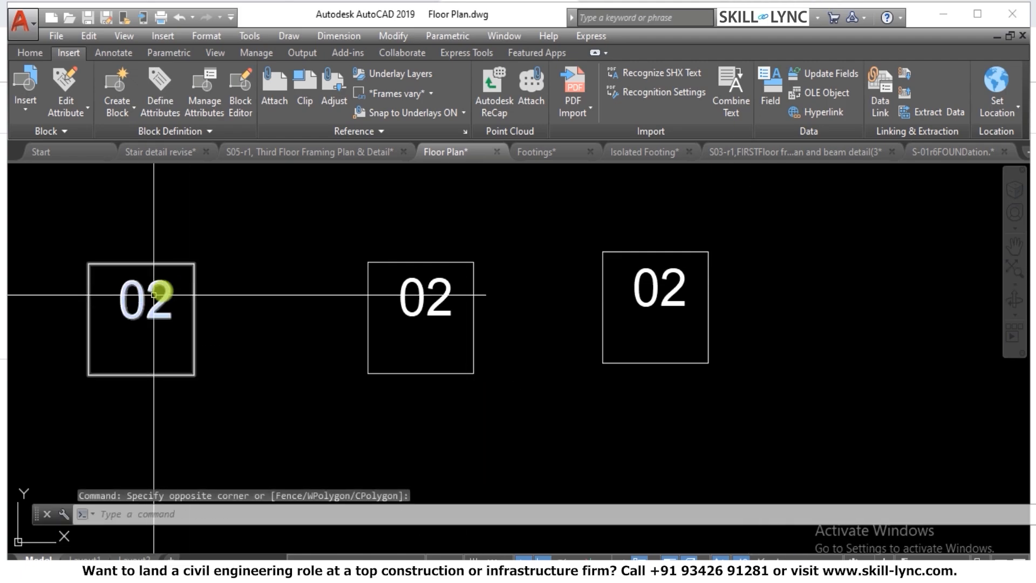
click(170, 282)
scroll(298, 312, down, 2)
scroll(254, 304, up, 1)
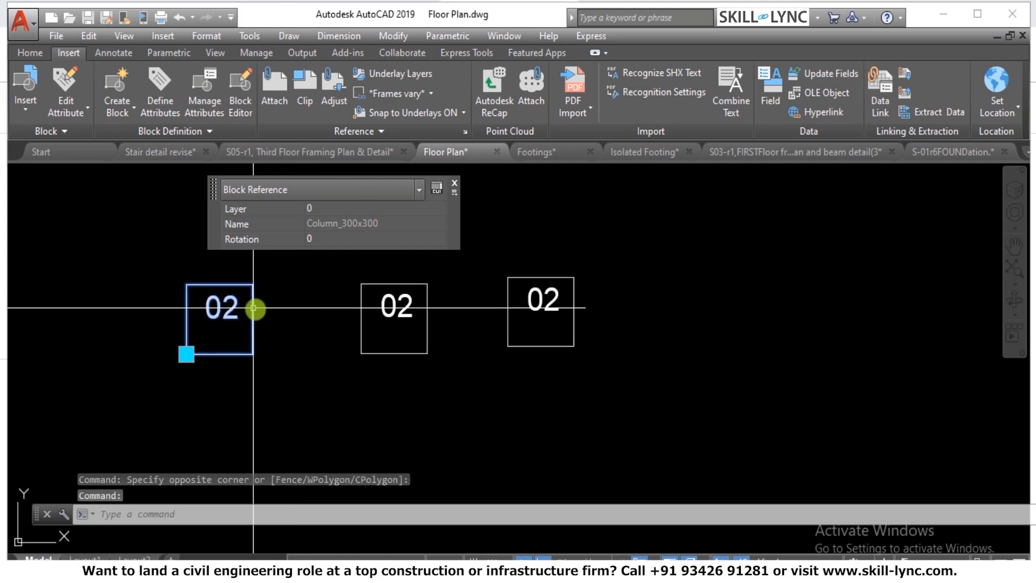
key(Escape)
text(rec)
key(Escape)
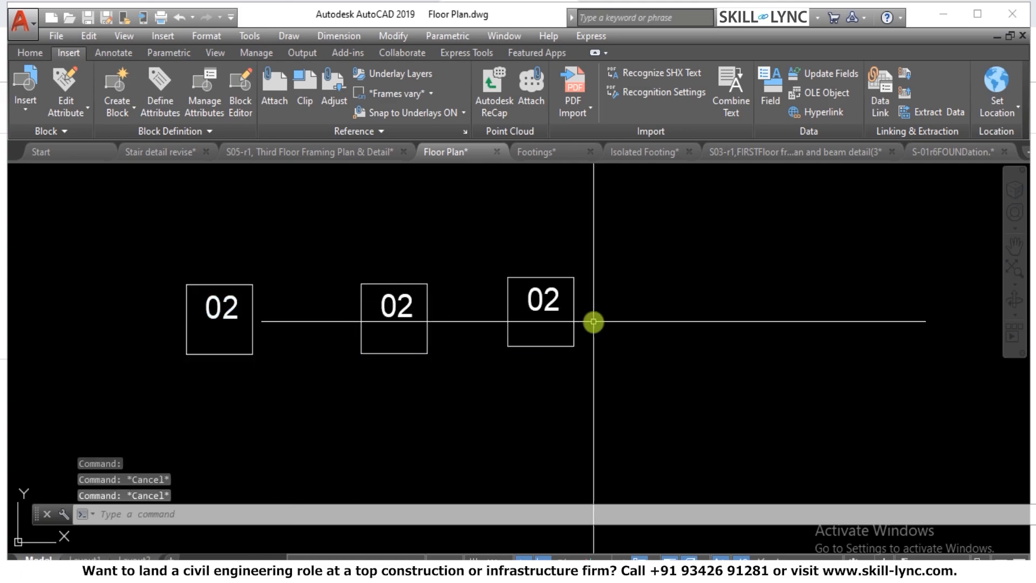
Draw a 300 by 450 rectangle to the right of the third column block
text(rec)
key(Return)
click(653, 343)
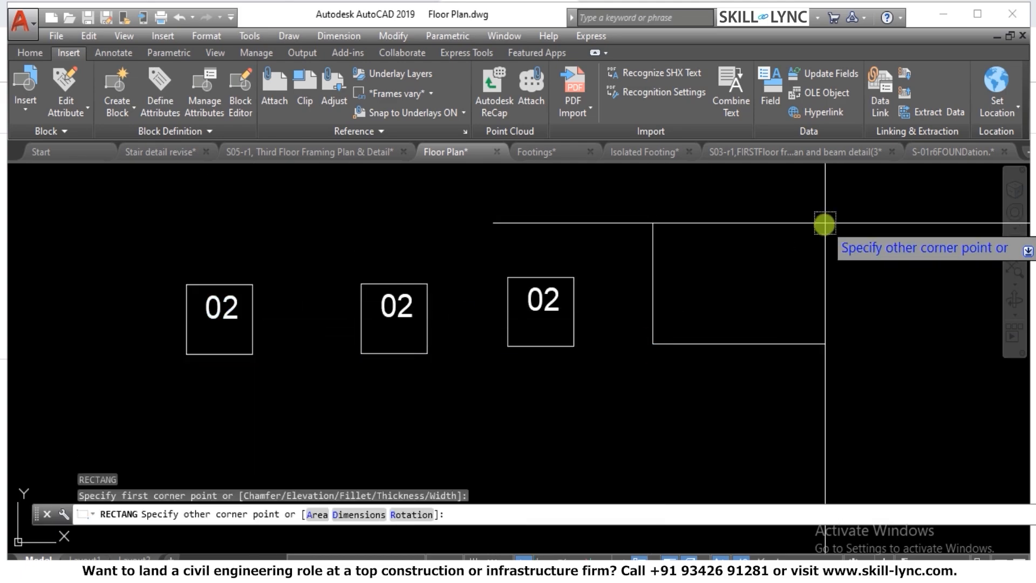
text(300)
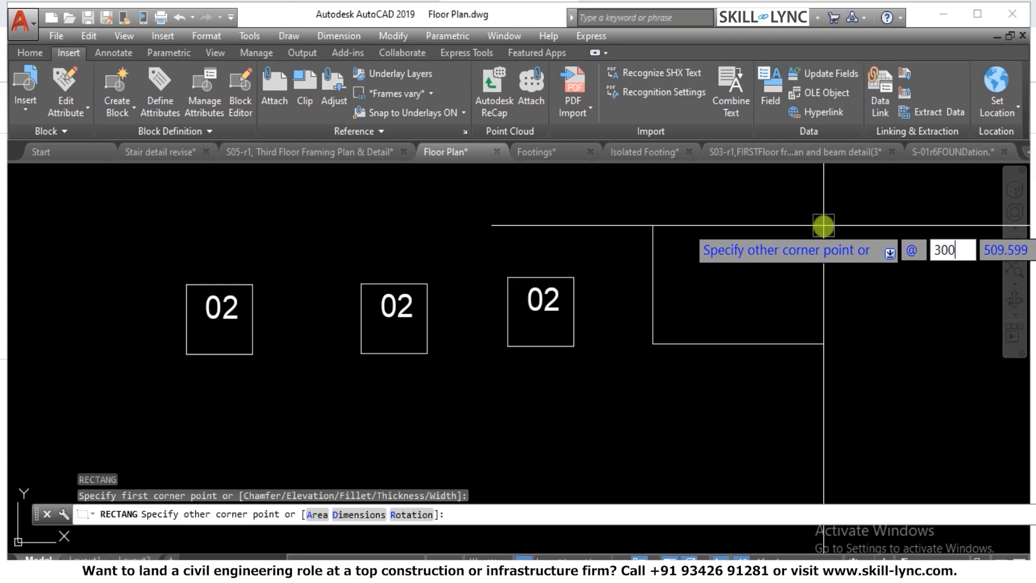
key(Tab)
text(45)
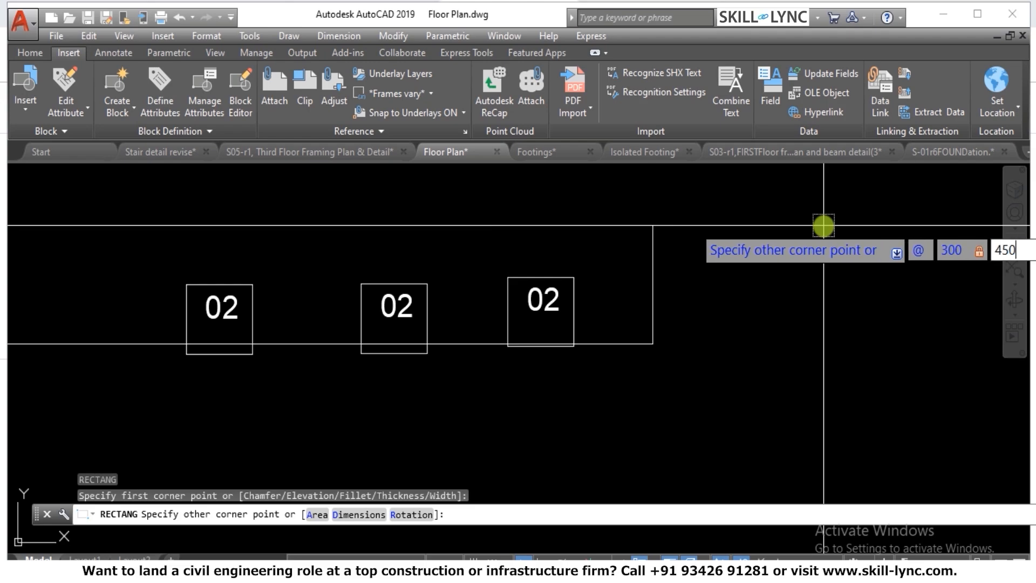
key(Return)
key(Escape)
key(Escape)
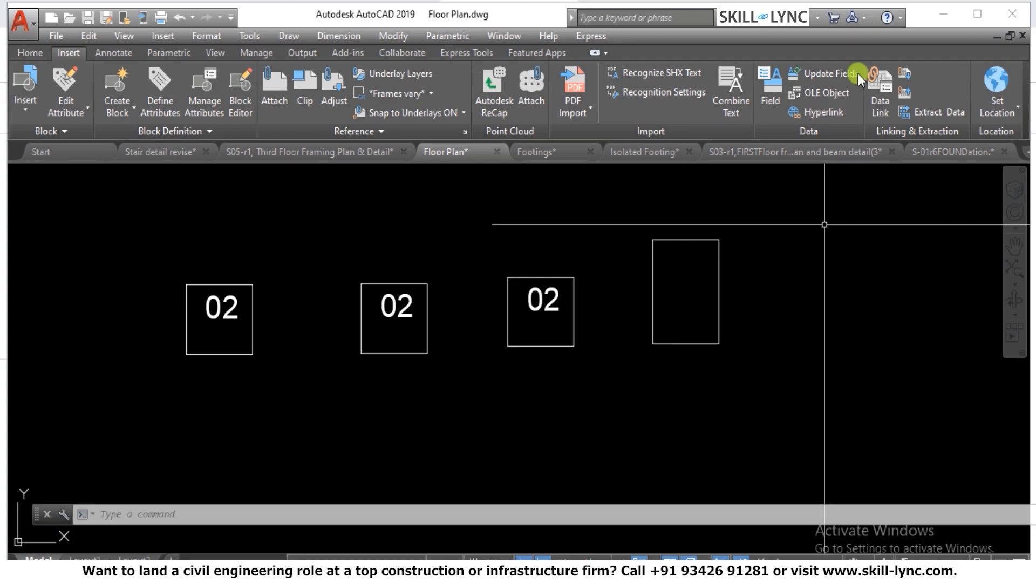
scroll(756, 252, up, 3)
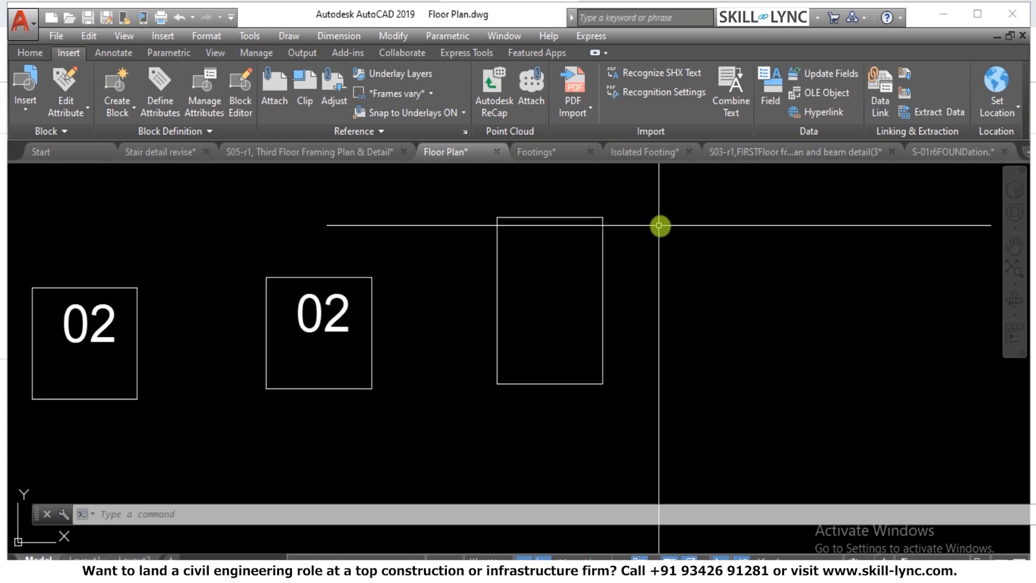
key(Escape)
key(Escape)
key(Escape)
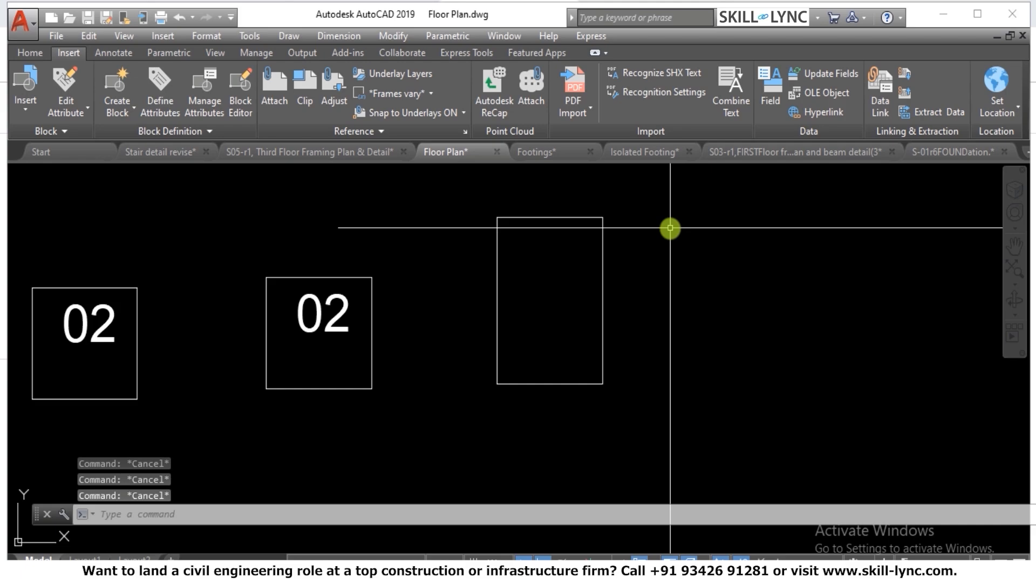
text(B)
key(Return)
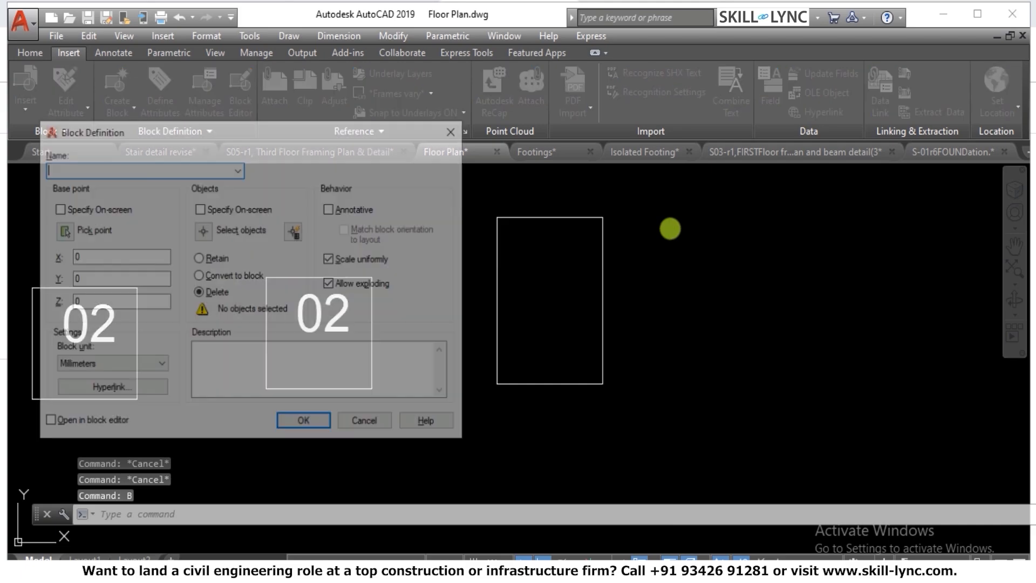
click(61, 231)
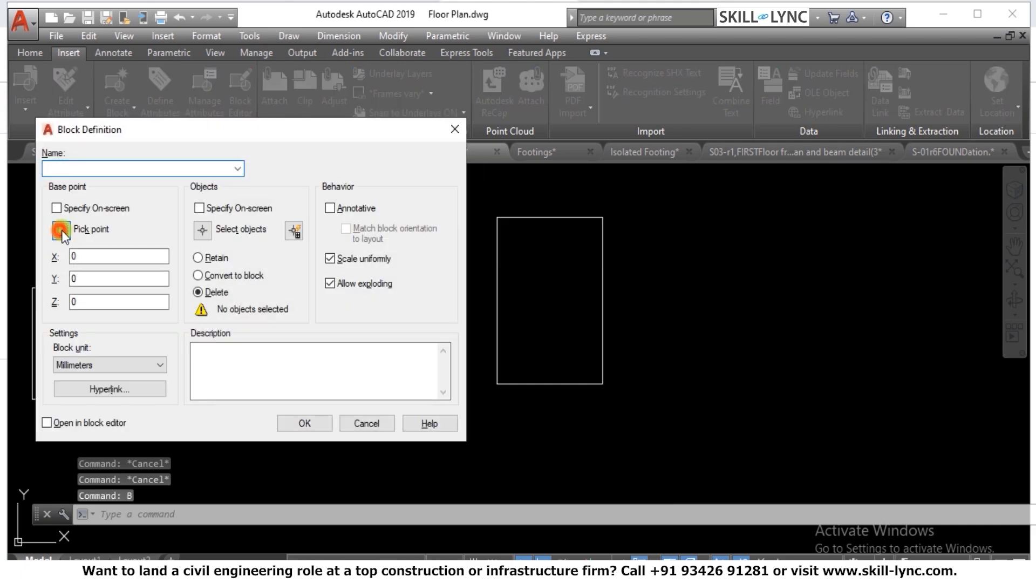
click(550, 300)
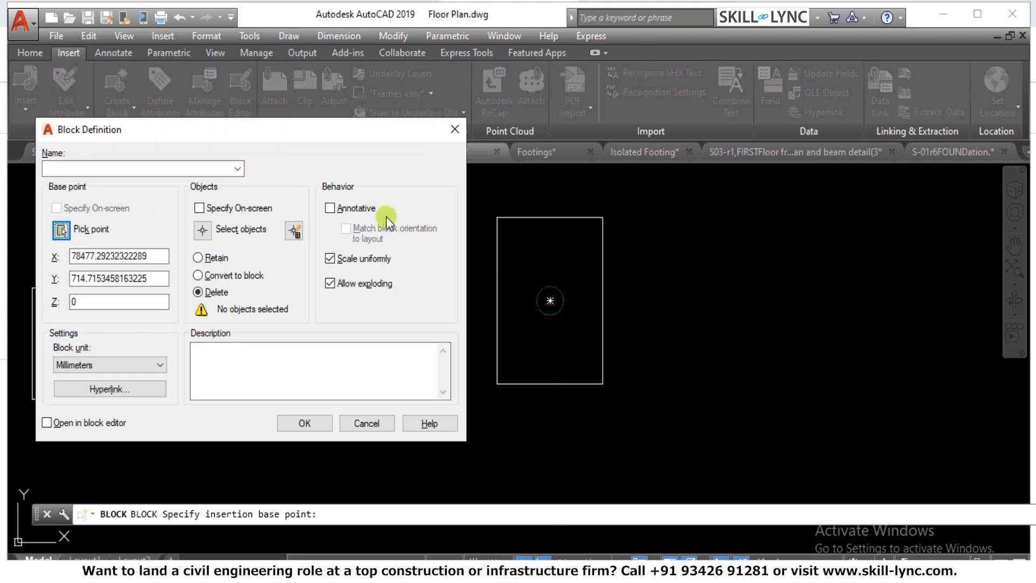
click(455, 129)
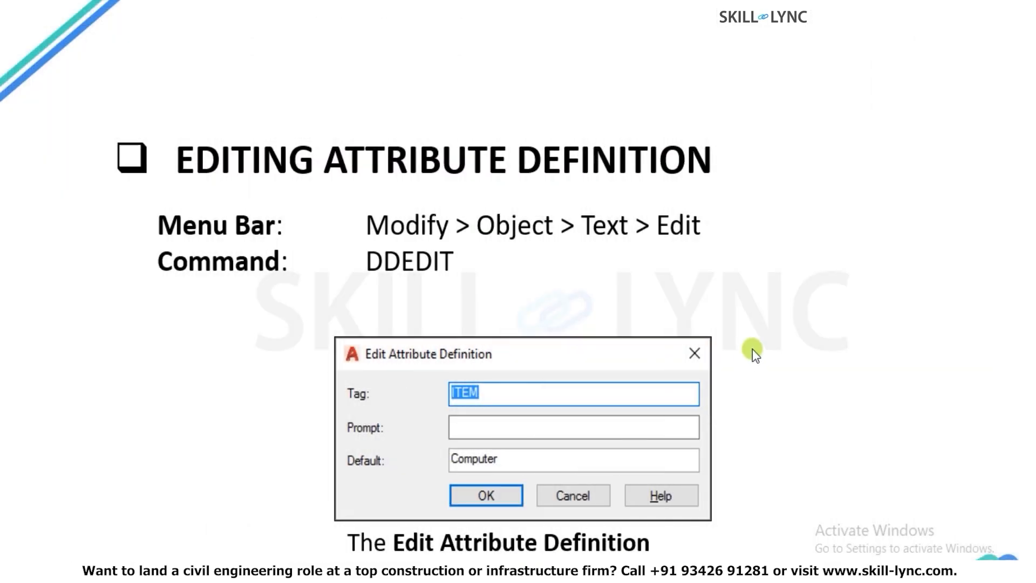
click(673, 319)
click(672, 318)
click(675, 318)
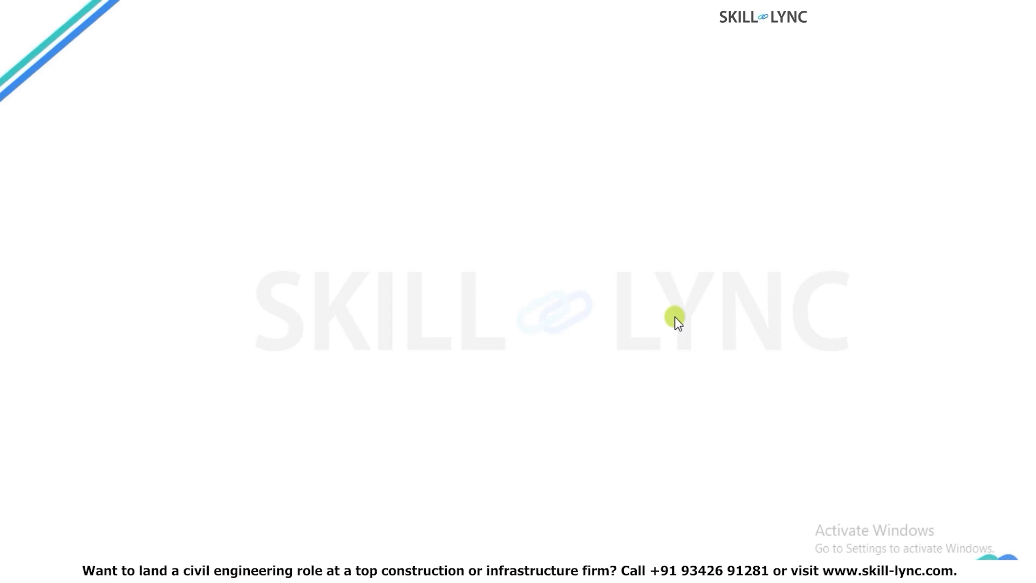
key(Left)
key(Left)
key(Left)
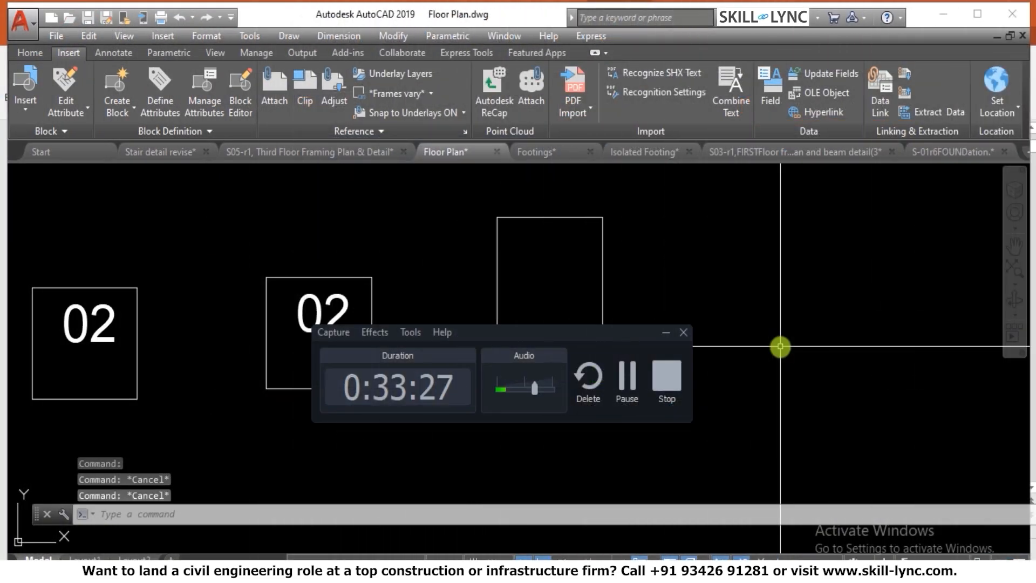
text(aatdef)
key(Return)
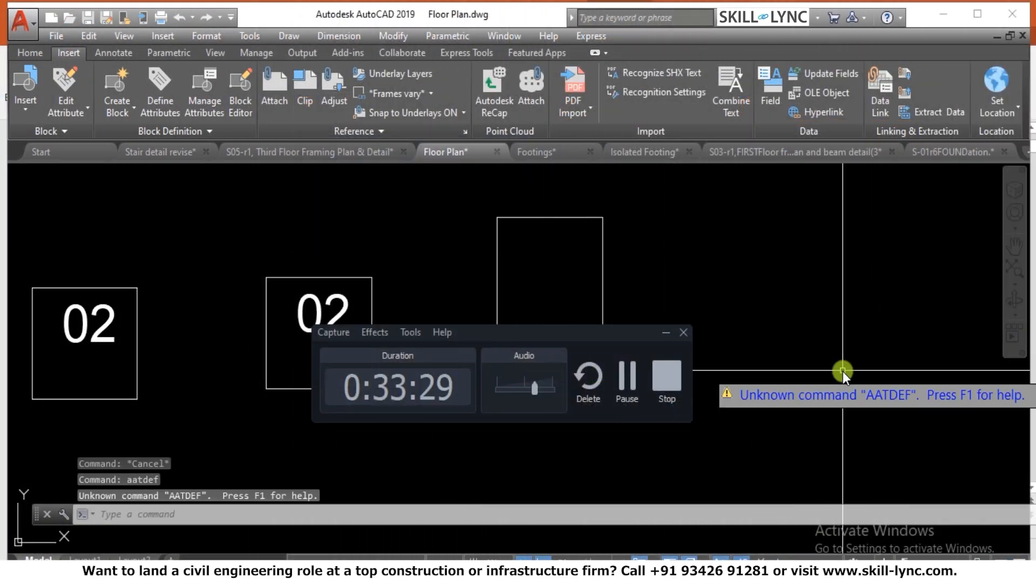
key(Escape)
key(Escape)
text(attde)
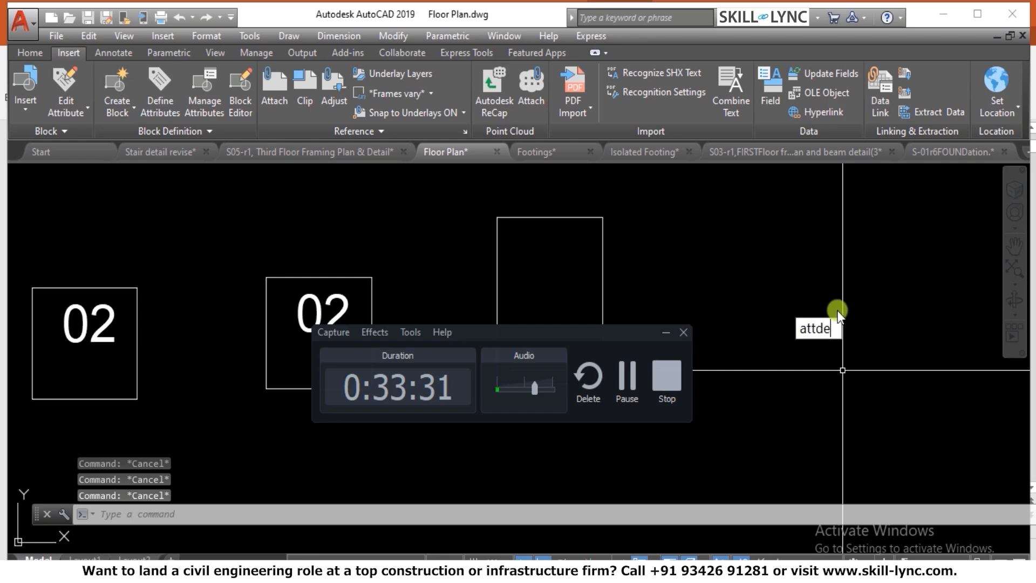
text(f)
key(Return)
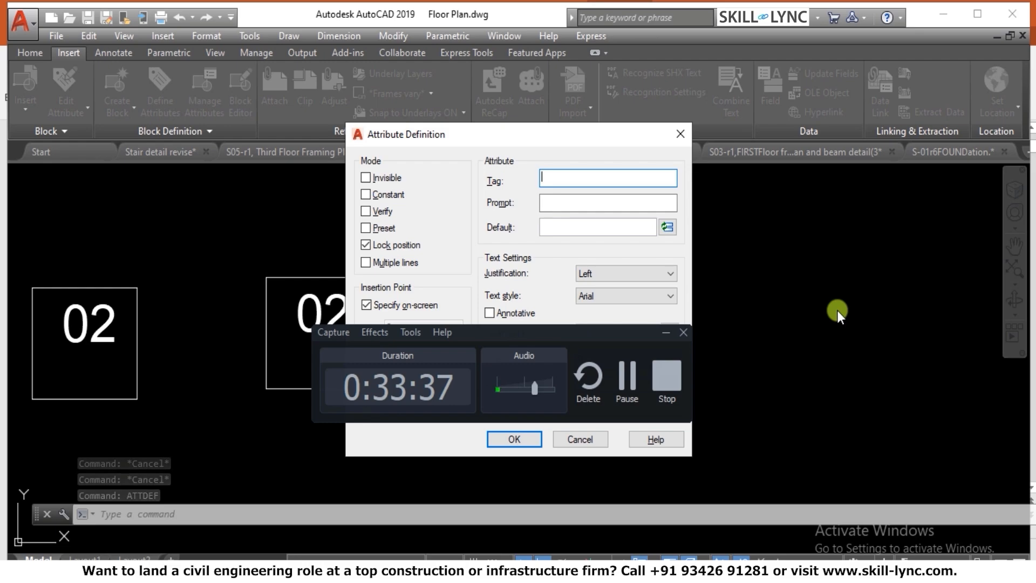
click(681, 135)
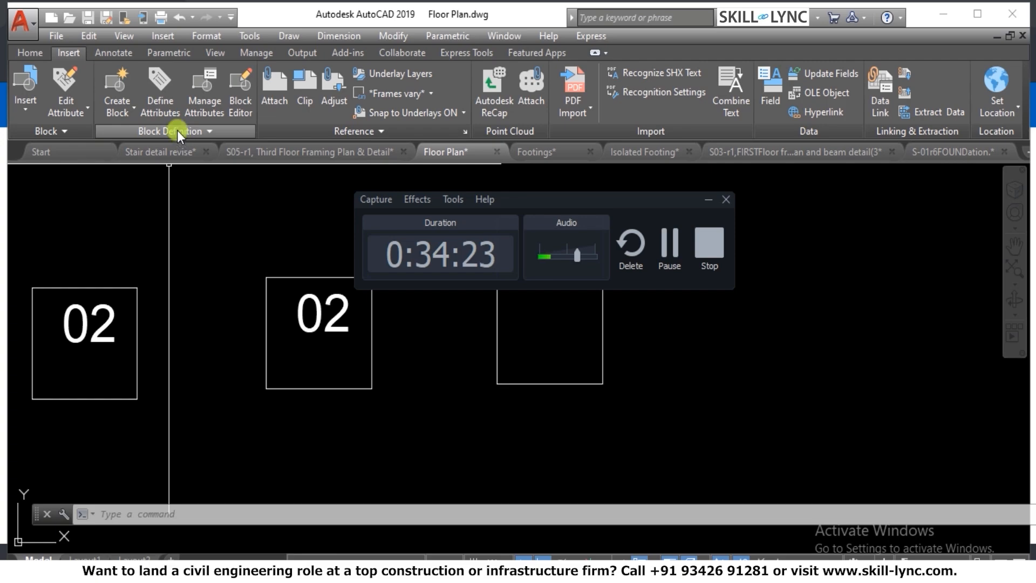
Start an attribute definition with tag "Mark", prompt "What is the Mark of the Column?" and default value 01
click(167, 110)
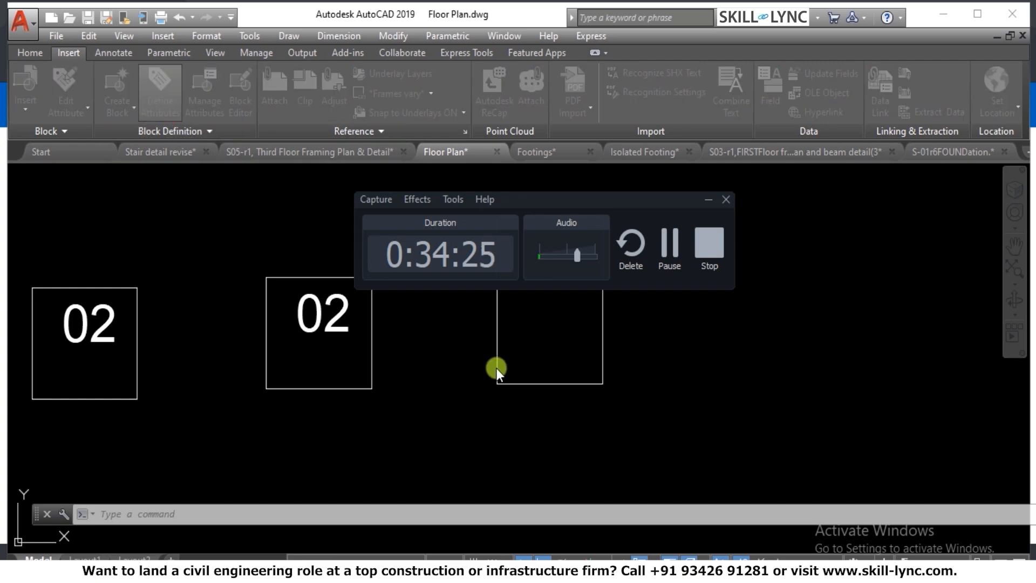
drag(499, 133, 143, 176)
click(557, 208)
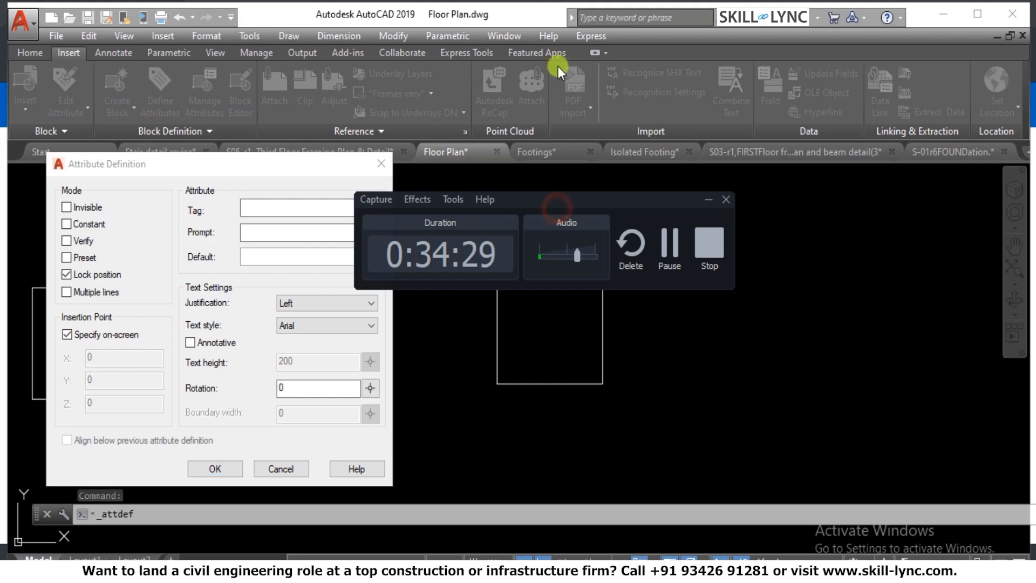
drag(609, 203, 736, 1)
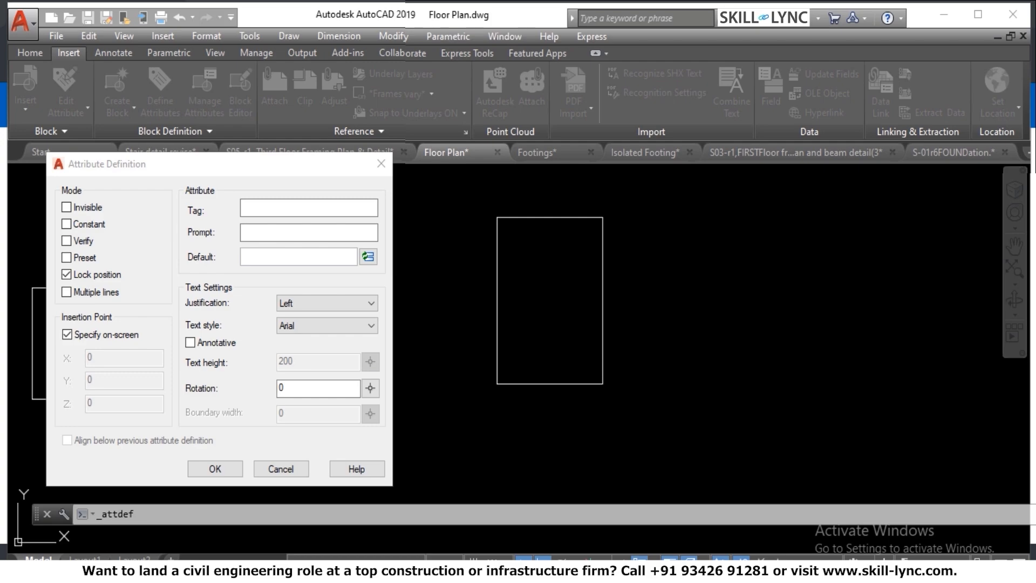
click(295, 207)
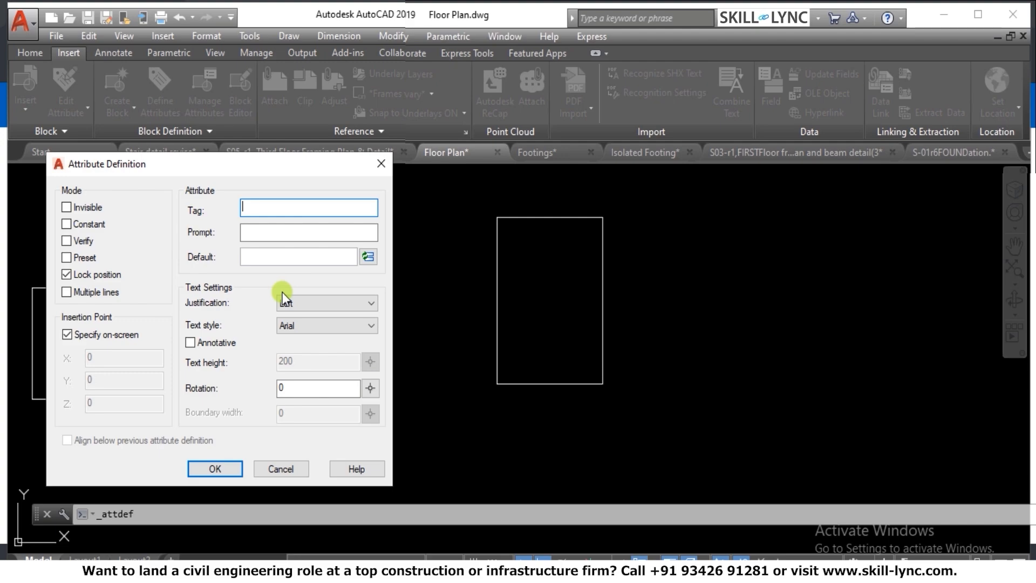
text(Mark)
click(289, 234)
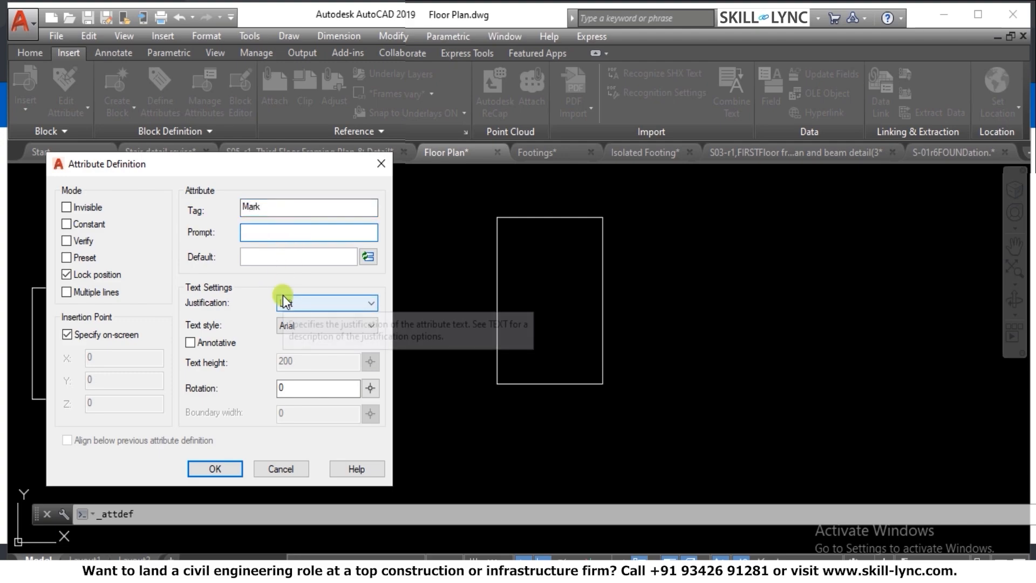
text(What i)
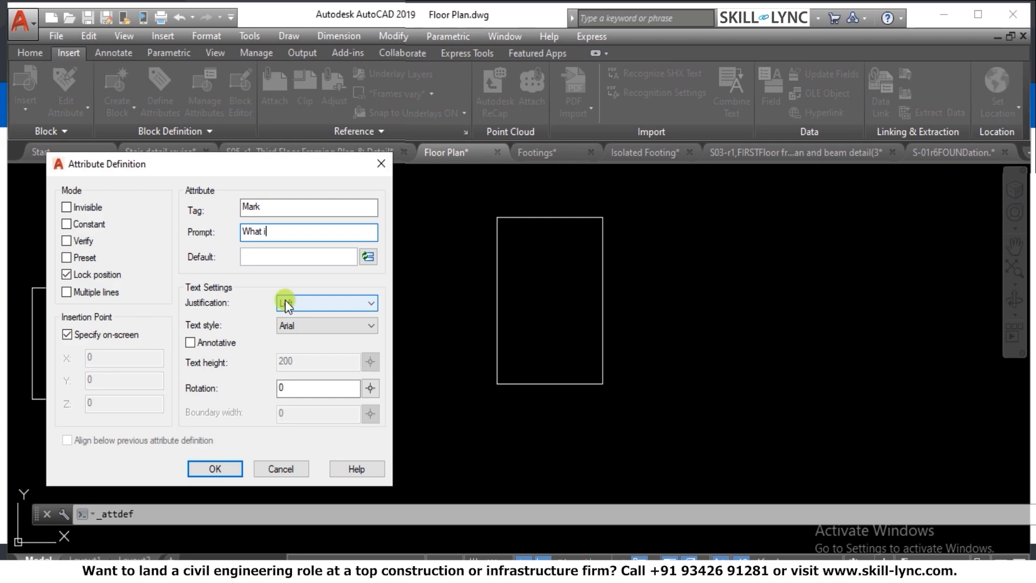
text(s the Mark of the Column?)
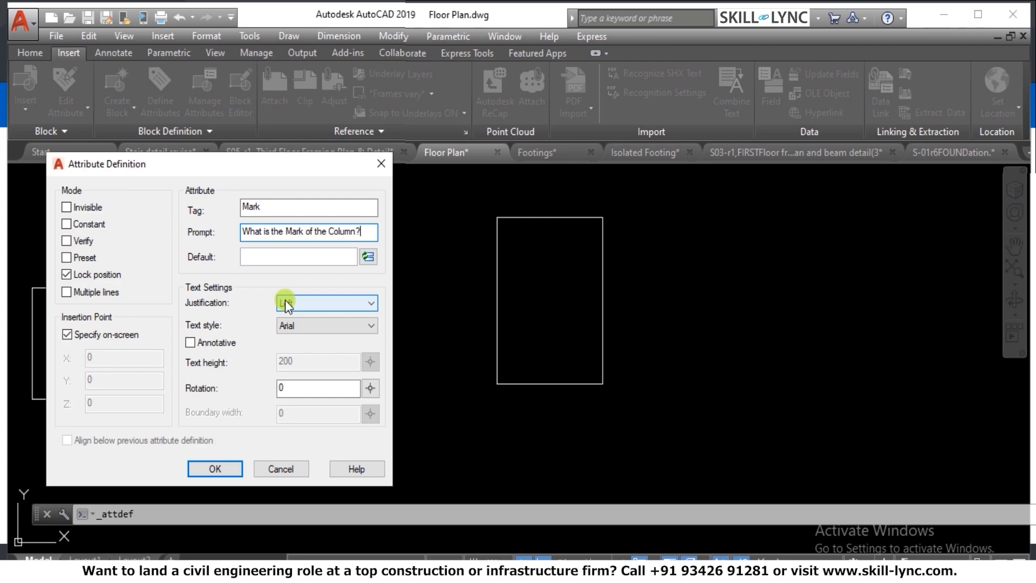
click(279, 260)
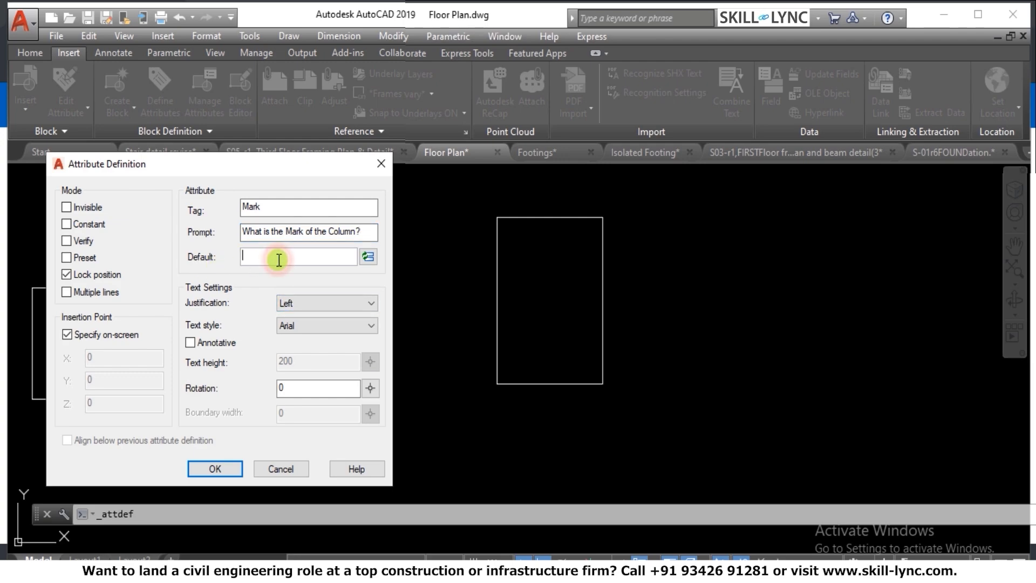
text(01)
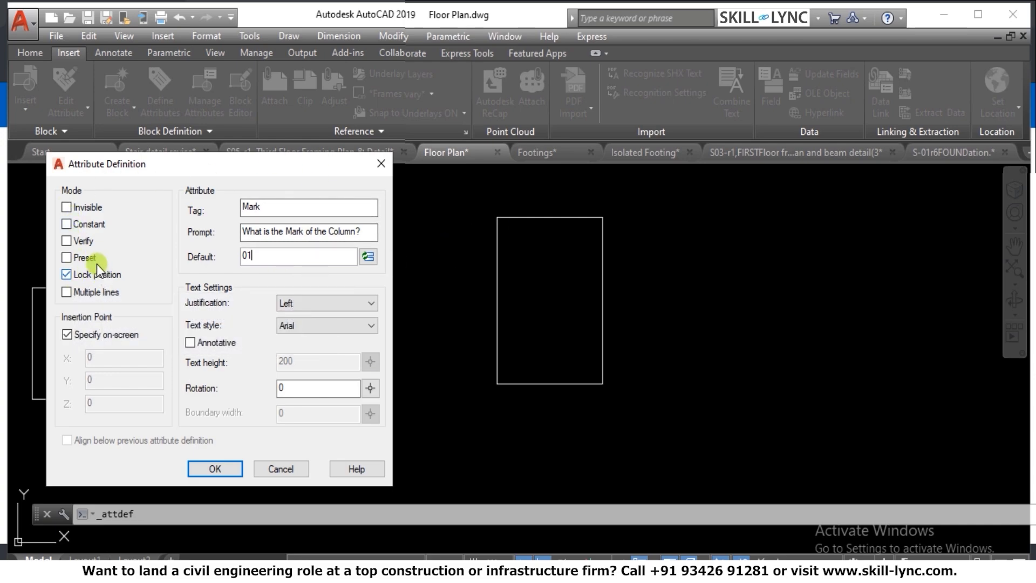
Set the Mark attribute's justification to Center and its text style to Arial-1
click(67, 240)
click(65, 240)
click(300, 305)
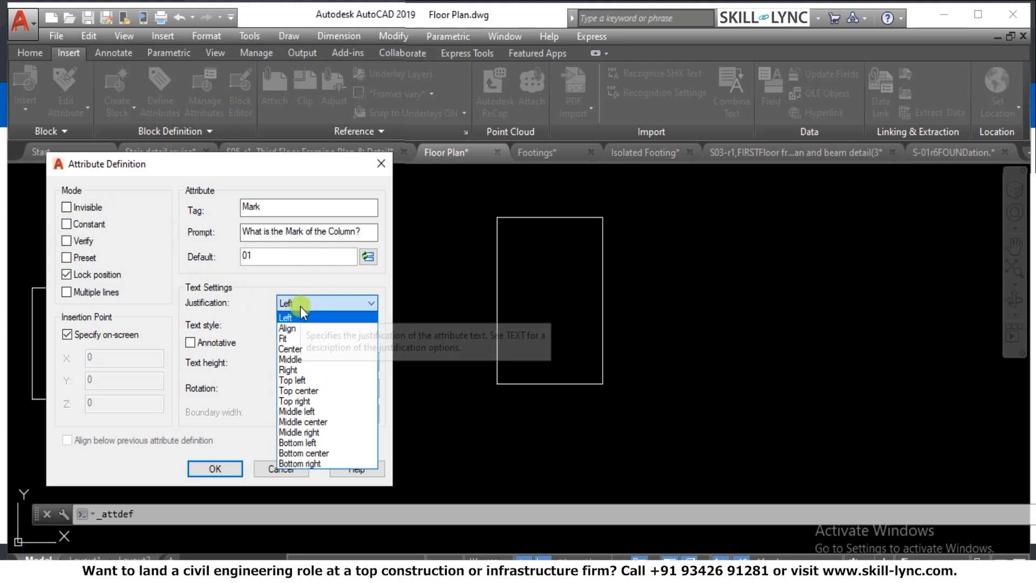
click(290, 350)
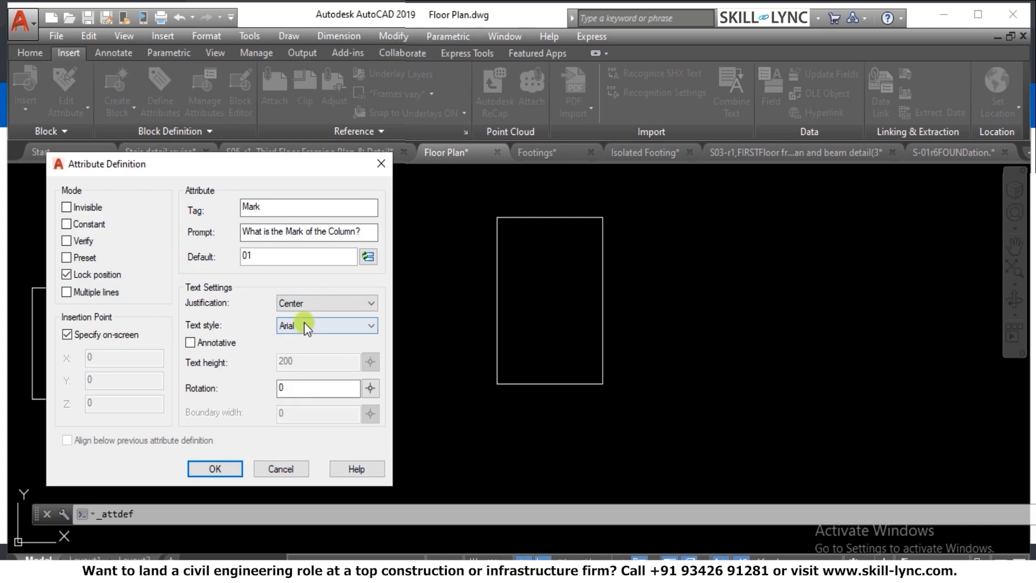
click(305, 326)
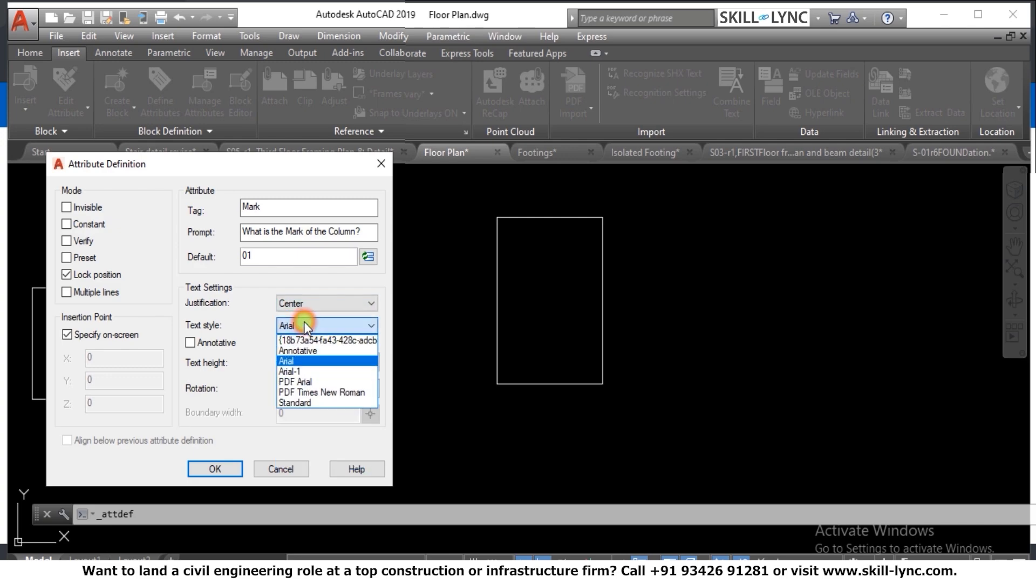
click(294, 372)
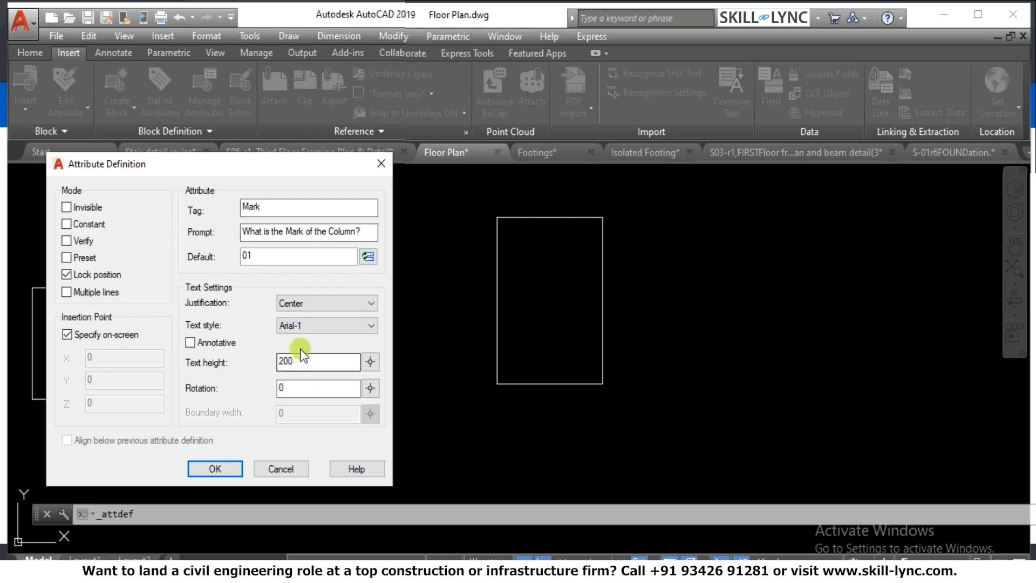
Set the Mark text height to about 58 by picking two points inside the rectangle, and place the attribute across the rectangle's upper-left edge
double_click(304, 360)
text(100)
click(370, 362)
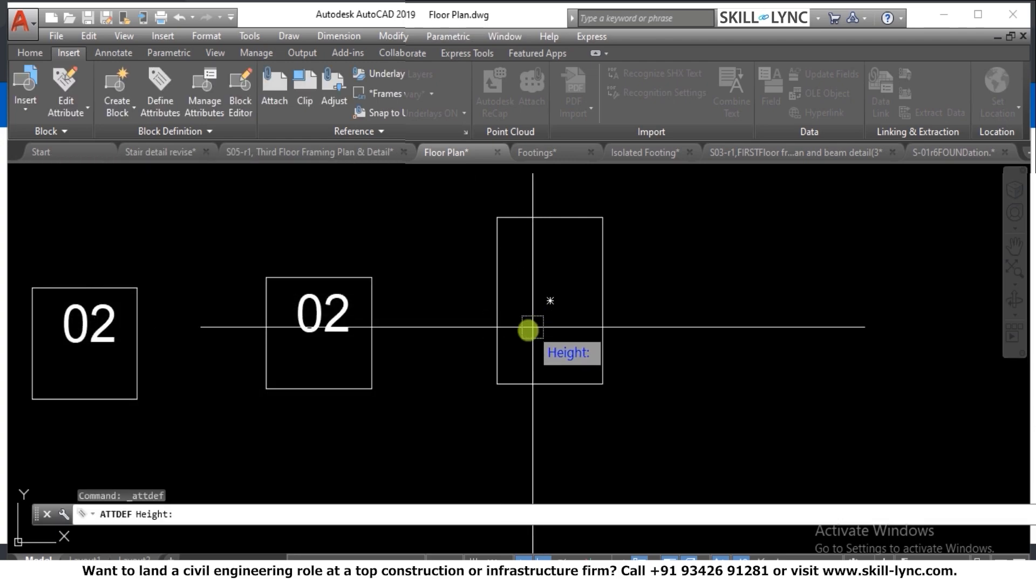
click(527, 331)
click(527, 307)
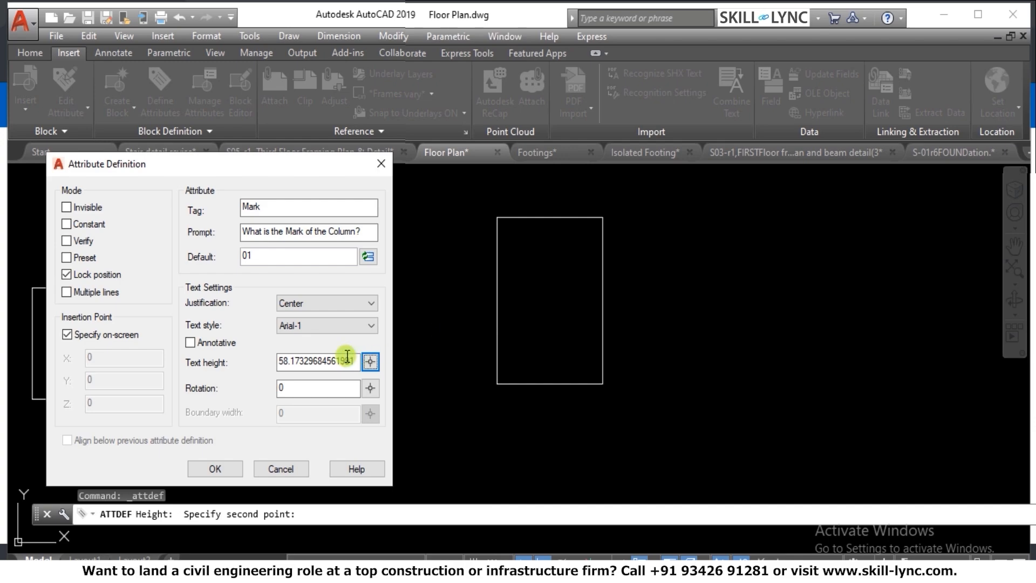
drag(347, 361, 266, 358)
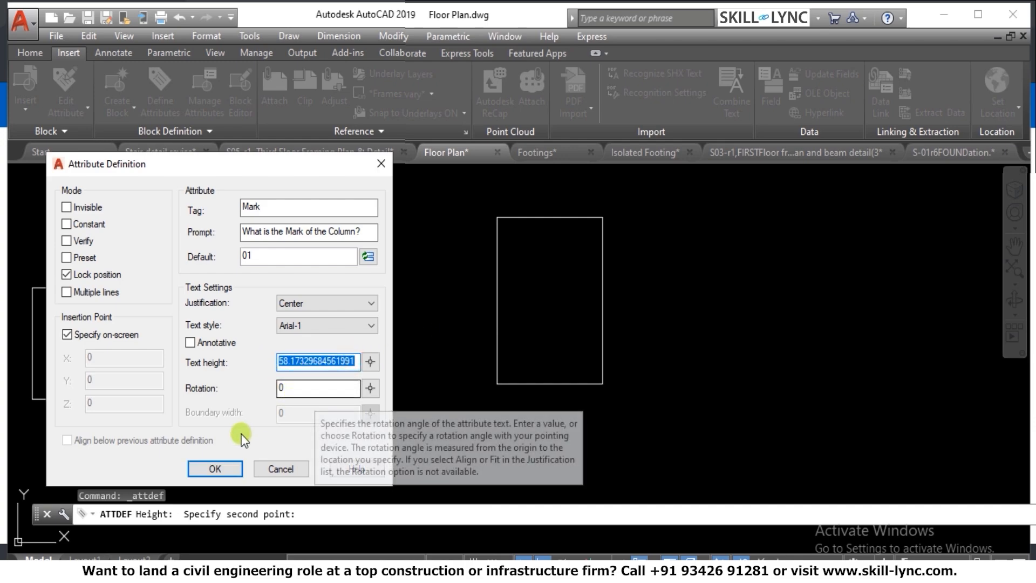
click(215, 469)
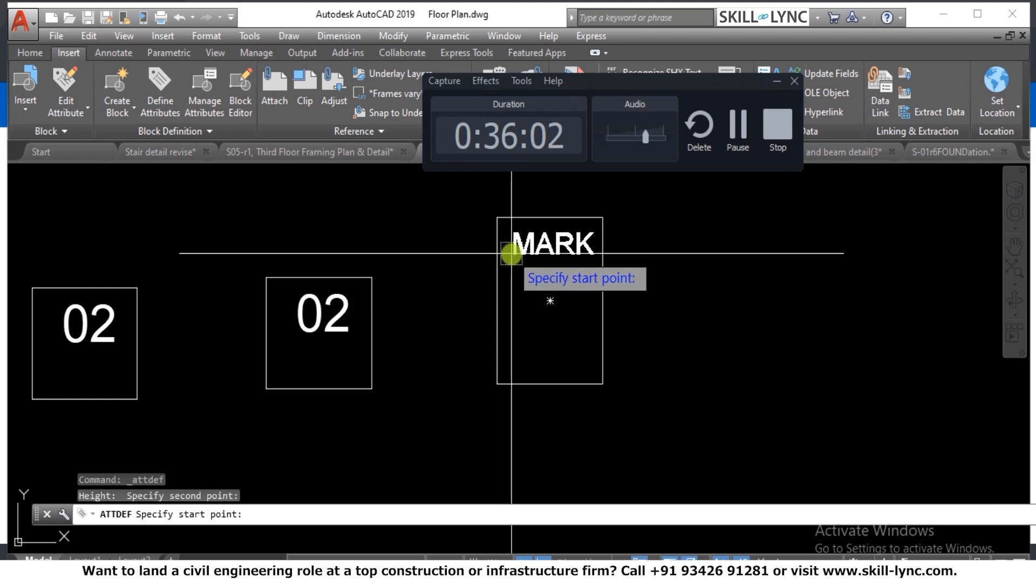
click(470, 255)
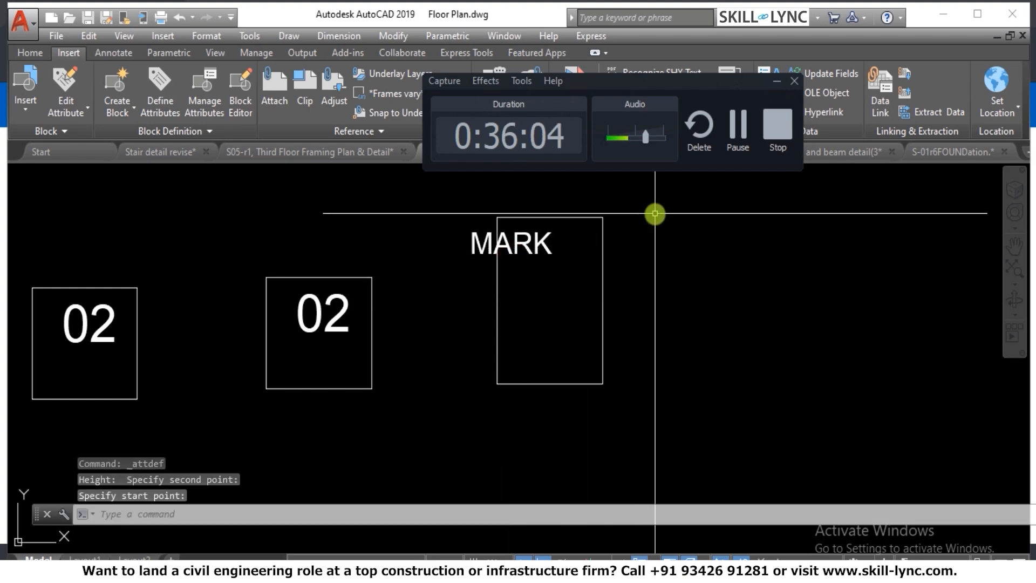
Move the MARK attribute horizontally to the right so it sits centred inside the upper part of the rectangle
text(m)
key(space)
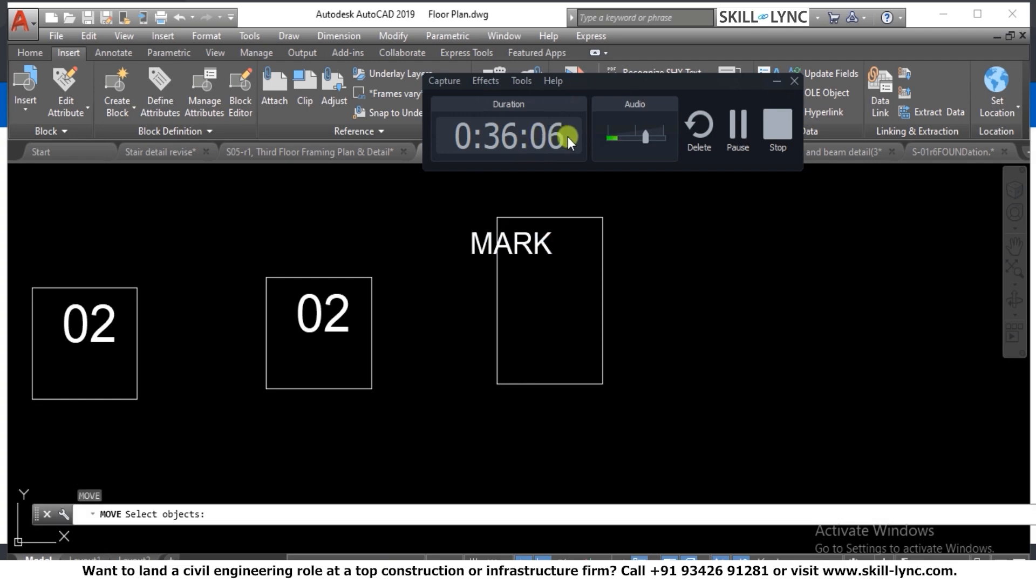
click(552, 240)
key(space)
click(689, 297)
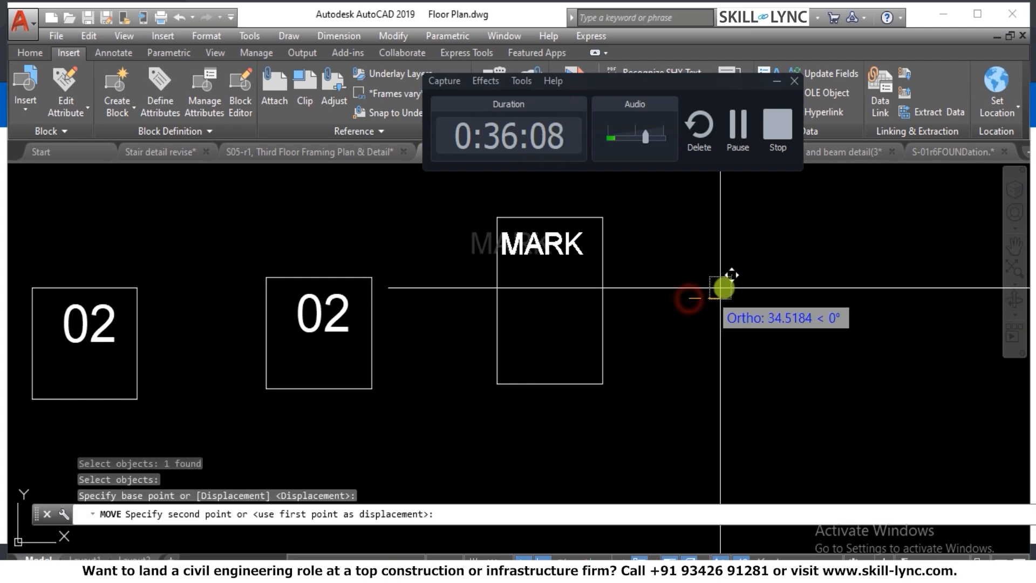
key(Escape)
key(Escape)
Set the MARK attribute's text height to 45
scroll(571, 218, up, 2)
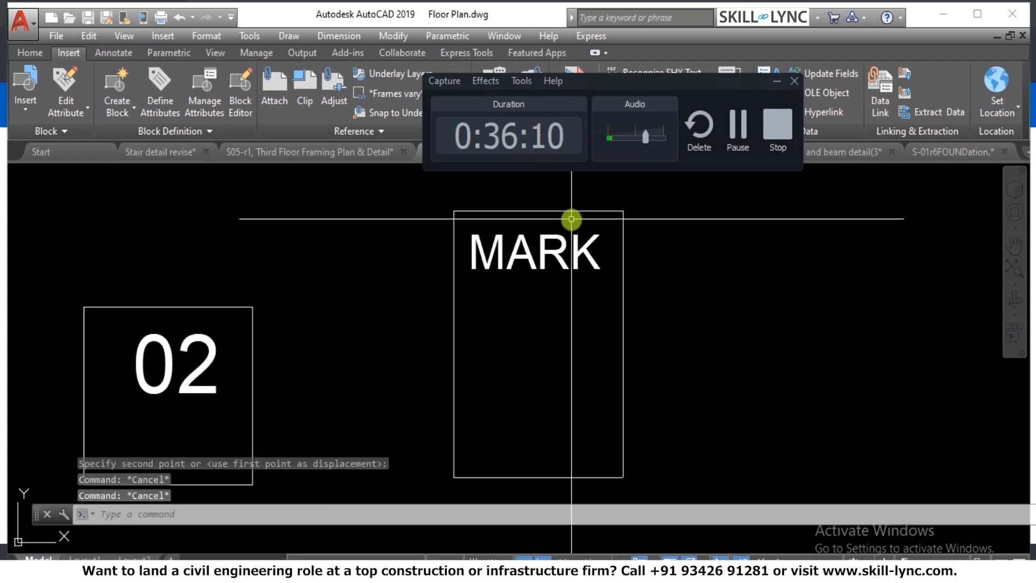
click(564, 257)
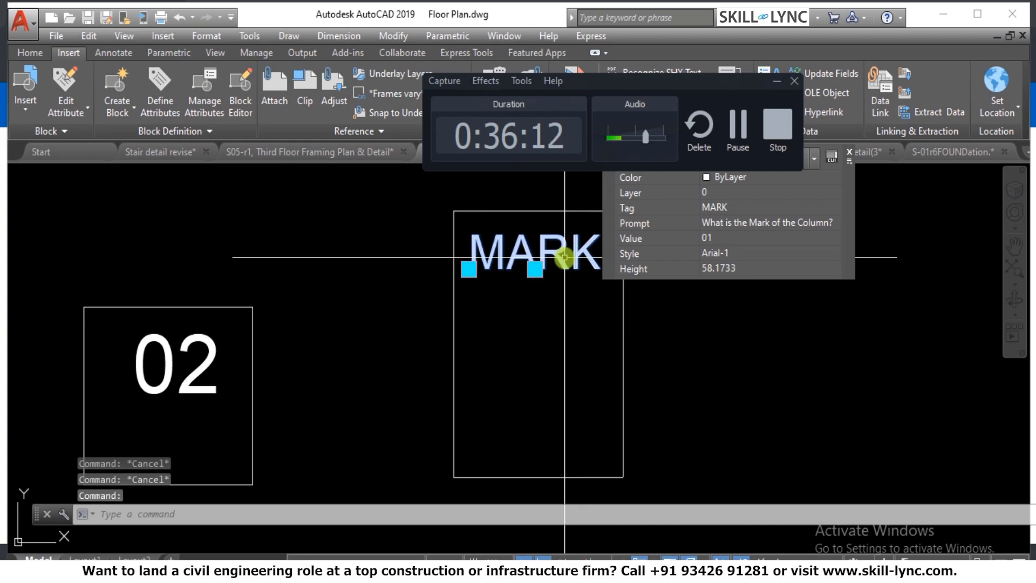
click(749, 268)
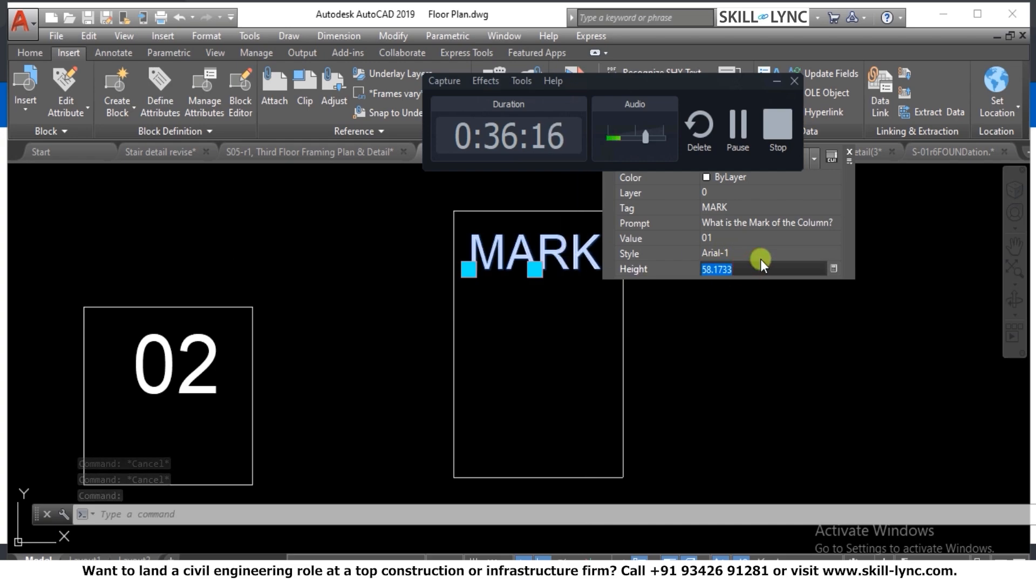
text(45)
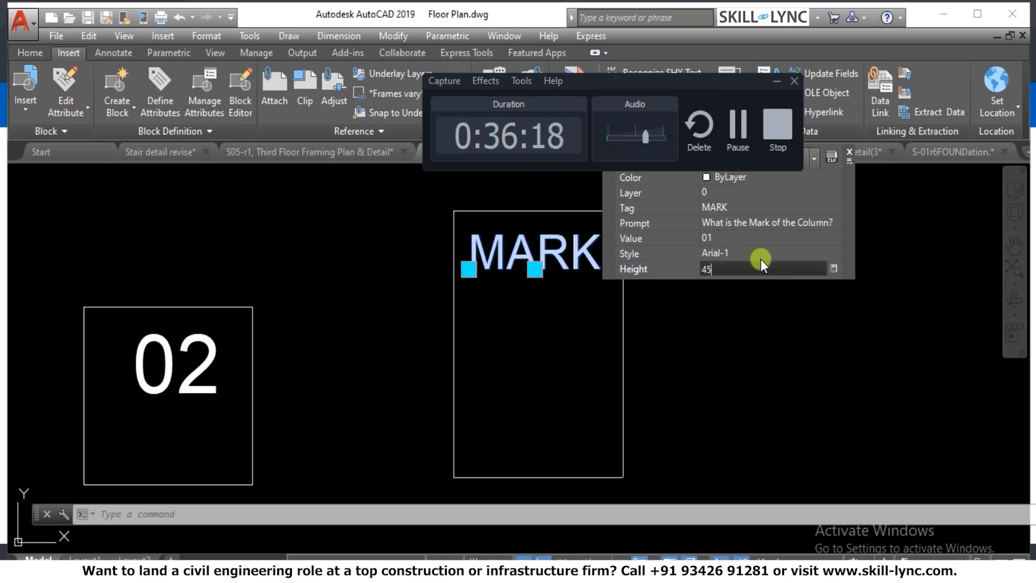
key(Return)
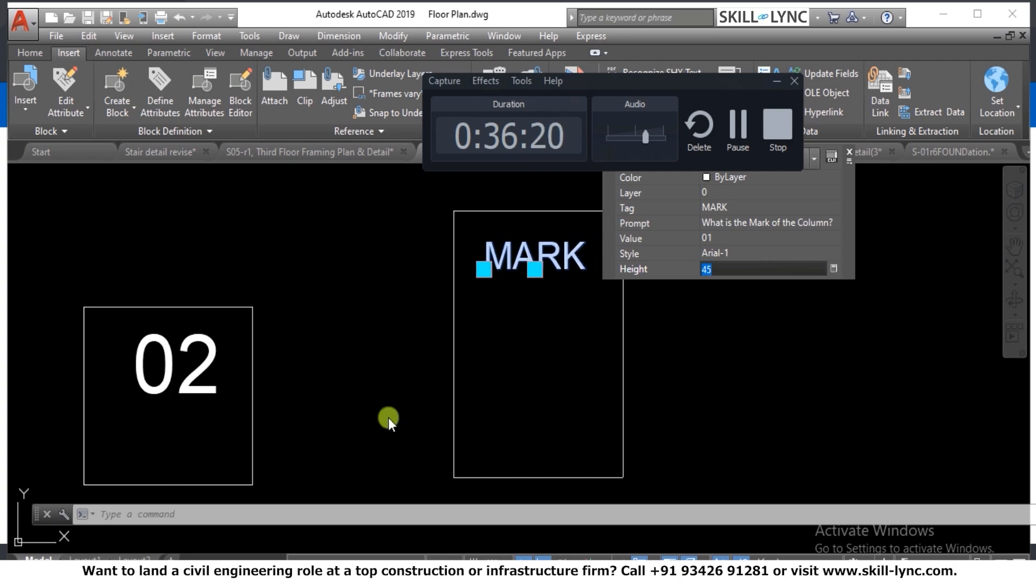
key(Escape)
Start another attribute definition and have it aligned below the previous attribute definition
text(attde)
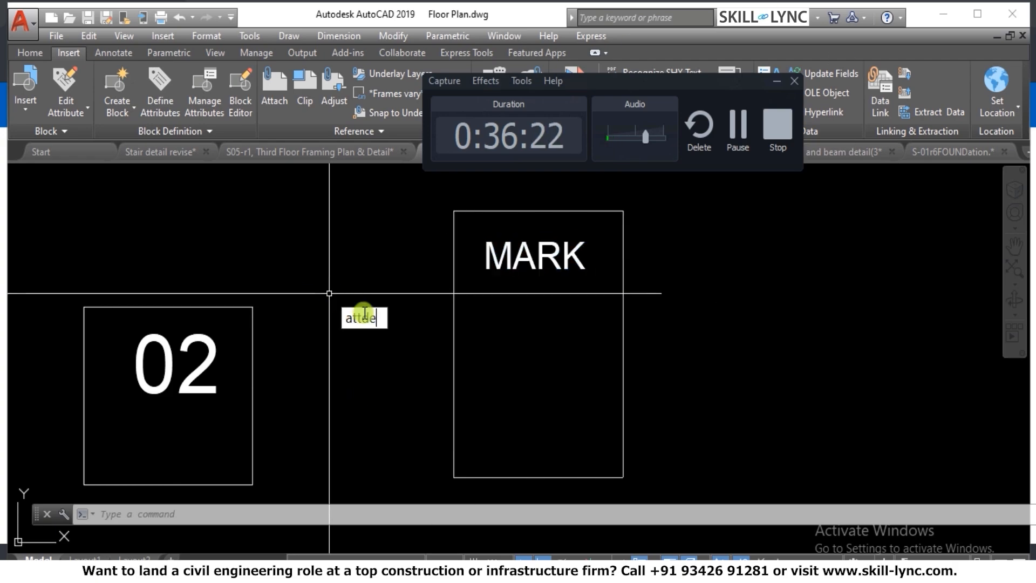
key(Return)
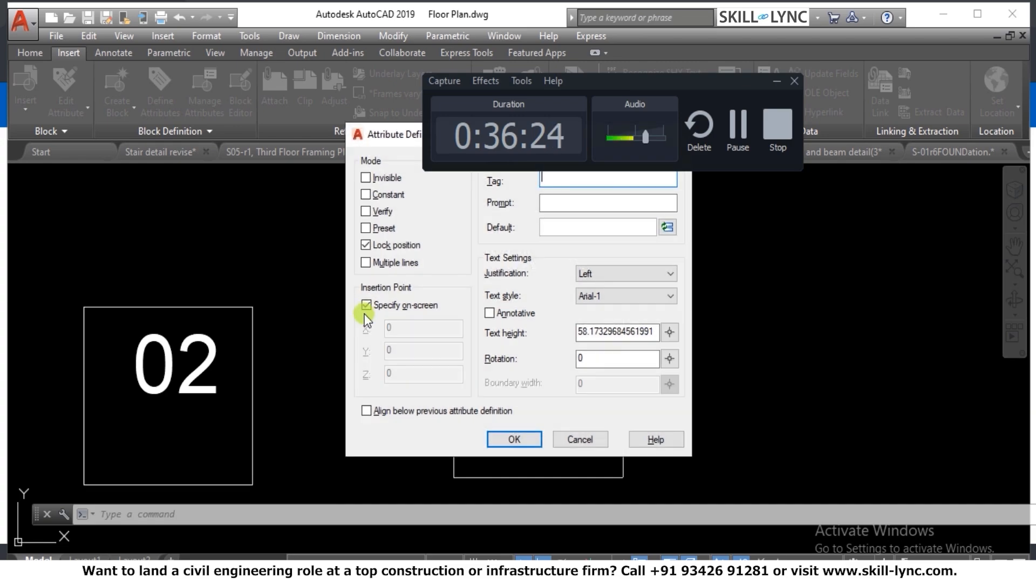
click(367, 411)
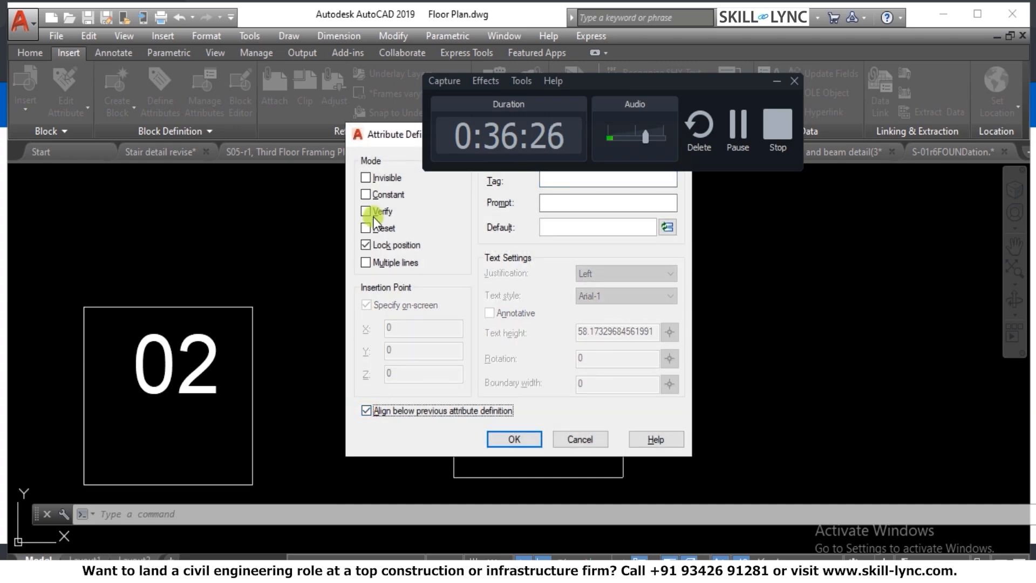
drag(382, 135, 132, 218)
Create the attribute with tag "Strength", prompt "What is the Strength" and default value M25
click(321, 257)
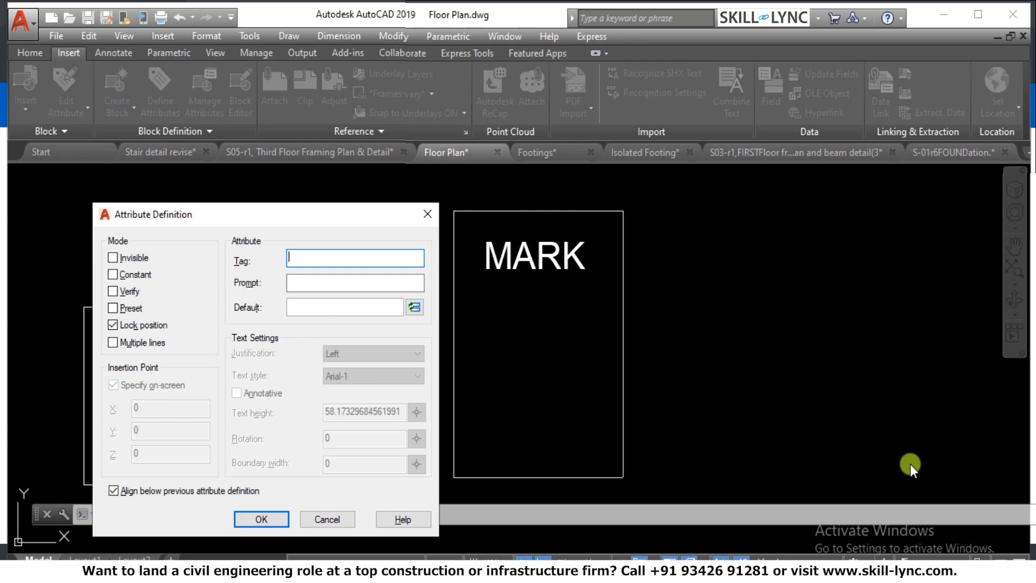
text(Strngth)
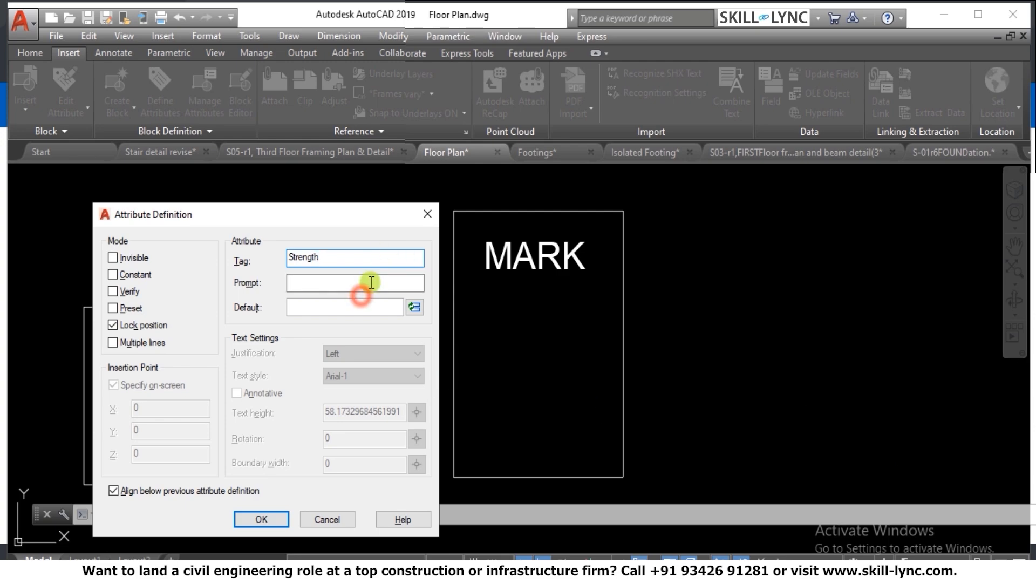
click(420, 282)
text(What )
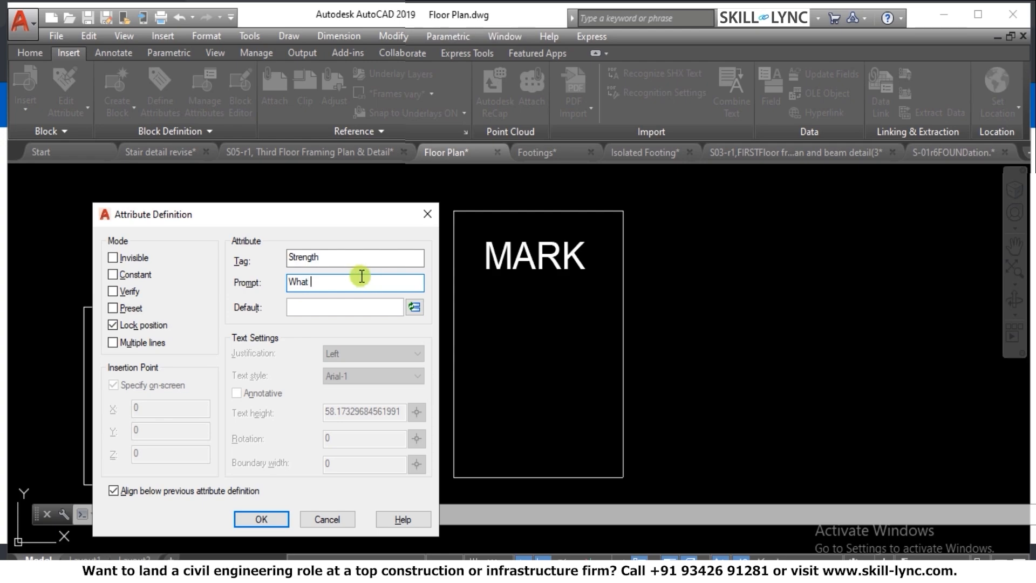
text(is the Strength)
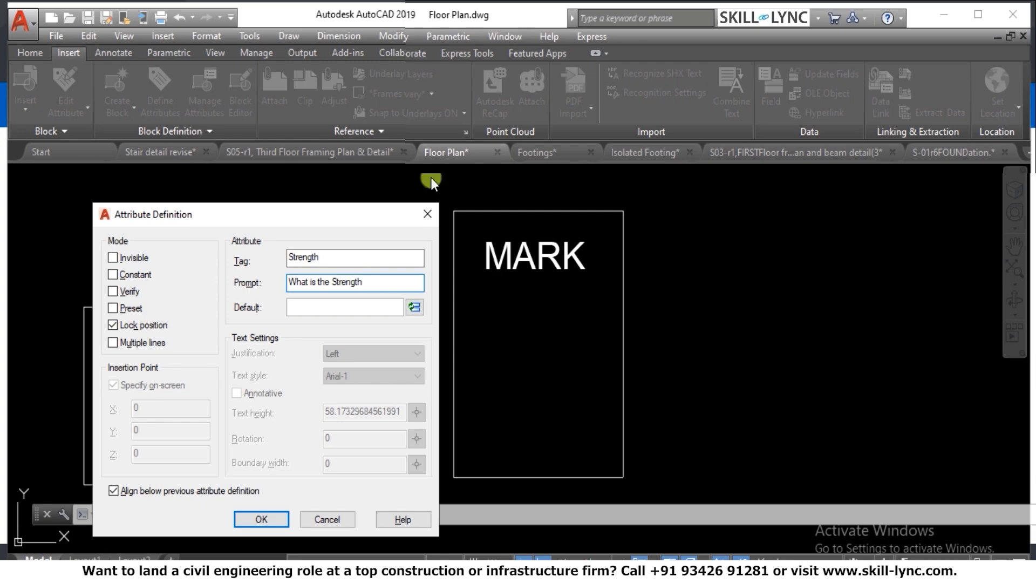
click(319, 307)
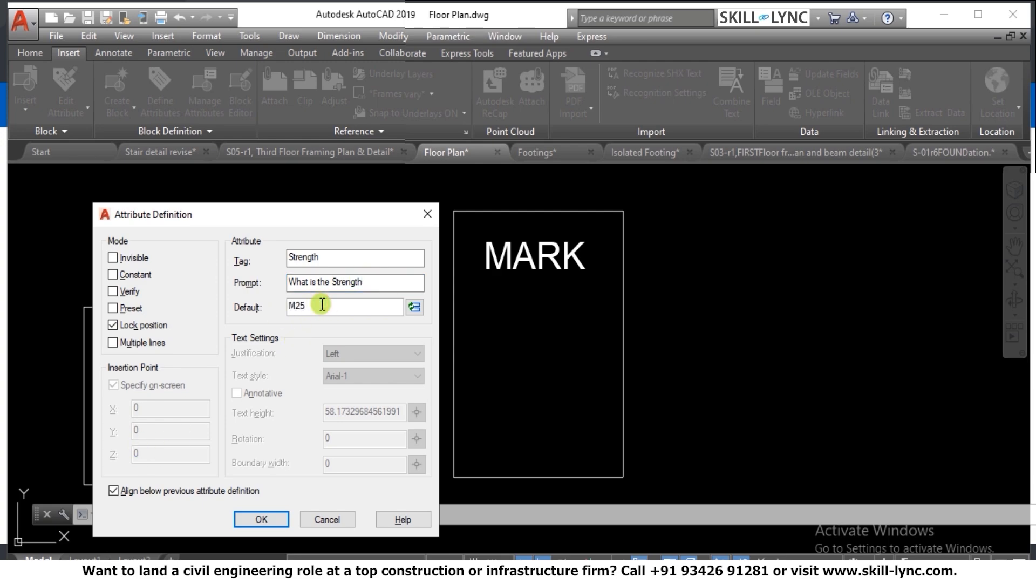
click(261, 519)
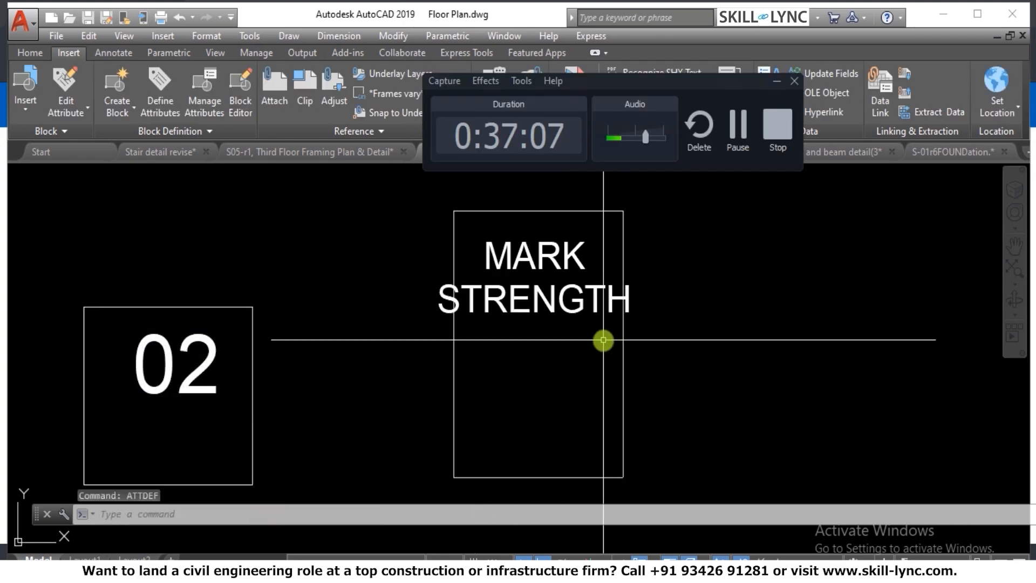
Examine the MARK and STRENGTH attributes in the column rectangle
scroll(603, 340, down, 2)
scroll(505, 296, up, 4)
scroll(505, 296, down, 4)
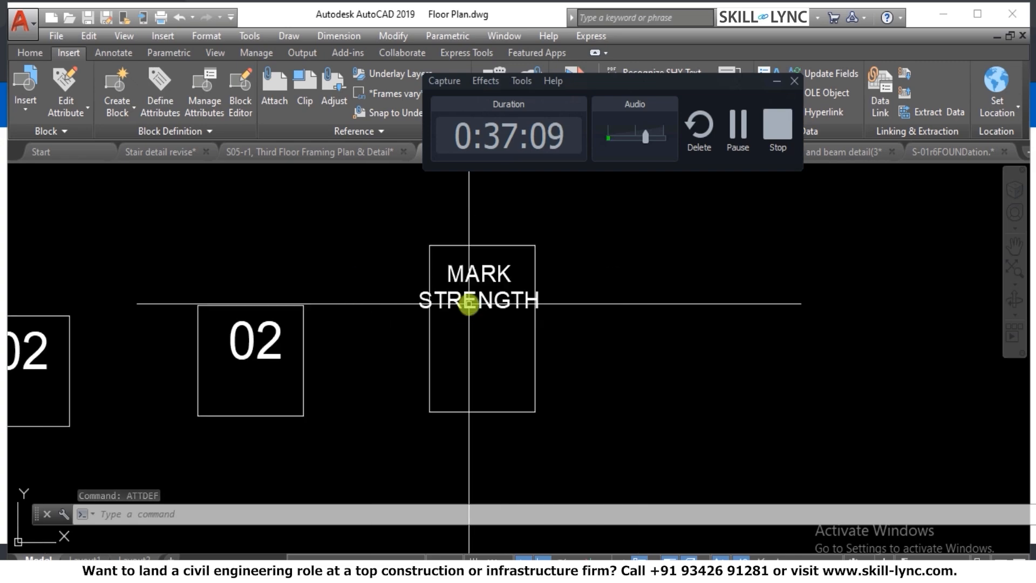
scroll(470, 303, up, 2)
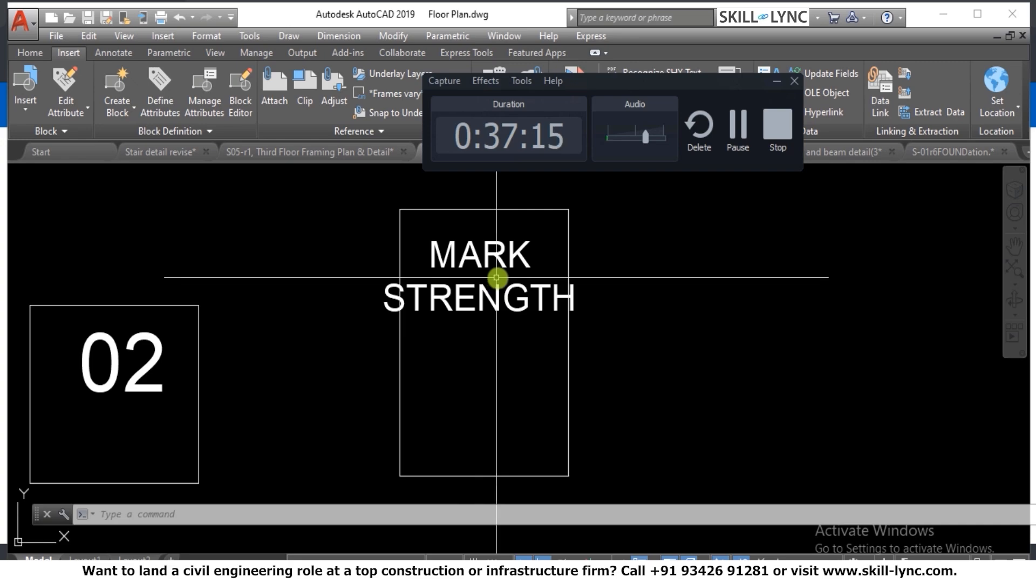
key(Escape)
key(Escape)
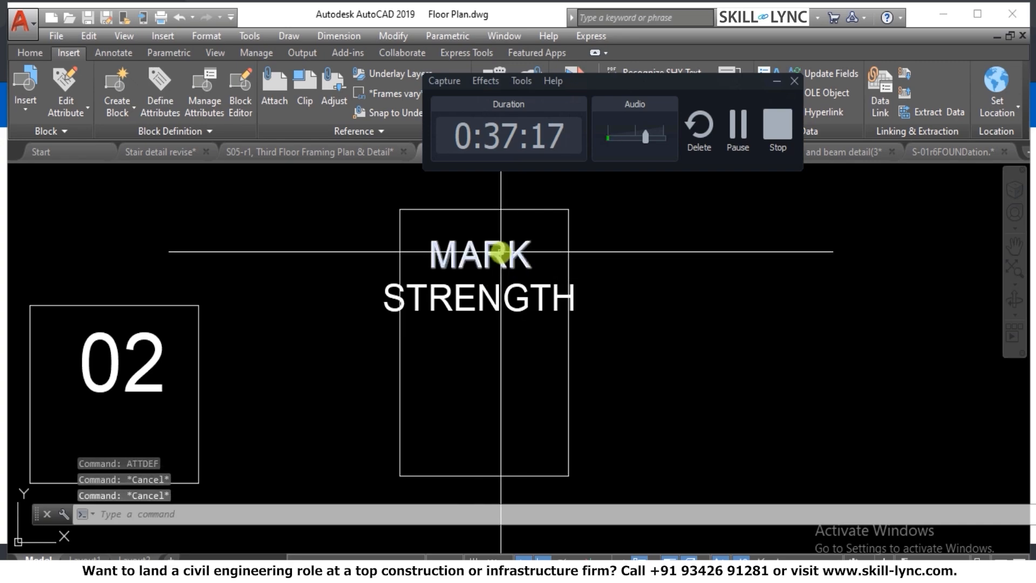
key(Escape)
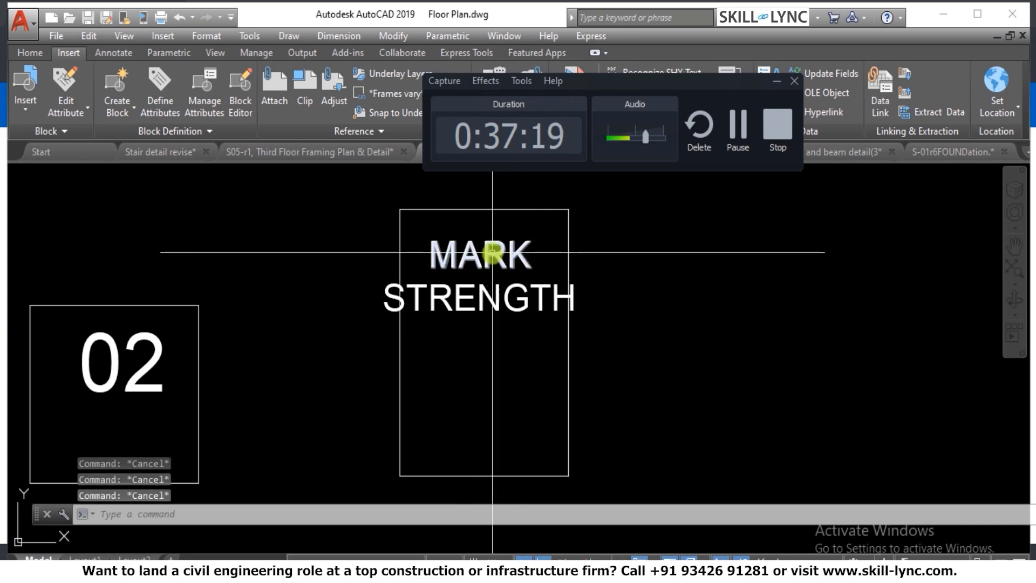
scroll(525, 227, down, 3)
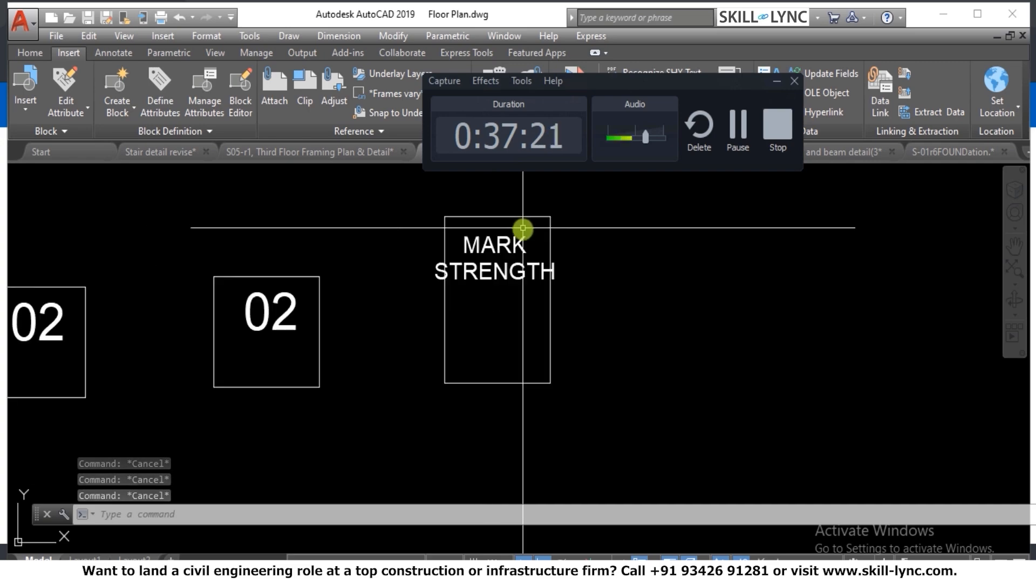
Start a block definition named "Column 300 x 450" with the rectangle's centre as its base point
scroll(525, 227, up, 3)
text(b)
key(Return)
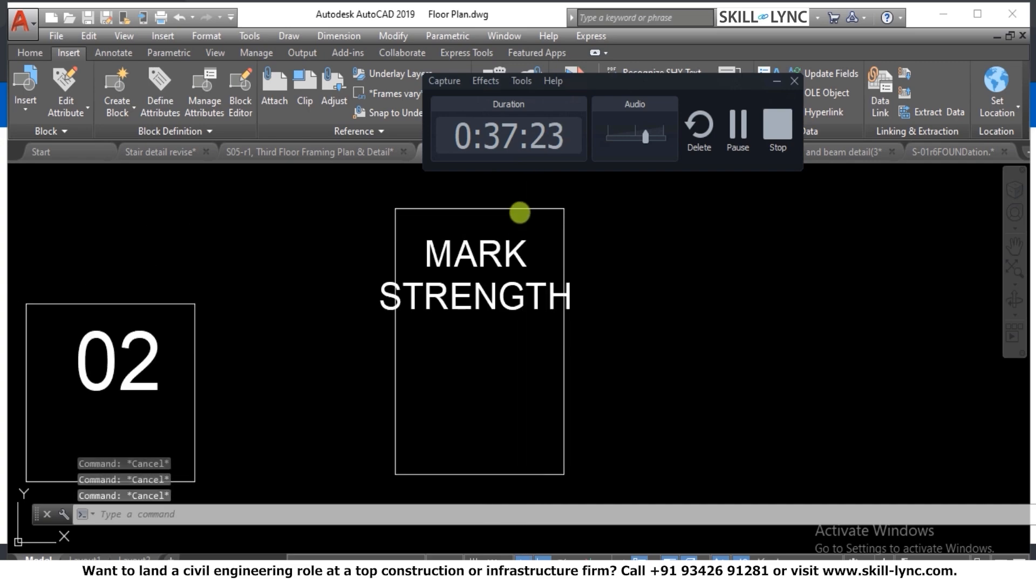
click(98, 167)
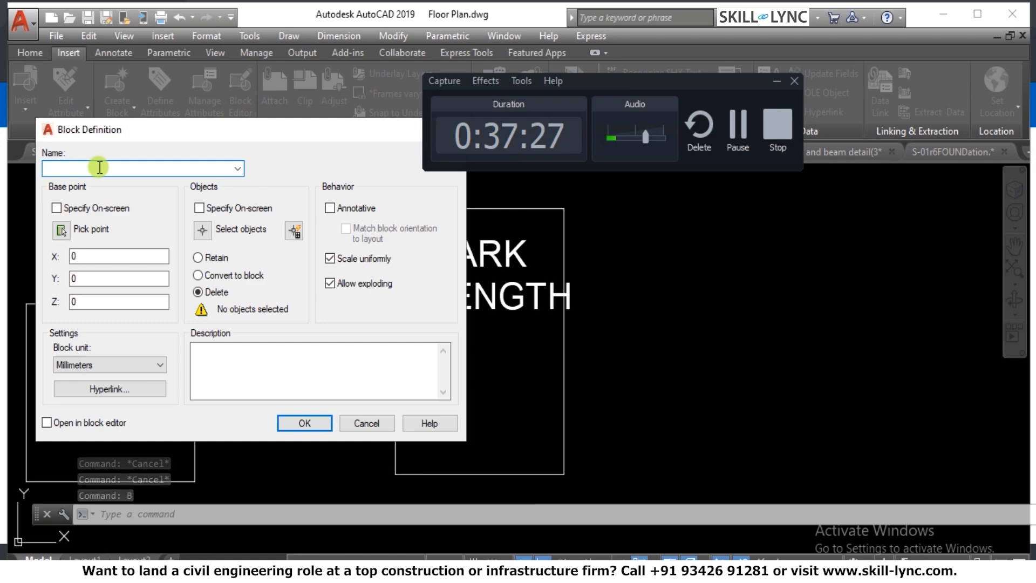
text(Column 300 )
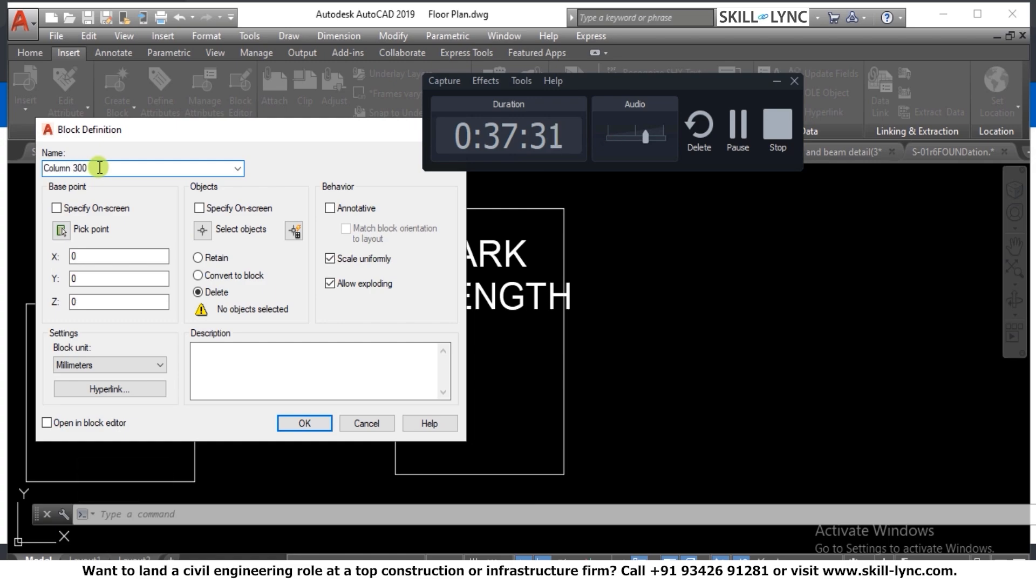
text(x 450)
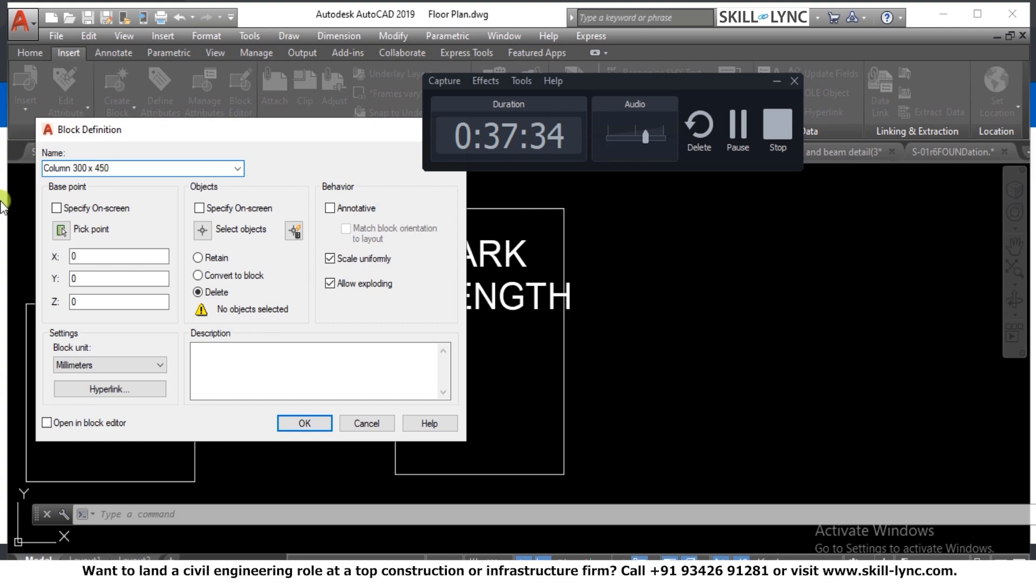
click(61, 231)
click(480, 341)
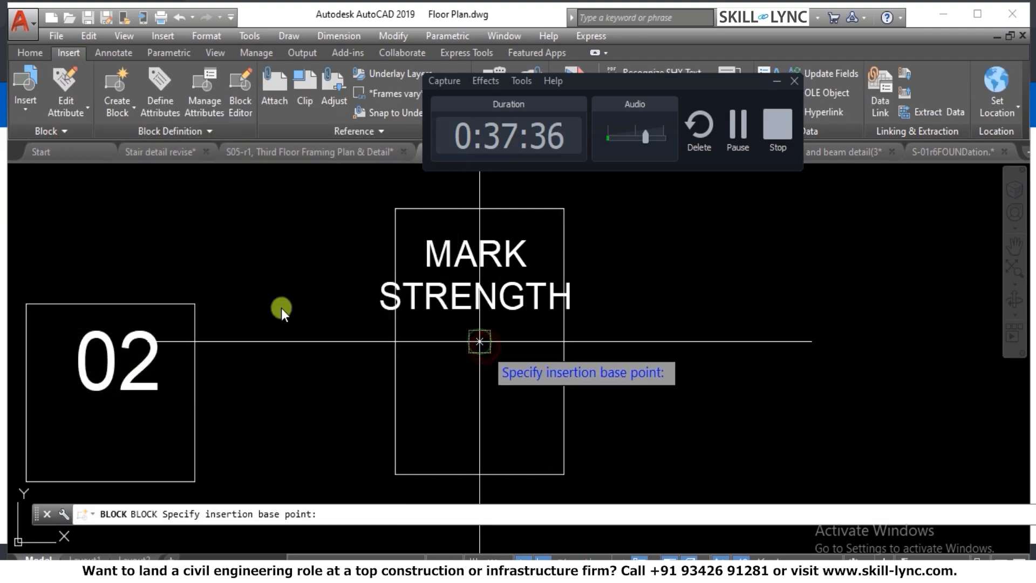
Select the rectangle with its MARK and STRENGTH attributes as the block's objects and create the block
click(198, 230)
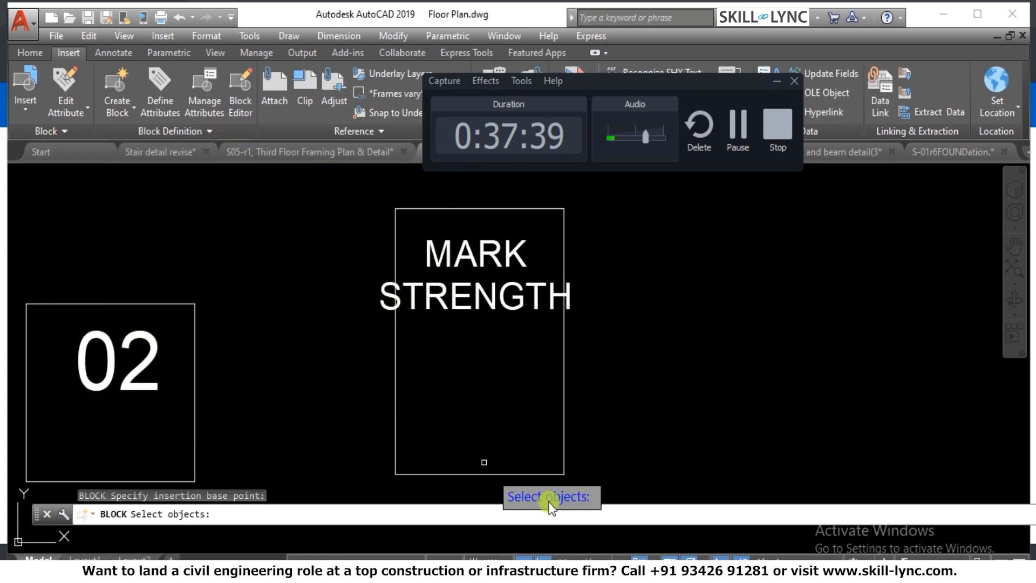
click(590, 477)
click(325, 180)
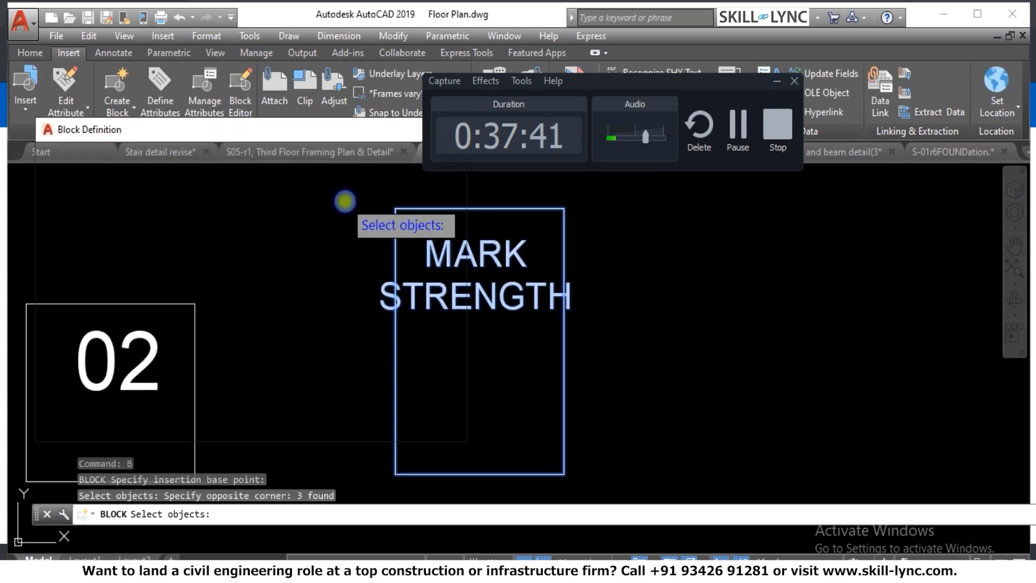
key(Return)
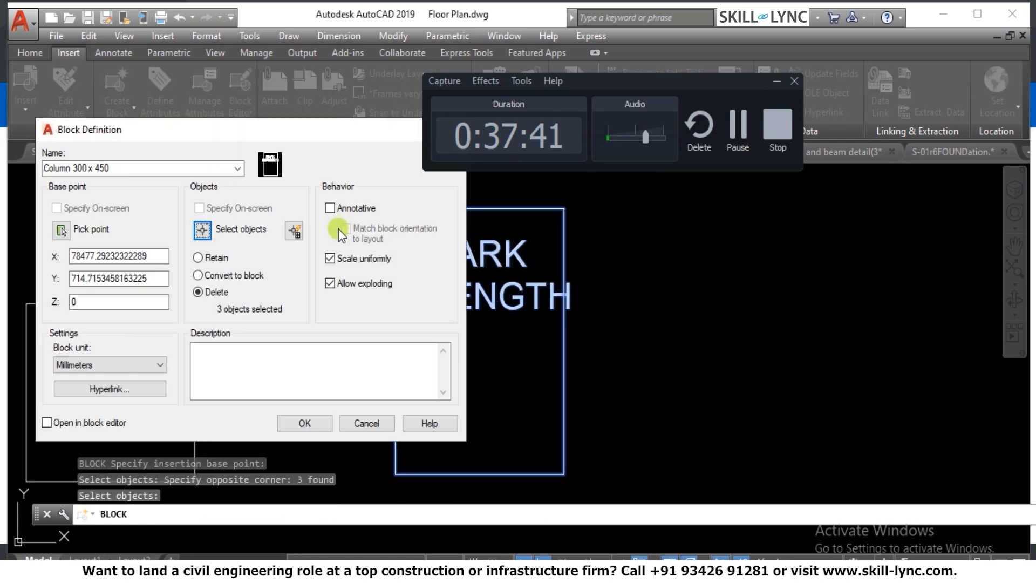
click(304, 424)
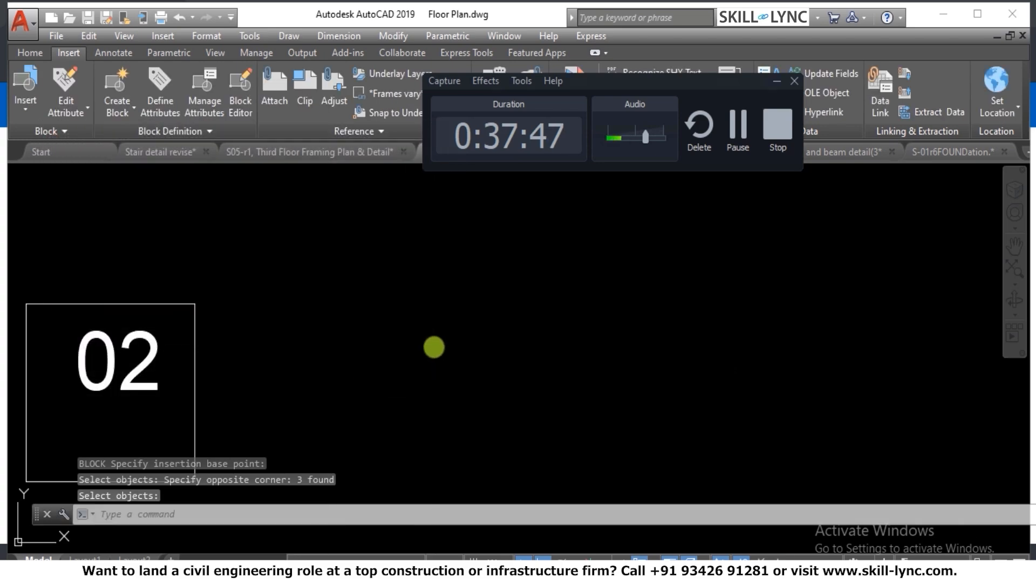
Insert the "Column 300 x 450" block at scale 1 in the empty area beside the 02 column, choosing its position and rotation on screen
text(i)
key(Return)
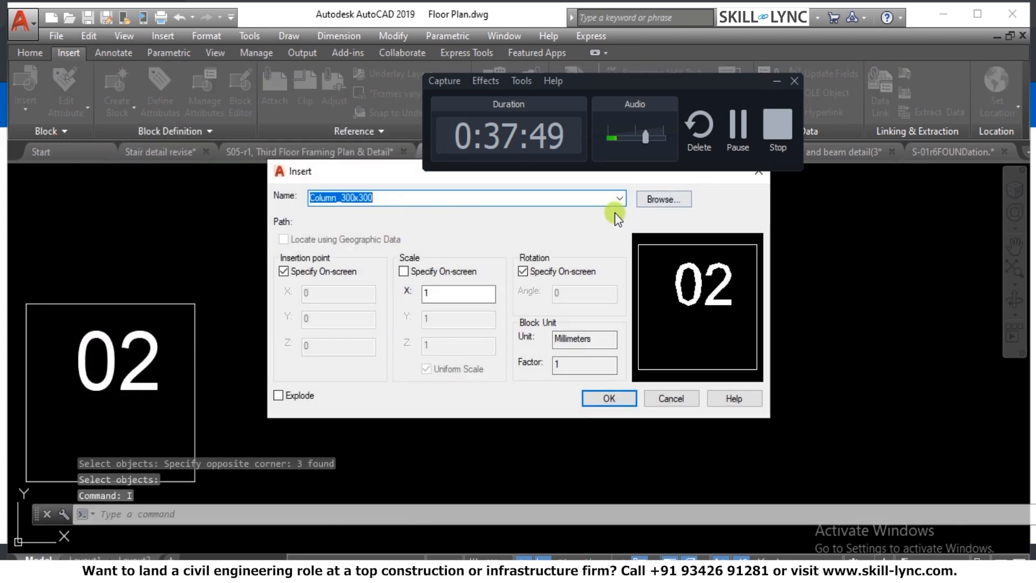
click(620, 198)
click(387, 264)
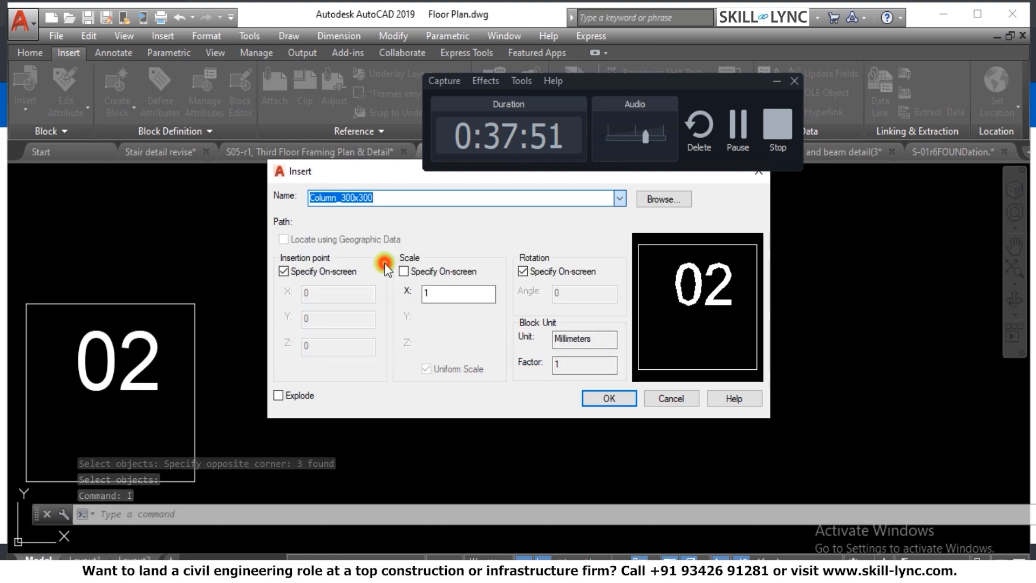
click(610, 399)
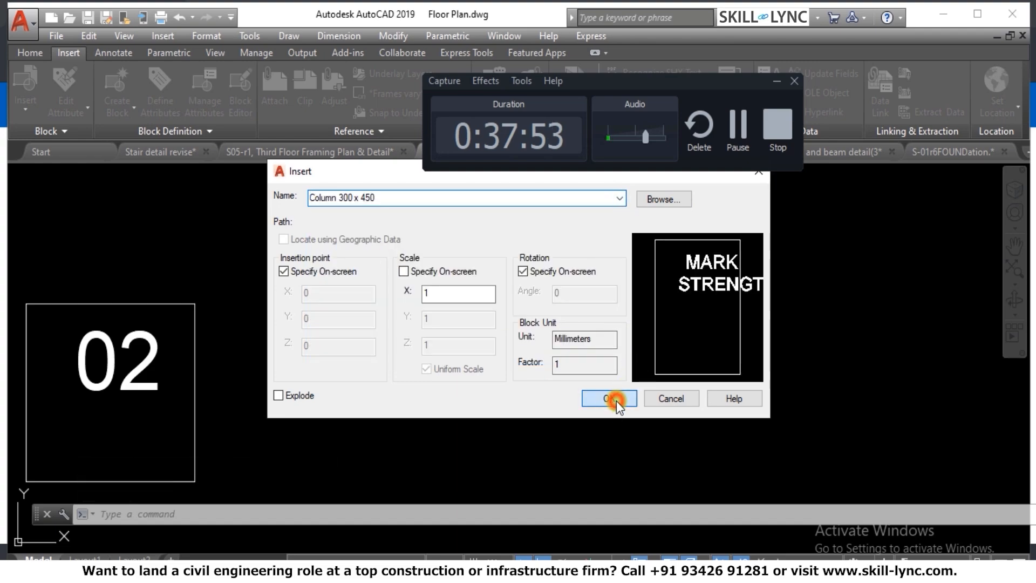
click(480, 284)
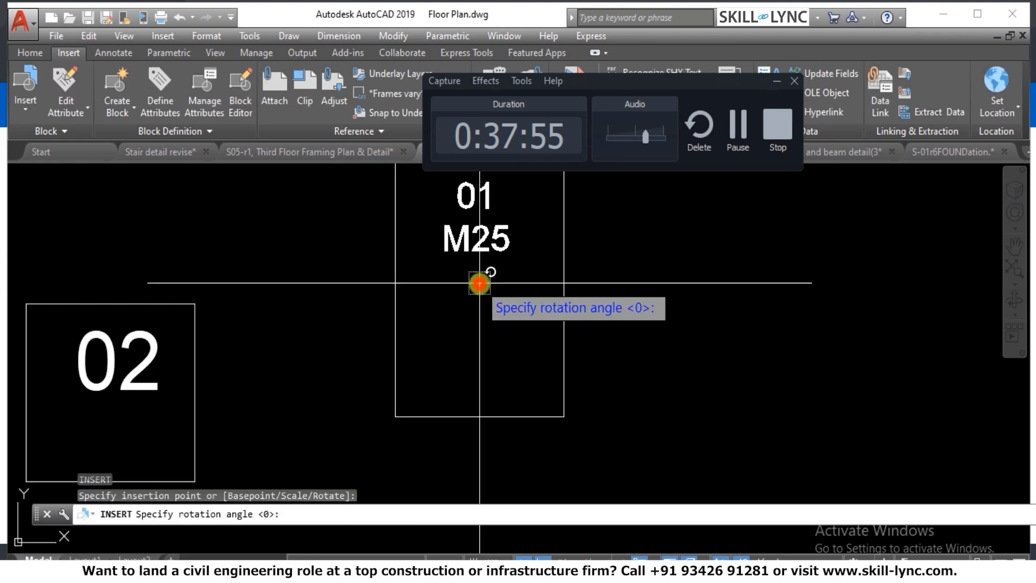
click(667, 366)
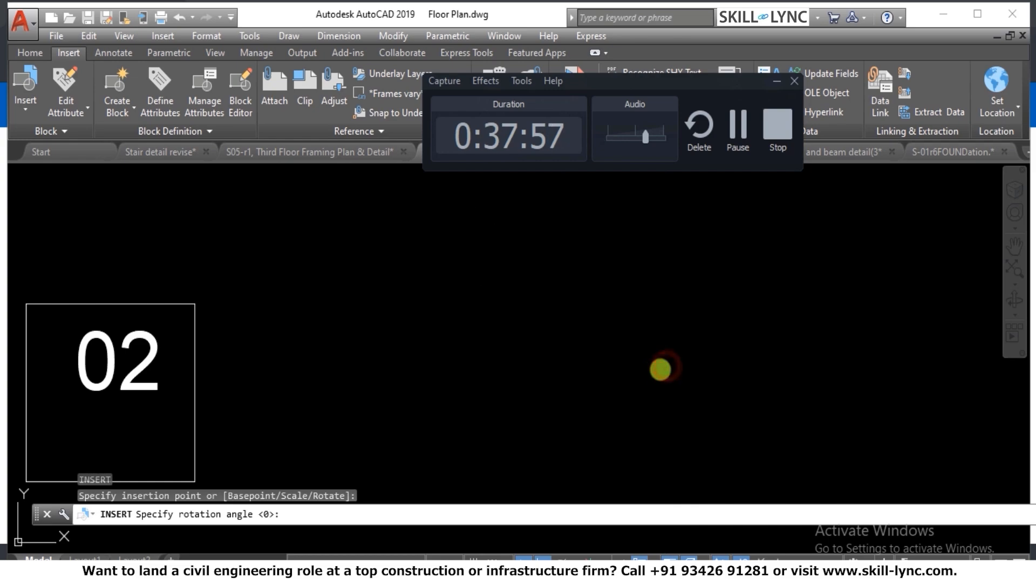
Set the inserted column's mark to 101, keep its strength at M25 and accept the attribute values
drag(405, 54, 100, 196)
click(218, 248)
double_click(218, 248)
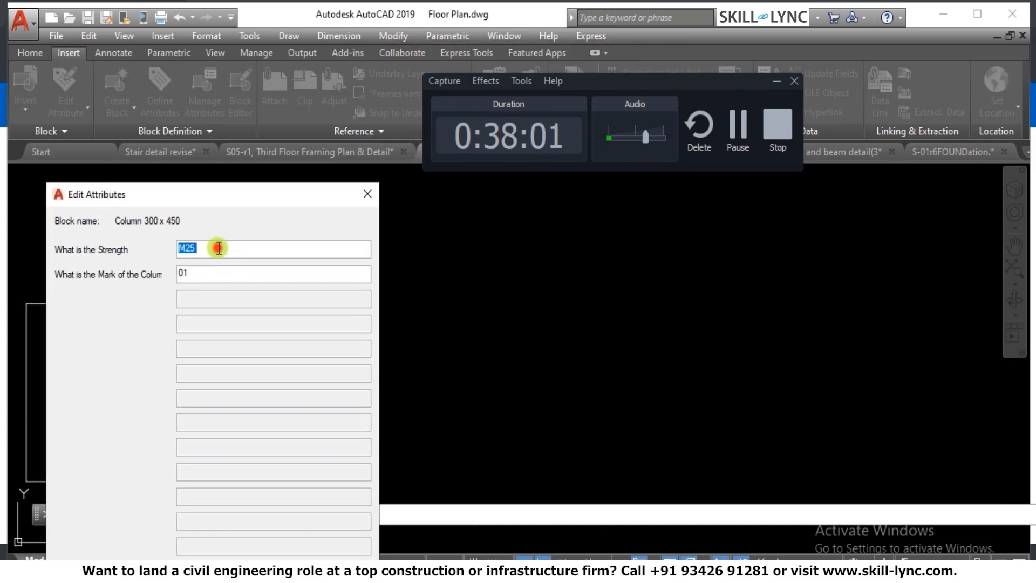
double_click(206, 274)
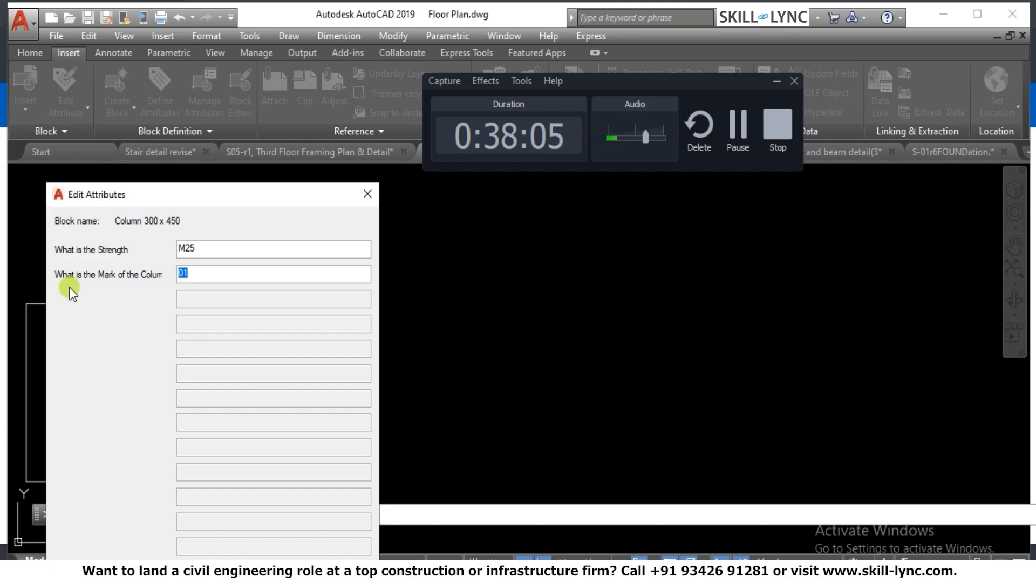
text(101)
drag(175, 201, 146, 72)
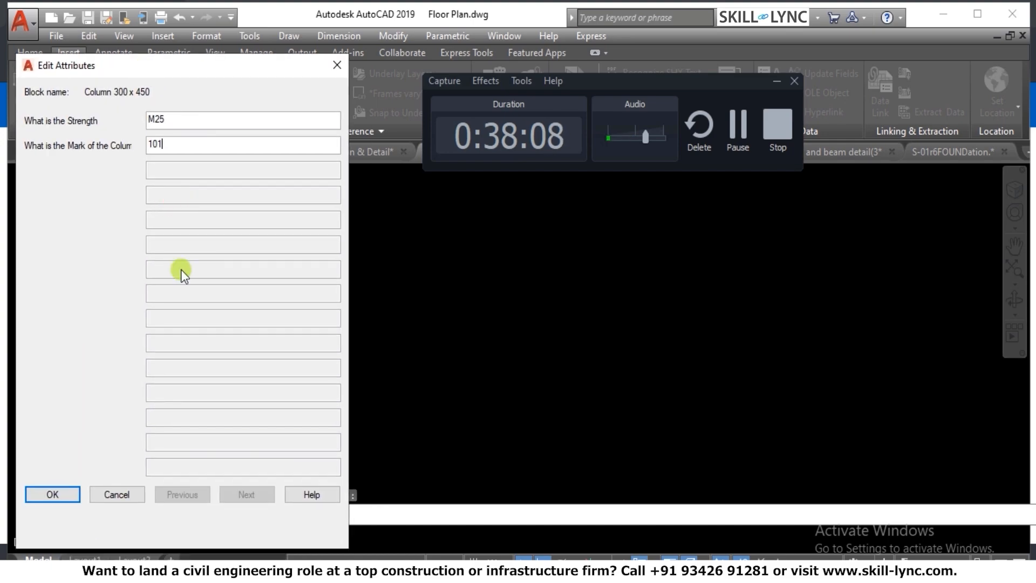
click(57, 494)
Copy the 101 column block six times to form one horizontal row of columns
scroll(534, 326, up, 2)
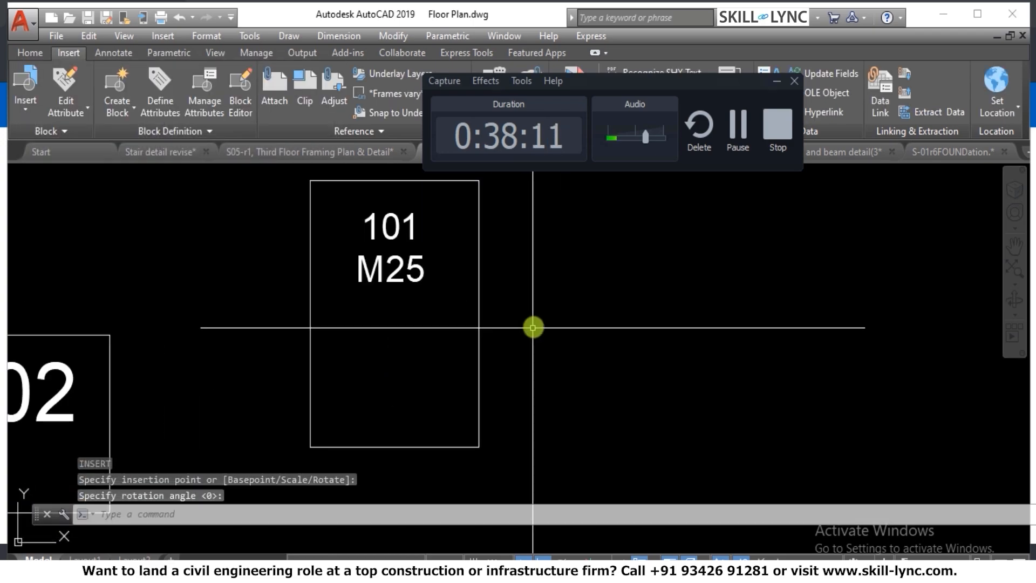
text(CO)
key(Return)
click(520, 393)
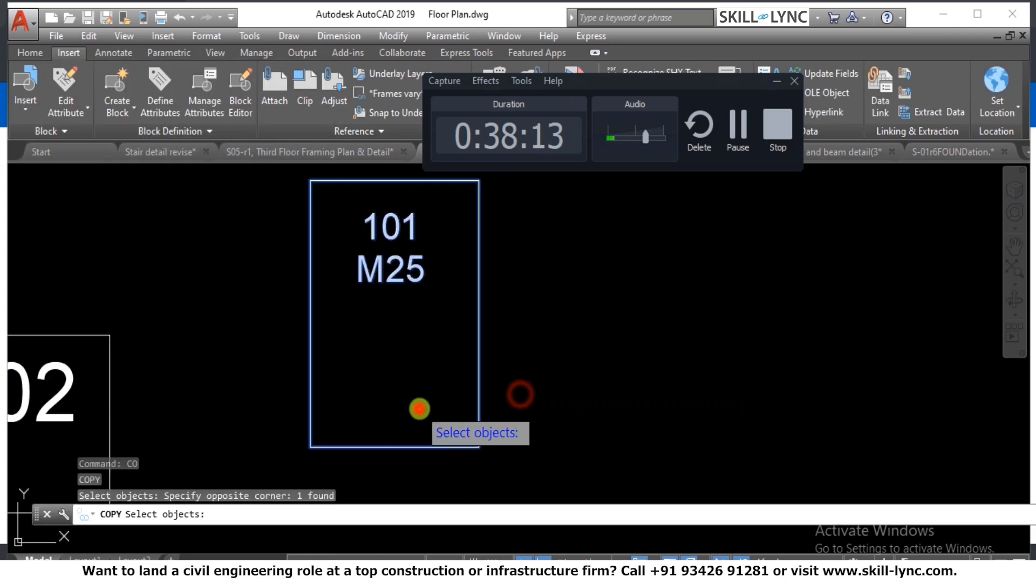
click(376, 410)
key(Return)
click(376, 410)
click(591, 395)
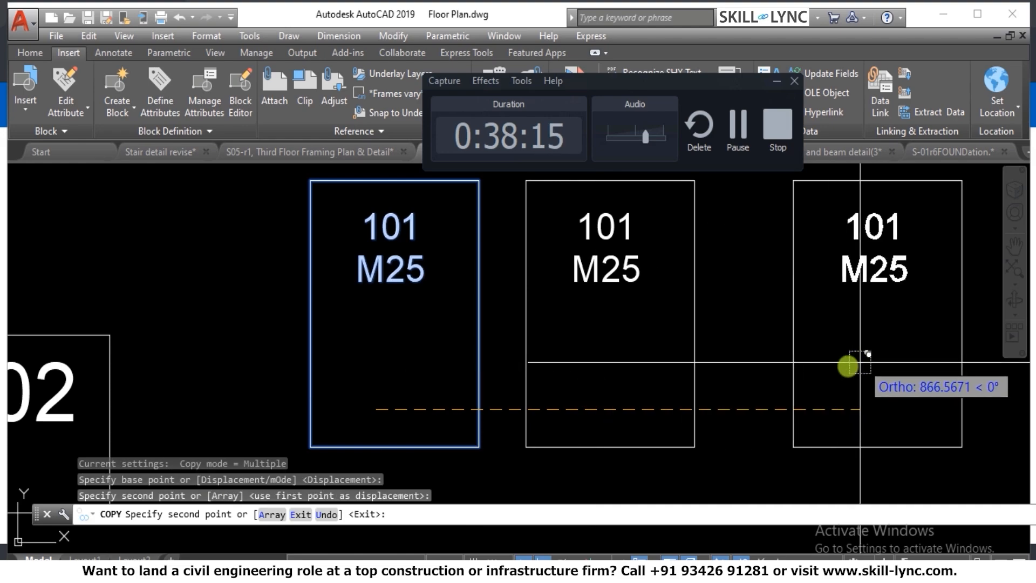
scroll(247, 348, down, 4)
click(468, 363)
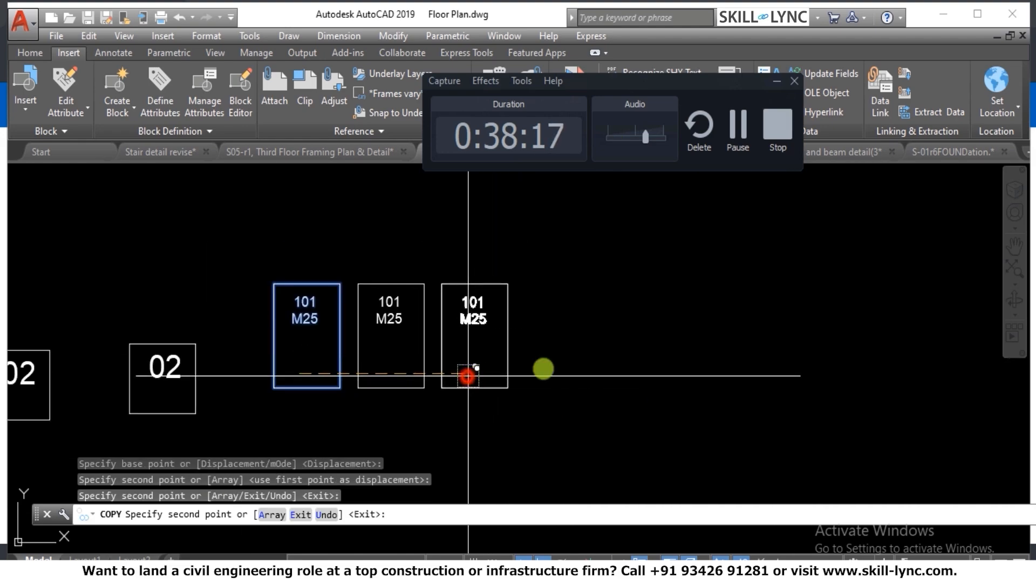
click(572, 363)
click(668, 358)
click(792, 351)
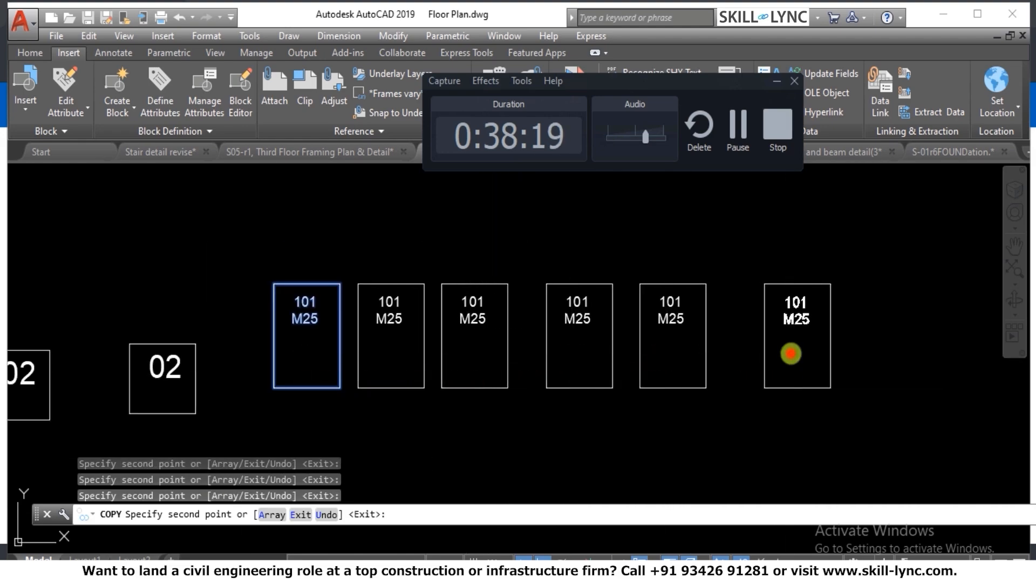
click(925, 359)
key(Escape)
key(Escape)
key(Escape)
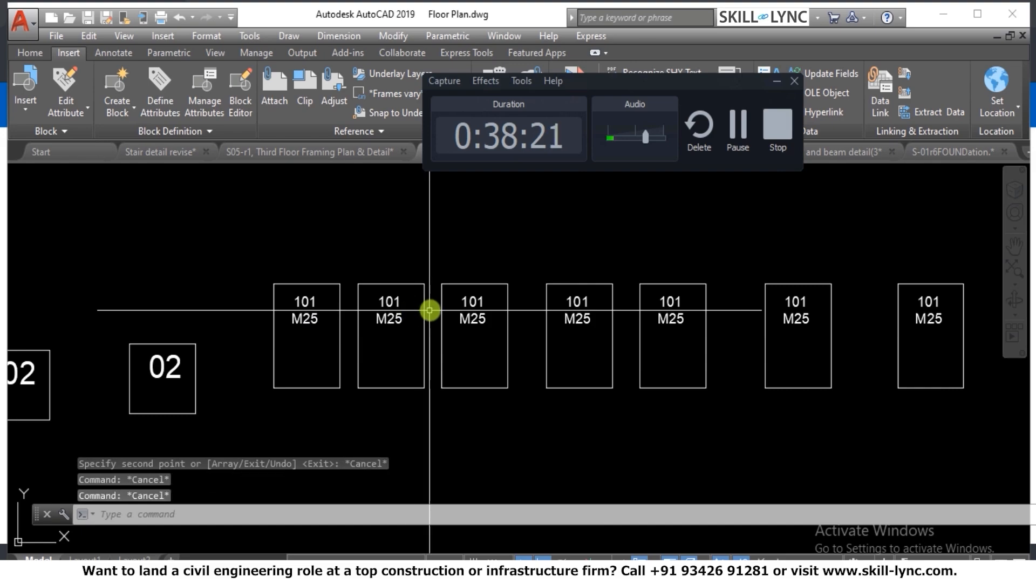
scroll(434, 303, up, 2)
scroll(421, 298, down, 2)
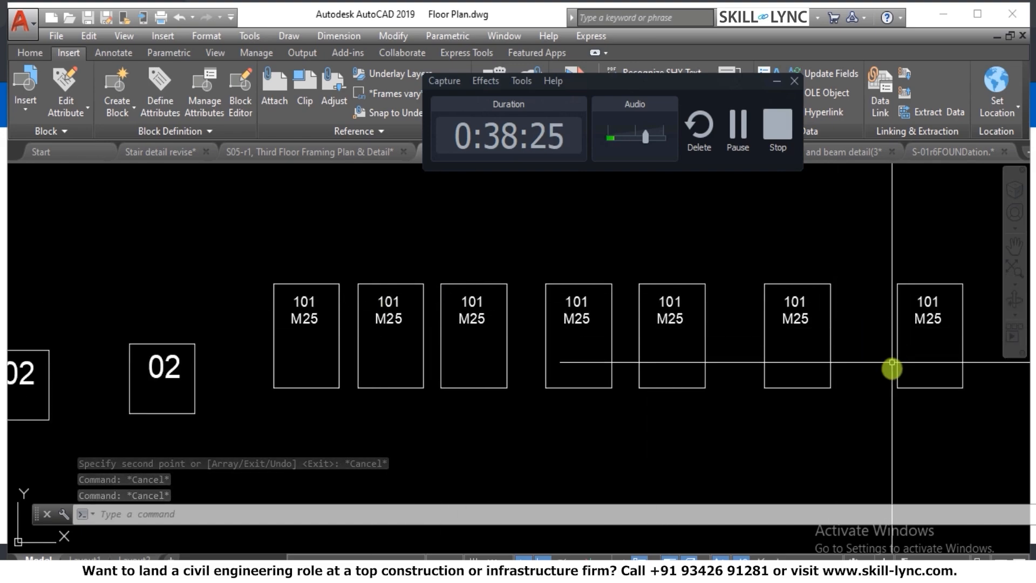
mouse_move(540, 576)
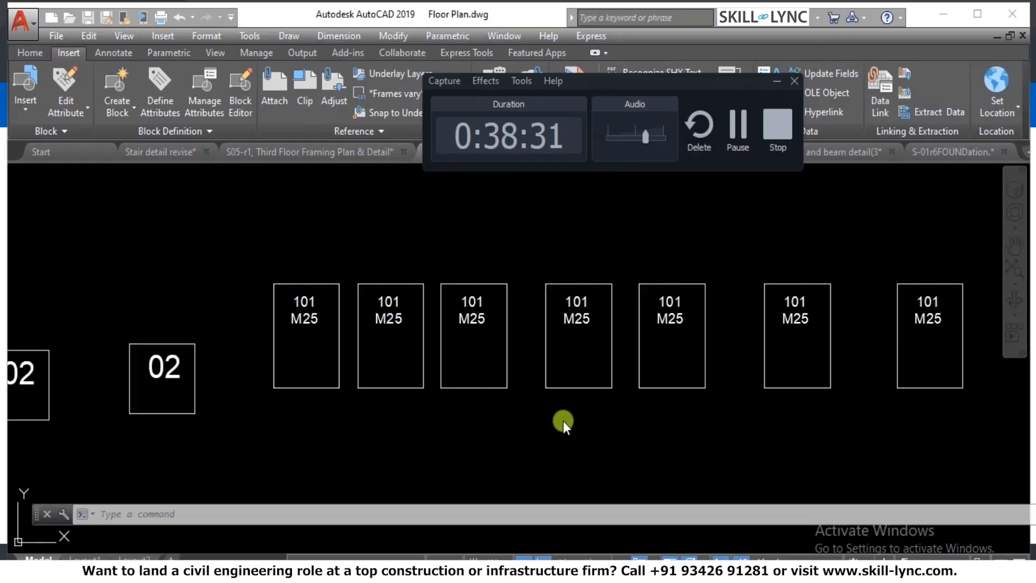
click(578, 359)
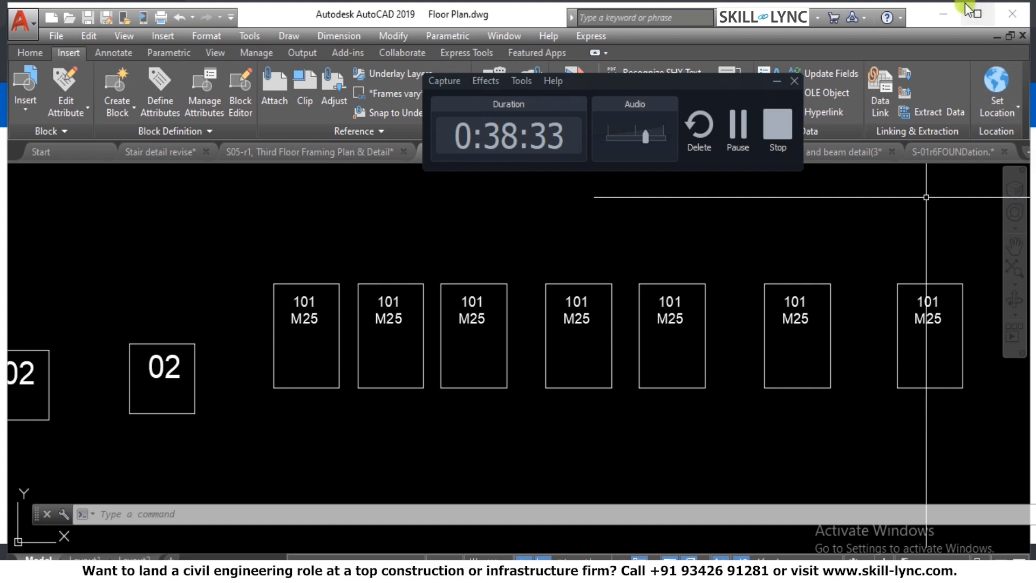
Maximize the drawing window and set the second column's mark to 102 with the ATTEDIT command
click(978, 11)
key(Escape)
key(Escape)
key(Escape)
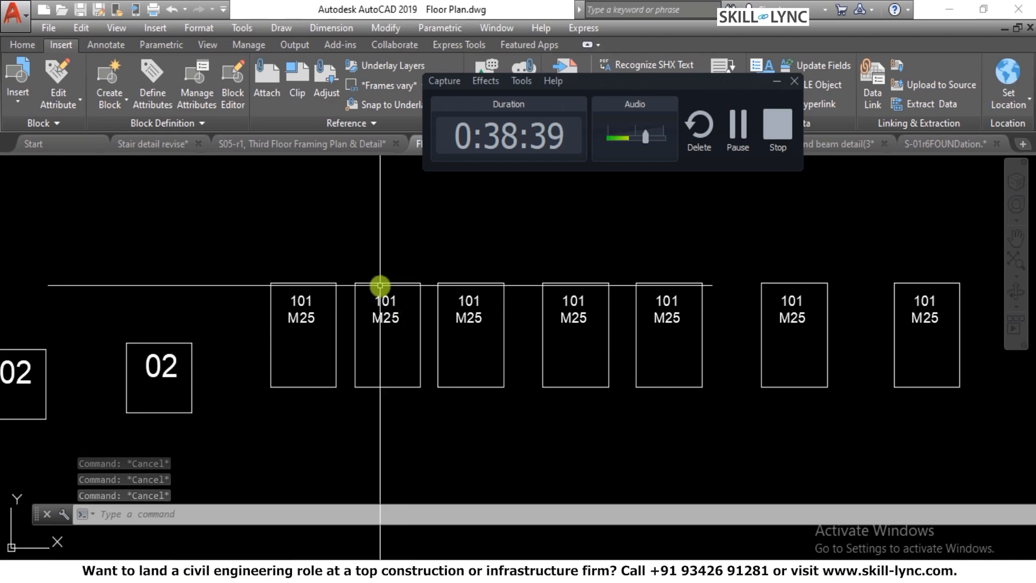
text(attedit)
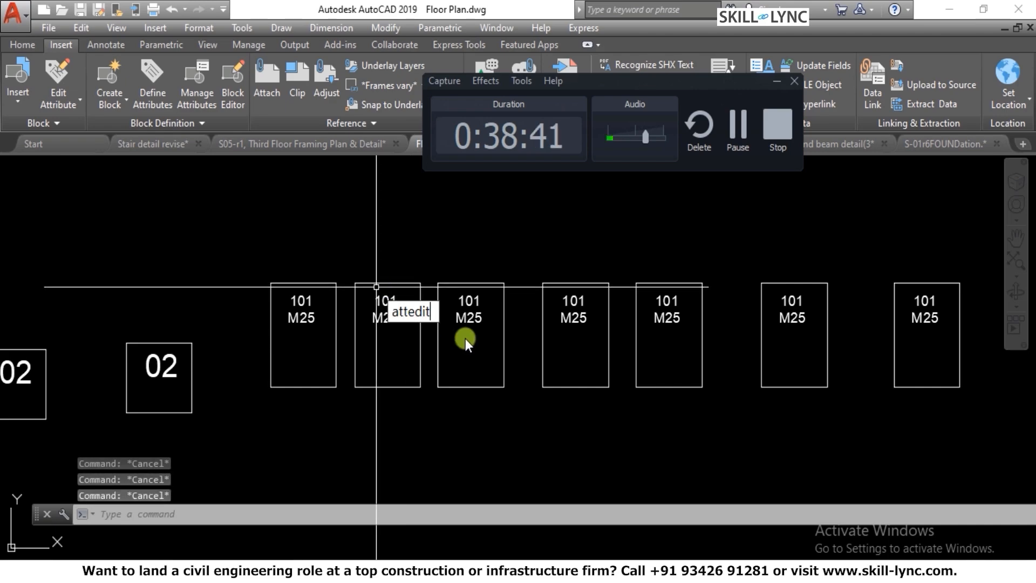
key(Return)
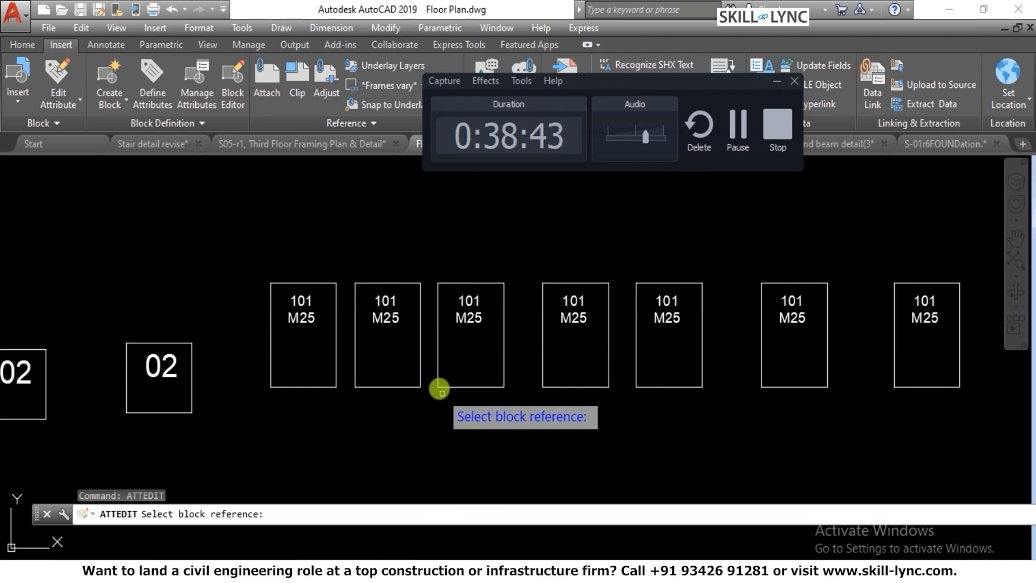
click(390, 316)
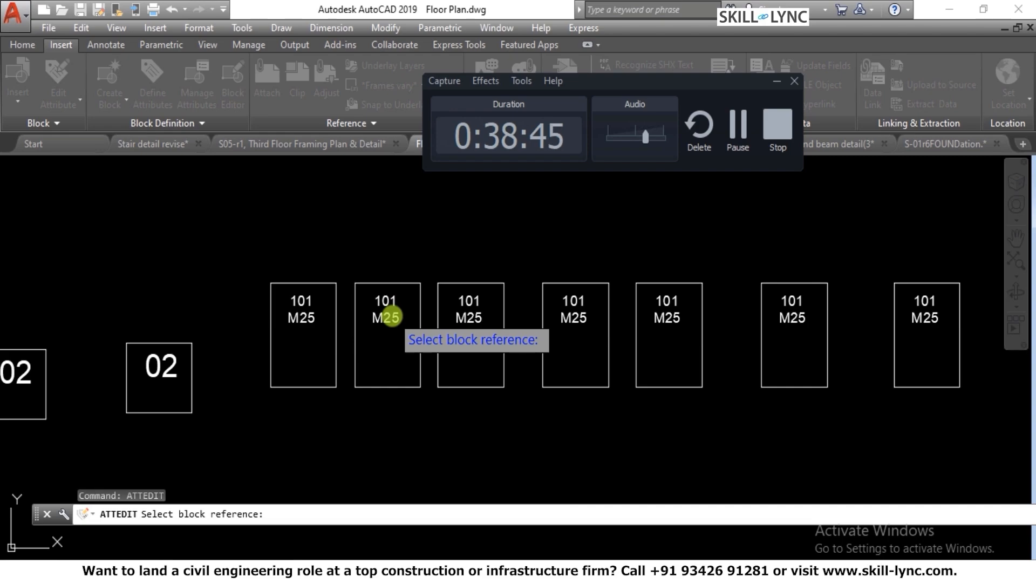
click(171, 117)
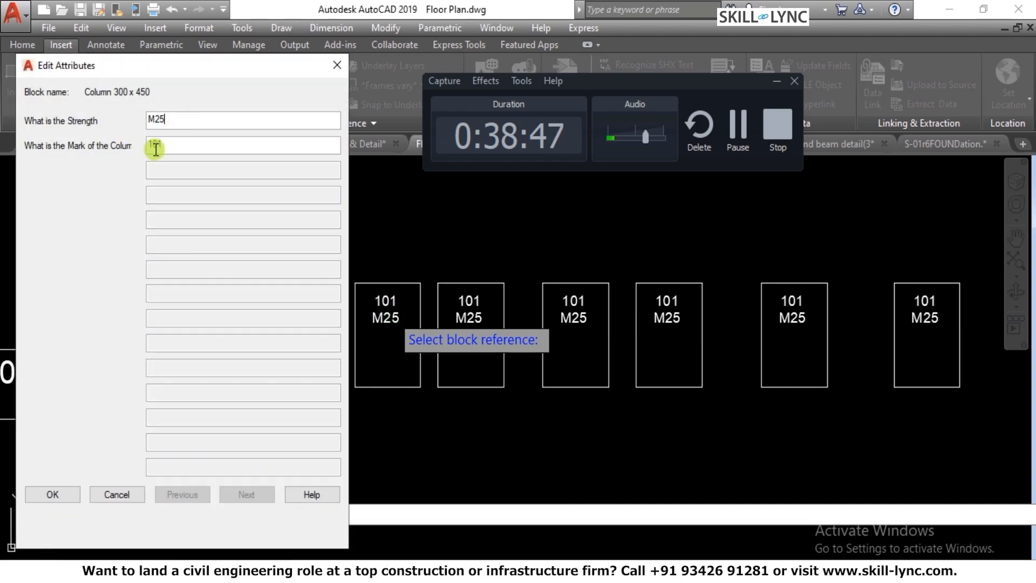
double_click(173, 145)
text(102)
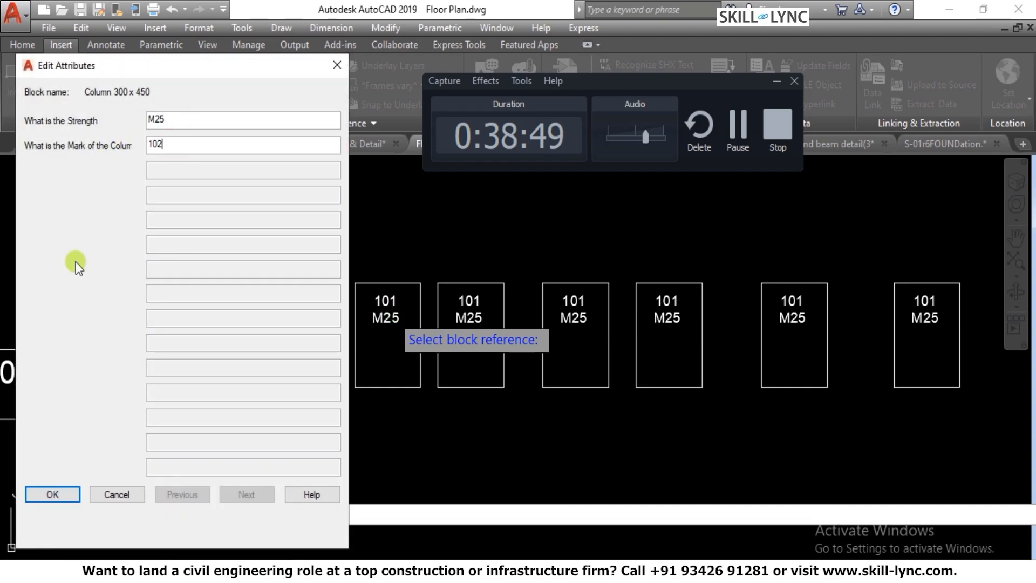
click(53, 495)
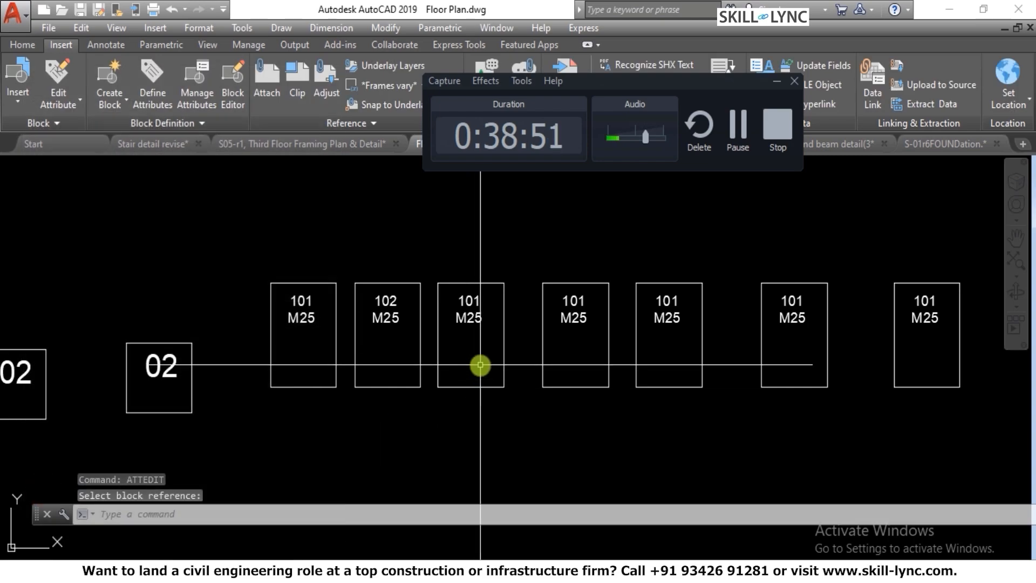
Edit the attributes of the third column in the row with ATTEDIT, setting its mark to 103
text(attedi)
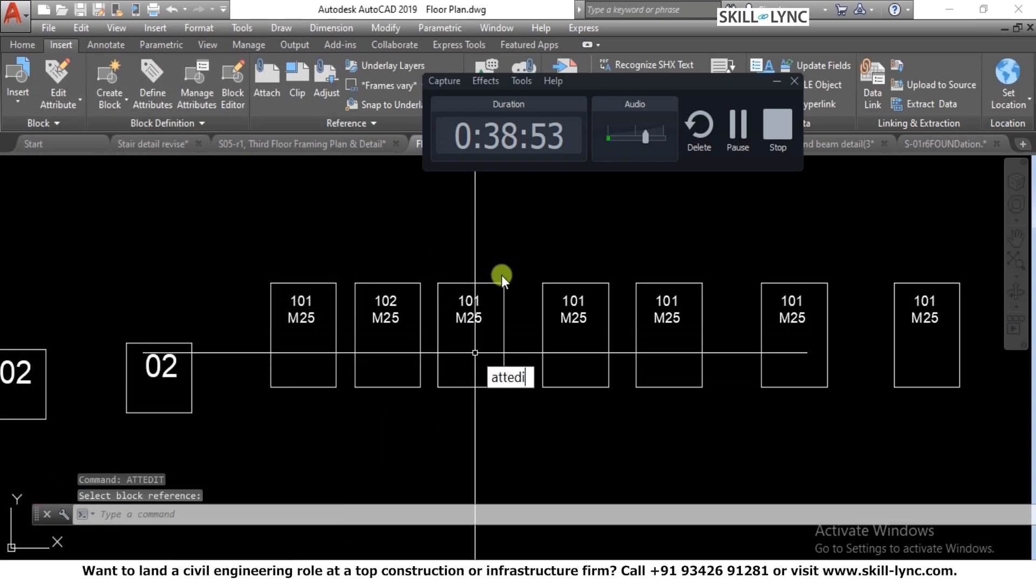
key(Return)
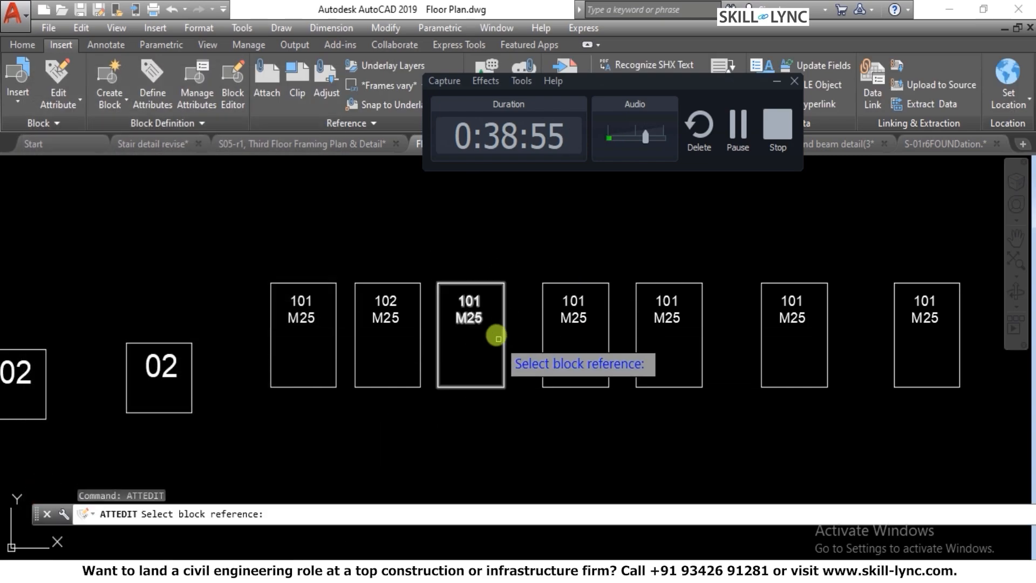
click(478, 317)
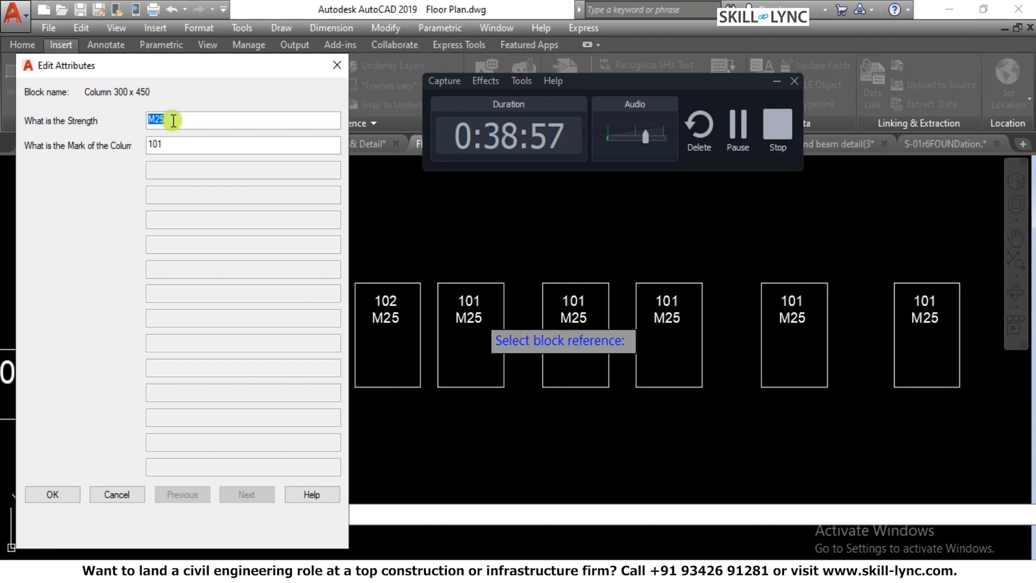
click(162, 145)
double_click(163, 145)
text(103)
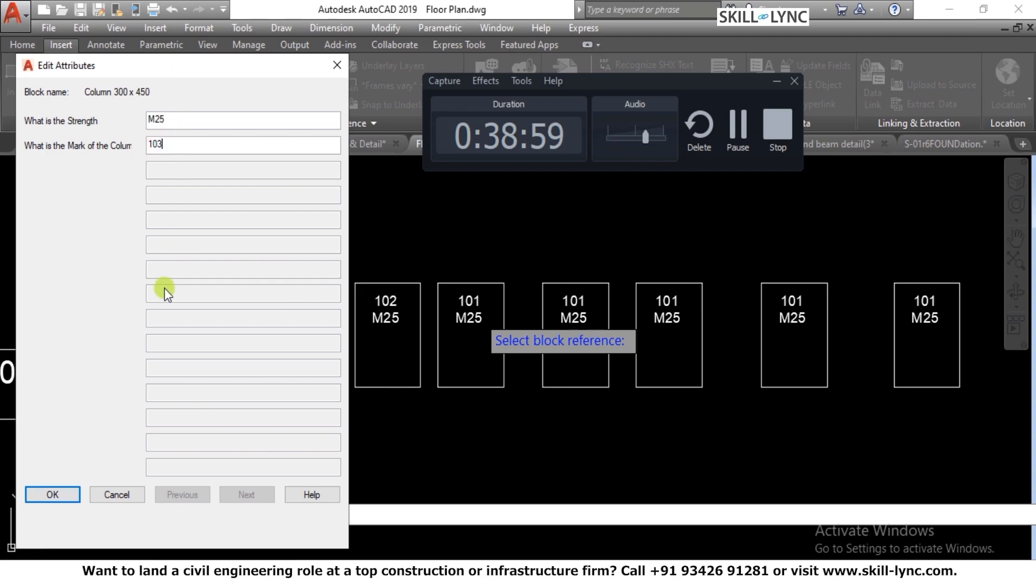
click(68, 493)
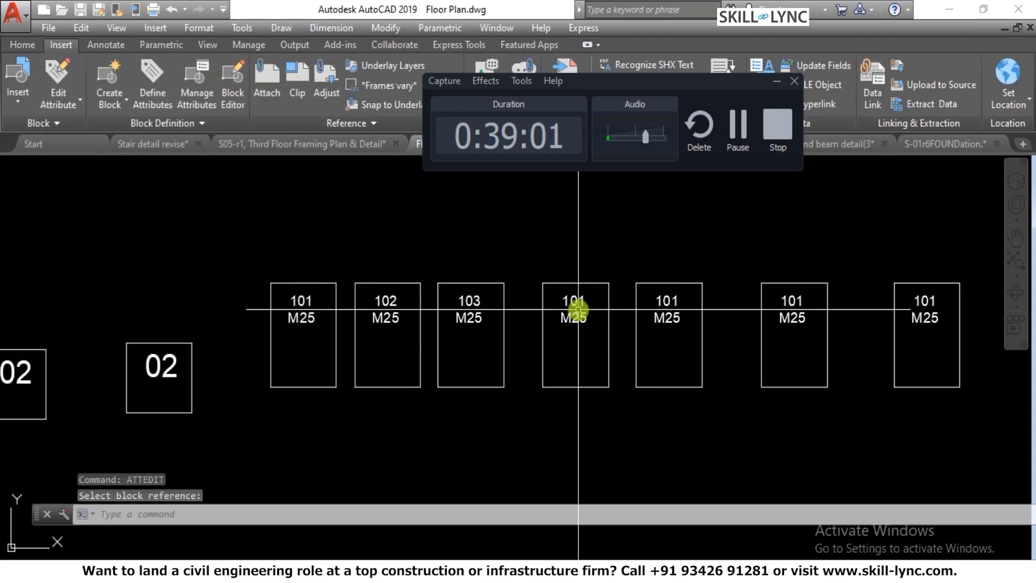
key(Escape)
key(Escape)
Explode the bed block located next to its product information text
scroll(696, 333, down, 2)
scroll(751, 310, up, 2)
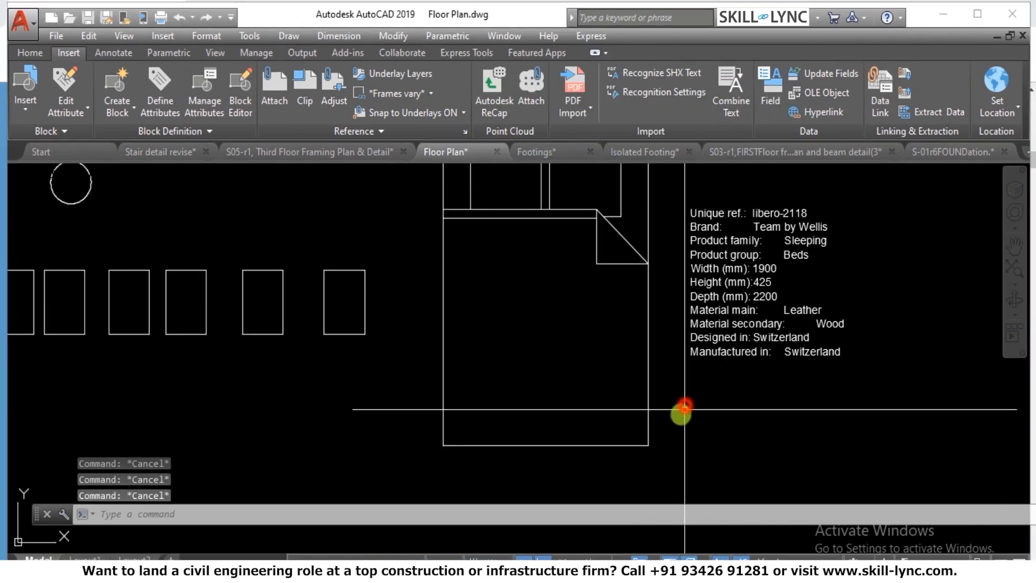
scroll(736, 359, up, 2)
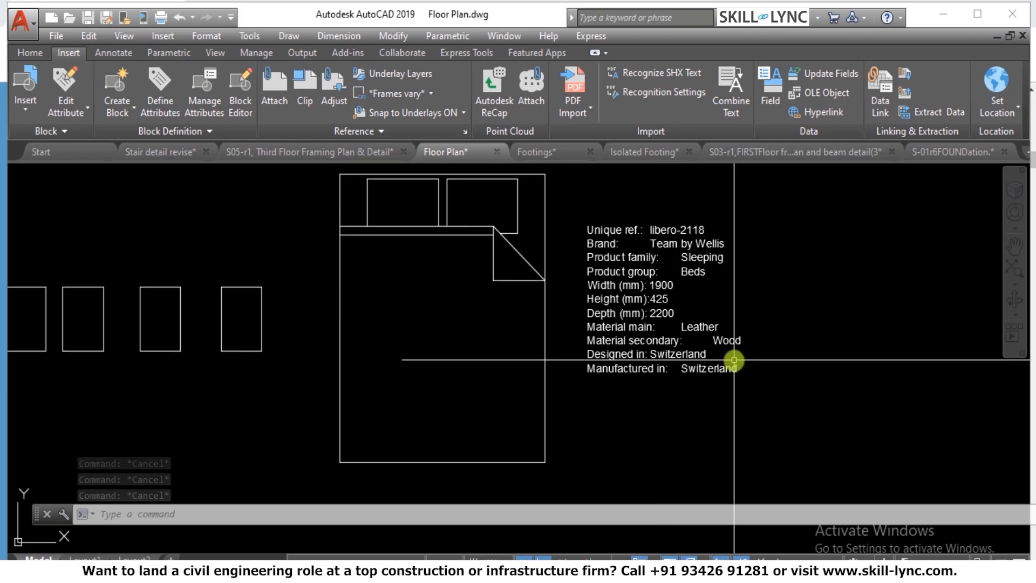
scroll(735, 359, down, 2)
scroll(746, 359, up, 2)
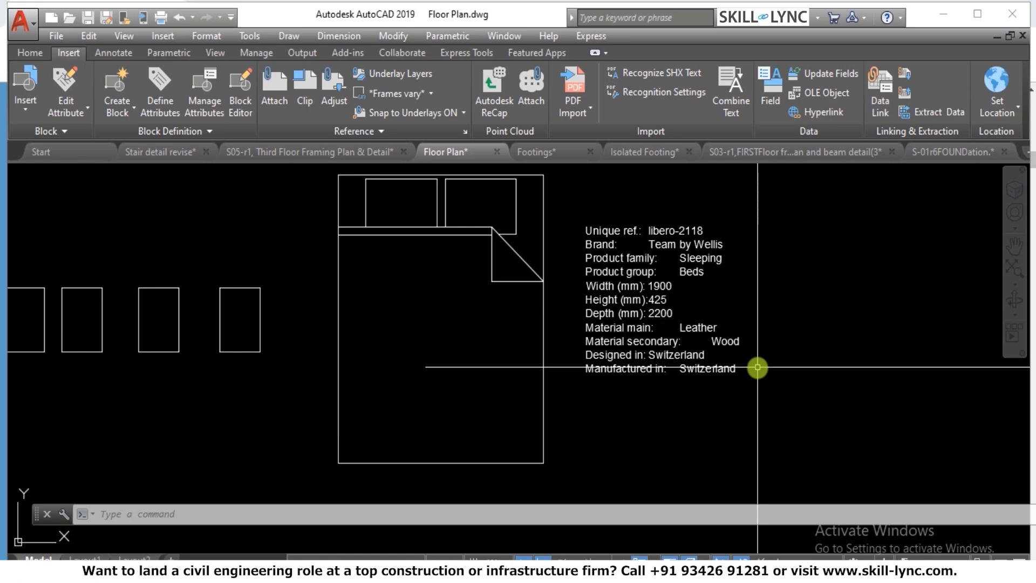
text(x)
key(Return)
click(576, 481)
click(472, 440)
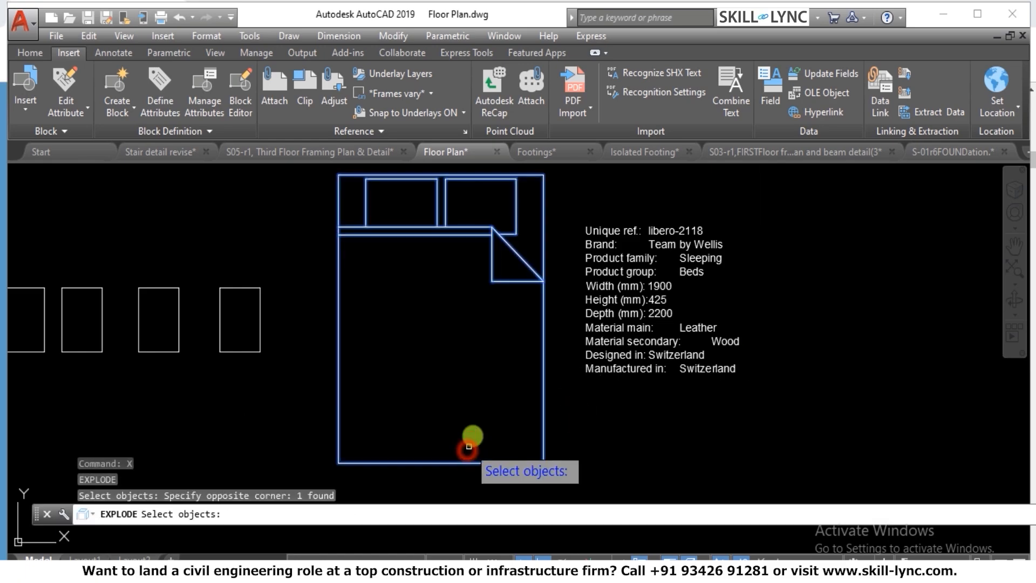
scroll(486, 404, down, 2)
scroll(605, 388, up, 2)
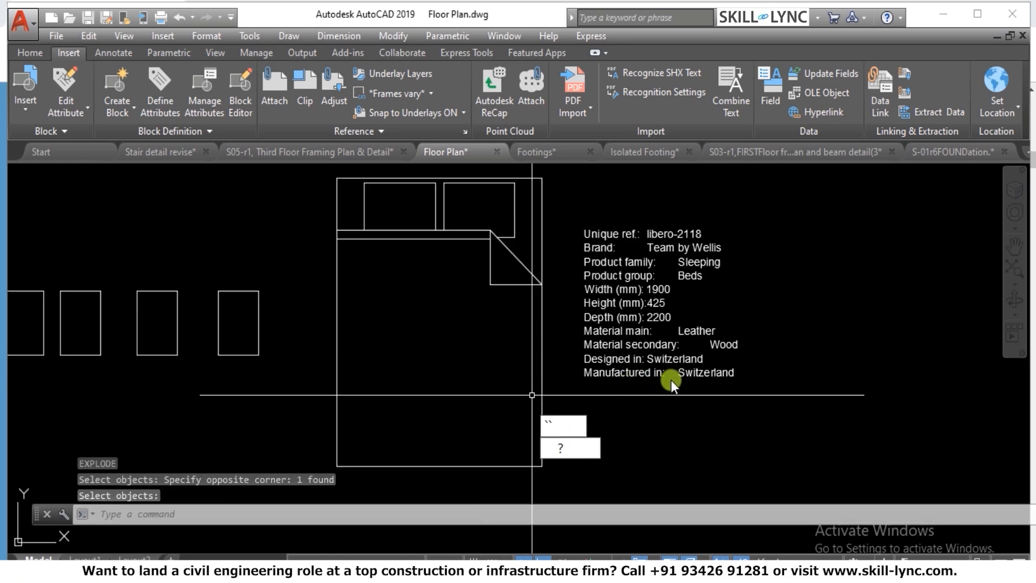
key(Escape)
key(Escape)
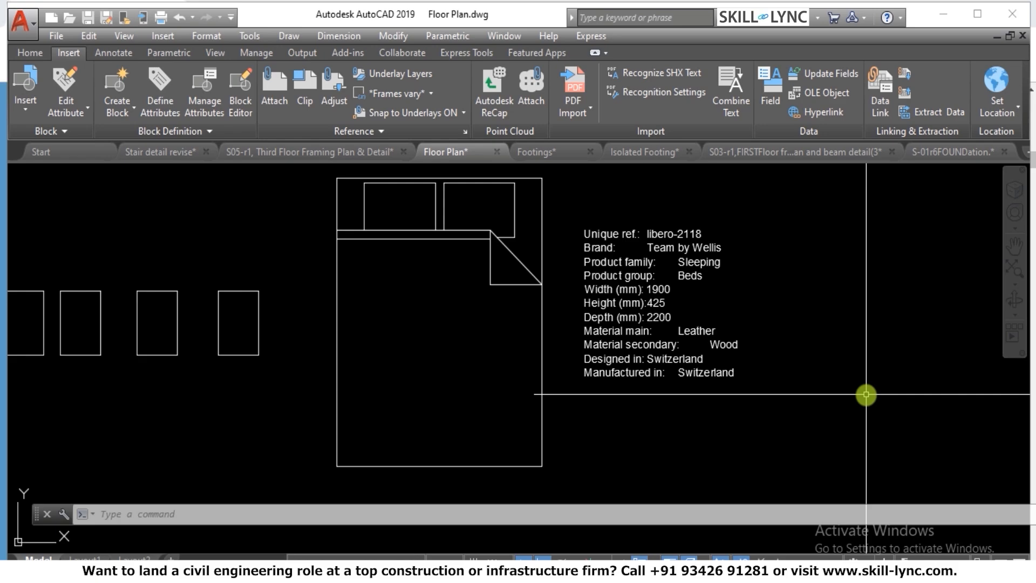
Start an attribute definition with tag Unique-Ref, prompt "What is the Unique Number" and default value 2118
text(attdef)
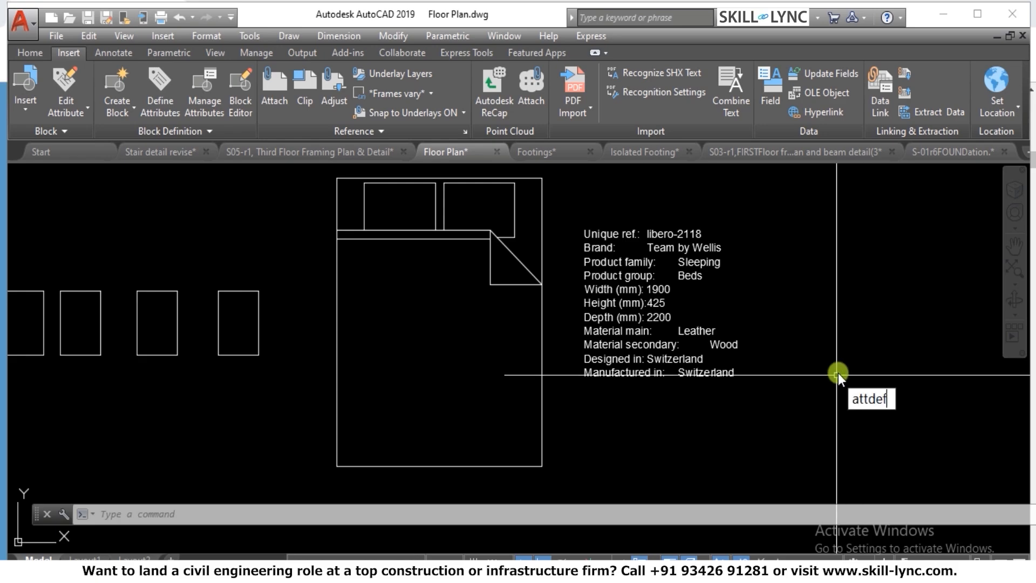
key(Return)
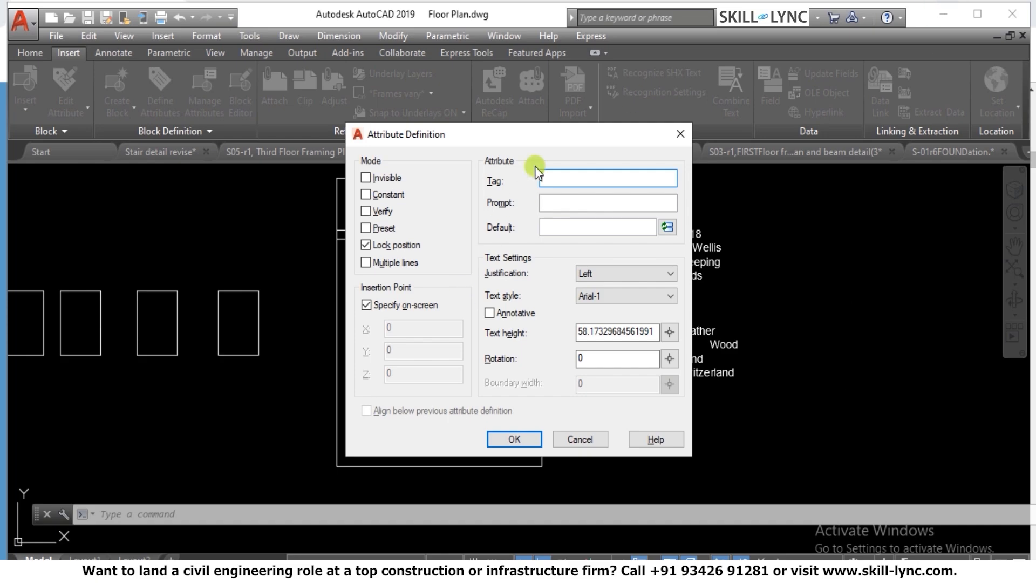
drag(544, 146, 318, 157)
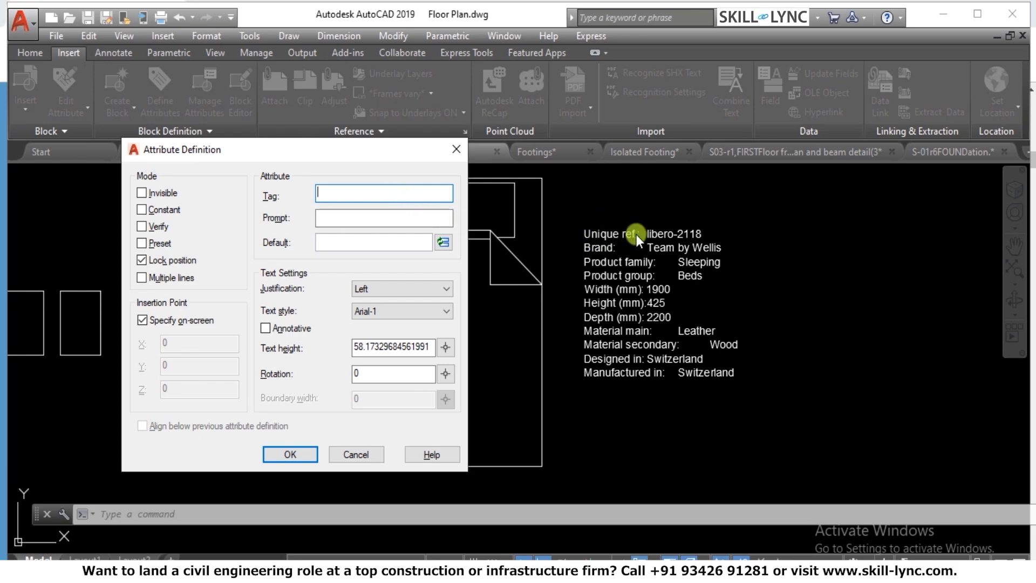
click(348, 195)
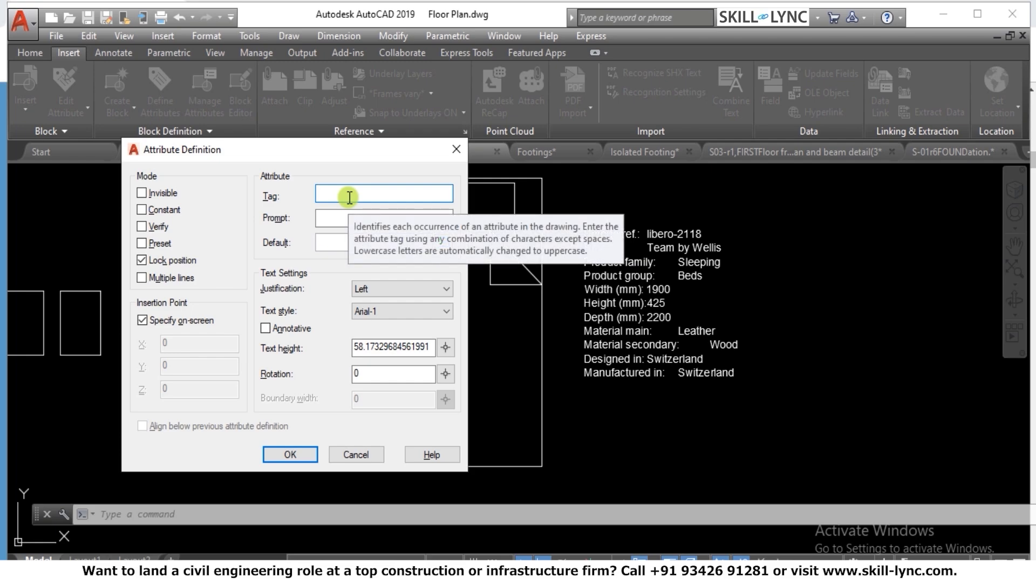
text(Unique-Ref)
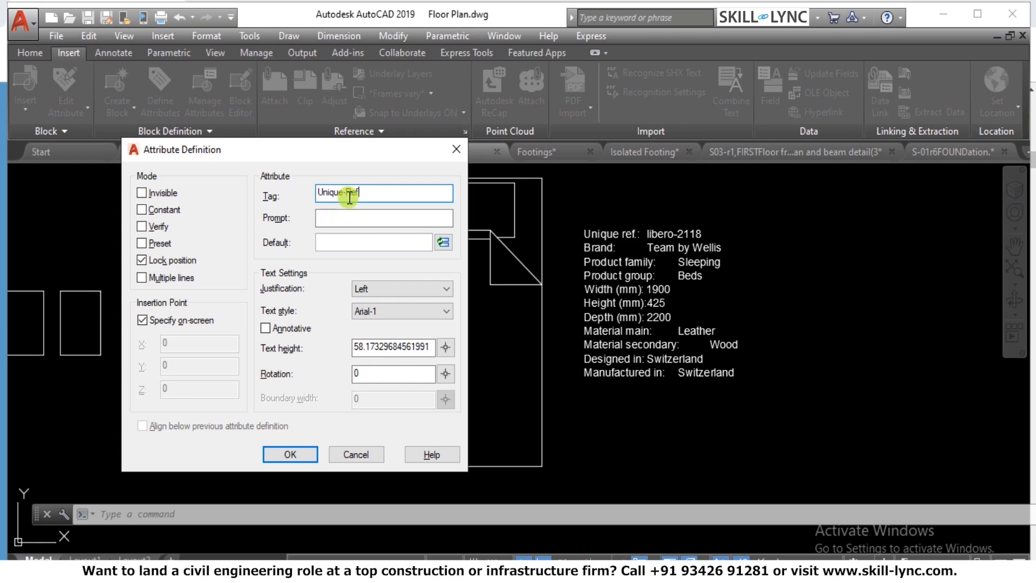
double_click(369, 195)
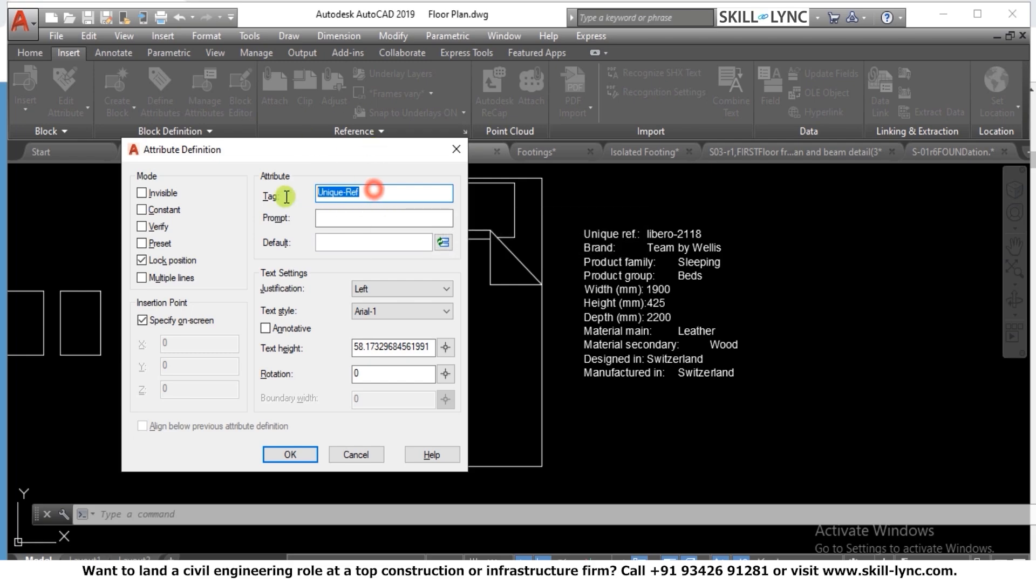
click(354, 217)
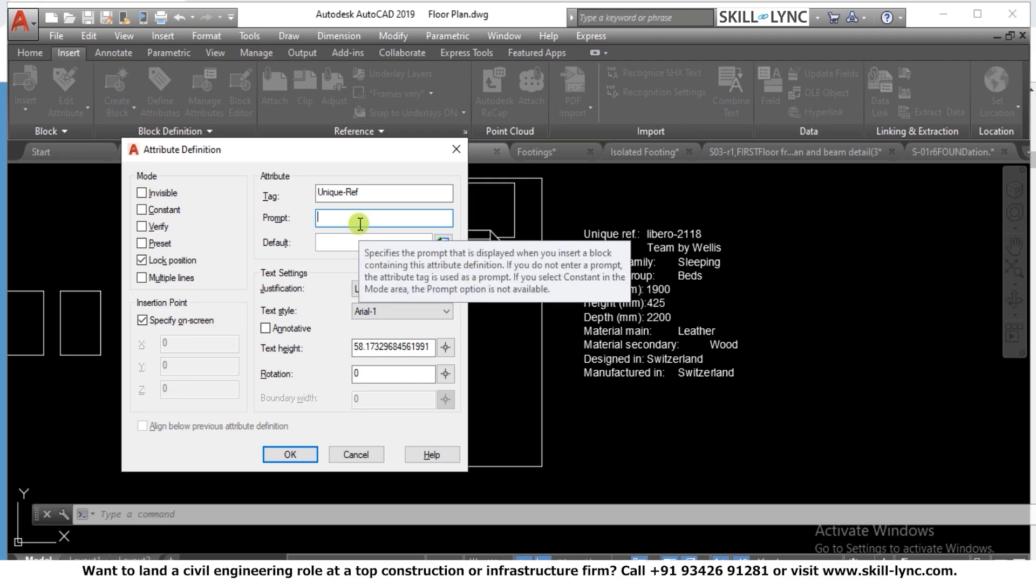
text(What is the)
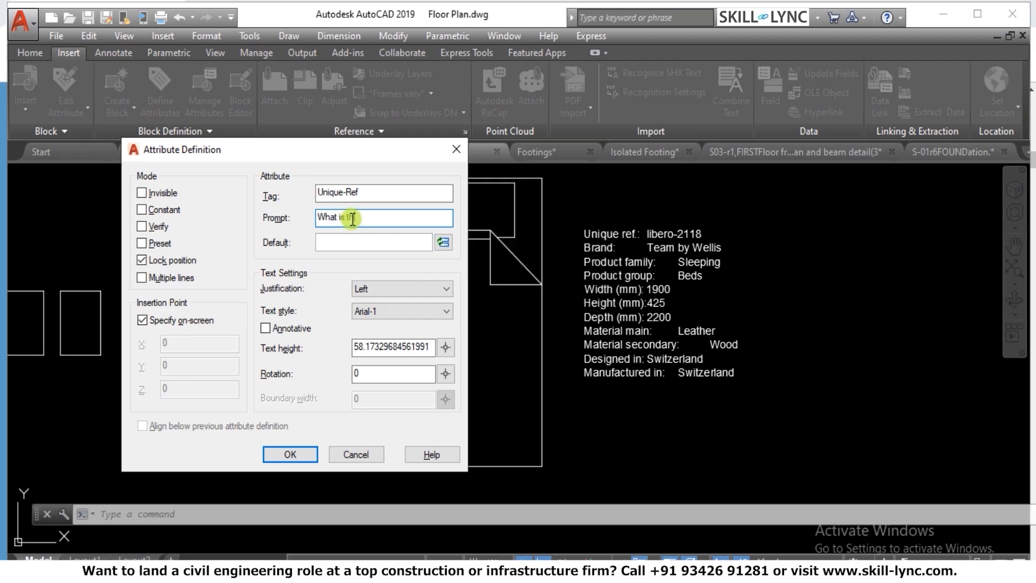
text( Unique Number)
click(366, 240)
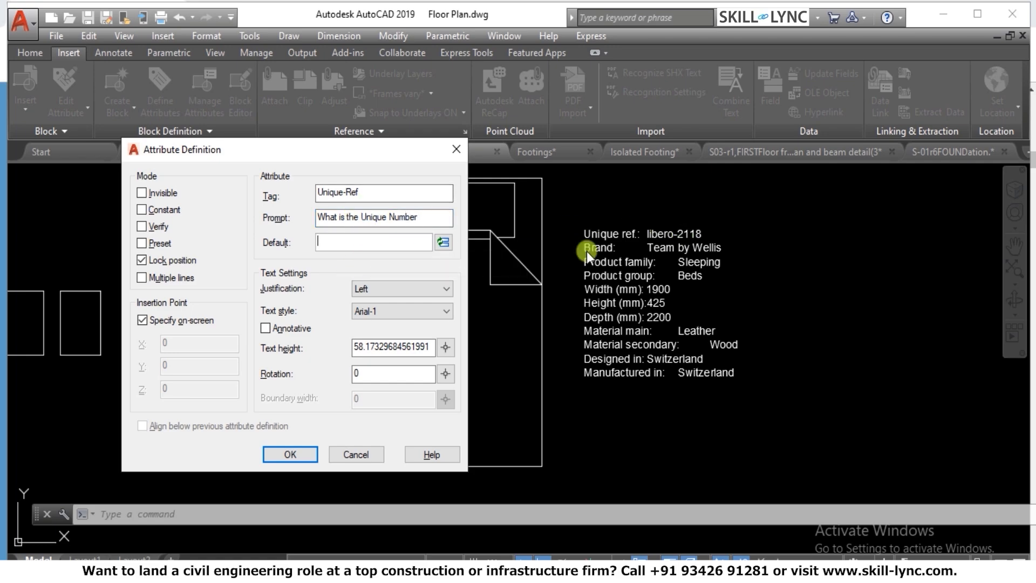
click(350, 241)
text(2118)
Make the Unique-Ref attribute preset, with its position locked and its text left-justified
click(142, 243)
click(142, 260)
click(377, 290)
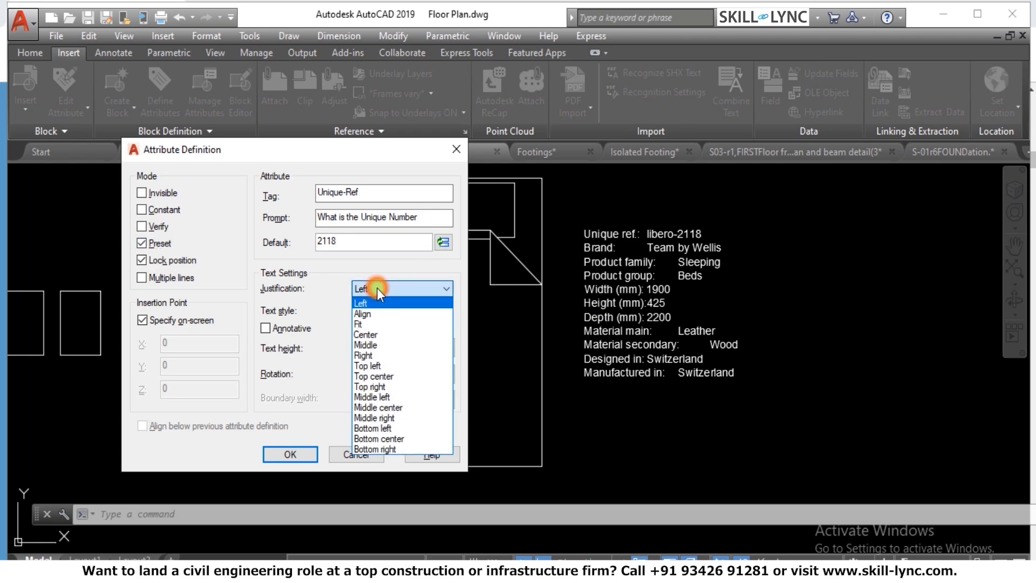
click(374, 305)
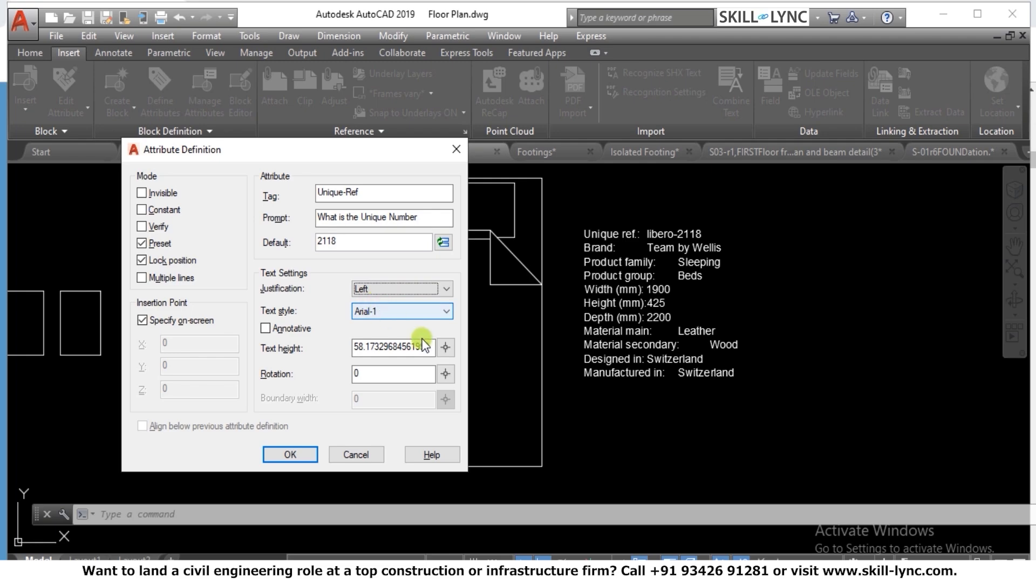
Try defining the attribute's text height by picking two points in the drawing
click(445, 346)
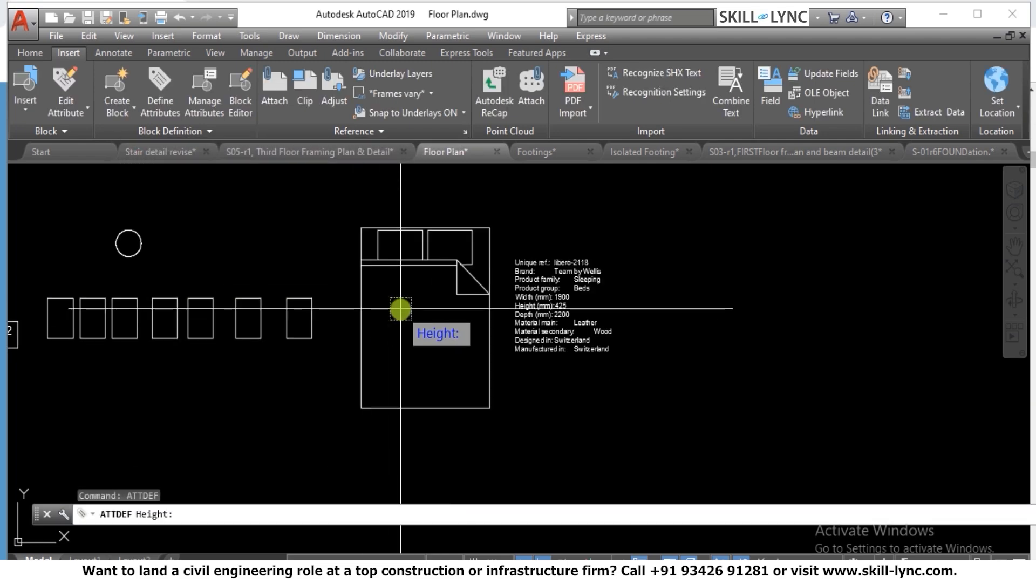
click(357, 355)
scroll(359, 353, down, 1)
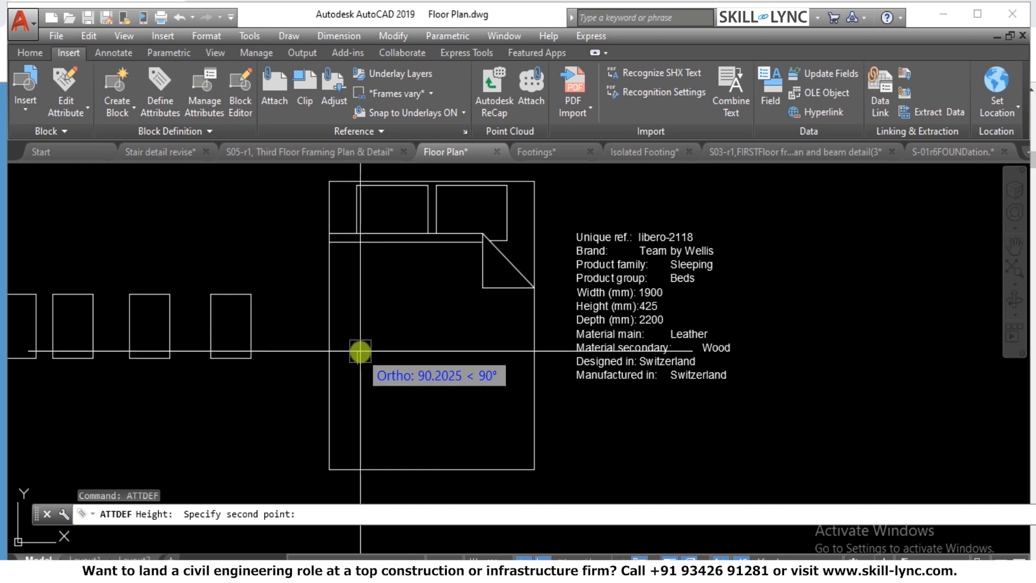
click(361, 351)
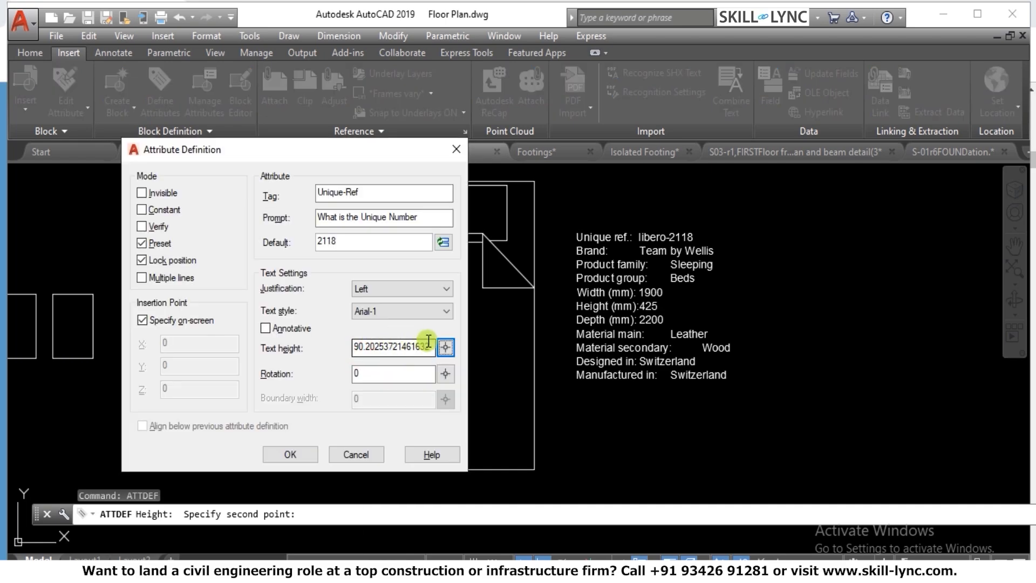
Set the text height to 60 and place the Unique-Ref attribute just below the bed's lower-left corner
text(60)
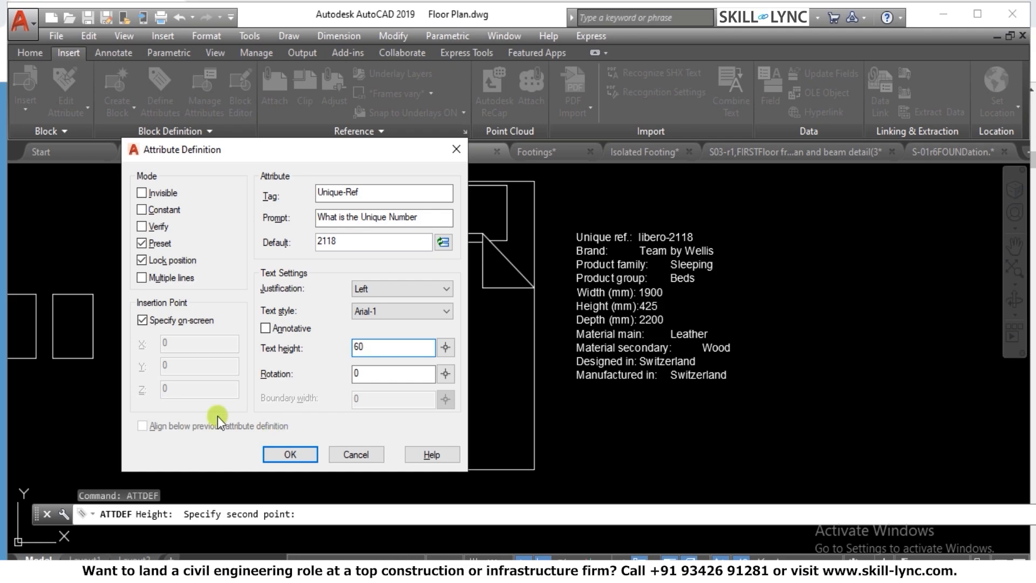
click(291, 455)
scroll(375, 360, down, 3)
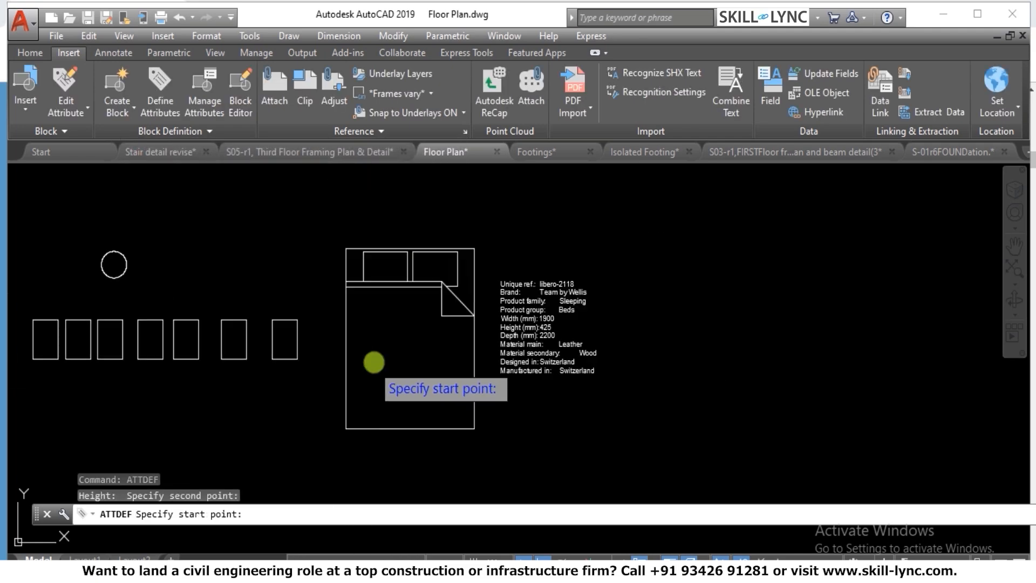
scroll(348, 455, up, 5)
scroll(354, 455, up, 2)
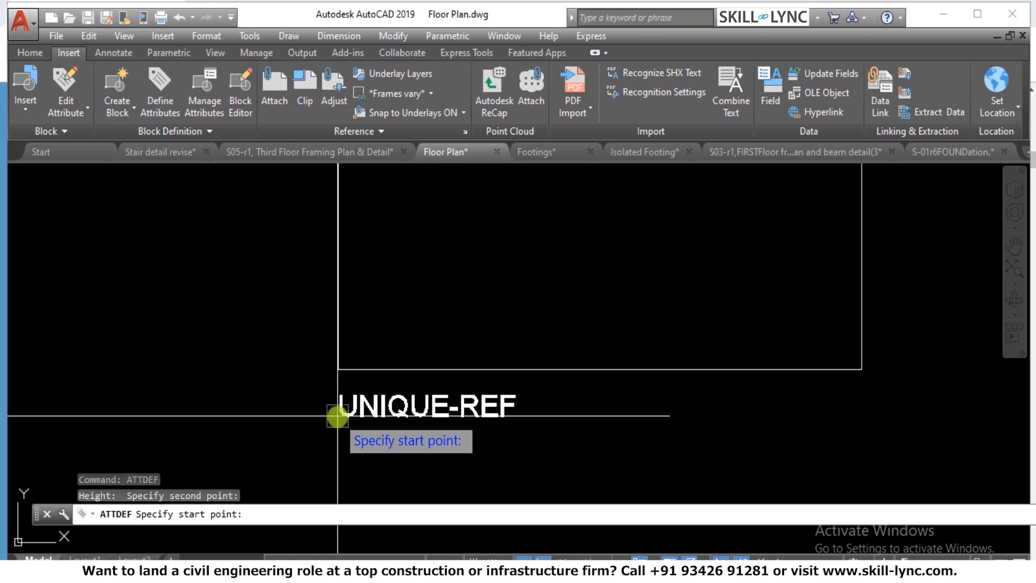
click(337, 416)
scroll(340, 415, down, 5)
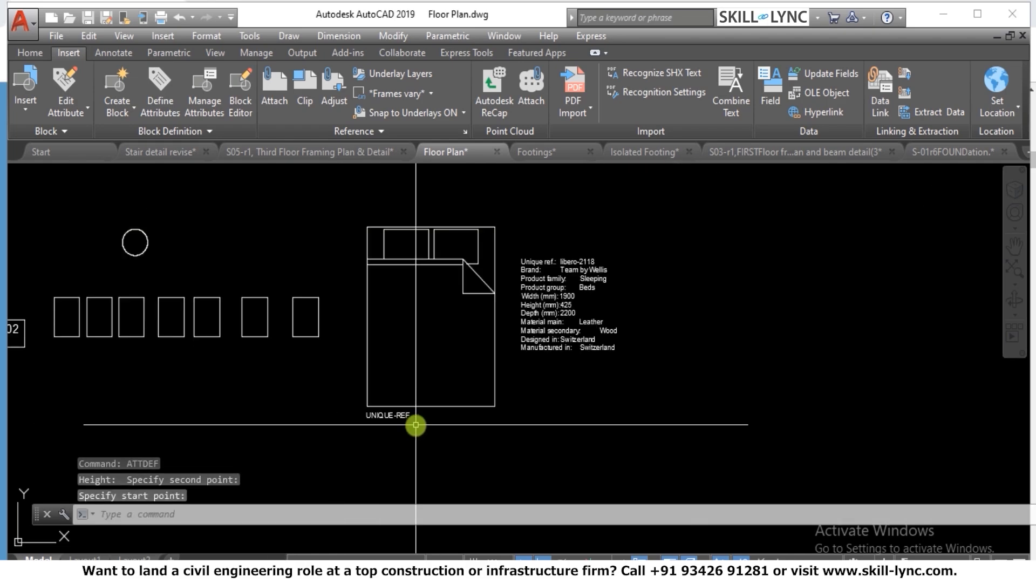
Start a second attribute definition with the ATTDEF command and set its tag to Brand
scroll(416, 425, up, 3)
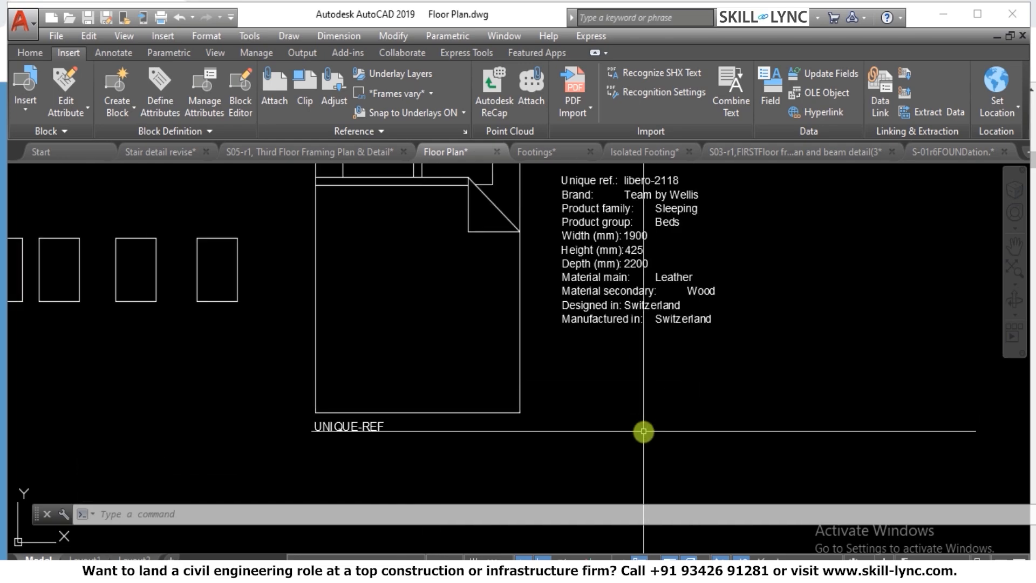
text(attdef)
key(Return)
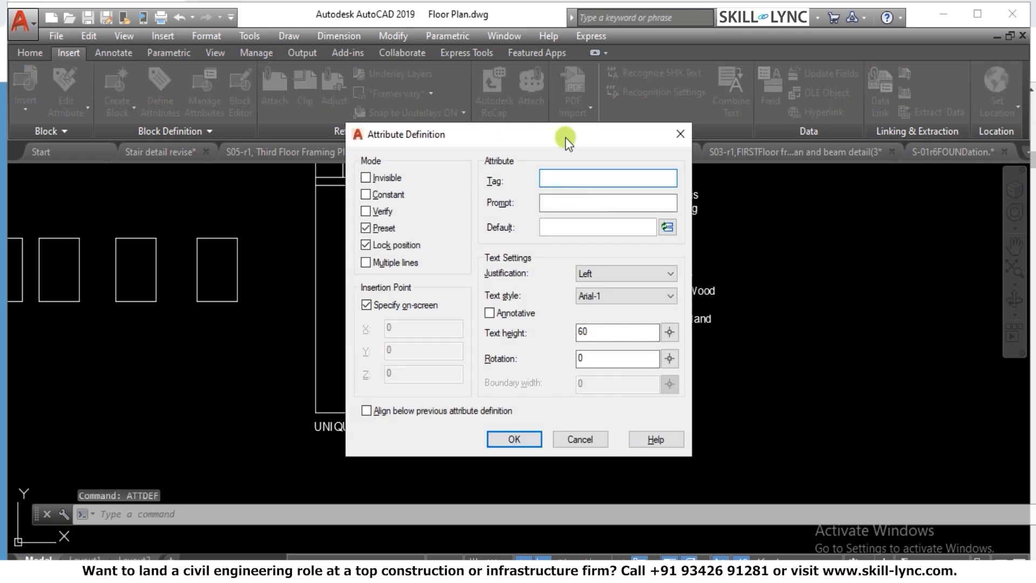
drag(565, 138, 321, 122)
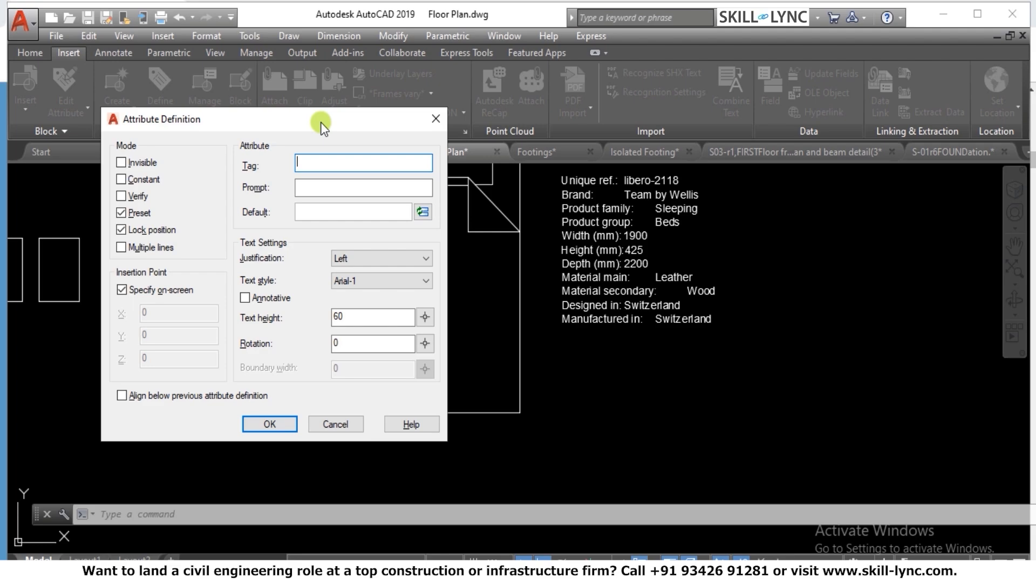
drag(320, 122, 248, 144)
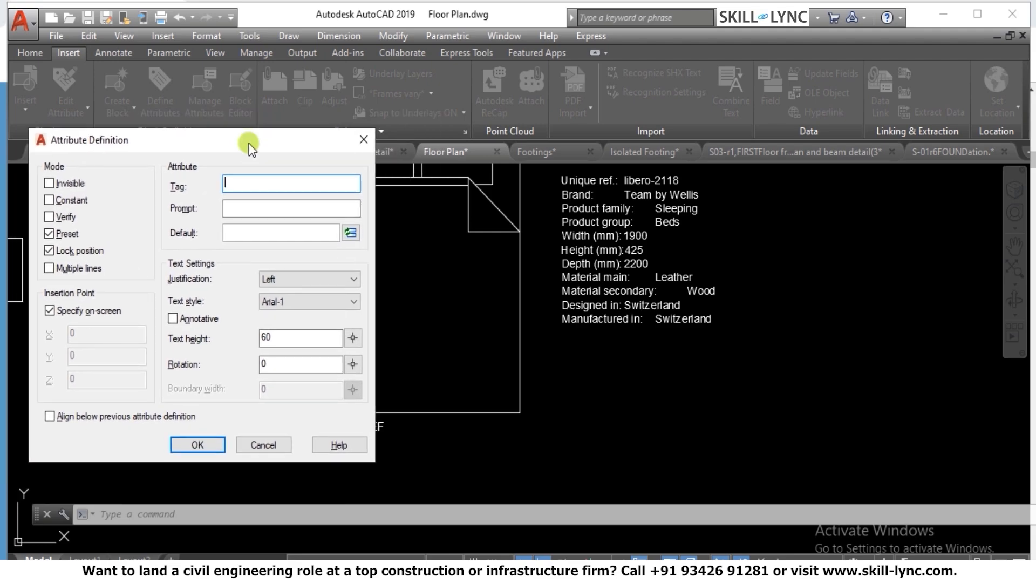
click(251, 184)
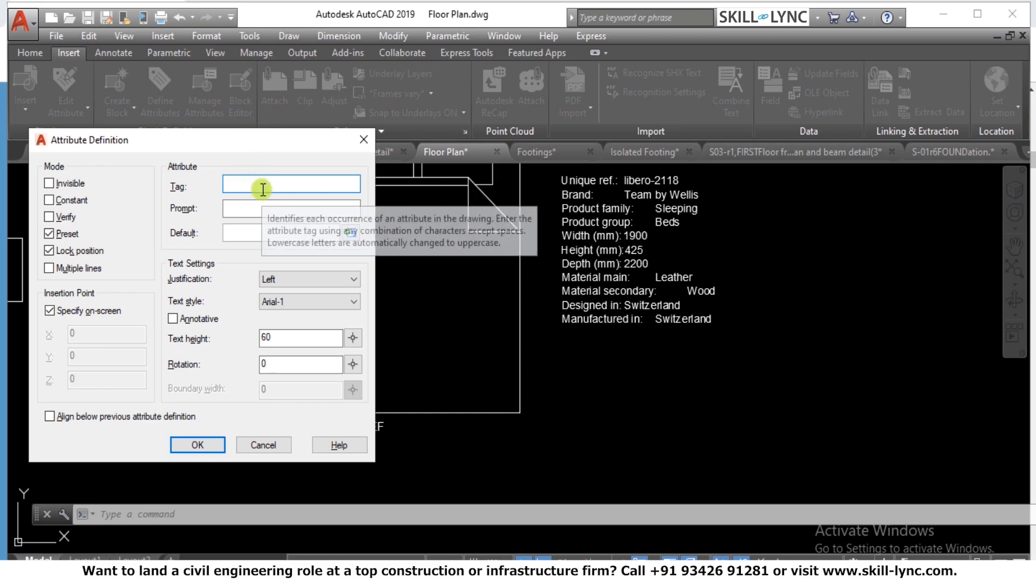
text(Brand)
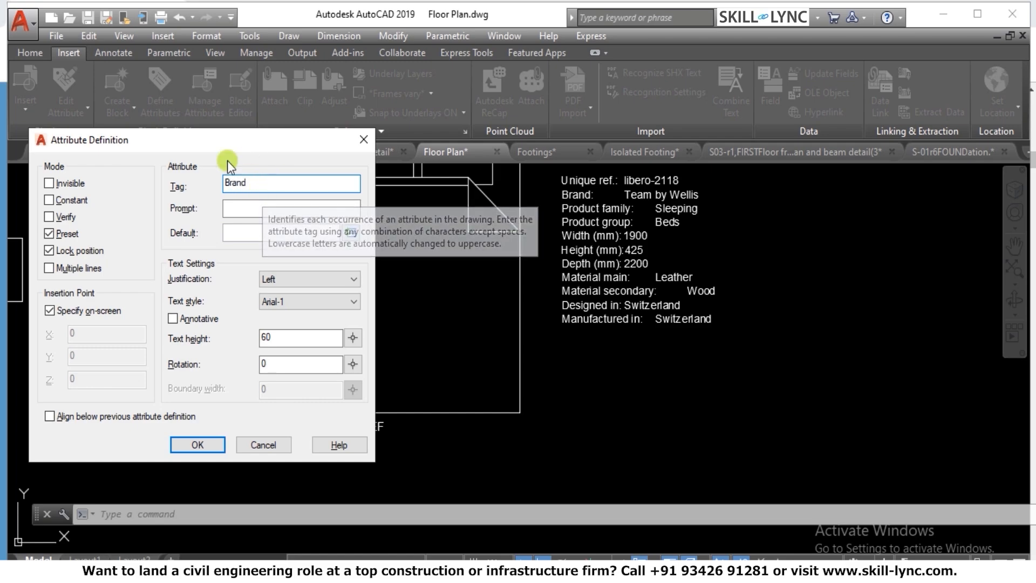
Enter "What is the Brand?" as the prompt of the Brand attribute
click(259, 212)
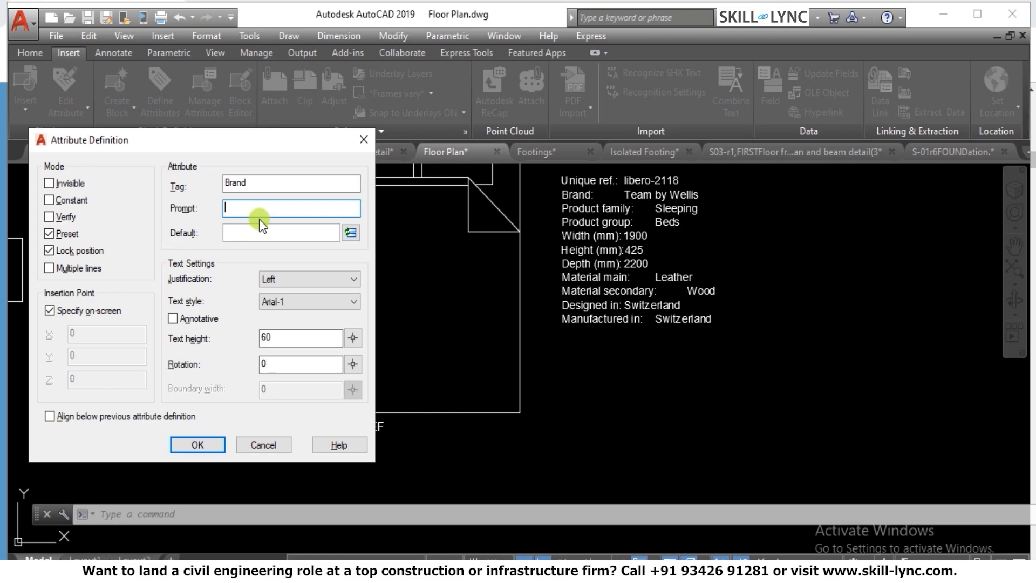
text(Brand)
key(BackSpace)
key(BackSpace)
key(BackSpace)
key(BackSpace)
key(BackSpace)
text(What is the  Barand)
key(BackSpace)
key(BackSpace)
key(BackSpace)
key(BackSpace)
key(BackSpace)
key(BackSpace)
text(ra)
key(BackSpace)
key(BackSpace)
key(BackSpace)
text(Brand?)
Set the Brand attribute's default to Wellis and create it aligned below the previous attribute definition
click(258, 233)
text(Wellis)
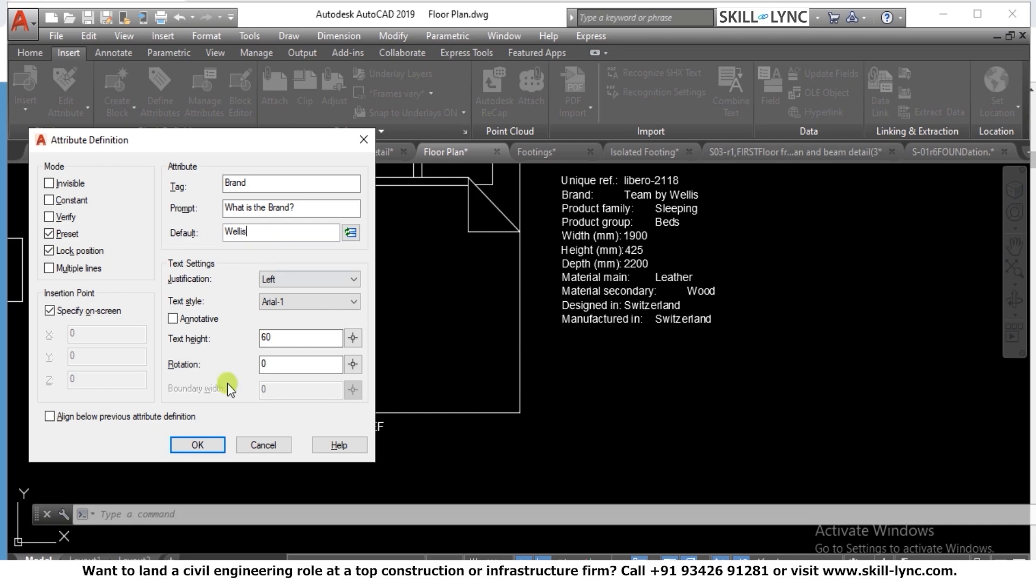
click(56, 421)
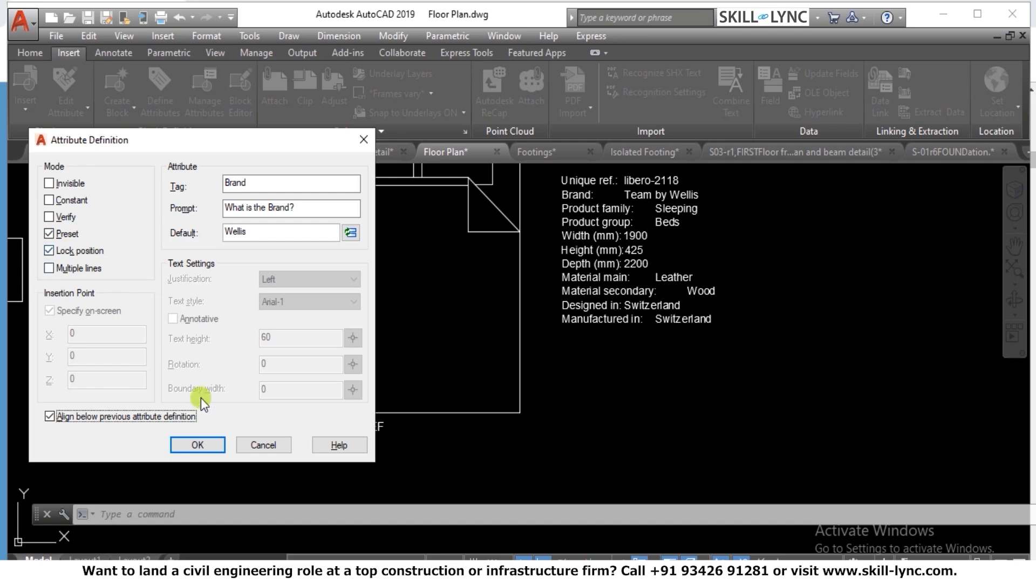
click(201, 446)
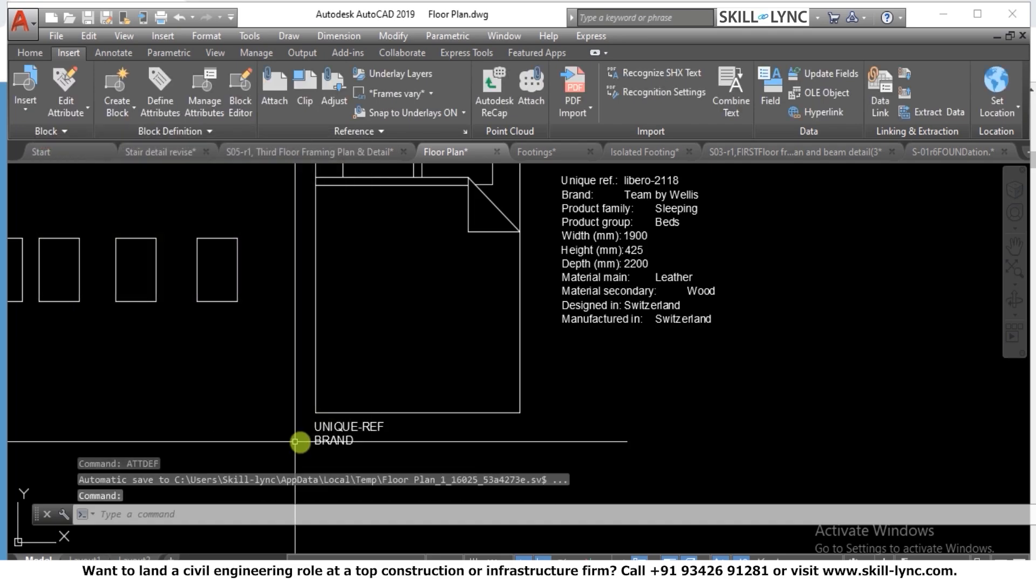
text(att)
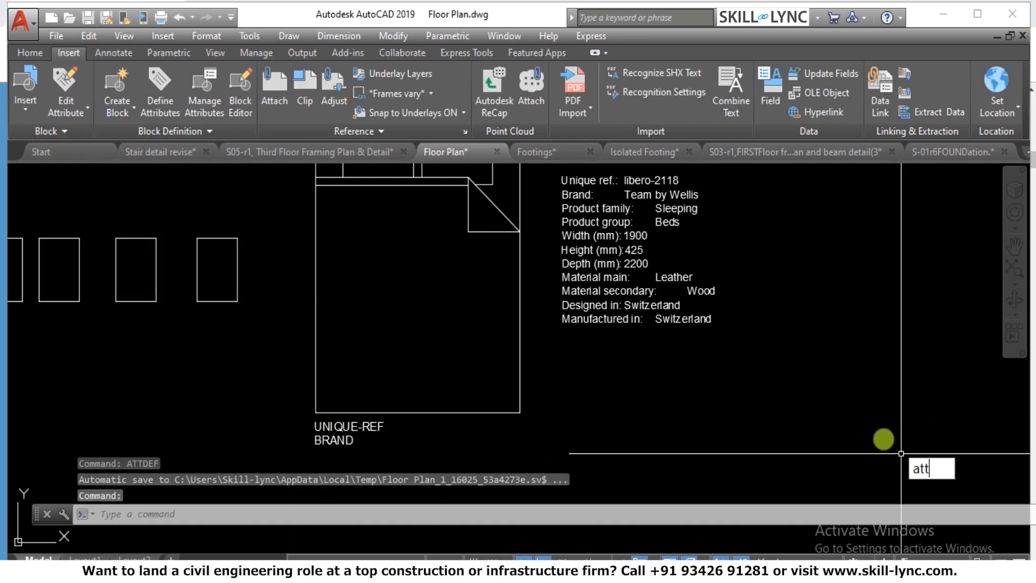
text(ribute)
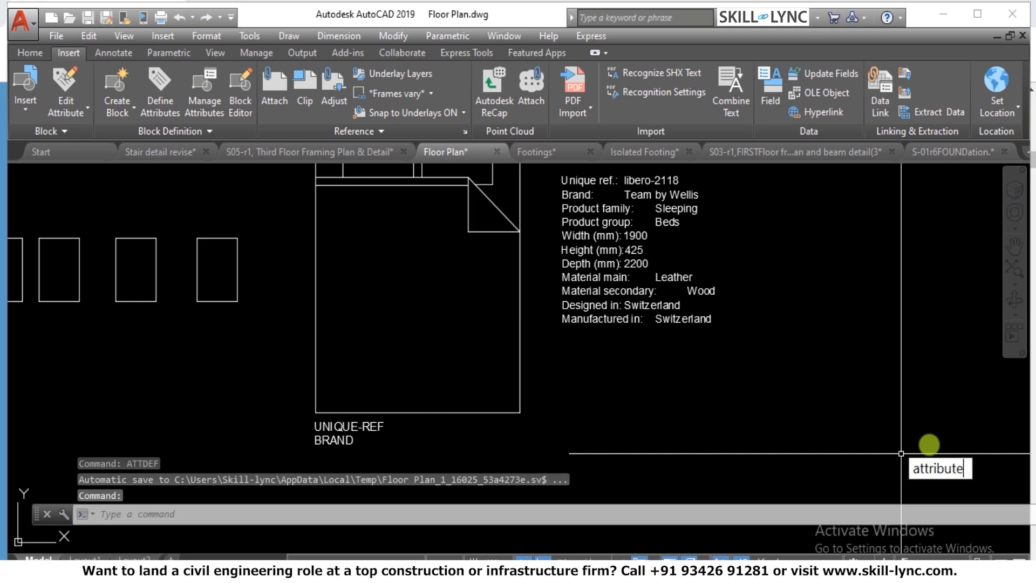
key(Escape)
key(Escape)
key(Escape)
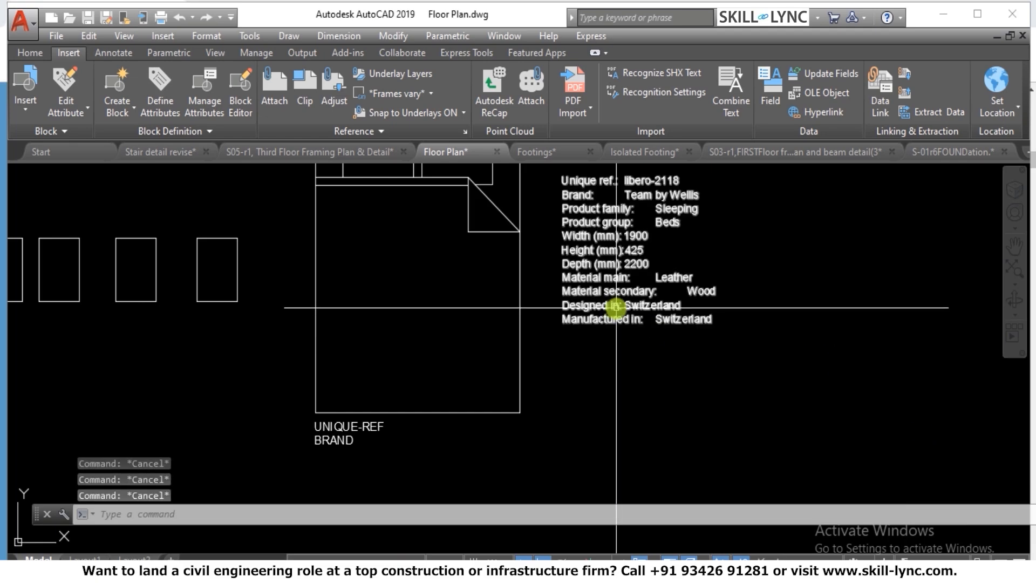
Start another attribute definition with the ATTDEF command and set its tag to Product_Family
text(attdef)
key(Return)
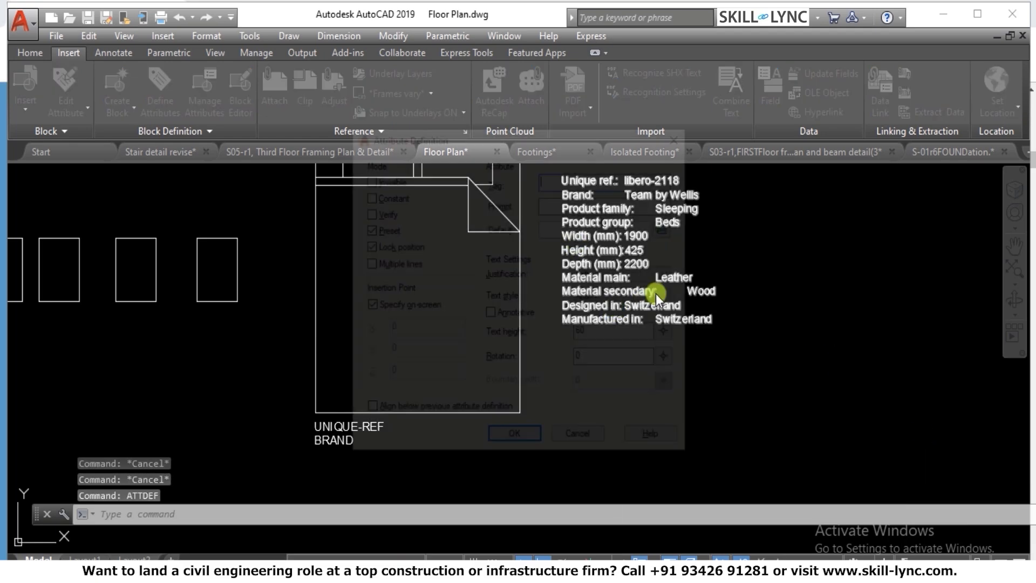
drag(492, 139, 310, 156)
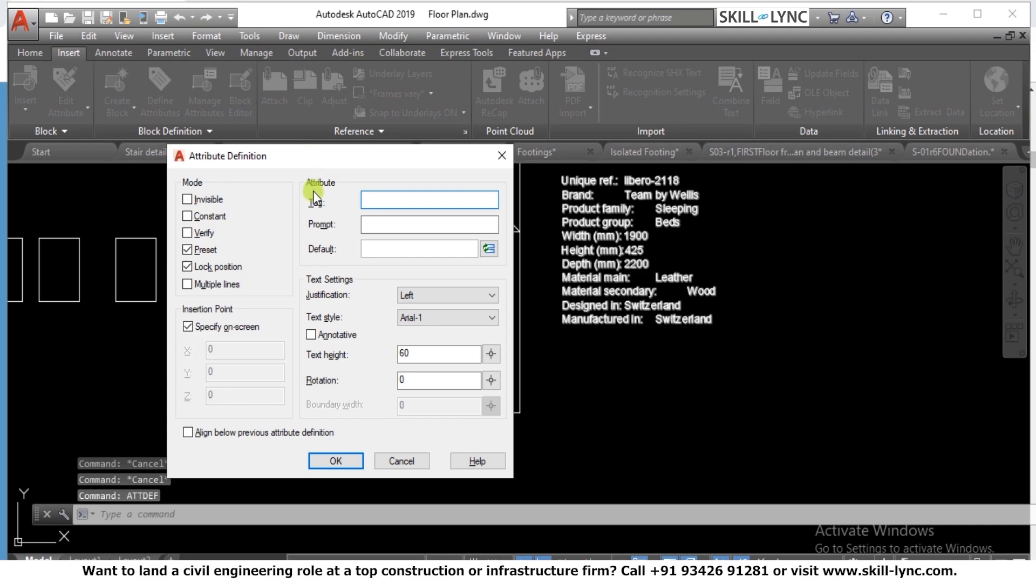
click(411, 196)
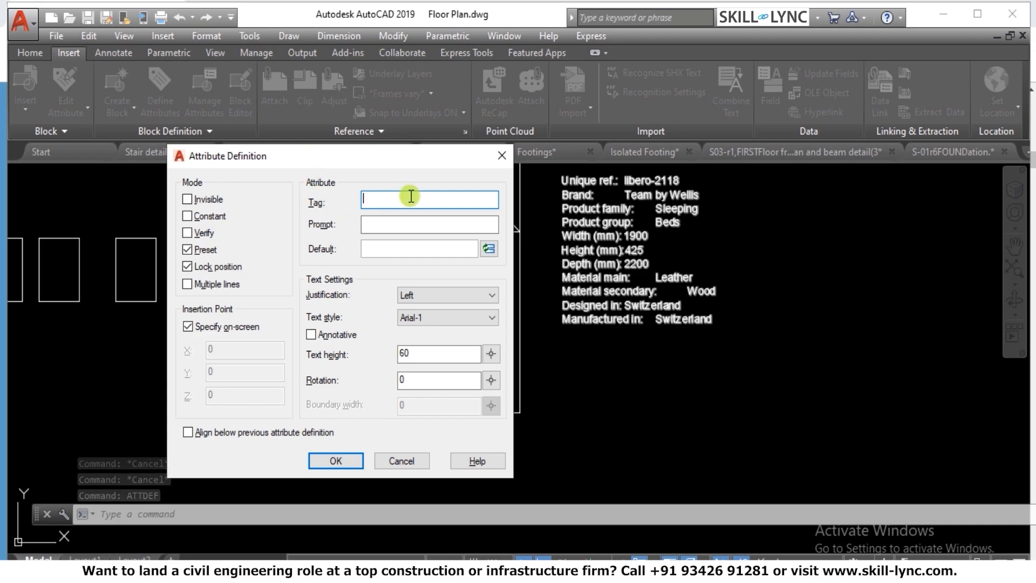
text(Product_)
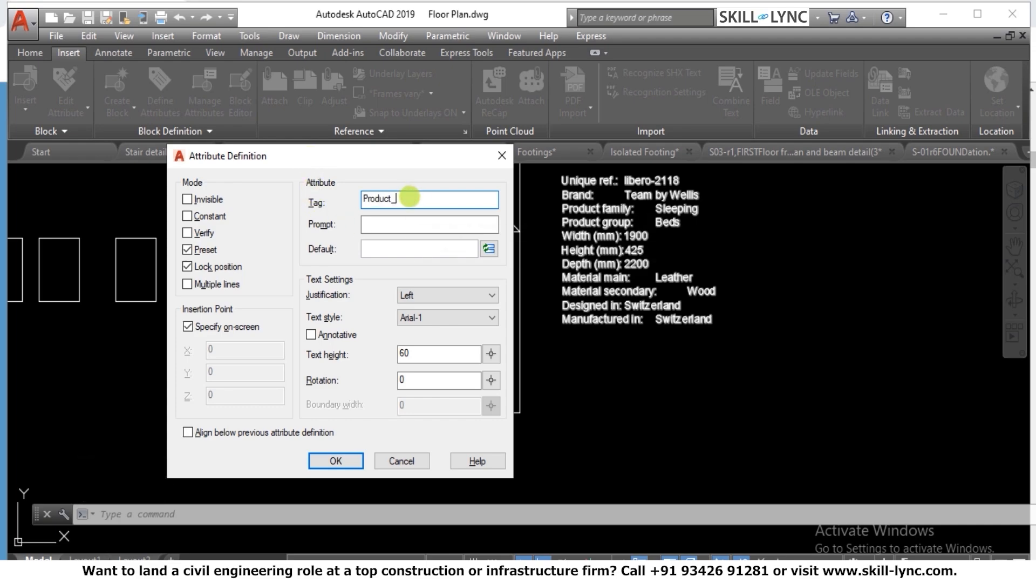
text(Family)
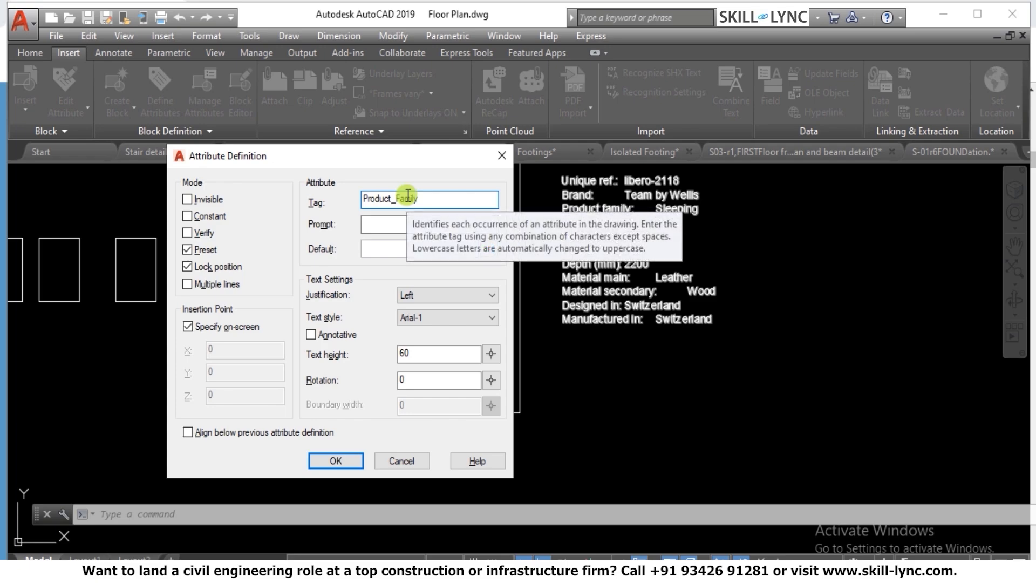
Enter "What is the Product Family" as the prompt of the Product_Family attribute
click(397, 231)
text(what is)
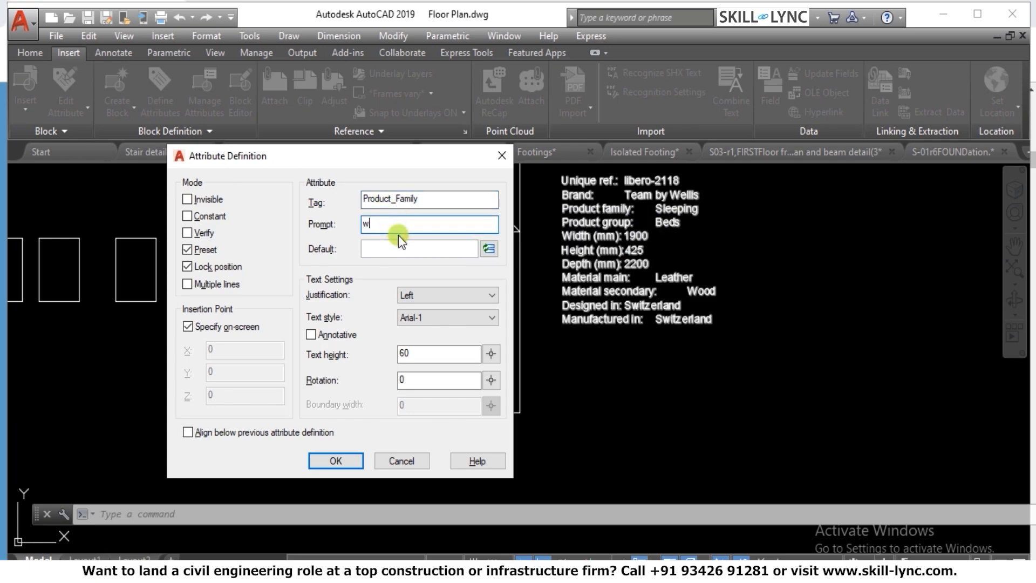
key(BackSpace)
key(BackSpace)
key(BackSpace)
key(BackSpace)
key(BackSpace)
key(BackSpace)
key(BackSpace)
key(BackSpace)
text(wAHT IS)
key(BackSpace)
key(BackSpace)
key(BackSpace)
key(BackSpace)
text(hat is the Product Family)
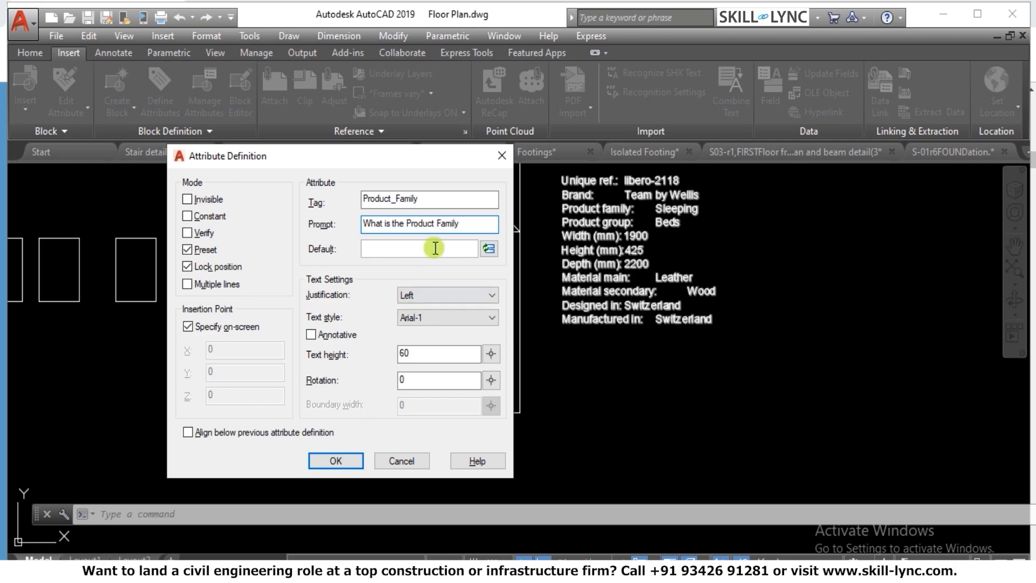
Make the Product_Family attribute constant with the default Sleeping and create it aligned below the previous attribute definition
click(188, 217)
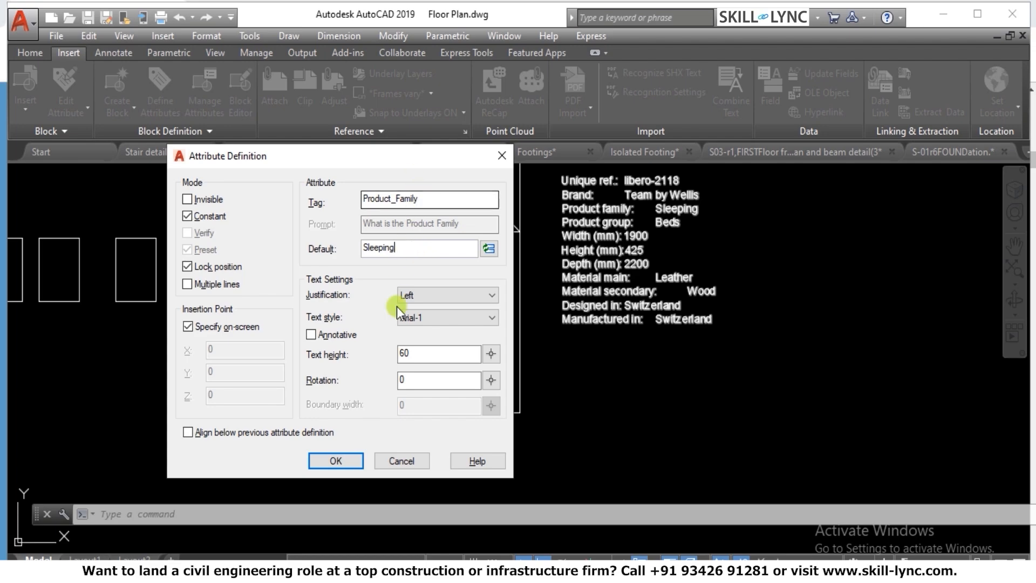
click(188, 433)
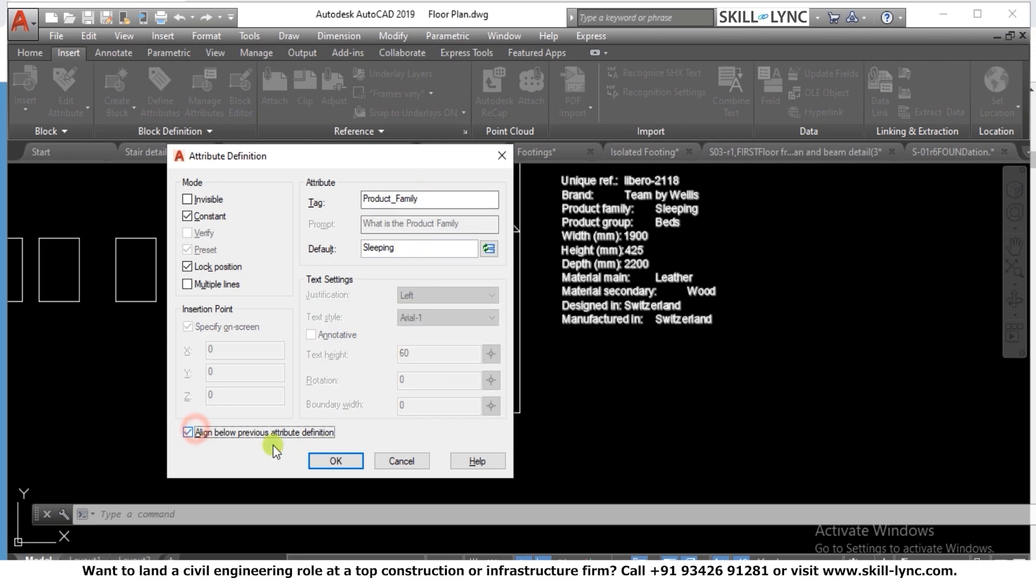
click(345, 461)
scroll(392, 418, up, 3)
scroll(370, 456, down, 3)
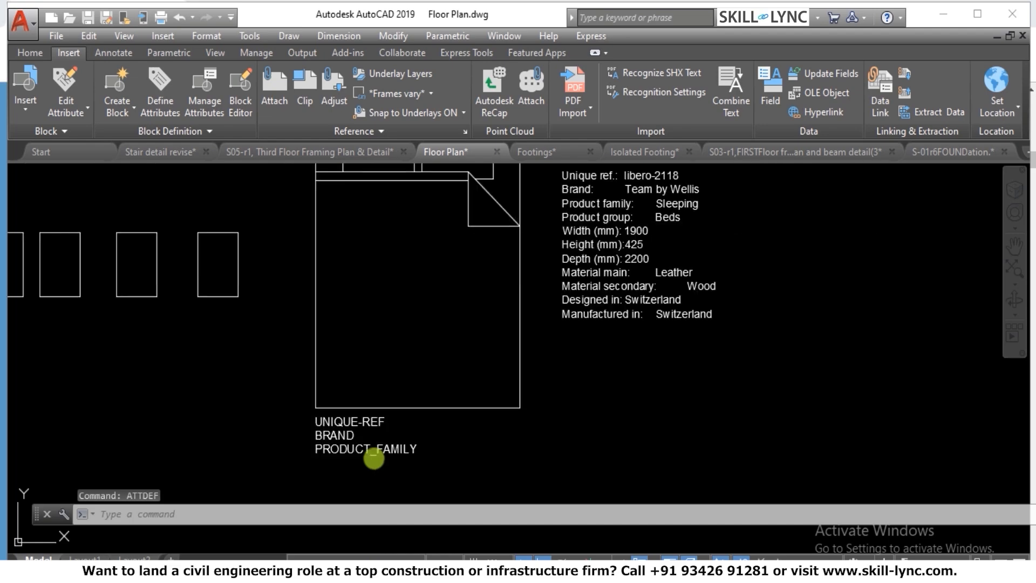
Define a constant Product_Group attribute with the default Beds, aligned below the previous attribute definition
scroll(368, 425, down, 2)
scroll(406, 428, up, 2)
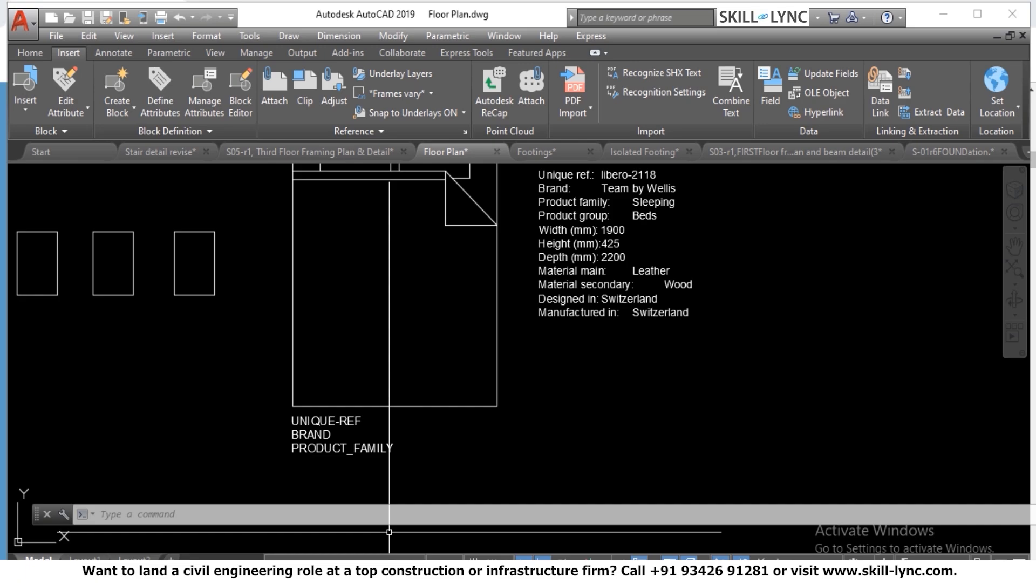
text(attdef)
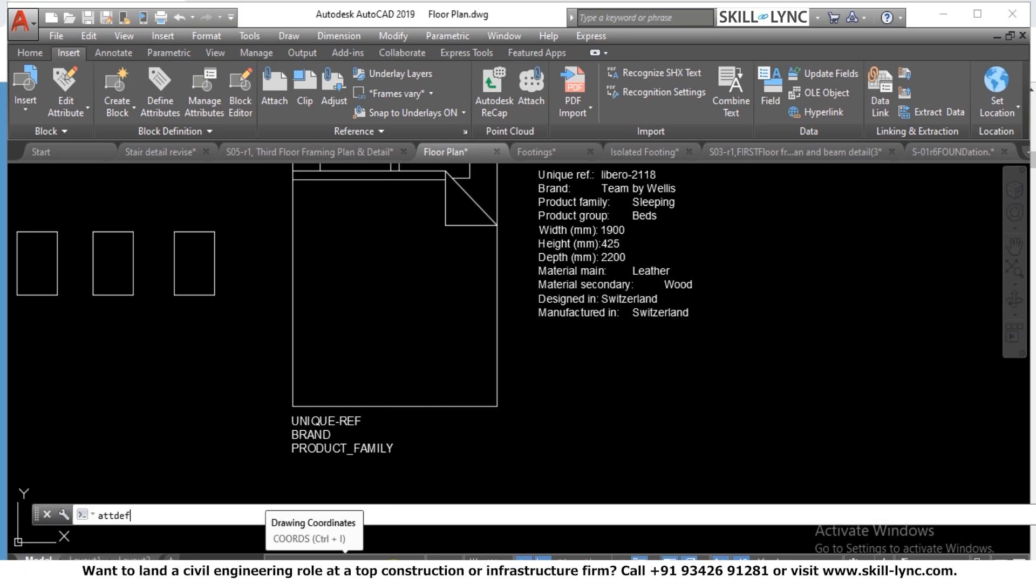
key(Return)
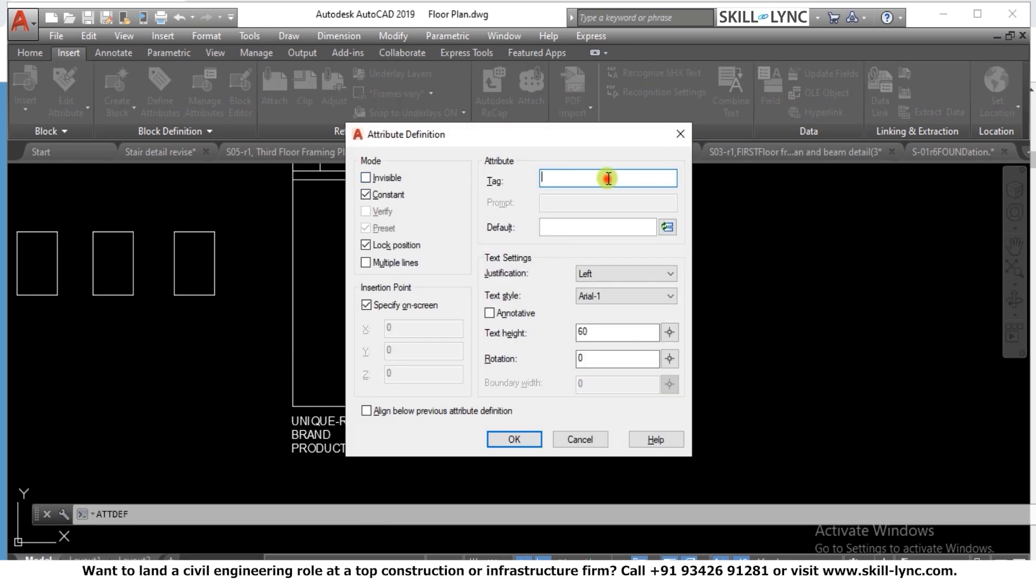
text(Product_Group)
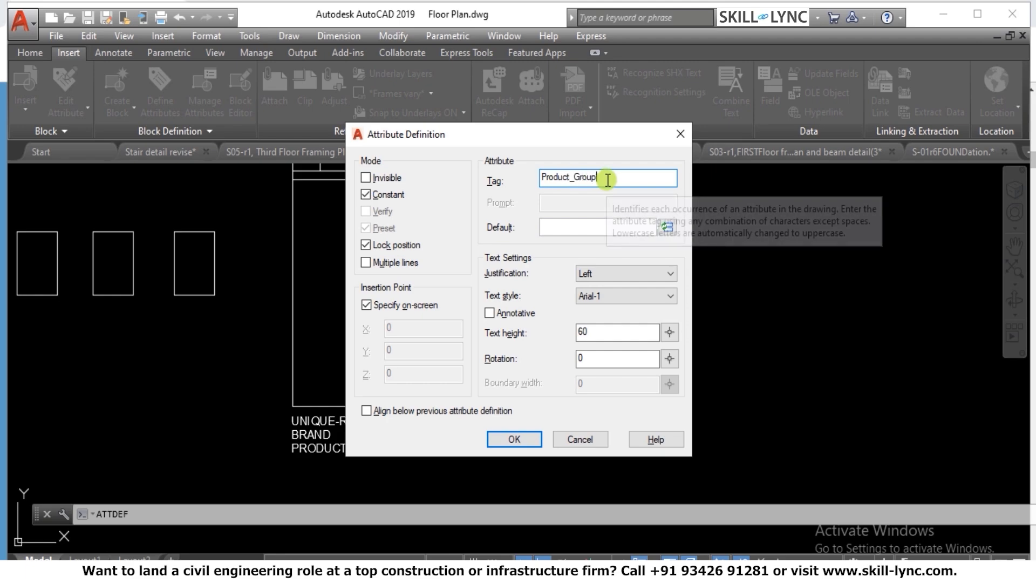
click(580, 223)
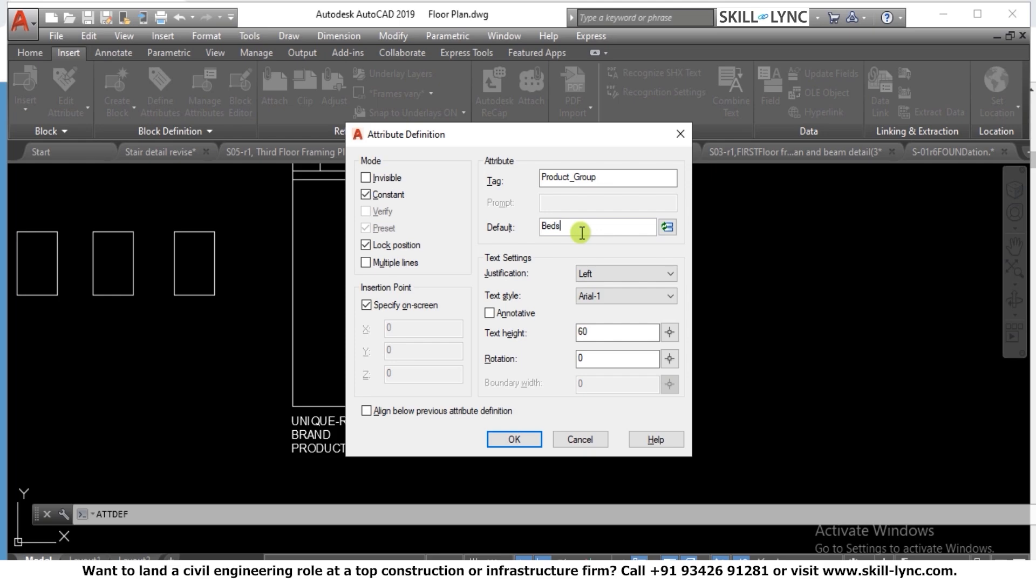
click(366, 410)
click(504, 438)
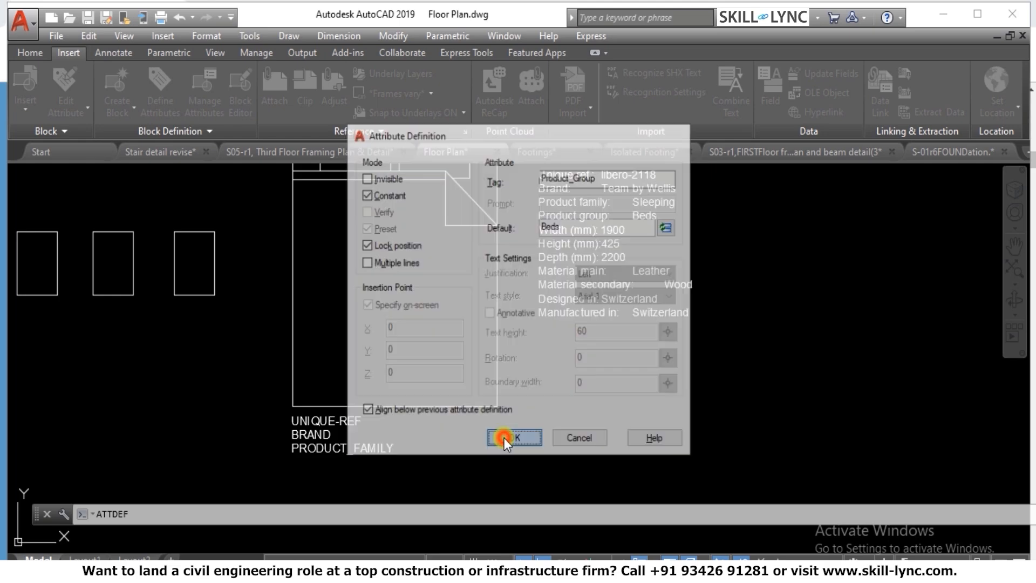
scroll(459, 370, down, 3)
scroll(460, 369, up, 3)
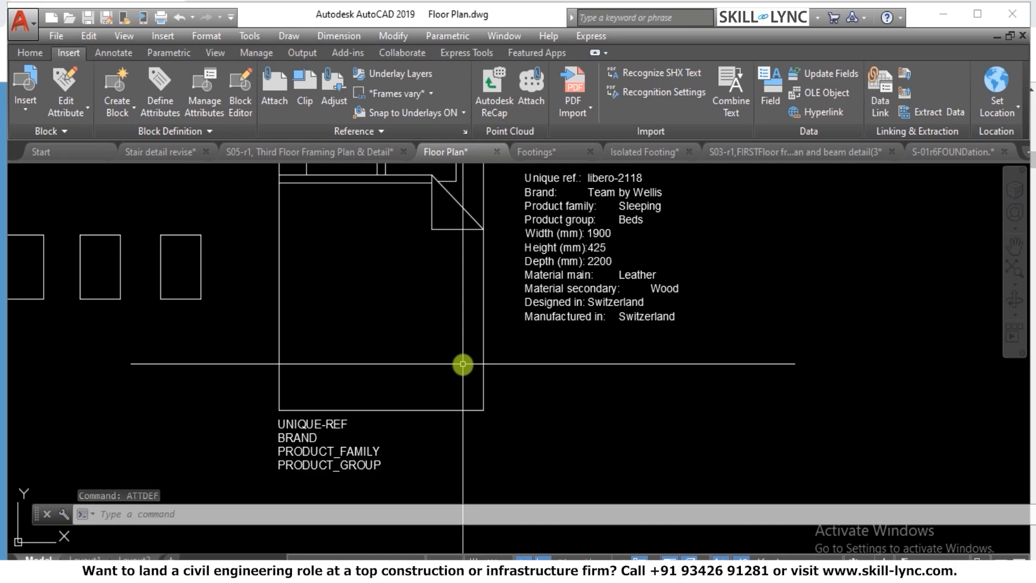
Start another attribute definition with the ATTDEF command, set its tag to Height and turn off Constant mode
scroll(463, 364, down, 3)
scroll(469, 348, up, 3)
text(attdef)
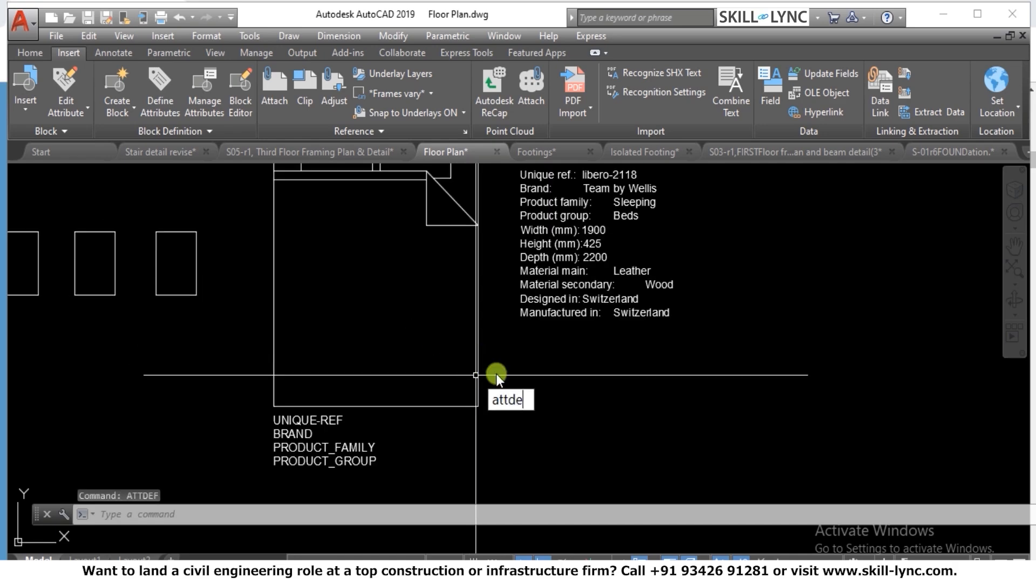
key(Return)
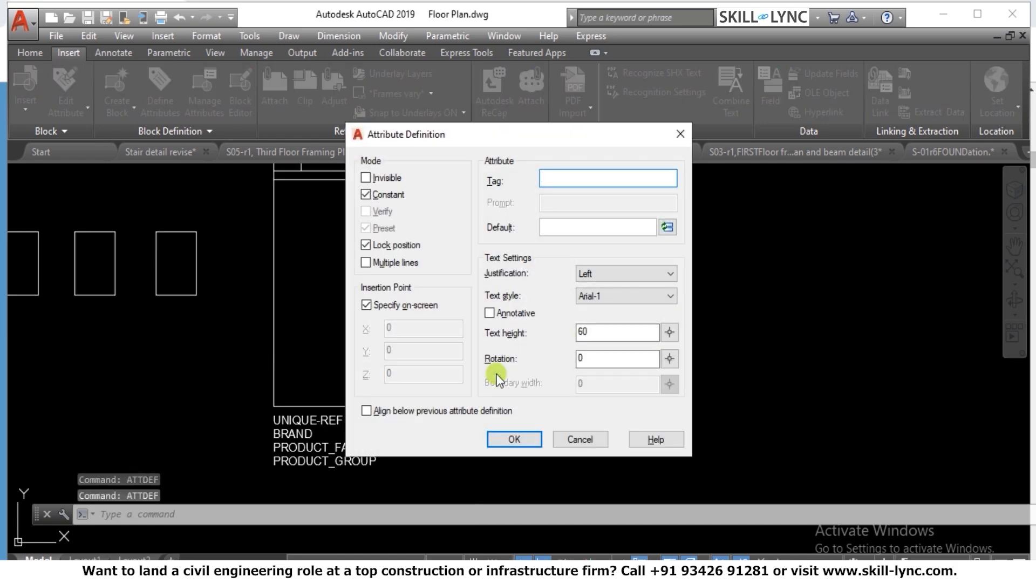
text(Height)
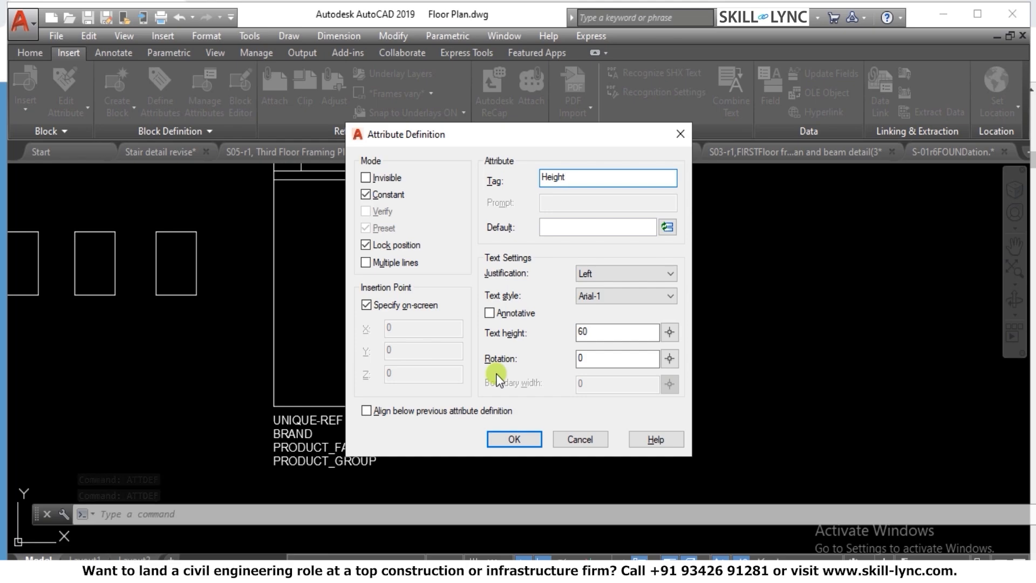
click(366, 197)
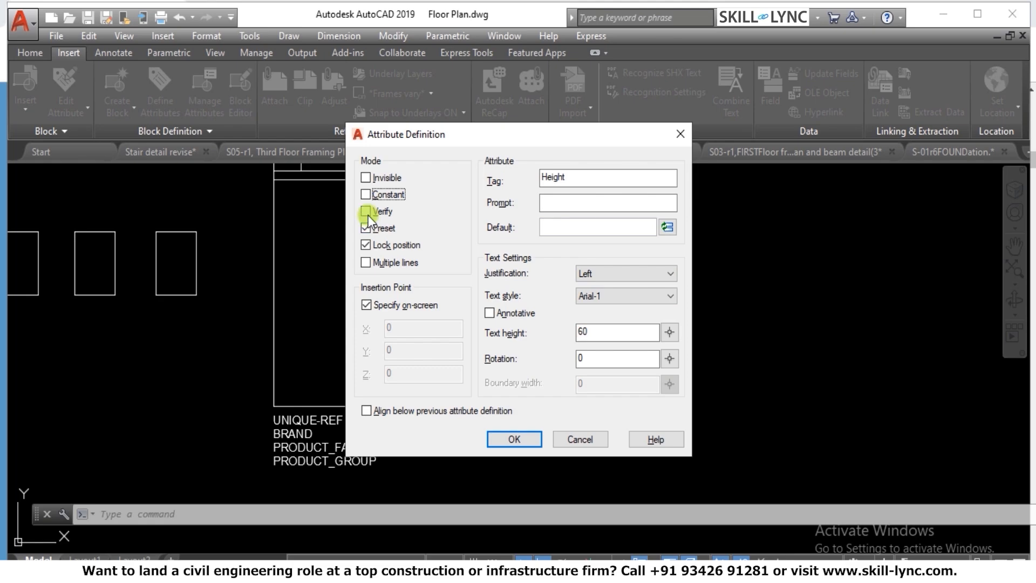
Enter "What is the Height?" as the prompt of the Height attribute
click(576, 204)
text(W)
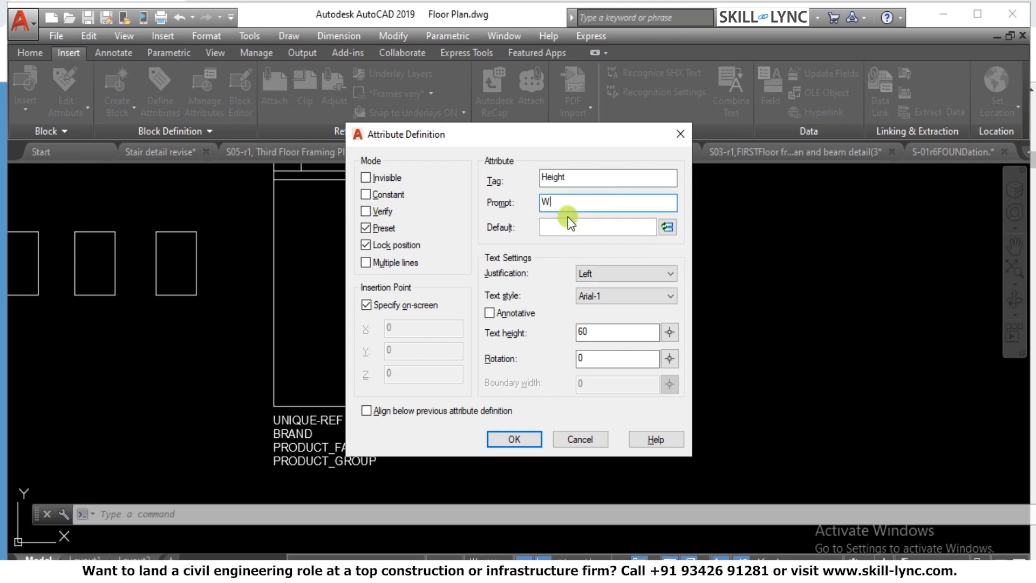
text(hat is the Height>)
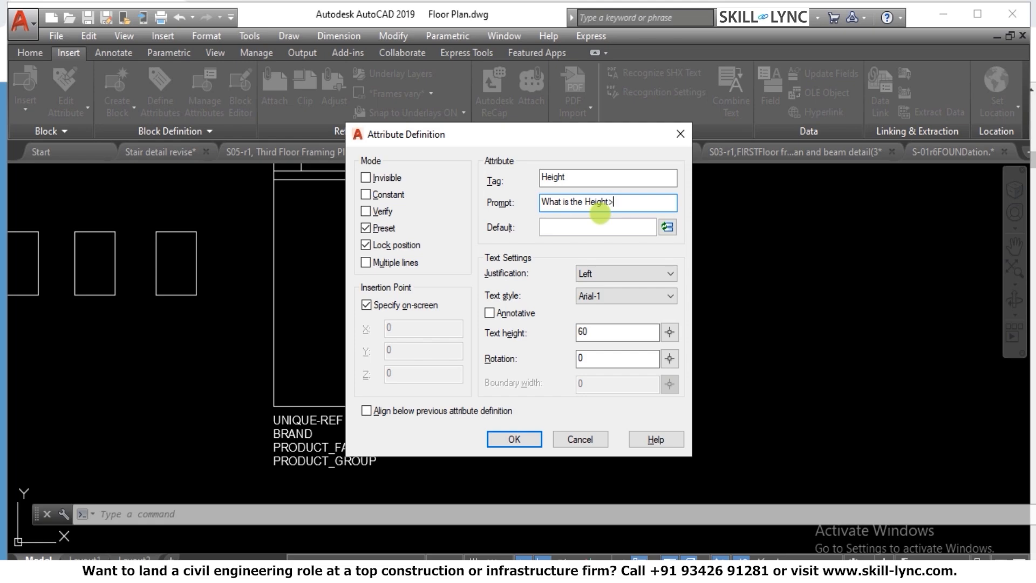
text(?)
key(BackSpace)
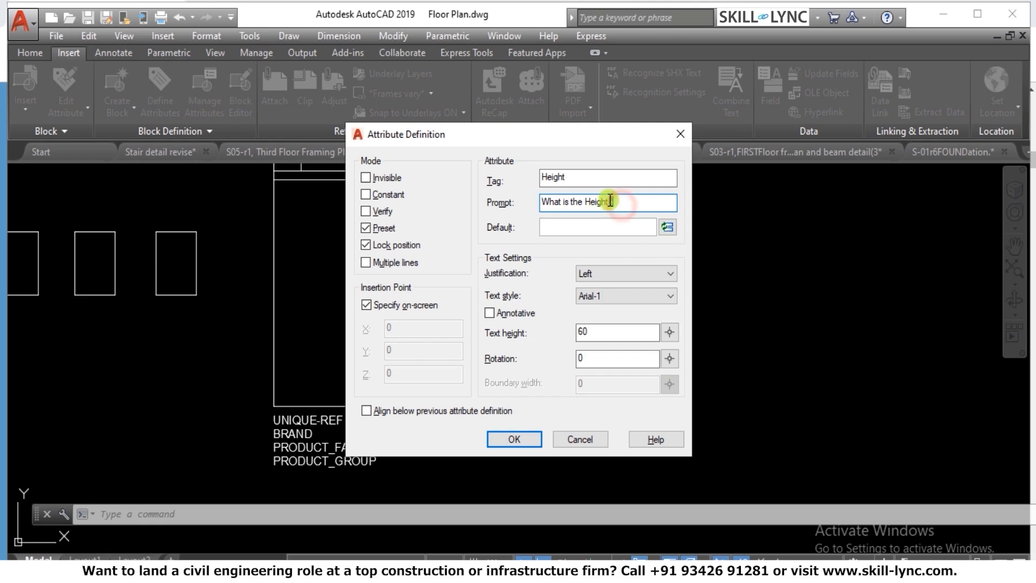
text(?)
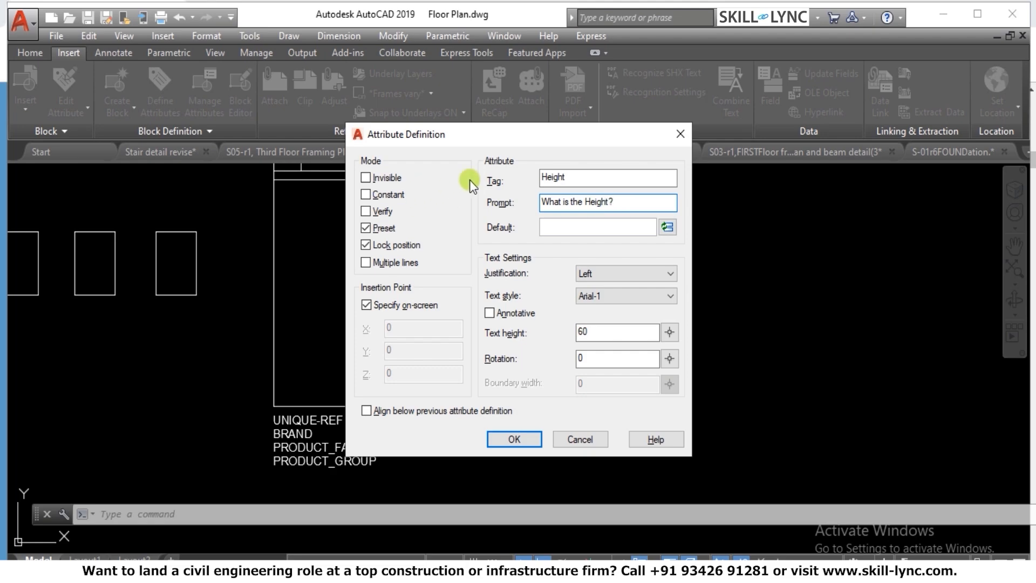
Set the Height attribute's default to 425mm and create it aligned below the previous attribute definition
mouse_move(504, 144)
mouse_down()
mouse_move(203, 180)
mouse_move(318, 166)
mouse_up()
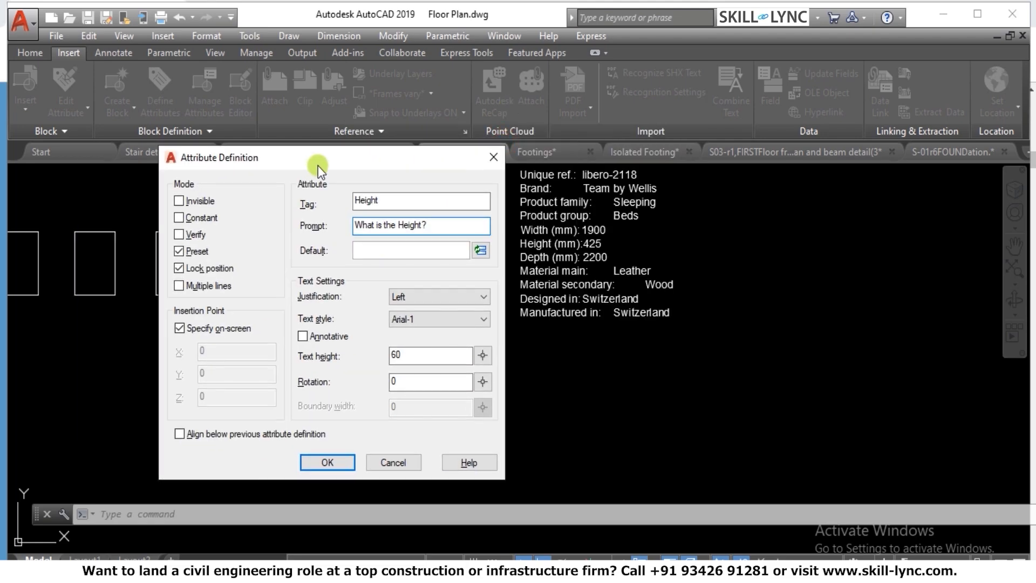
click(360, 252)
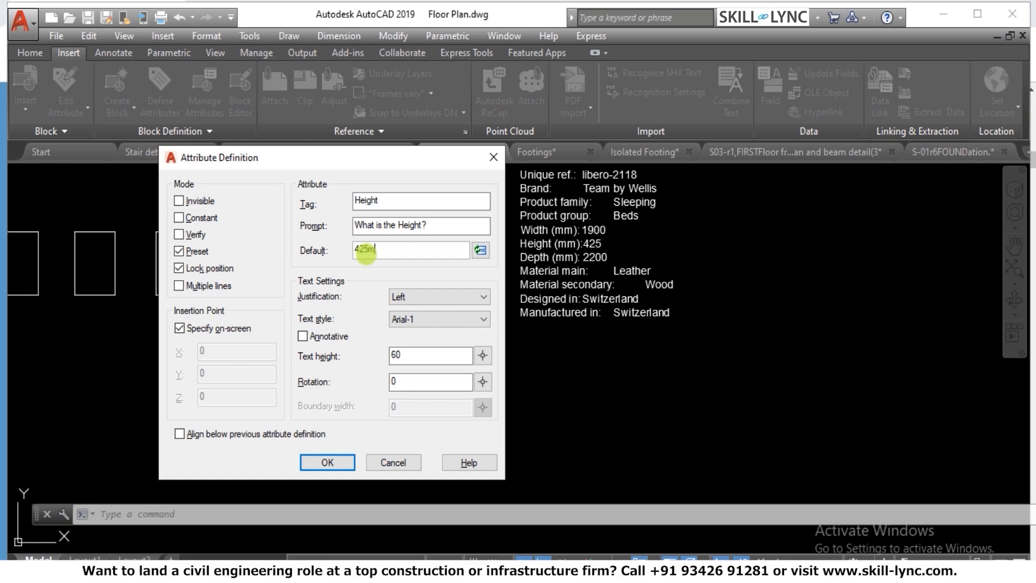
text(425mm)
click(179, 434)
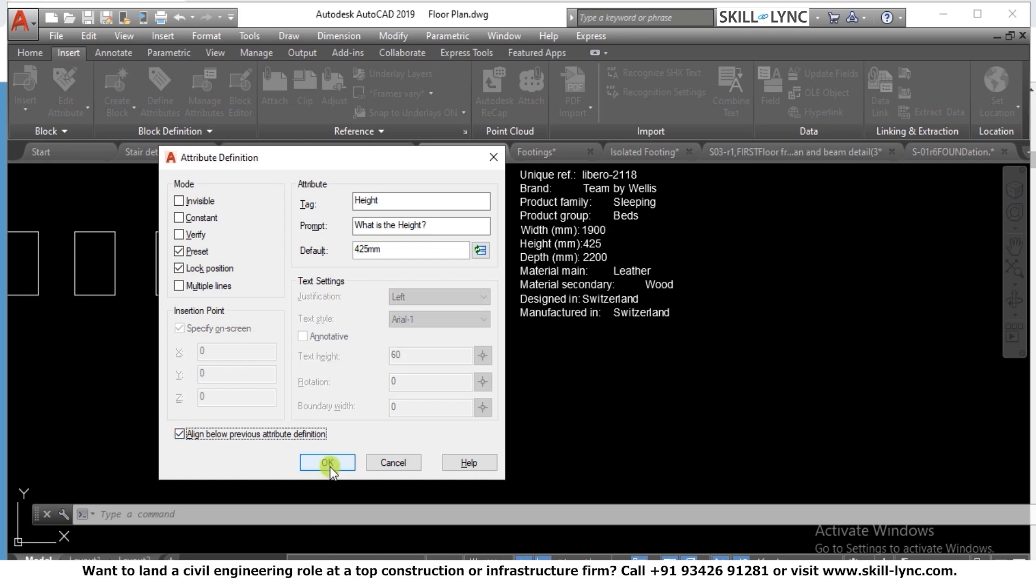
click(327, 462)
scroll(405, 328, down, 3)
scroll(365, 382, up, 5)
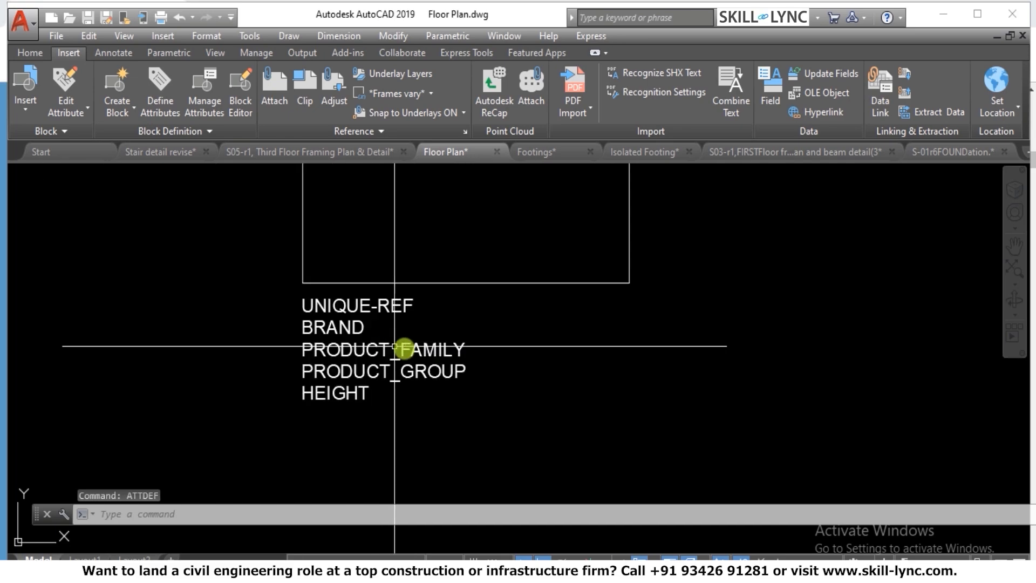
key(Escape)
key(Escape)
text(attdef)
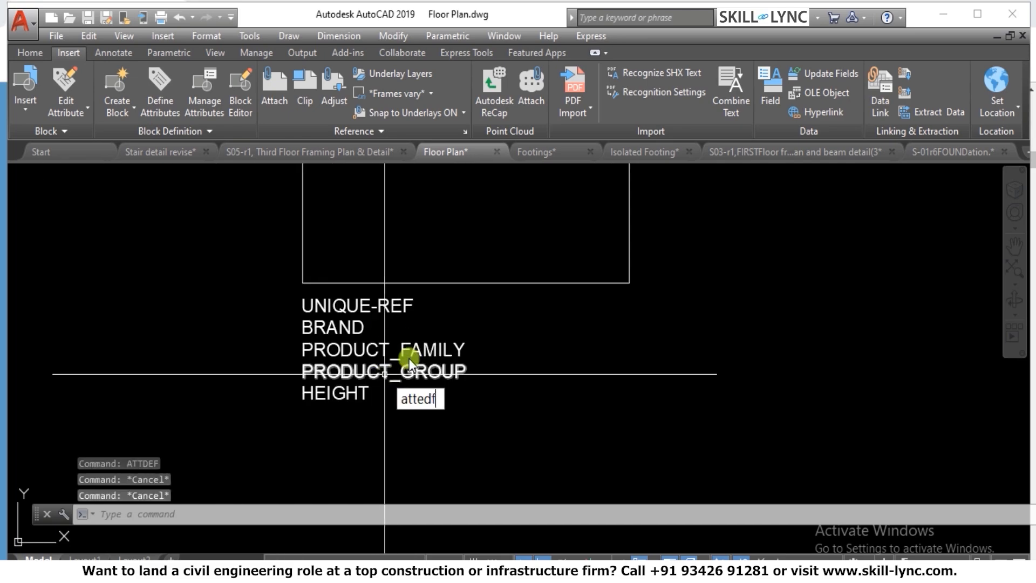
key(Return)
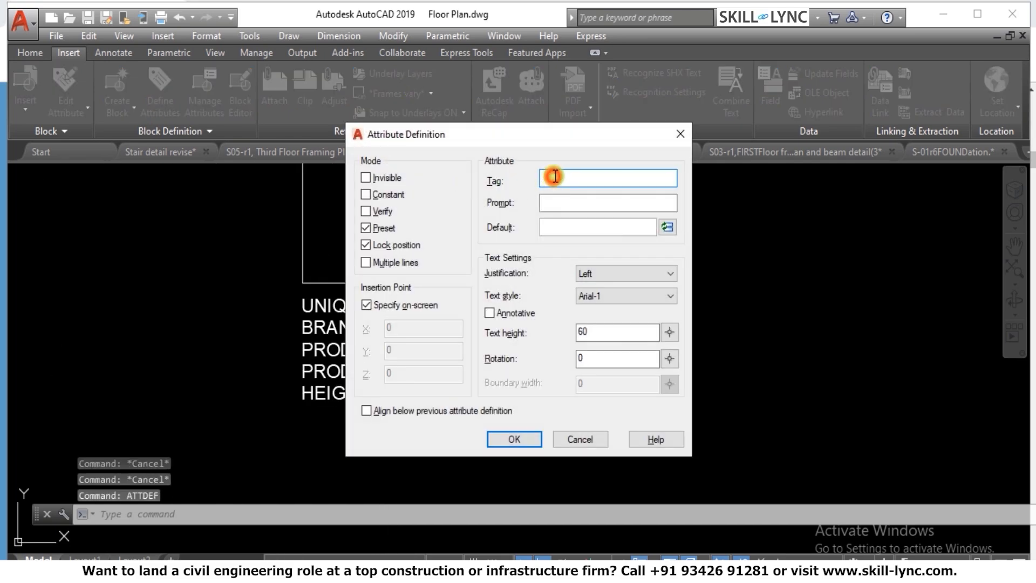
drag(555, 146, 314, 200)
text(Q)
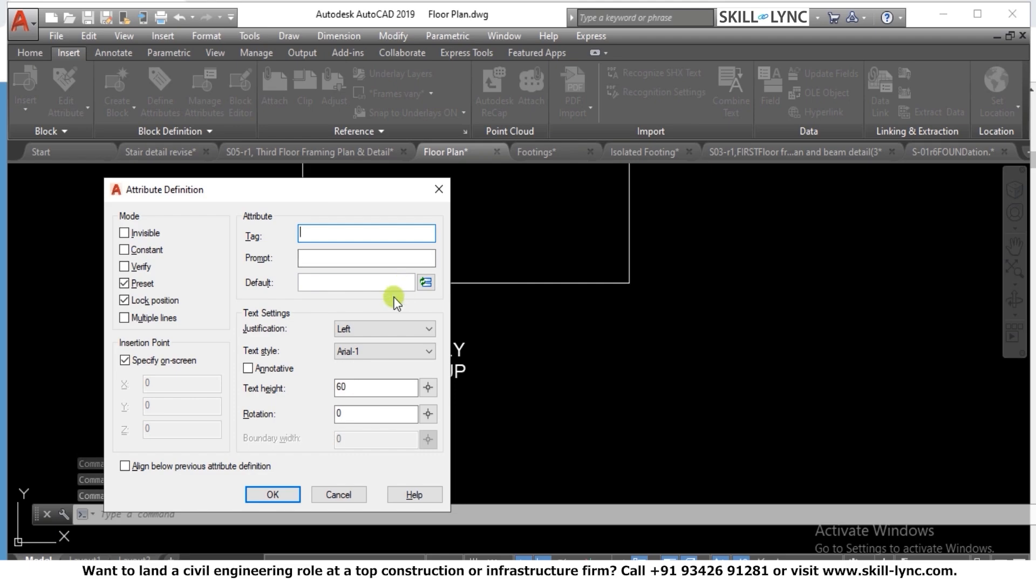
key(BackSpace)
text(E)
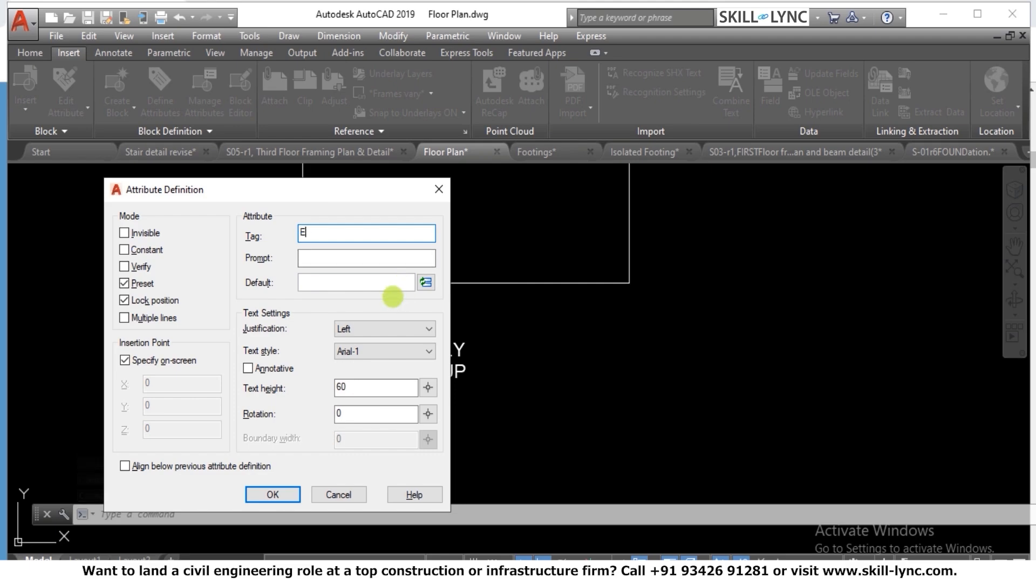
text(Width)
key(Escape)
scroll(451, 273, down, 5)
scroll(452, 264, up, 2)
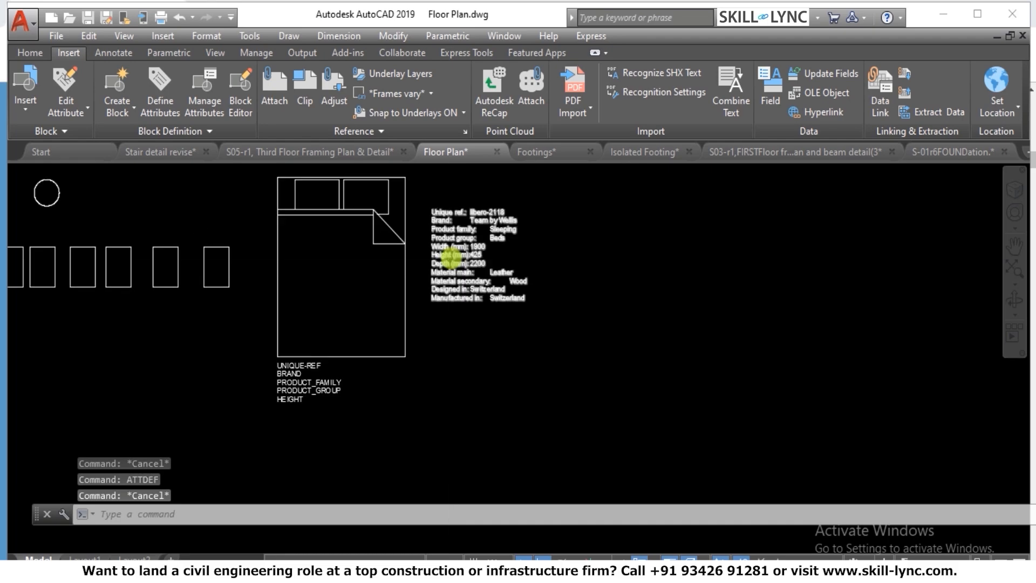
scroll(451, 263, up, 2)
scroll(456, 254, down, 1)
scroll(316, 401, up, 2)
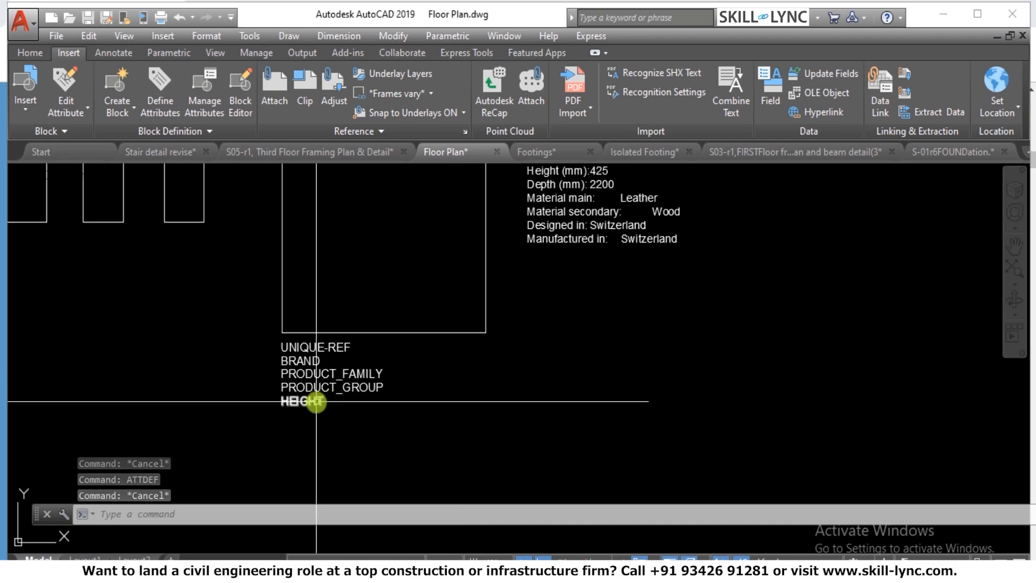
Start another attribute definition with the ATTDEF command, with the tag Width and the prompt "What is the Width"
scroll(316, 401, up, 2)
key(Escape)
key(Escape)
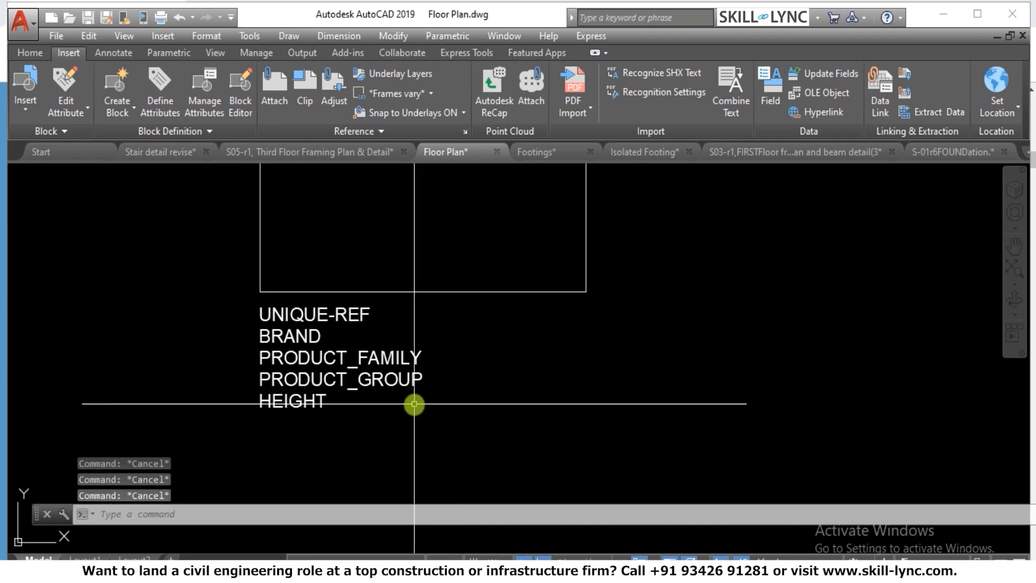
text(ATTDEF)
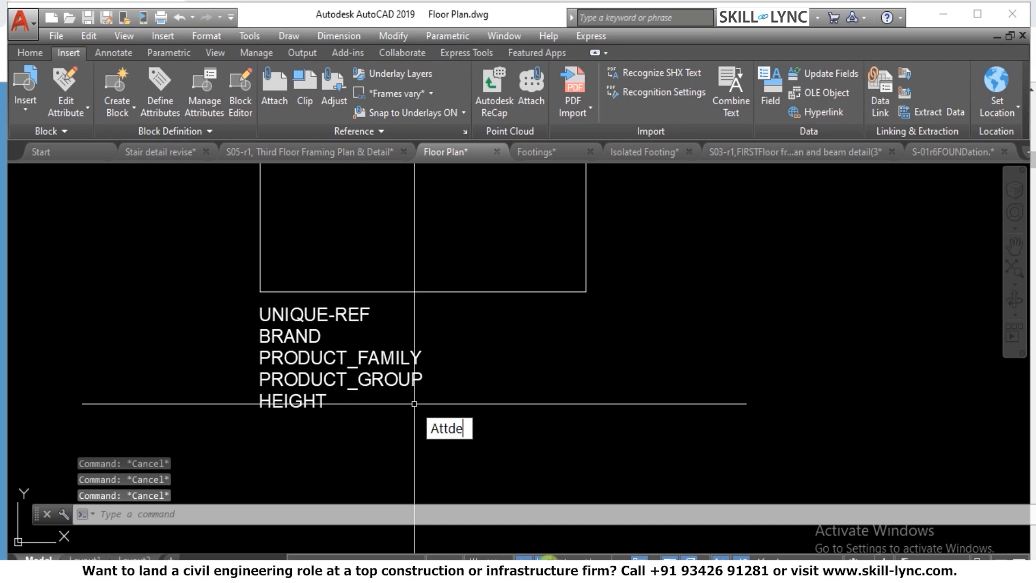
key(Return)
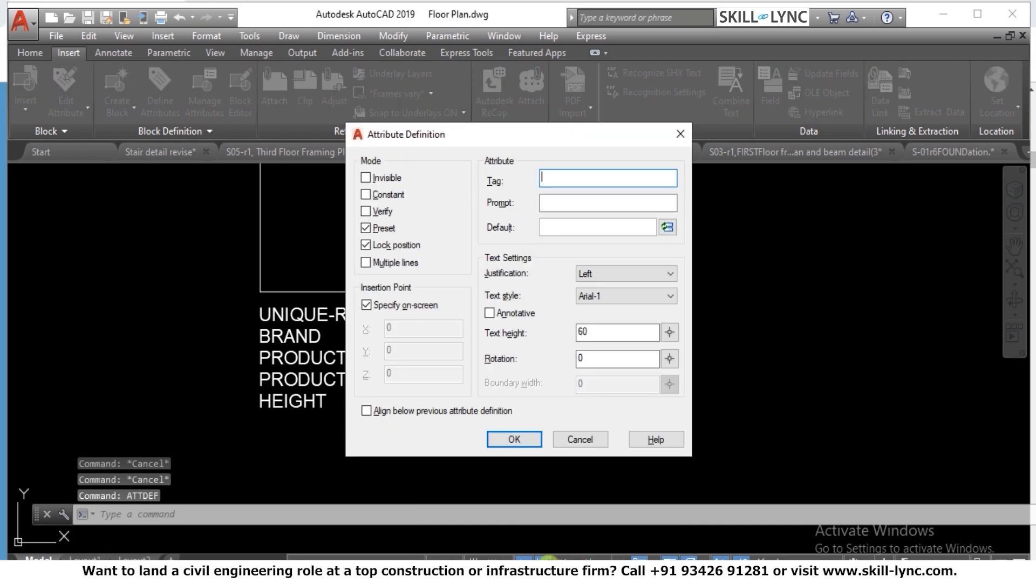
text(Width)
click(593, 202)
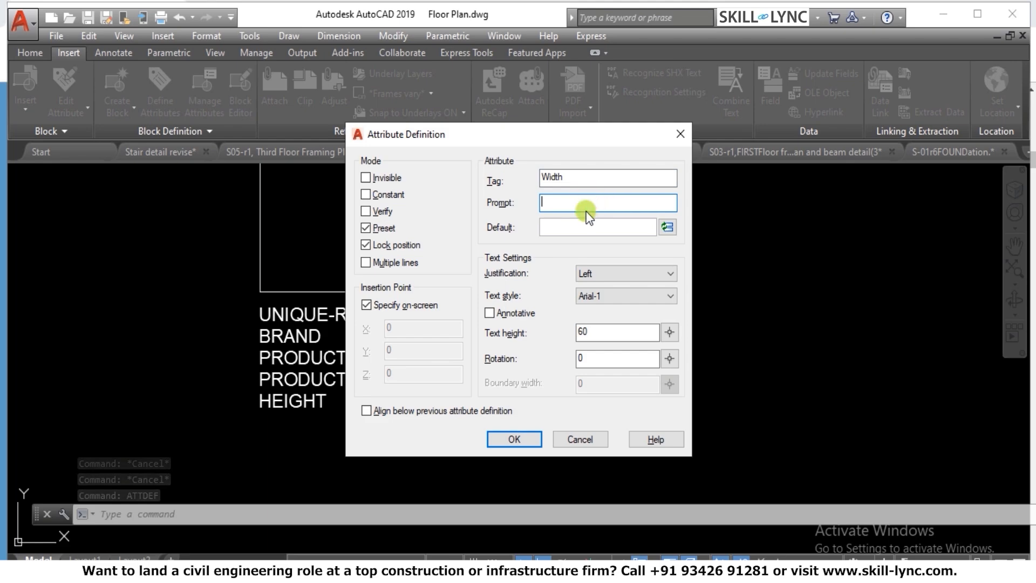
text(What is the Width)
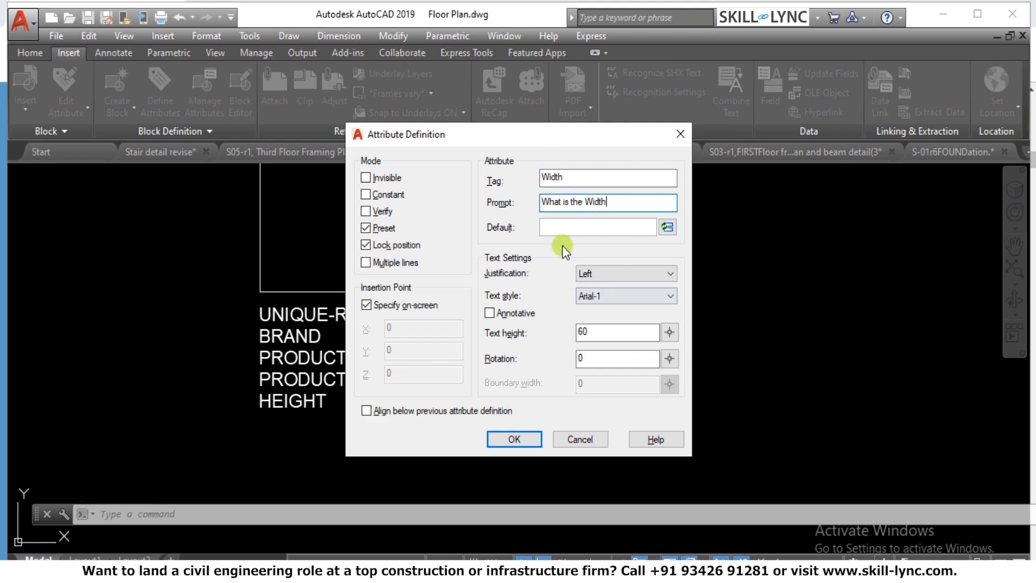
Set the Width attribute's default to 1900mm and create it aligned below the previous attribute definition
click(561, 227)
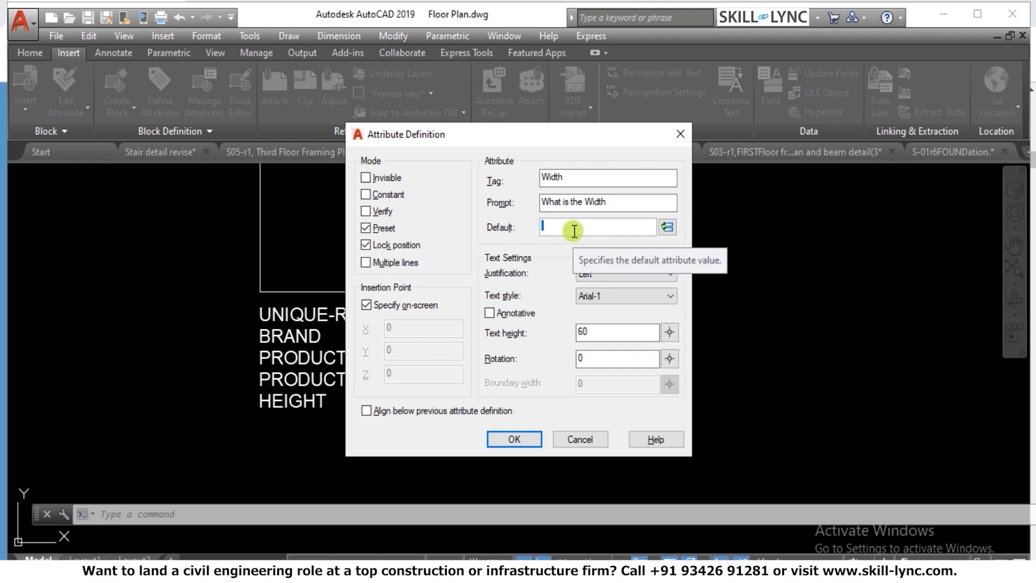
text(1900mm)
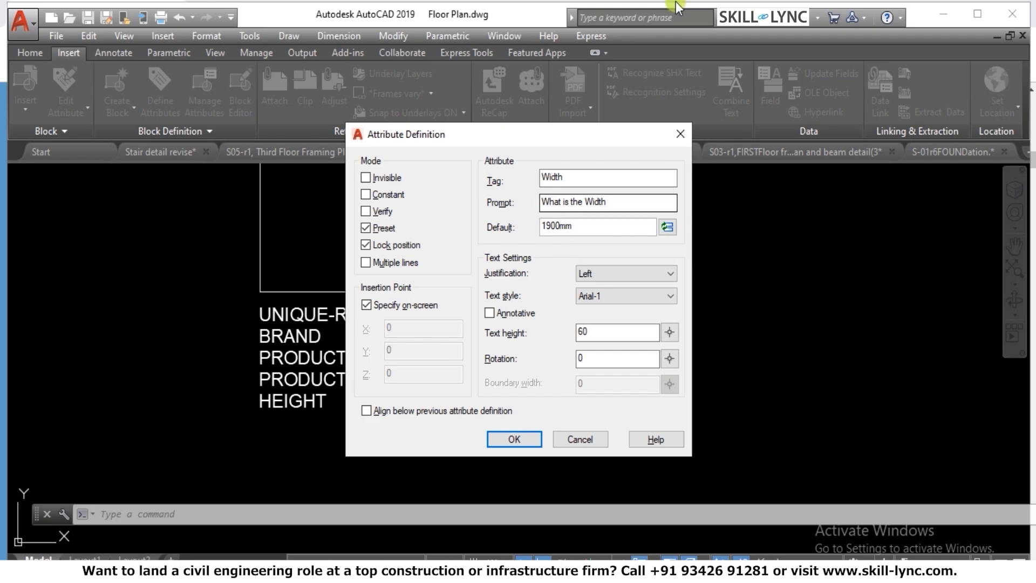
click(366, 409)
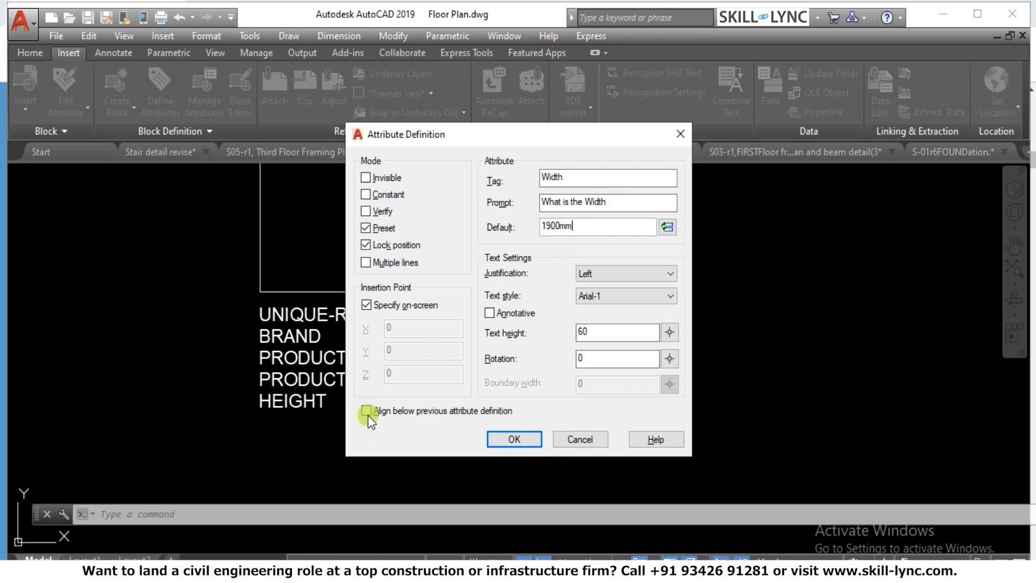
click(526, 442)
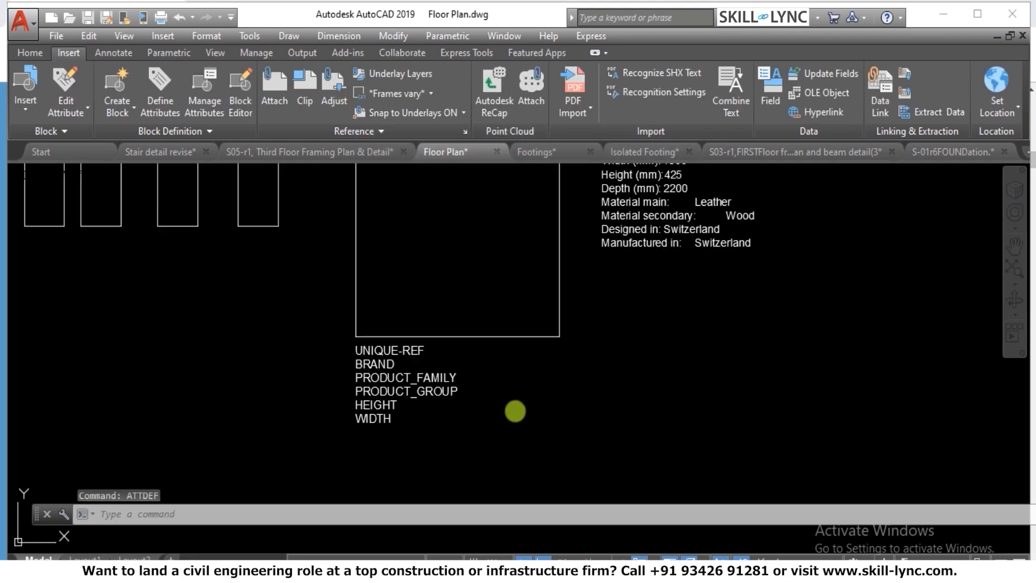
Compare the product data text beside the bed with the attribute tags already defined below it
scroll(549, 402, down, 3)
scroll(526, 338, up, 5)
scroll(526, 338, up, 1)
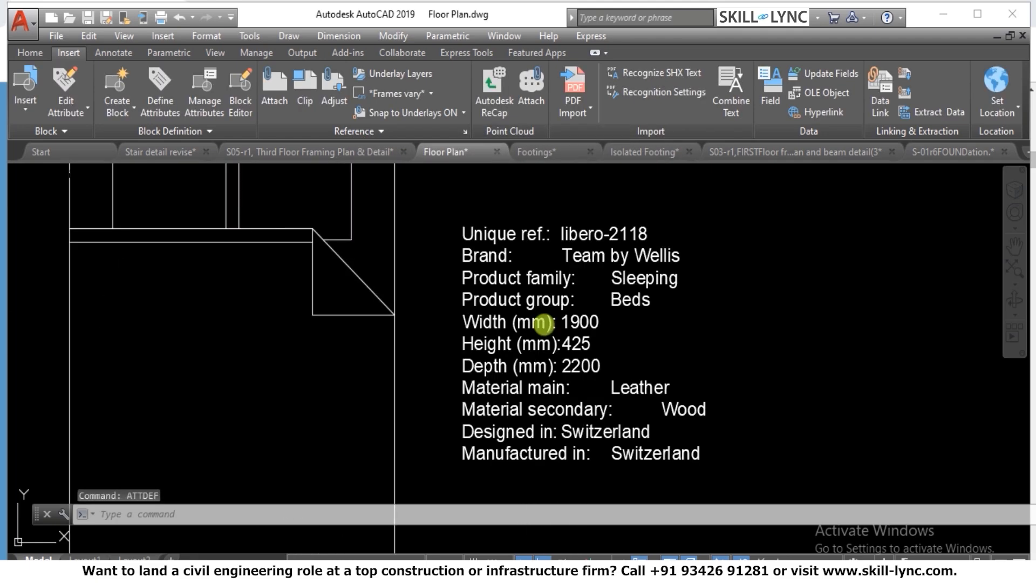
scroll(545, 324, down, 4)
scroll(367, 464, up, 2)
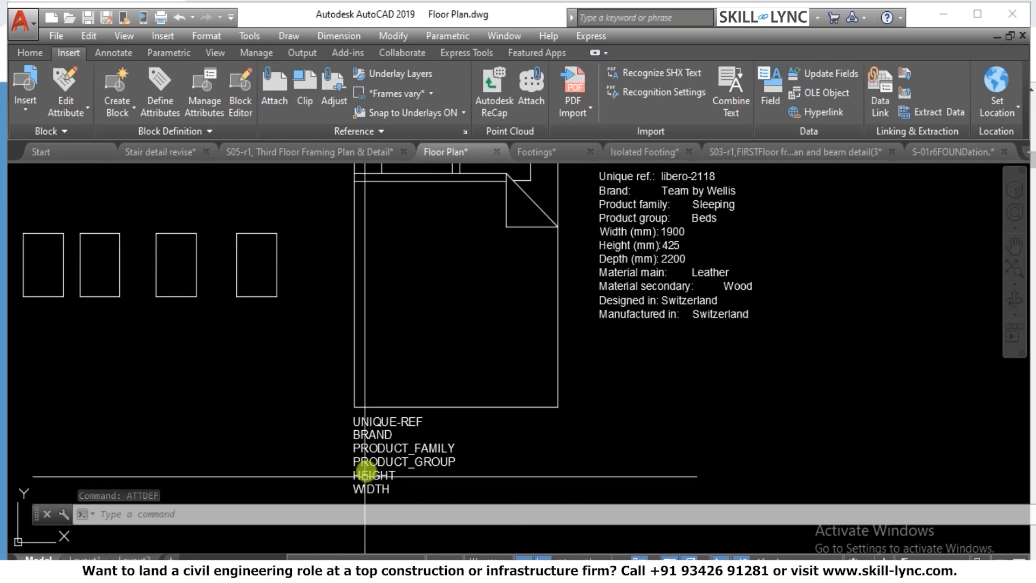
scroll(413, 420, down, 2)
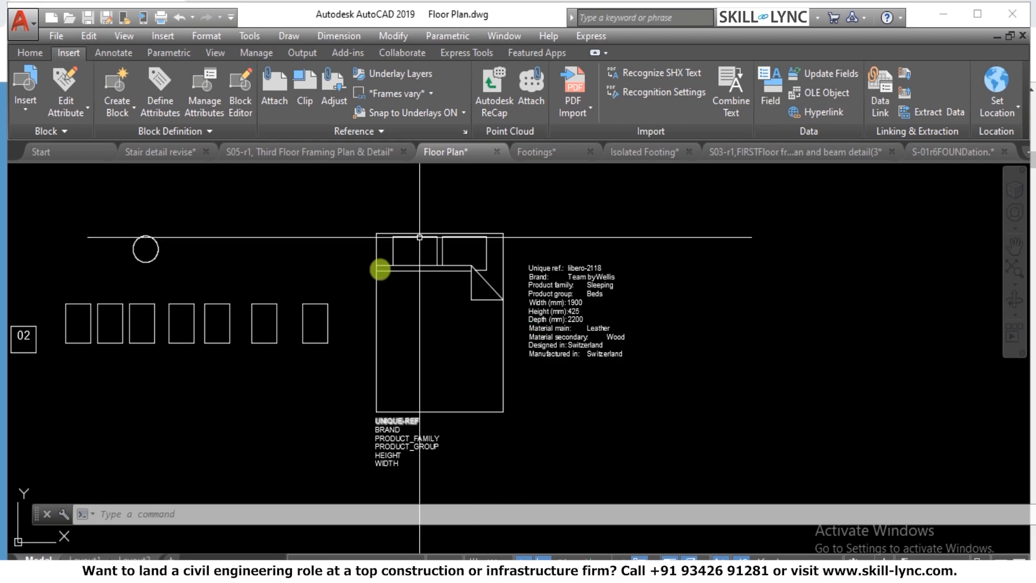
scroll(616, 370, up, 2)
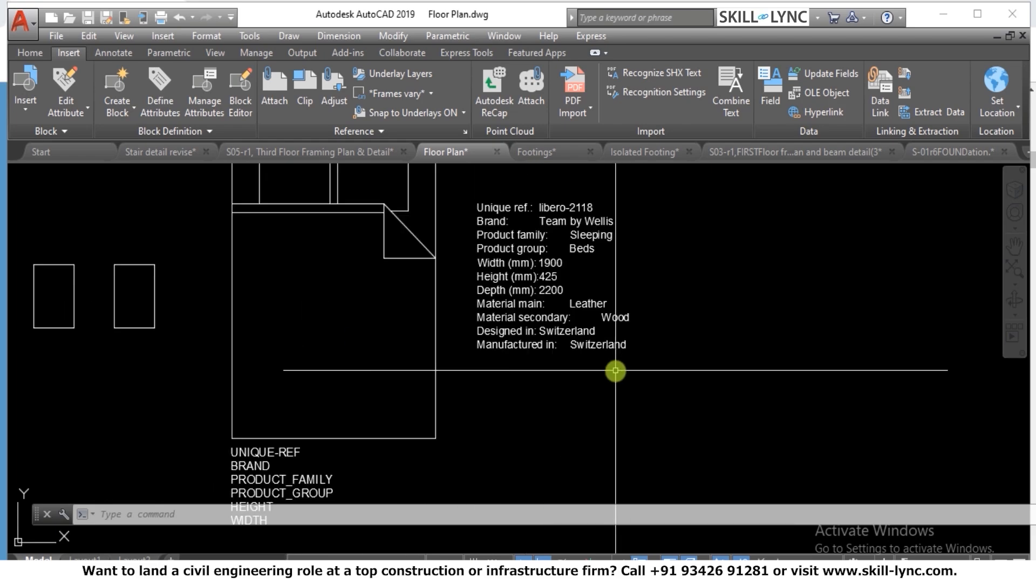
scroll(616, 370, down, 4)
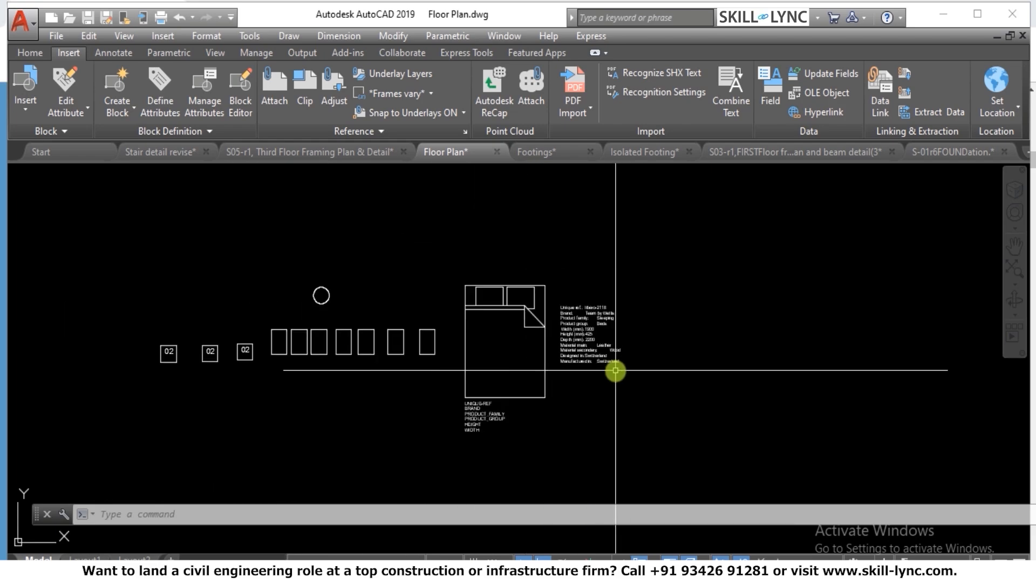
scroll(613, 372, up, 4)
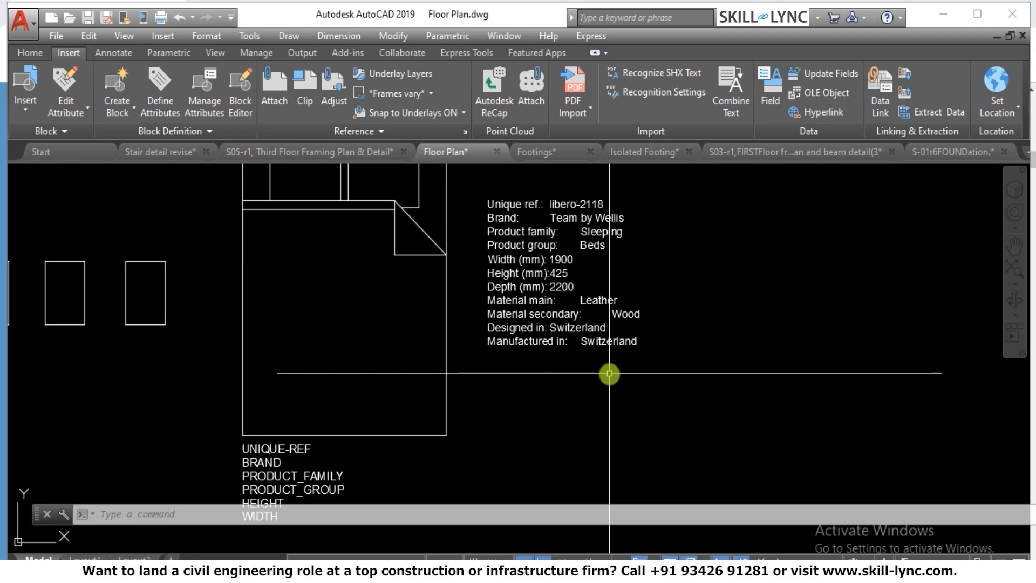
scroll(610, 373, down, 3)
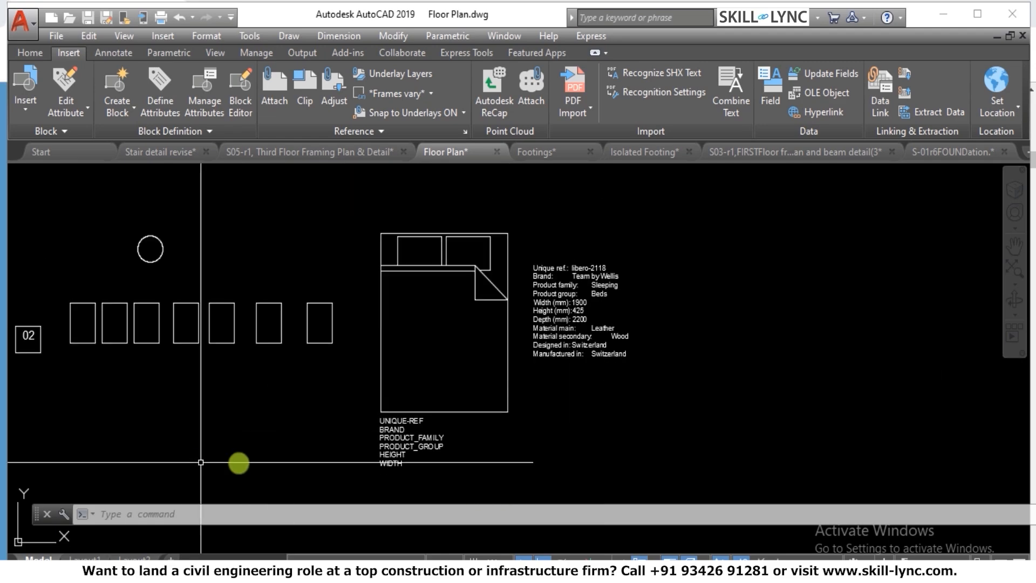
Start another attribute definition with the ATTDEF command, with the tag Depth and the prompt "What is the Depth?"
scroll(379, 460, up, 3)
scroll(379, 459, up, 2)
scroll(428, 439, up, 2)
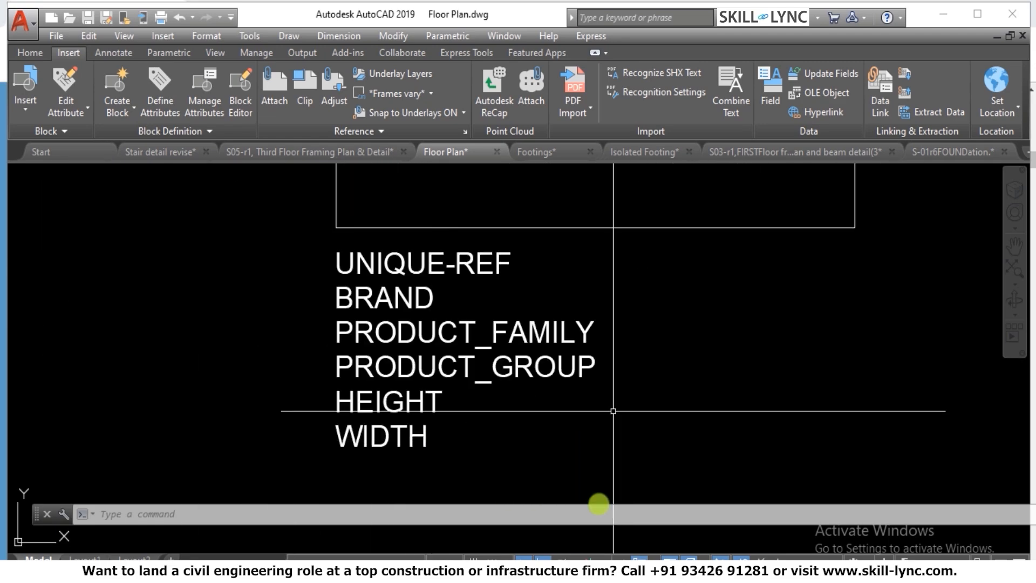
text(attdef)
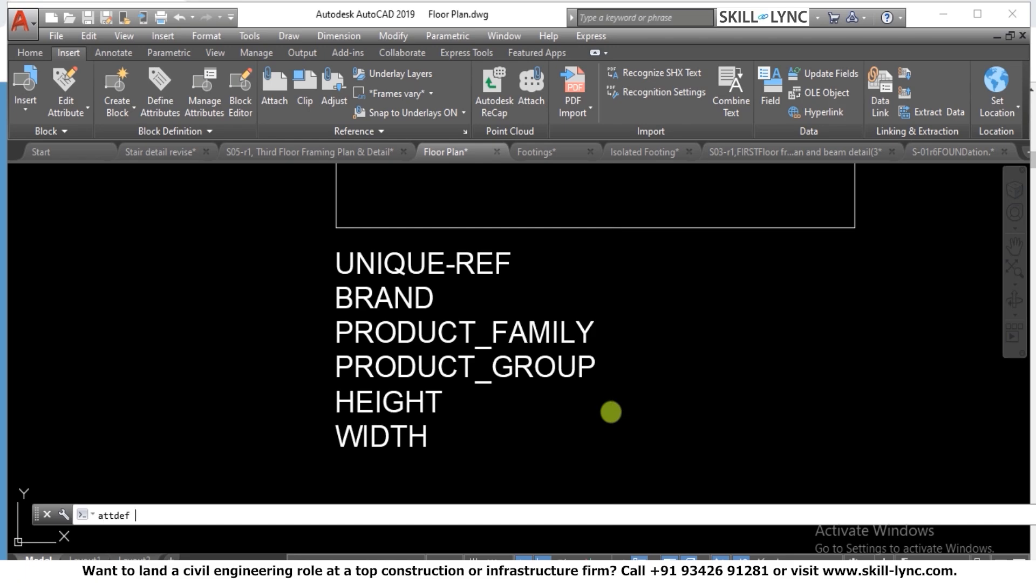
key(Return)
text(Dept)
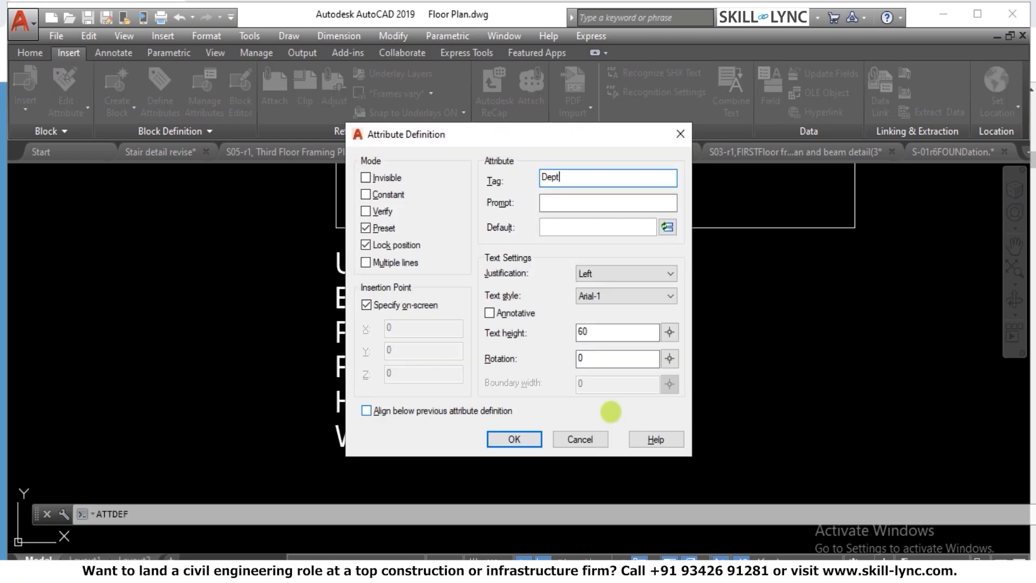
text(h)
click(564, 205)
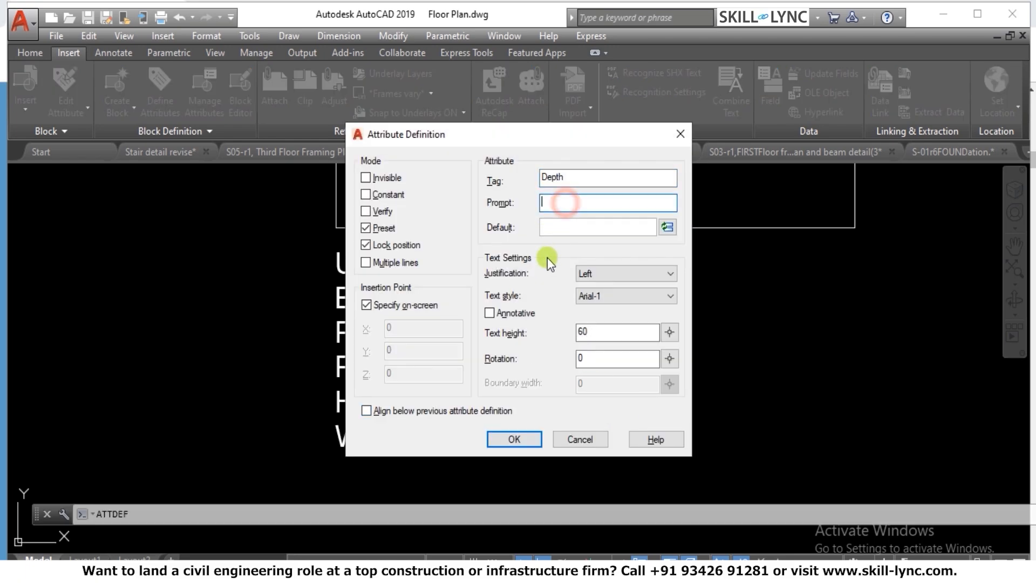
text(What is the D)
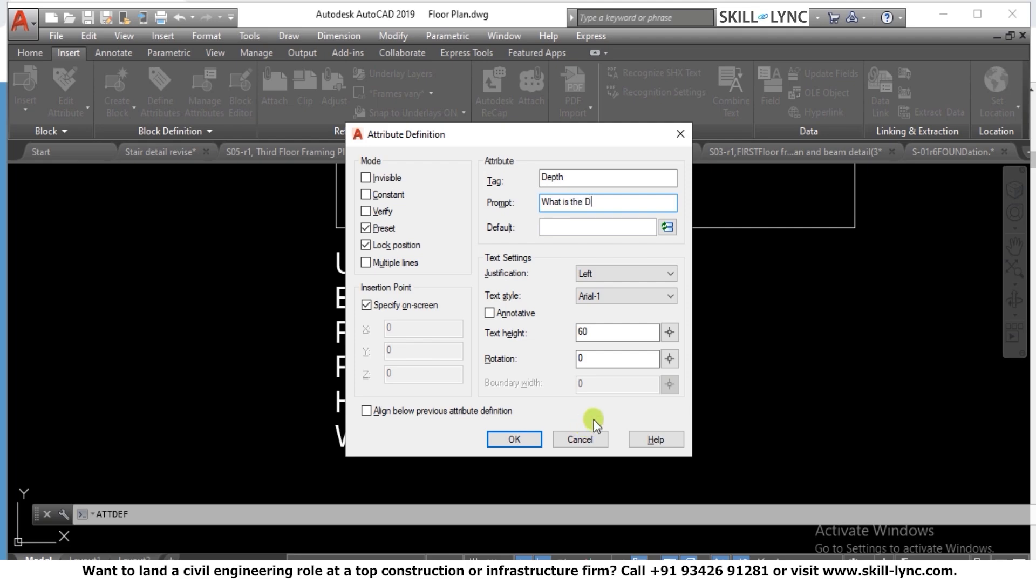
text(epth?)
Set the Depth attribute's default to 2200mm and place it directly below the WIDTH tag
click(575, 228)
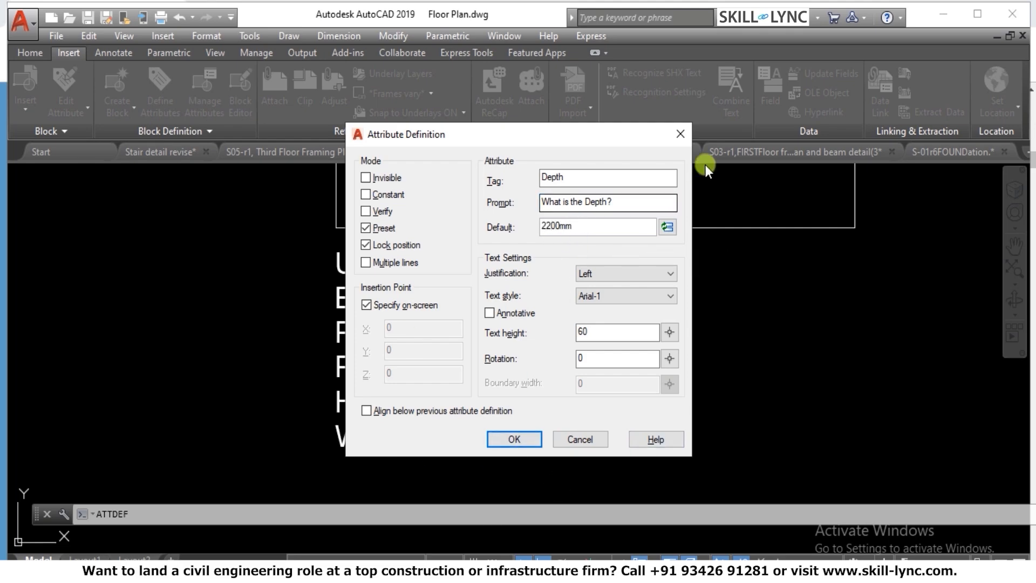
click(527, 440)
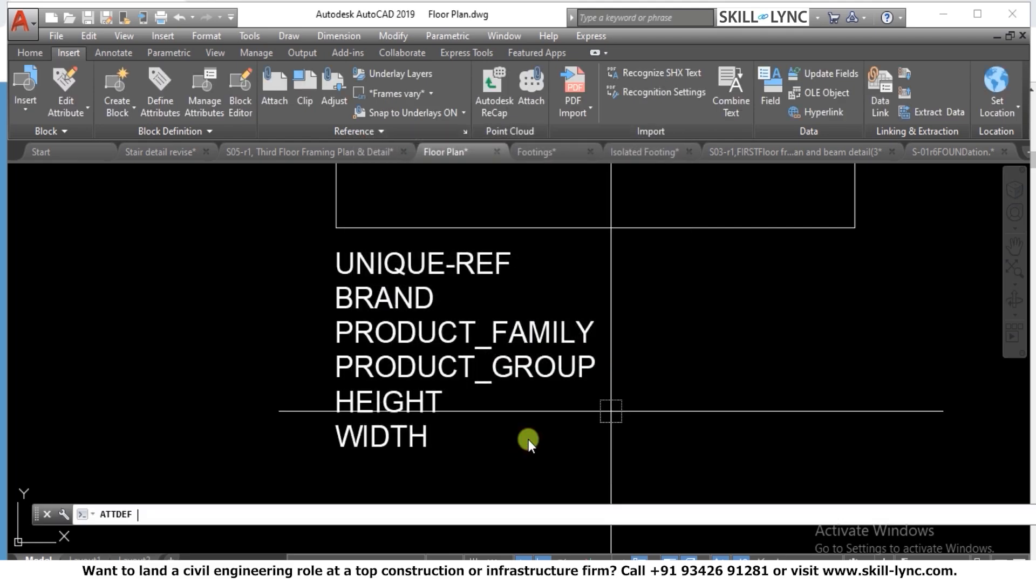
click(337, 483)
Start another attribute definition with the ATTDEF command, turn on Invisible mode and begin entering the tag with "Wh"
scroll(566, 428, down, 5)
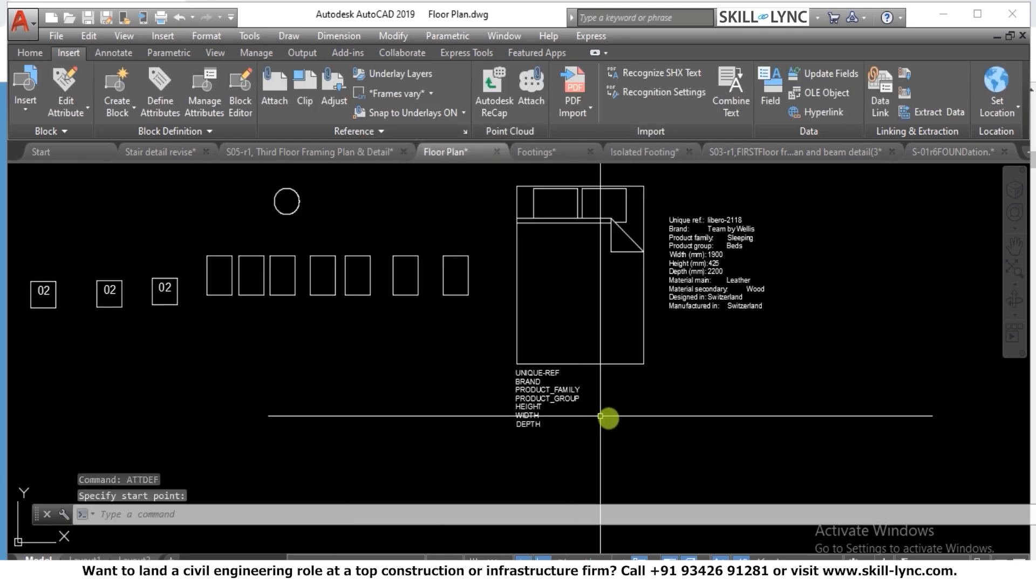
scroll(606, 416, up, 2)
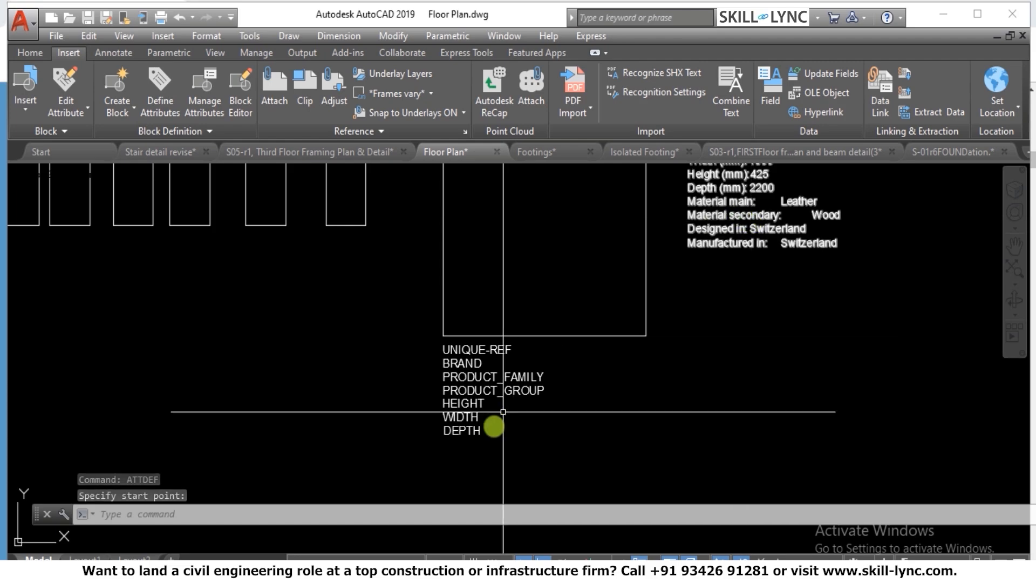
scroll(487, 464, up, 4)
text(attdef)
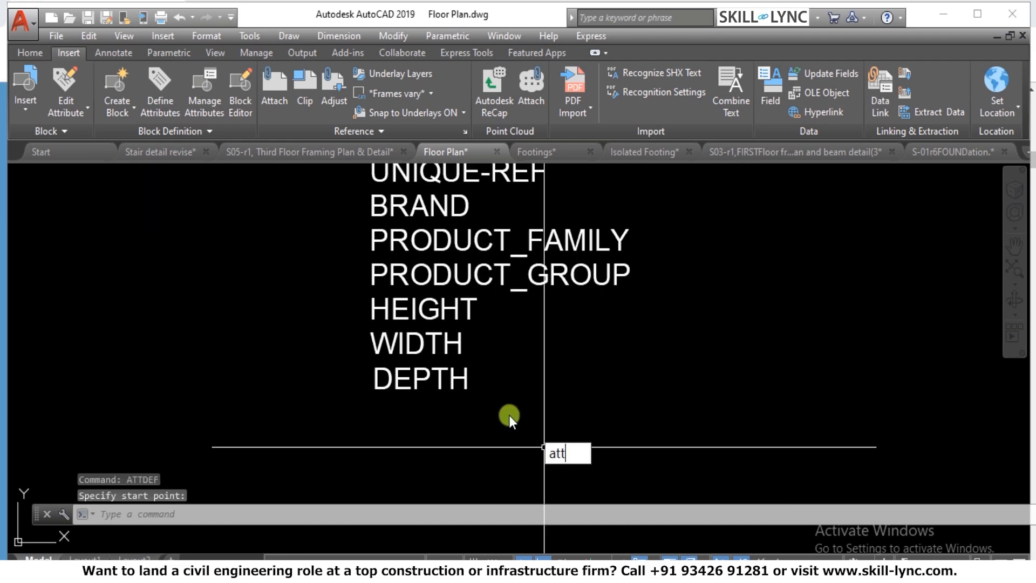
key(Return)
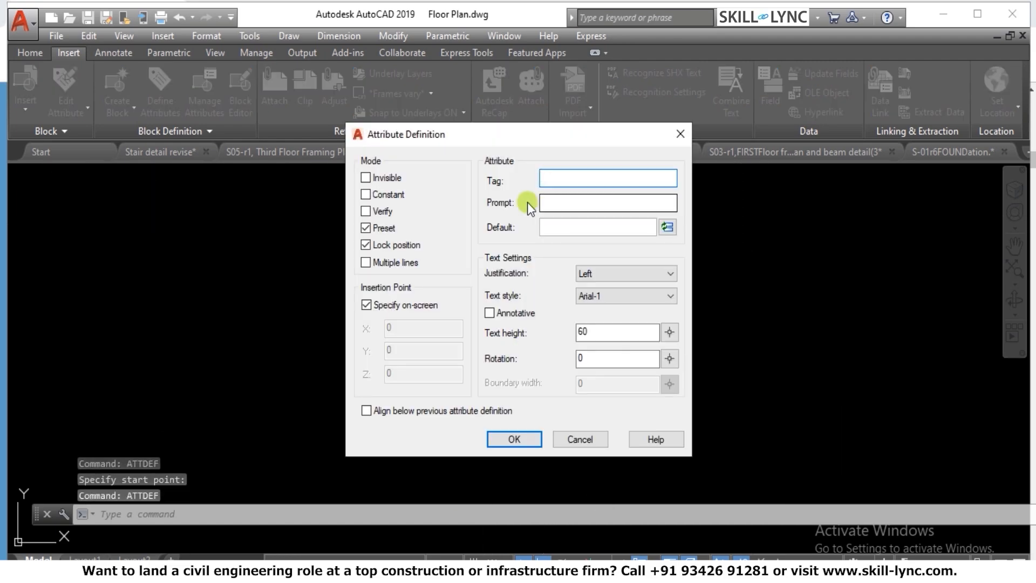
click(366, 178)
click(576, 180)
text(Wh)
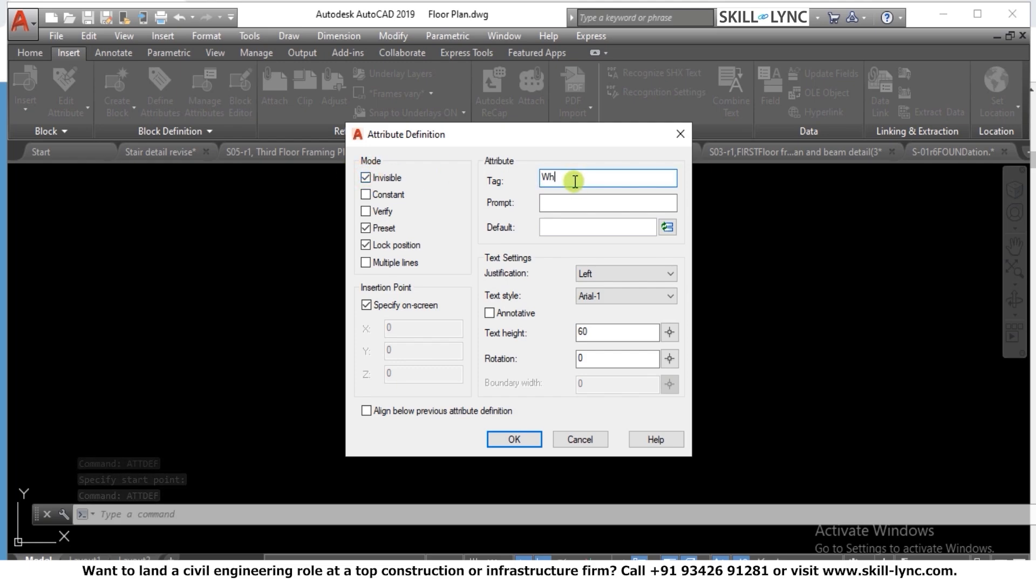
text(at is the C)
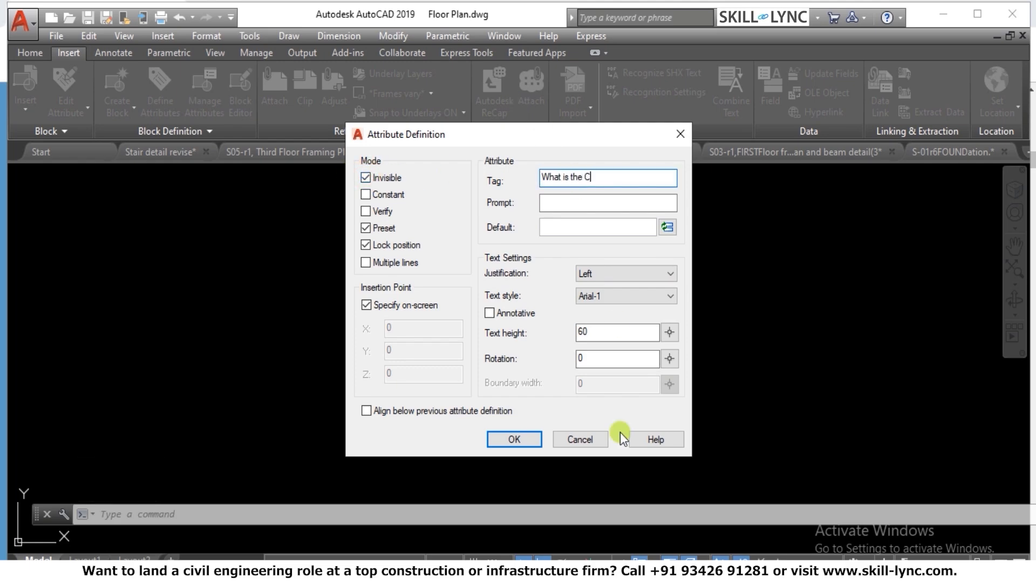
text(Os)
key(BackSpace)
key(BackSpace)
key(BackSpace)
text(os)
click(583, 204)
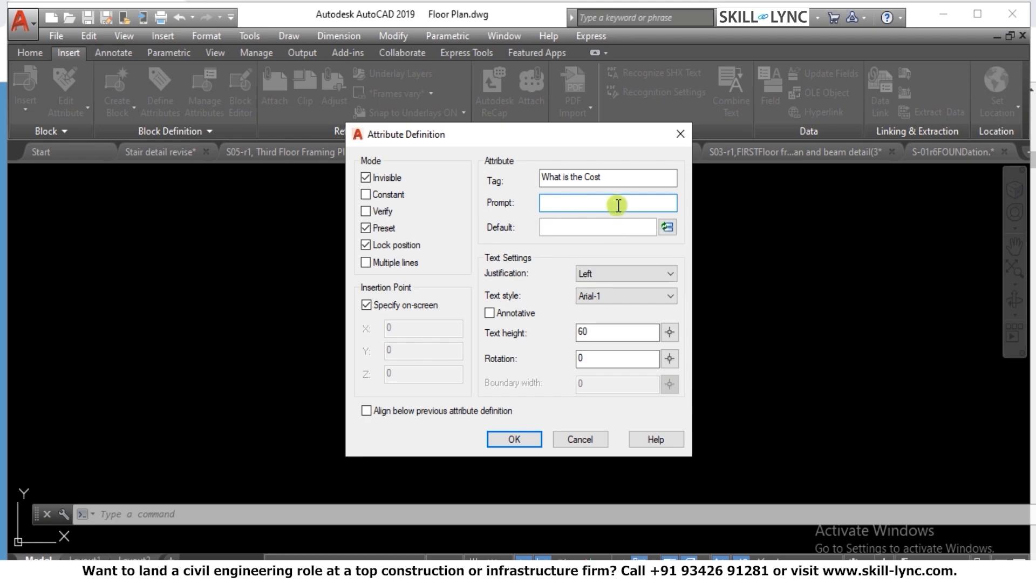
Set the attribute's tag to Price and its prompt to "What is the Price?"
drag(648, 177, 439, 167)
text(Co)
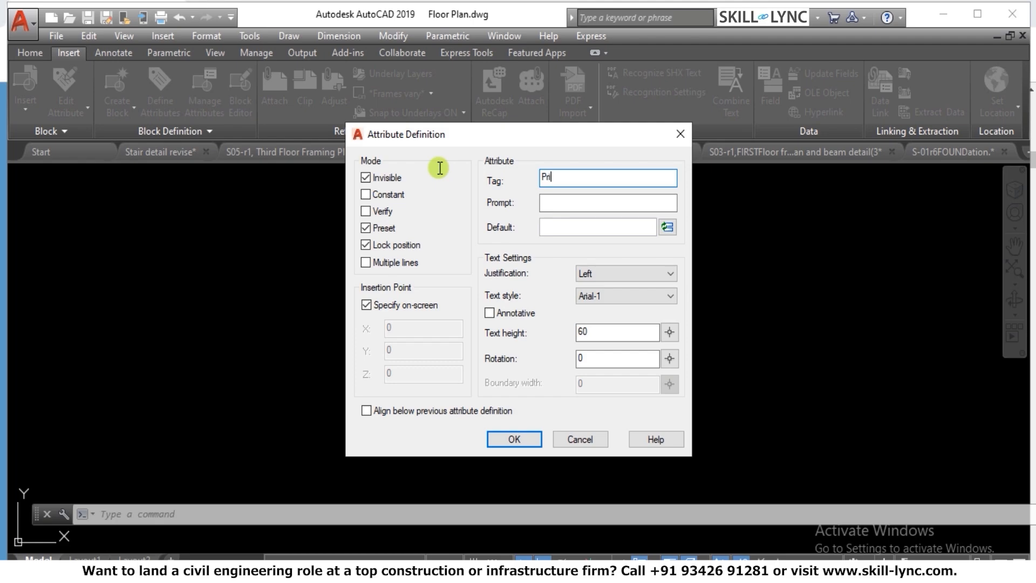
click(558, 208)
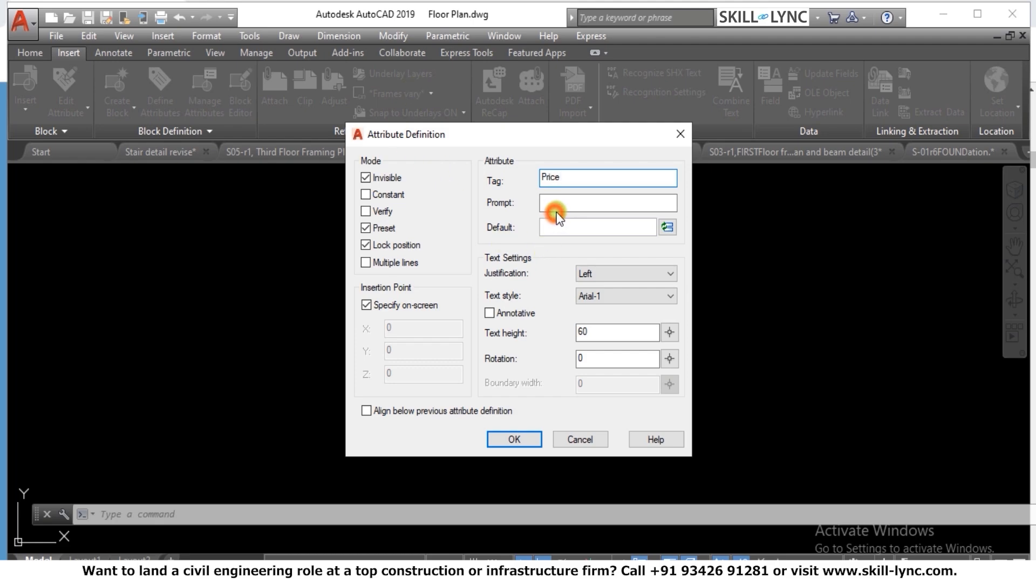
text(What is the Price?)
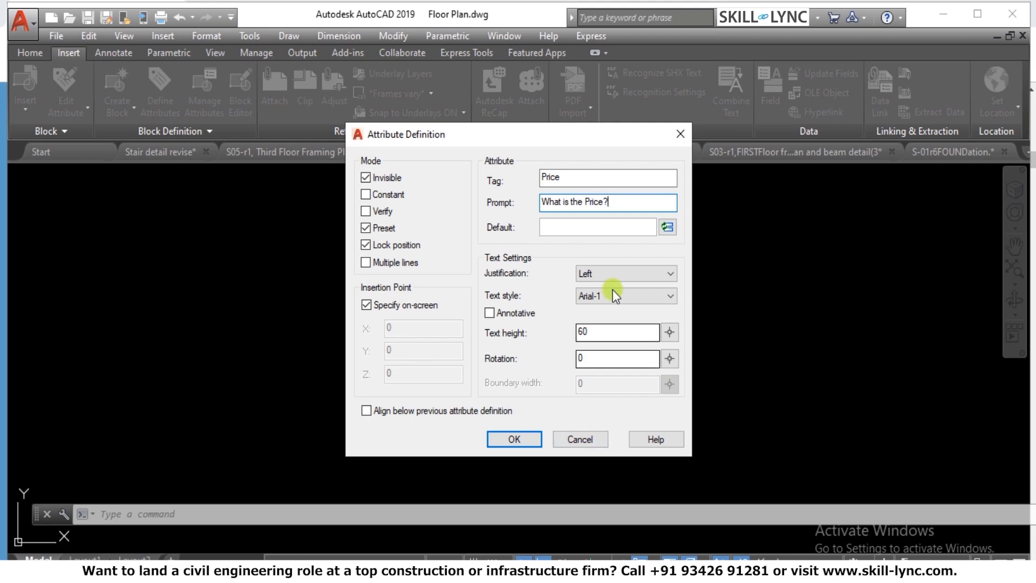
Give the Price attribute the default value 50,000 INR and place it aligned below the previous attribute definition
click(604, 232)
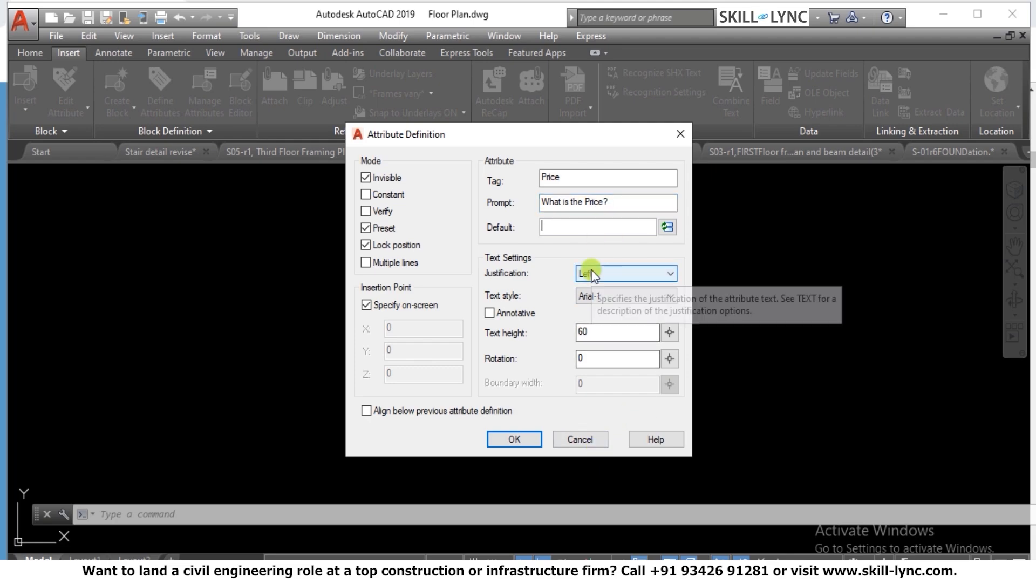
text(50,000 INR)
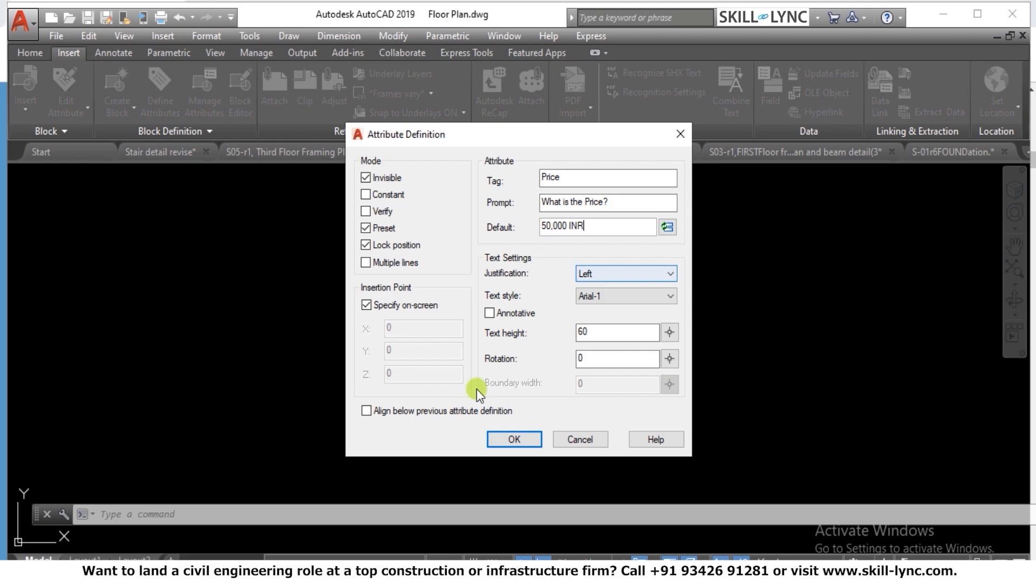
click(367, 411)
click(515, 439)
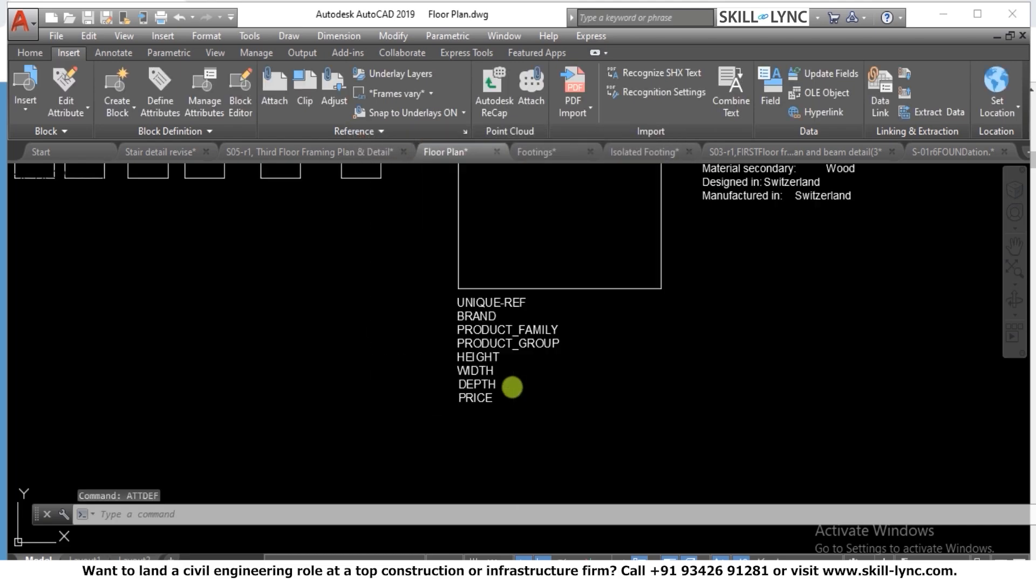
scroll(521, 409, up, 3)
scroll(509, 409, down, 3)
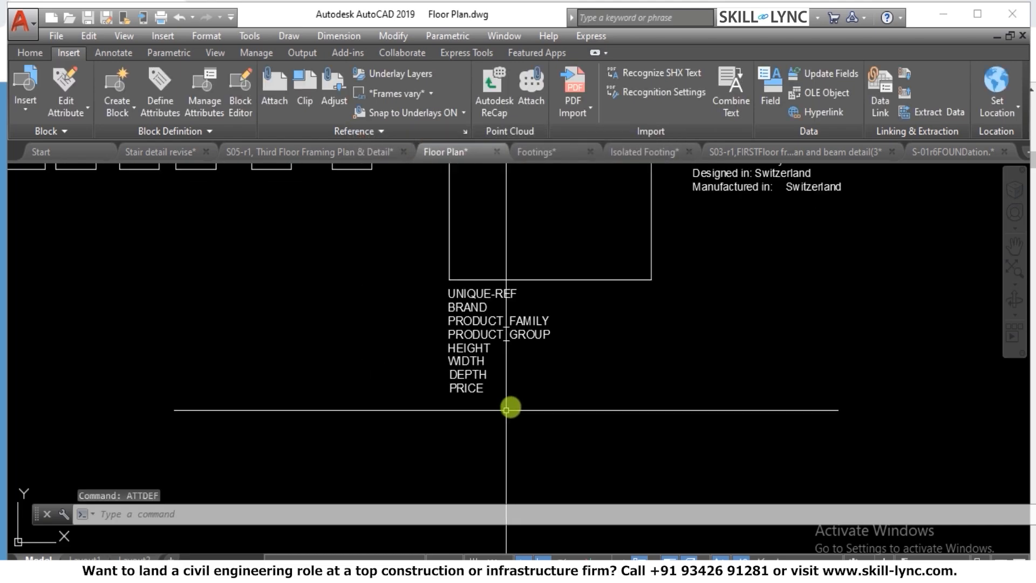
scroll(510, 410, up, 2)
scroll(596, 354, down, 4)
scroll(624, 290, up, 2)
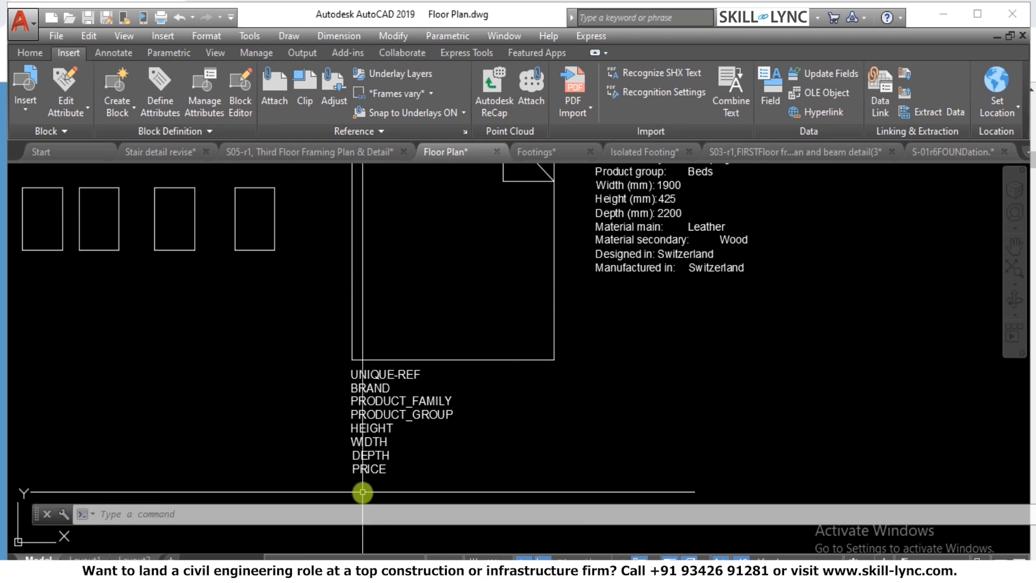
scroll(364, 490, up, 2)
key(Escape)
text(attded)
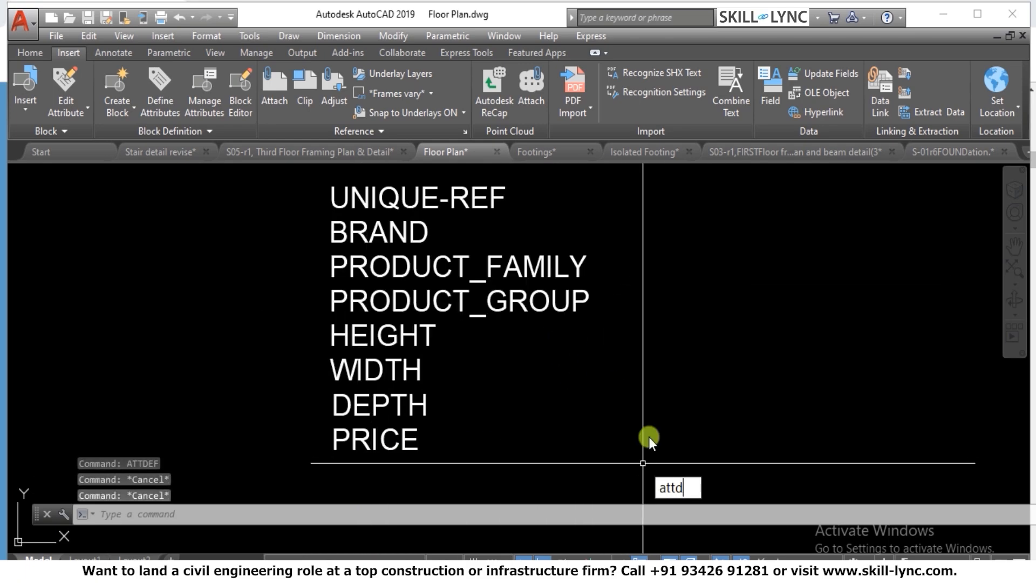
key(Return)
key(Escape)
key(Escape)
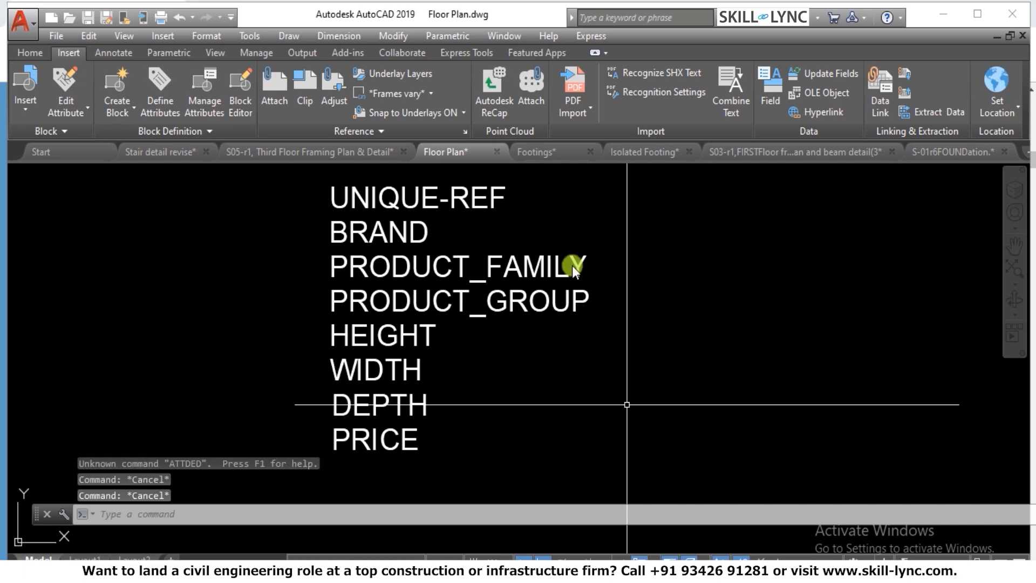
Start a new attribute definition with tag Manufactured, prompt "Place of Manufacturing?" and default Switzerland
text(attd)
key(BackSpace)
key(BackSpace)
key(BackSpace)
key(BackSpace)
text(attdef)
key(Return)
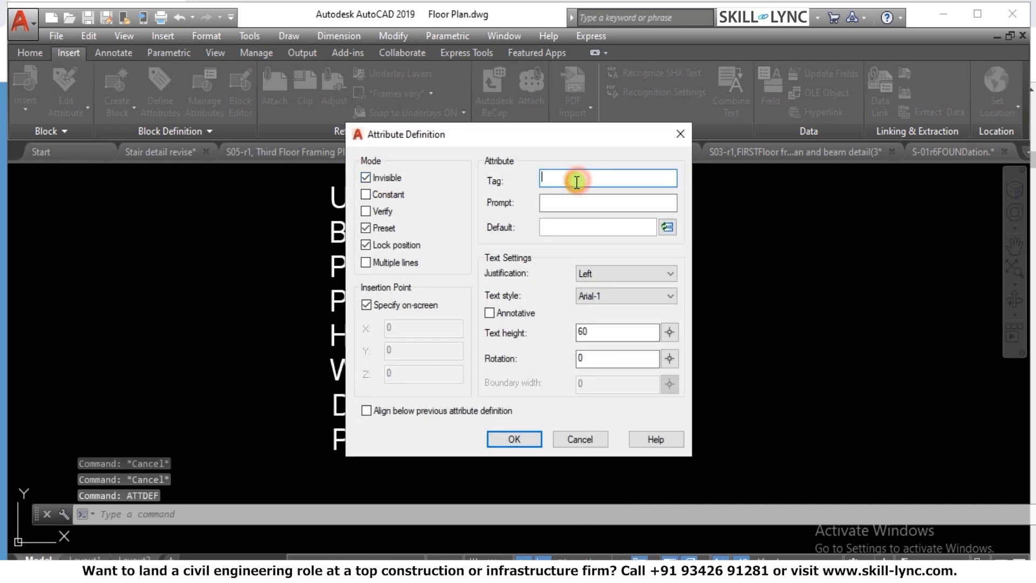
text(Manufac)
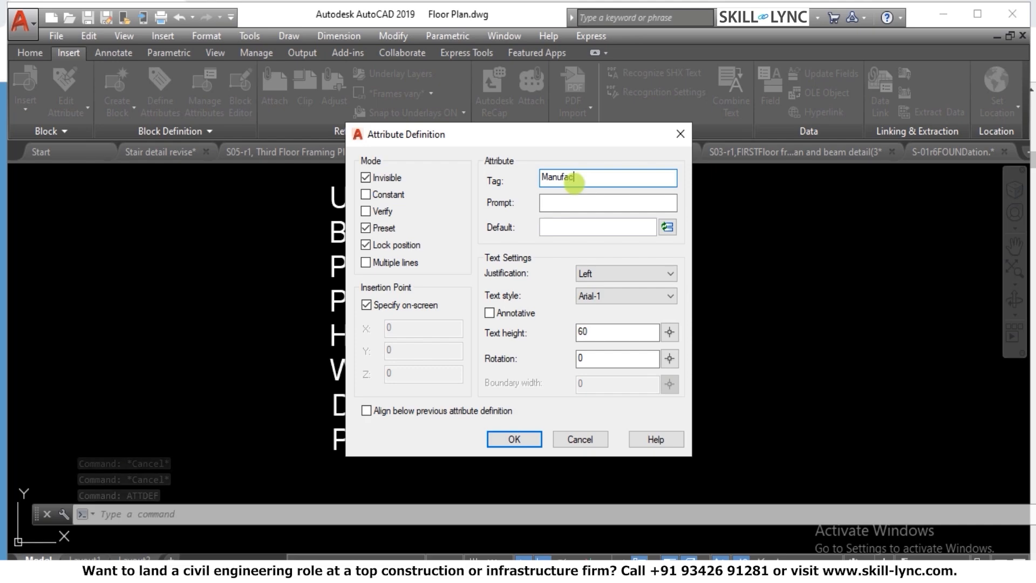
text(tured)
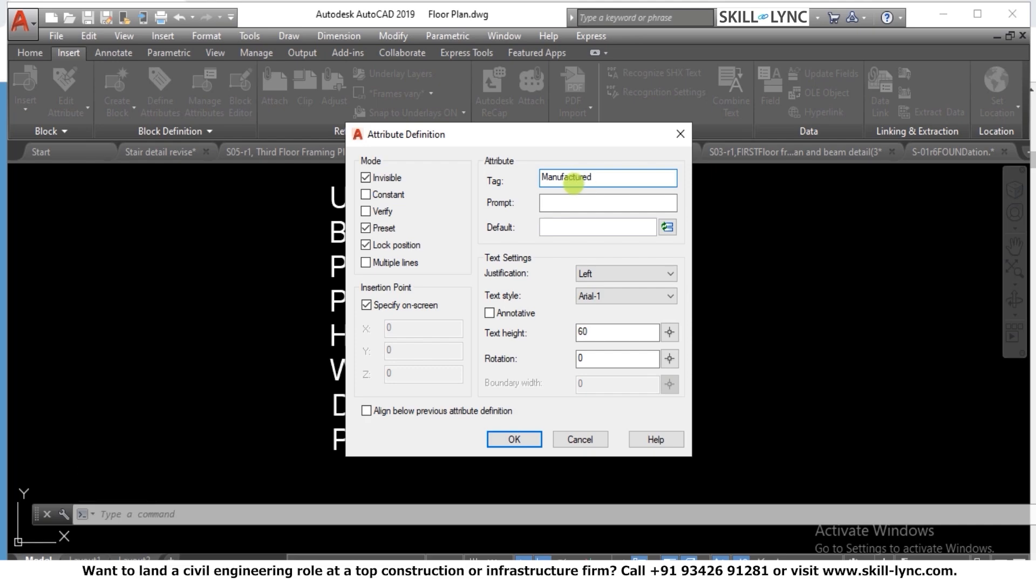
click(577, 203)
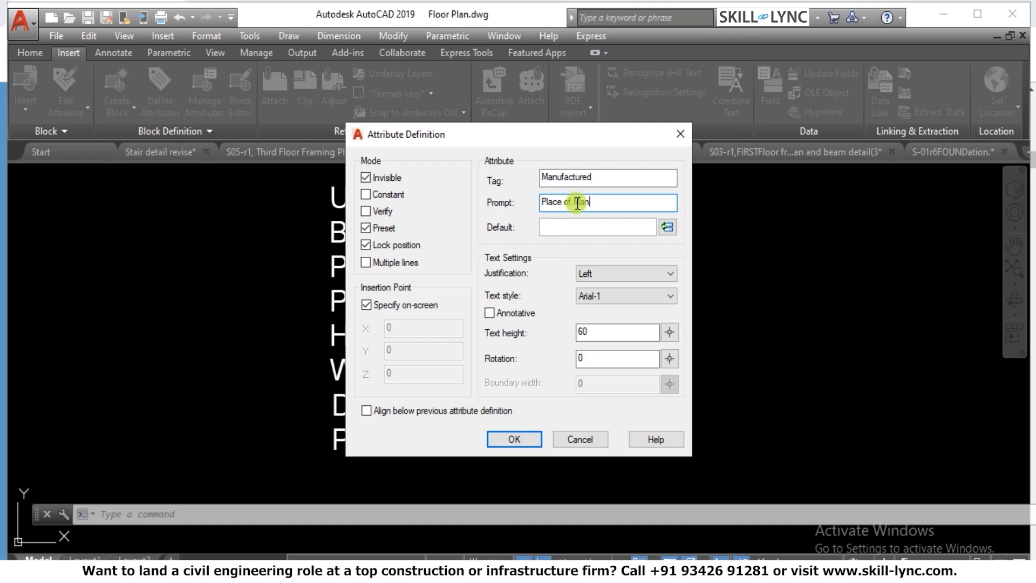
text(Place of Manufacturing?)
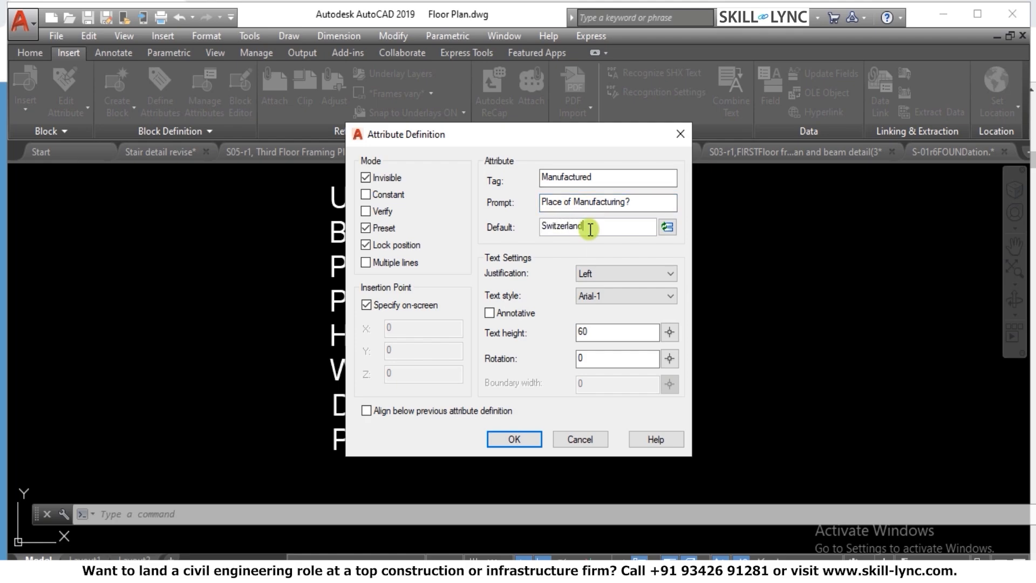
Place the Manufactured attribute aligned below the previous attribute definition, making sure its tag contains no spaces
click(367, 411)
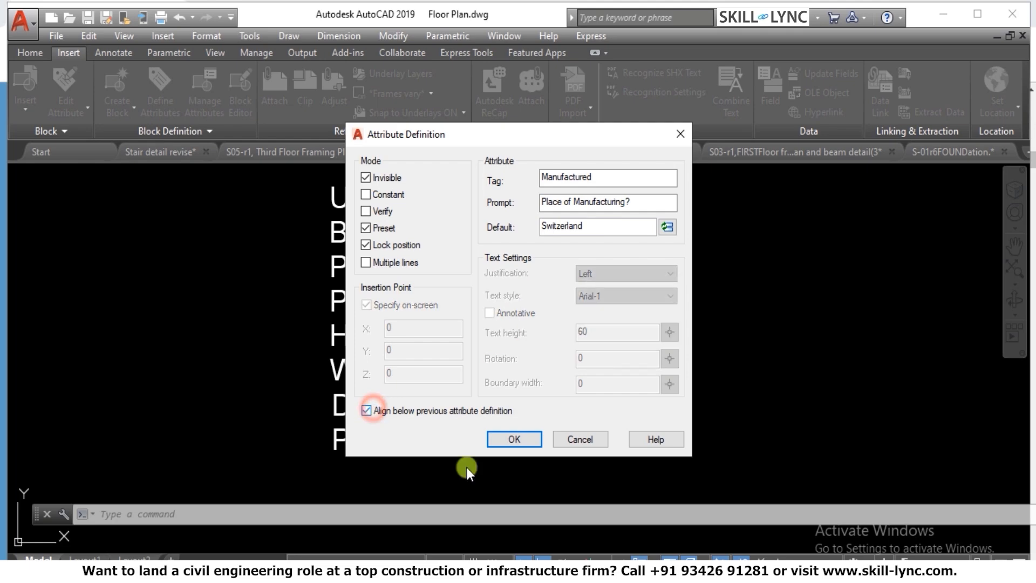
click(514, 439)
click(574, 332)
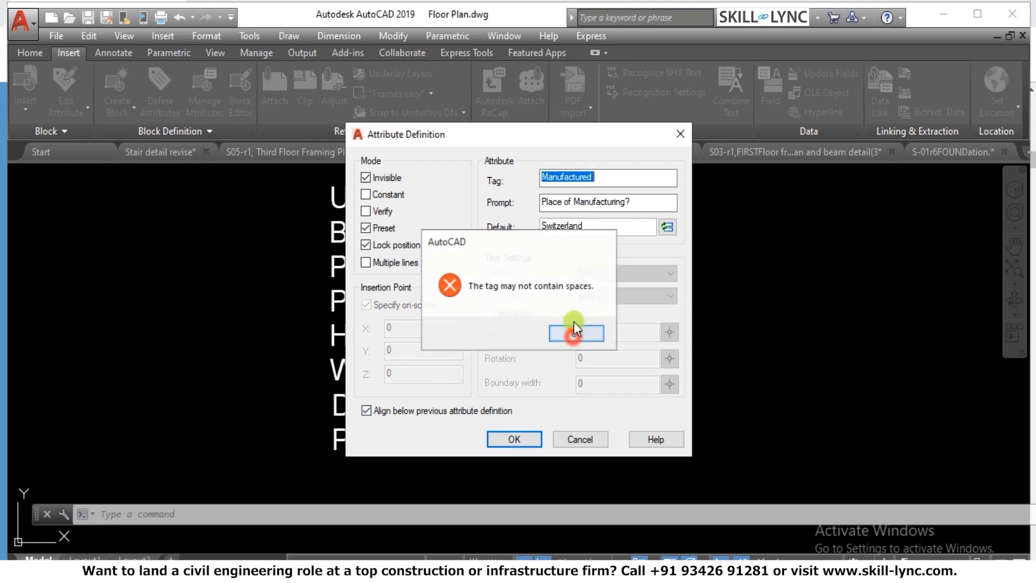
click(600, 176)
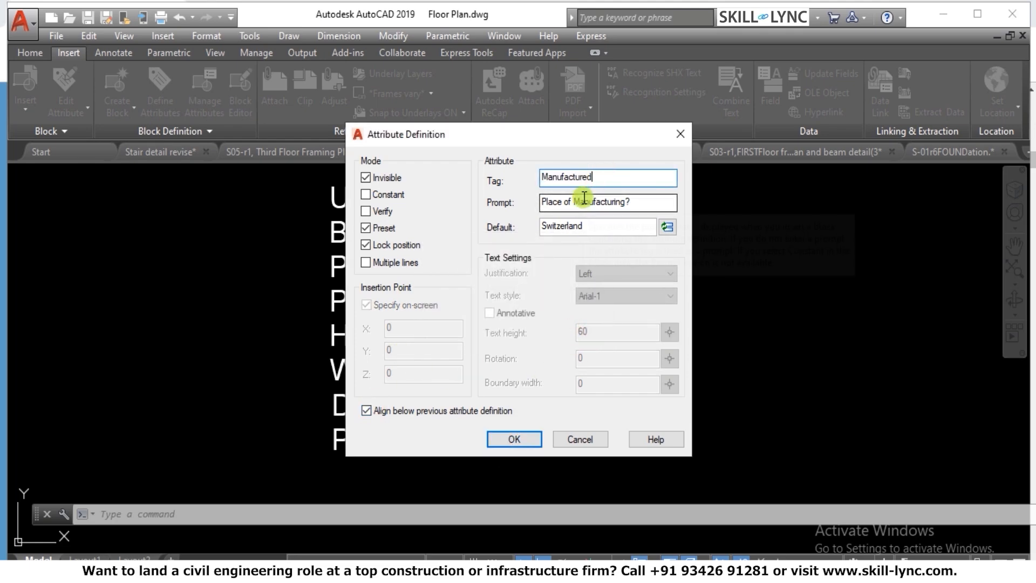
click(507, 437)
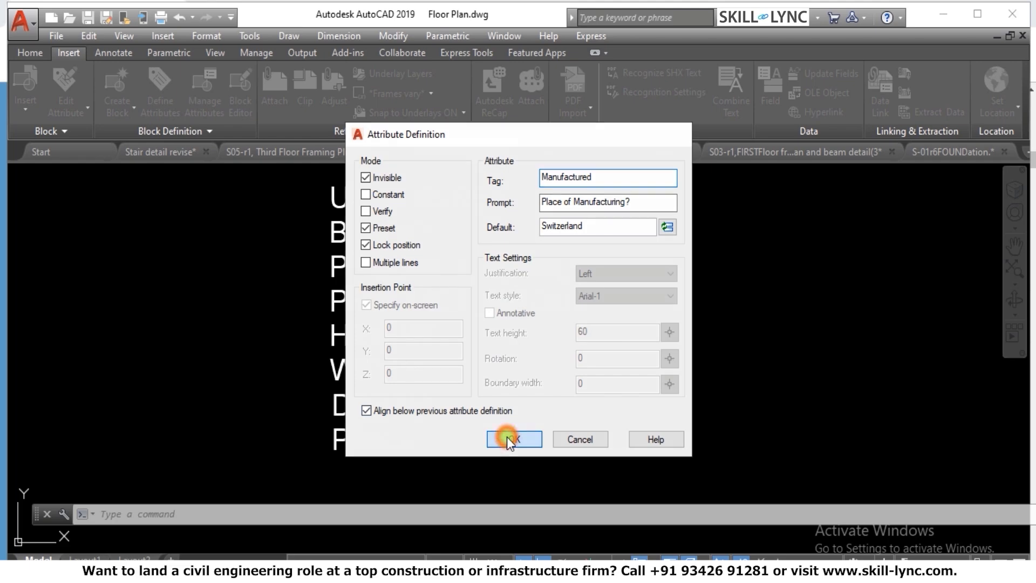
scroll(493, 402, down, 2)
scroll(485, 331, up, 2)
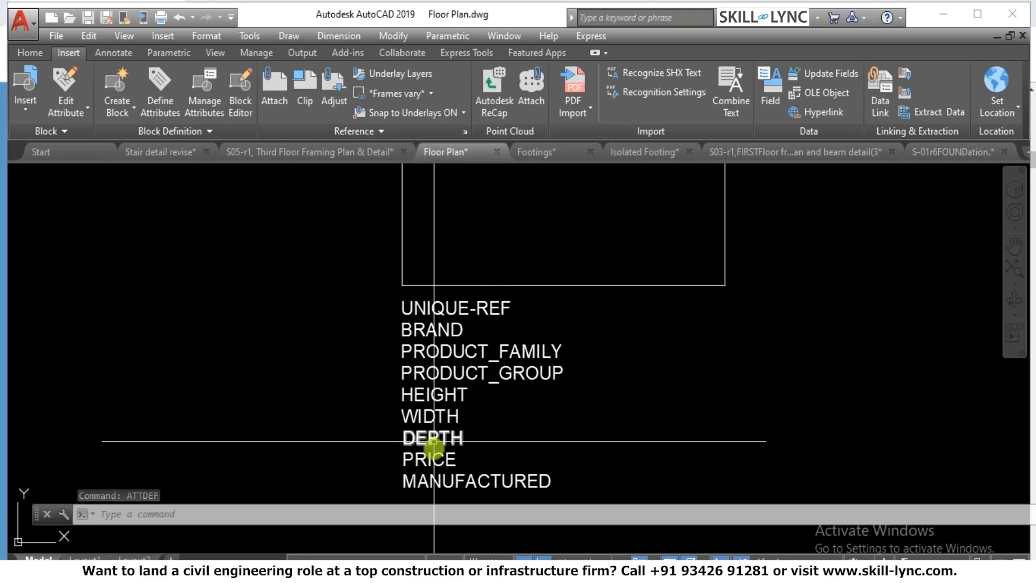
Start a block definition named Bed-01 with its base point at the lower-left corner of the bed outline
scroll(527, 416, down, 2)
scroll(578, 385, up, 1)
scroll(540, 386, down, 2)
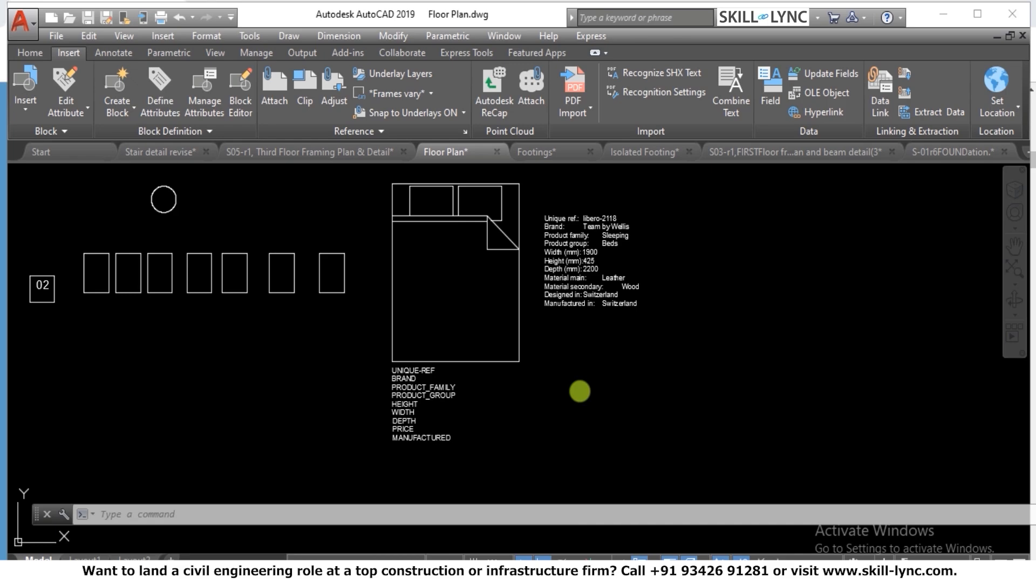
text(B)
key(Return)
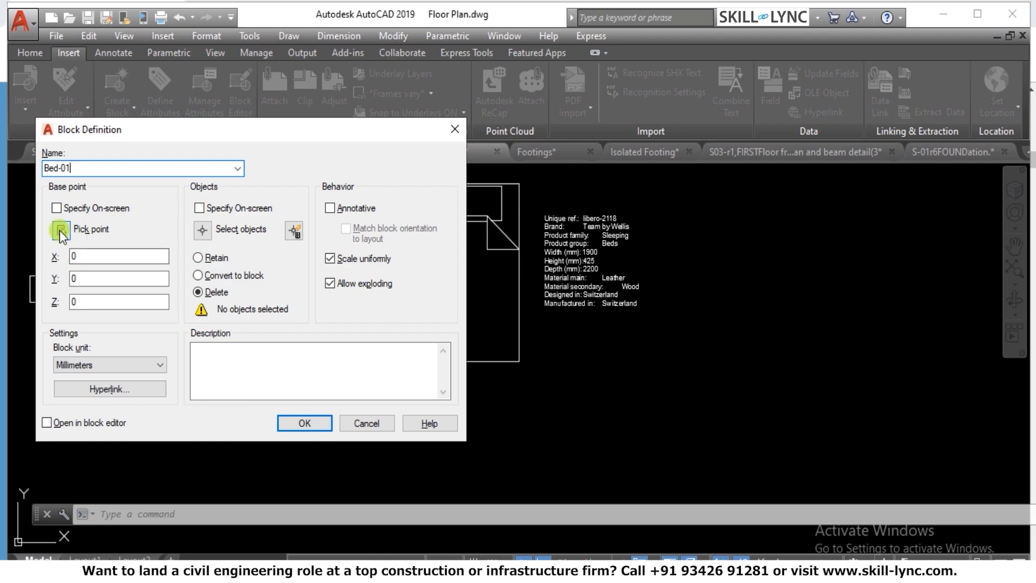
click(59, 230)
click(371, 345)
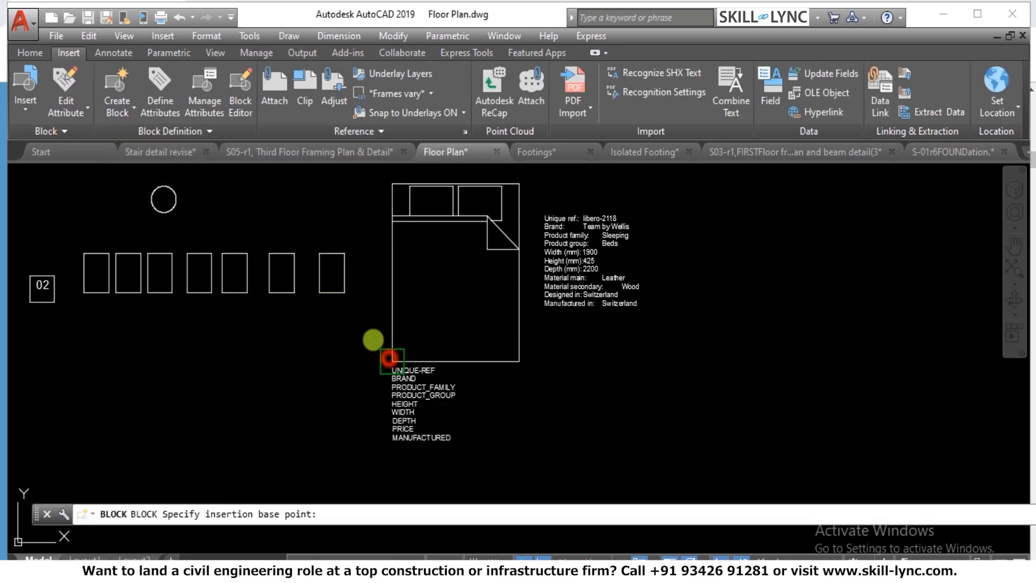
Select the whole bed drawing together with all attribute tags below it and create the Bed-01 block
click(203, 231)
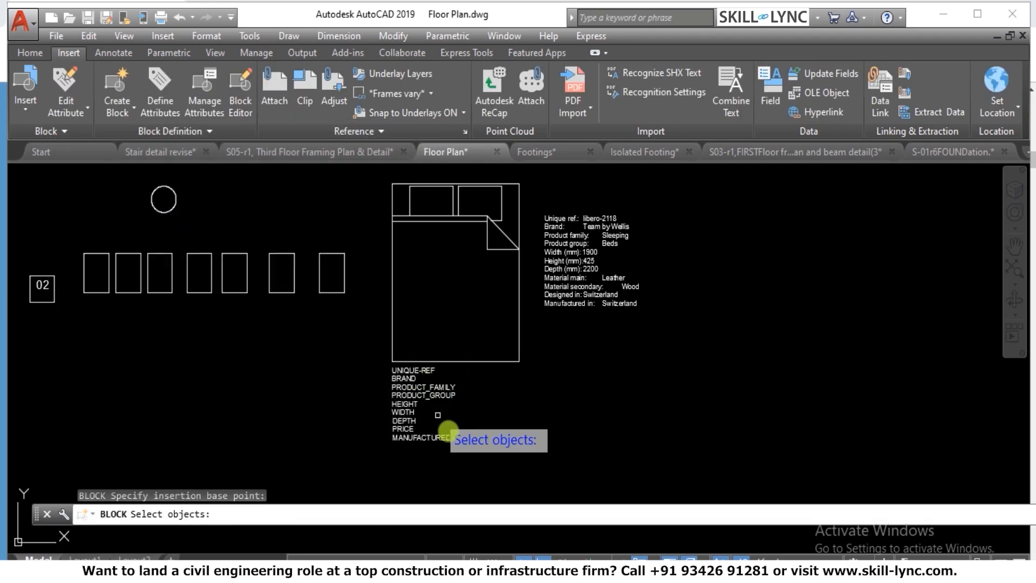
click(515, 465)
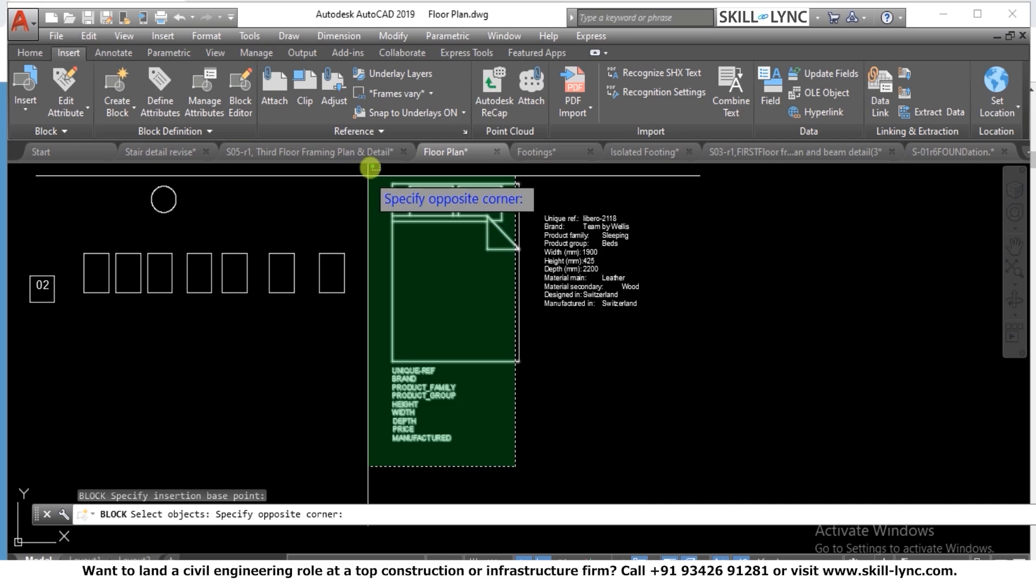
click(377, 183)
click(540, 370)
click(500, 330)
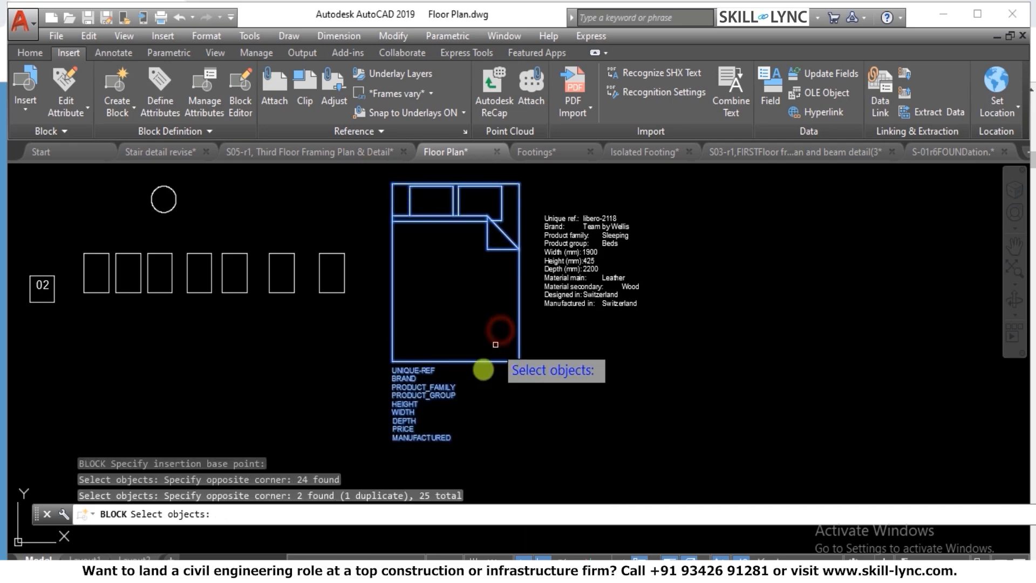
key(Return)
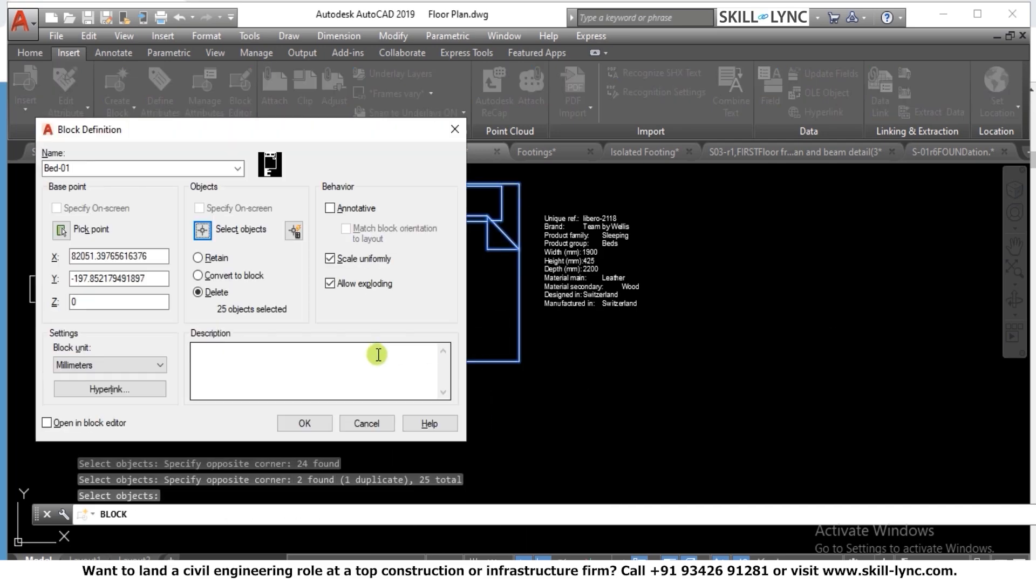
click(305, 423)
Insert the Bed-01 block at scale 1 in an empty area of the drawing with a 0° rotation
scroll(364, 435, down, 5)
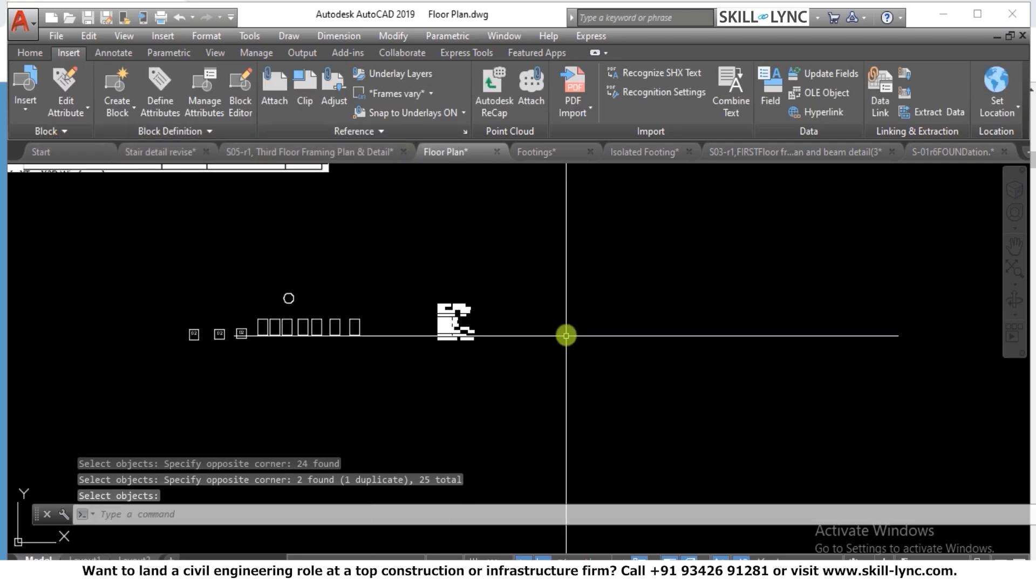
scroll(463, 335, down, 4)
scroll(627, 273, up, 6)
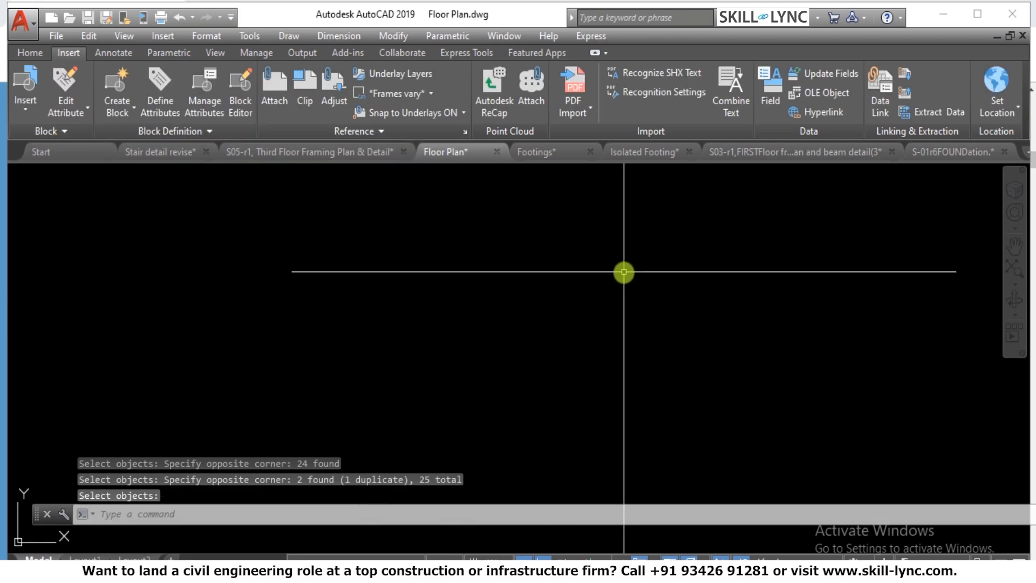
text(i)
key(Return)
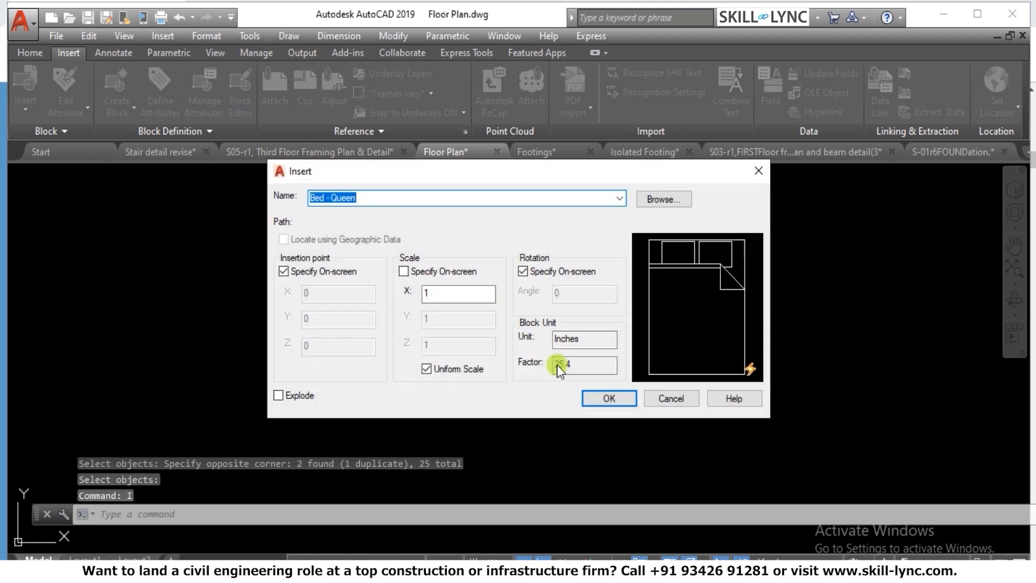
click(620, 198)
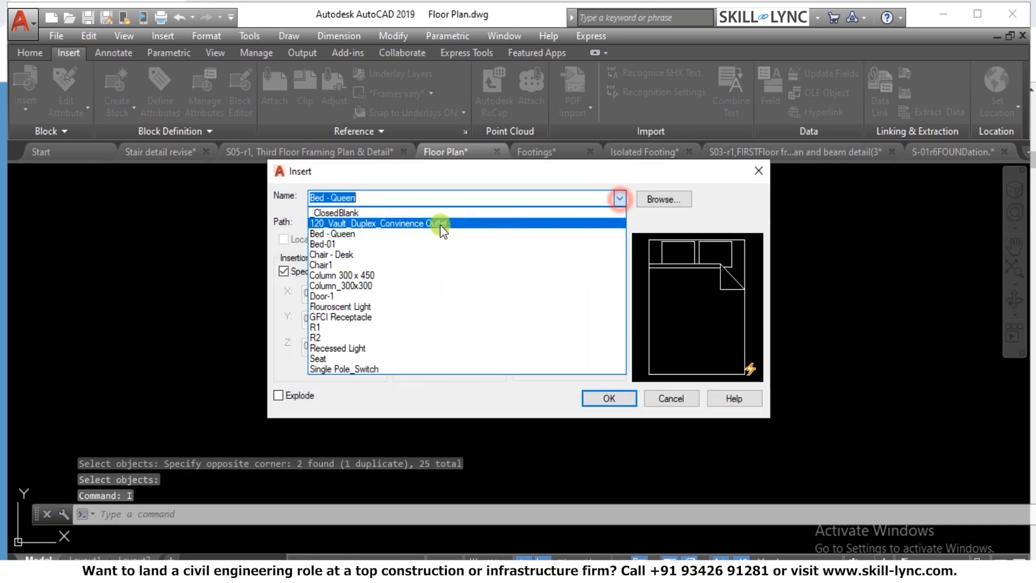
click(415, 247)
click(608, 400)
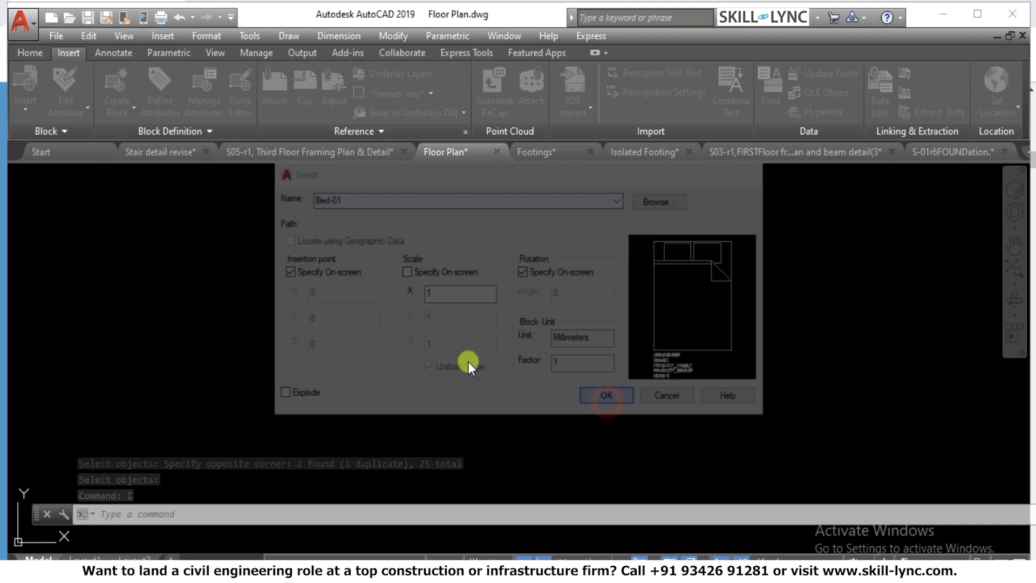
click(353, 325)
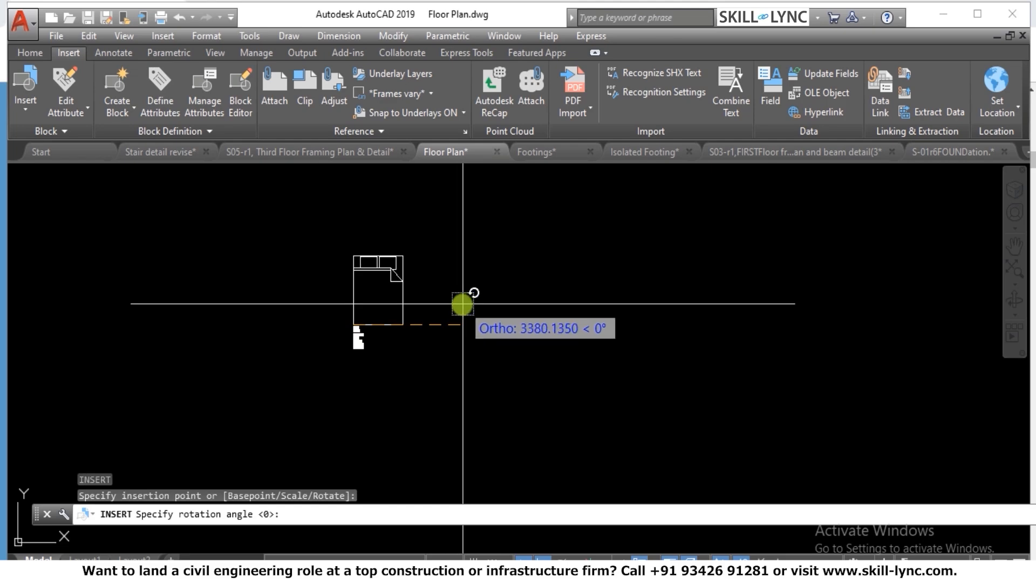
click(464, 304)
Copy the inserted Bed-01 block with its attributes four times, placing the copies in a horizontal row to its right
scroll(340, 338, up, 8)
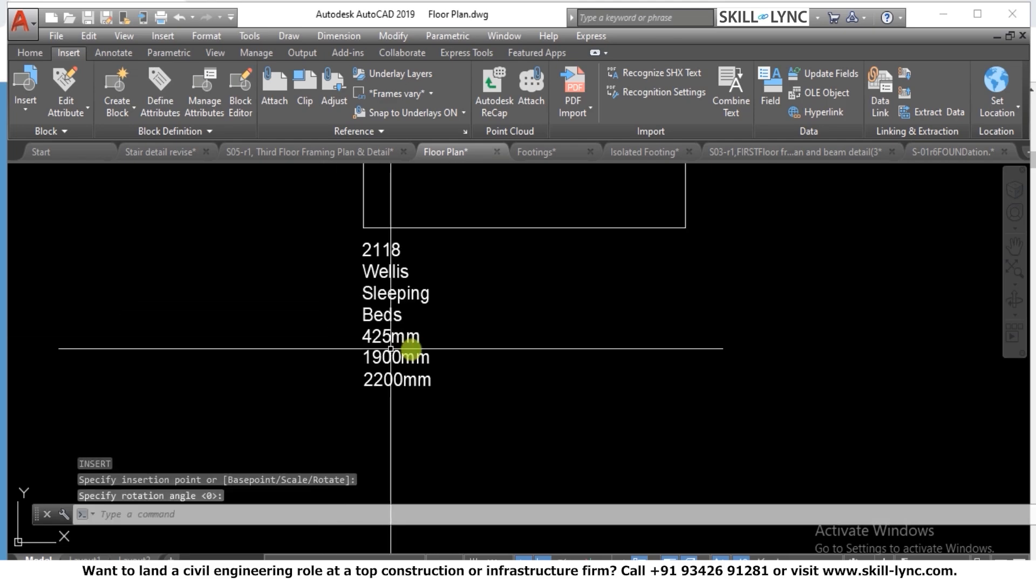
scroll(377, 351, down, 2)
scroll(464, 333, up, 4)
scroll(448, 339, down, 8)
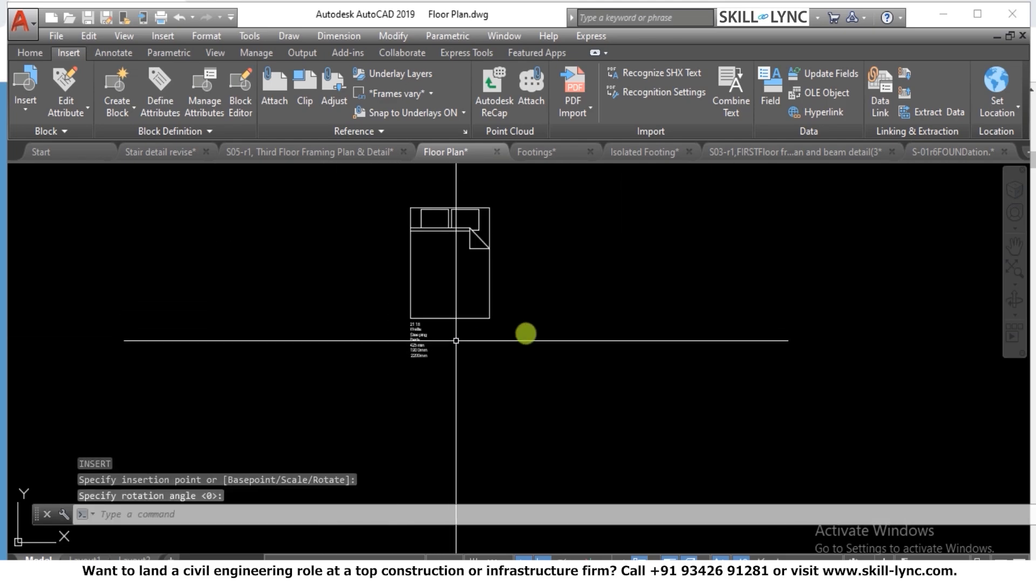
scroll(546, 306, up, 2)
key(Escape)
key(Escape)
text(co)
key(Return)
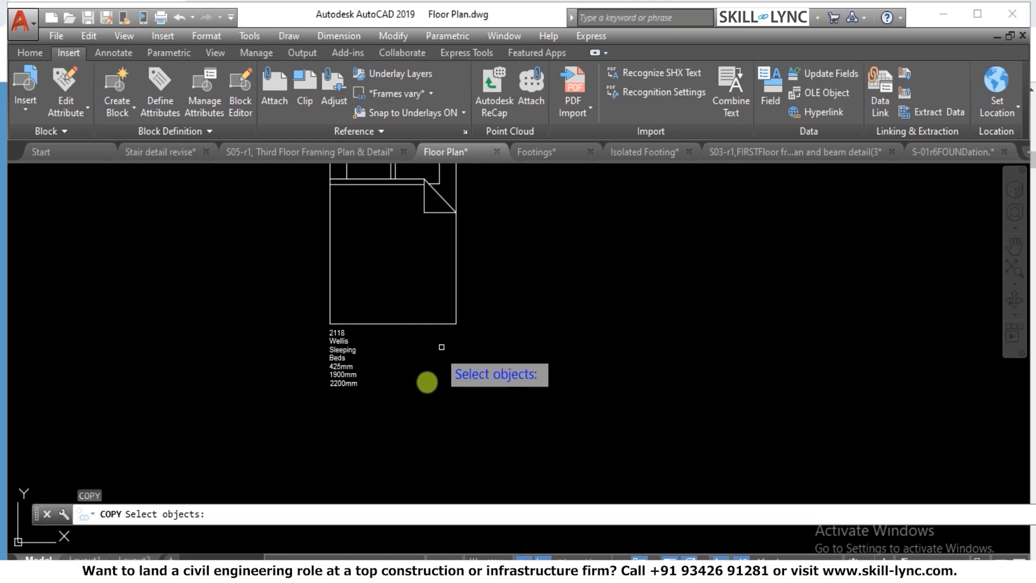
click(432, 400)
click(298, 272)
key(Return)
click(297, 333)
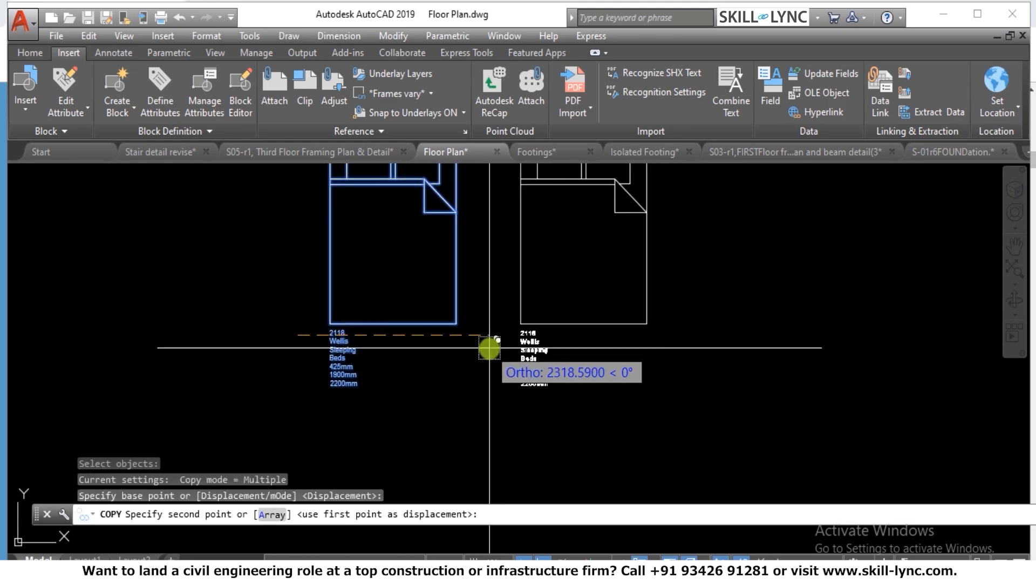
click(487, 351)
scroll(482, 359, down, 2)
click(615, 338)
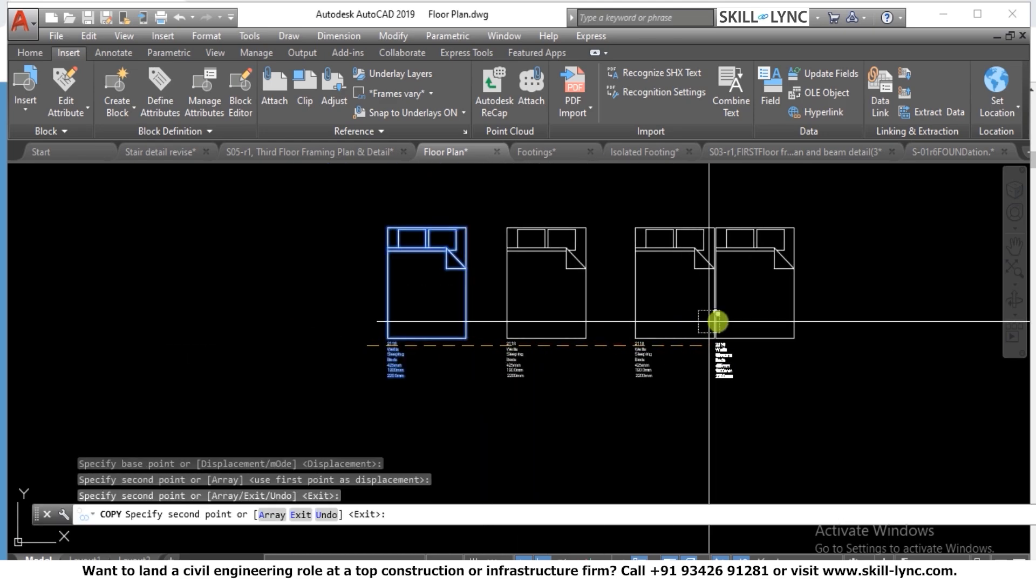
click(741, 321)
scroll(672, 333, down, 4)
click(754, 338)
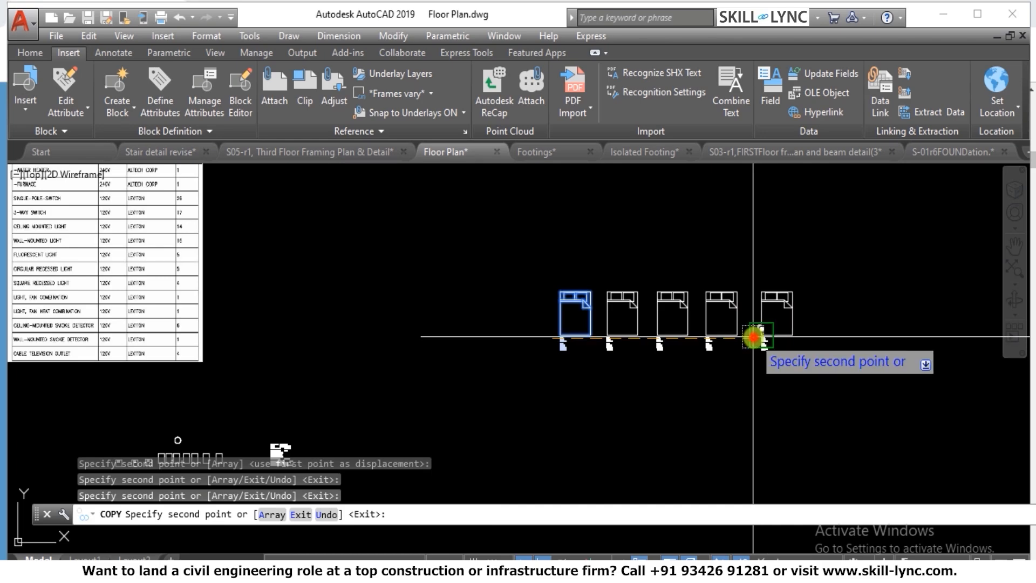
key(Escape)
key(Escape)
Edit the attributes of the first bed in the row with ATTEDIT and set its unique number to 2001
scroll(673, 340, up, 5)
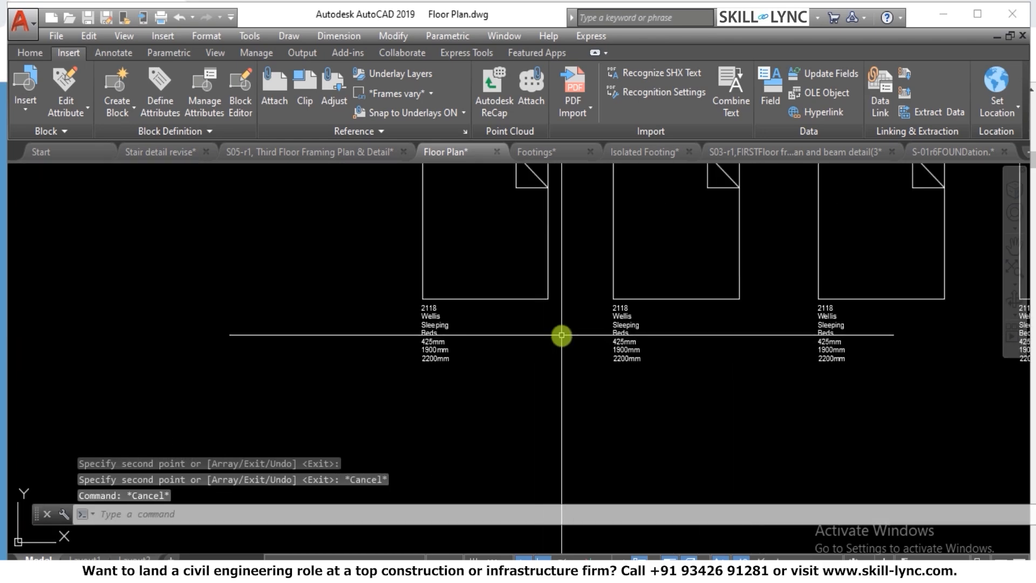
scroll(721, 239, down, 2)
scroll(551, 318, up, 4)
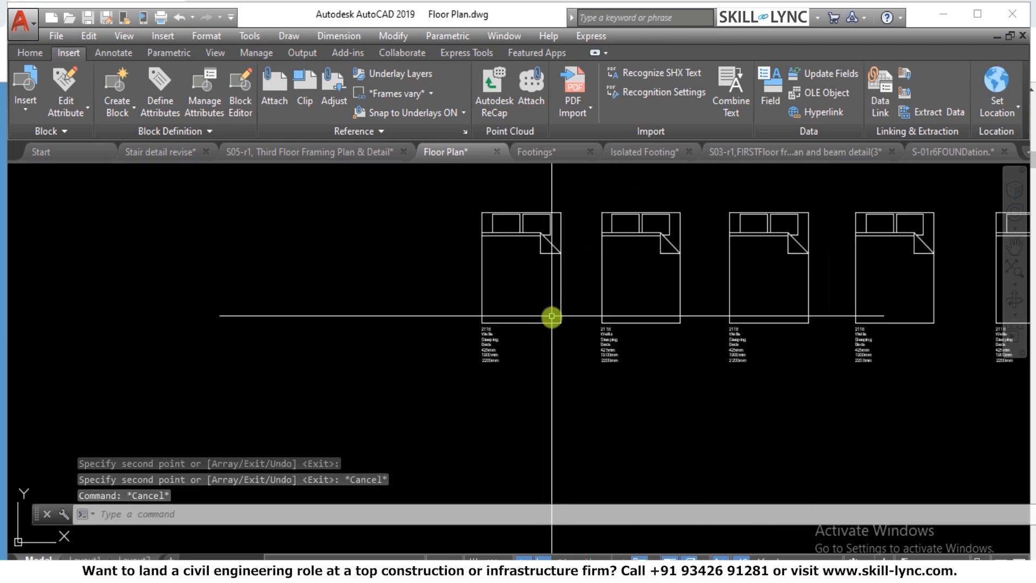
scroll(446, 352, up, 6)
key(Escape)
key(Escape)
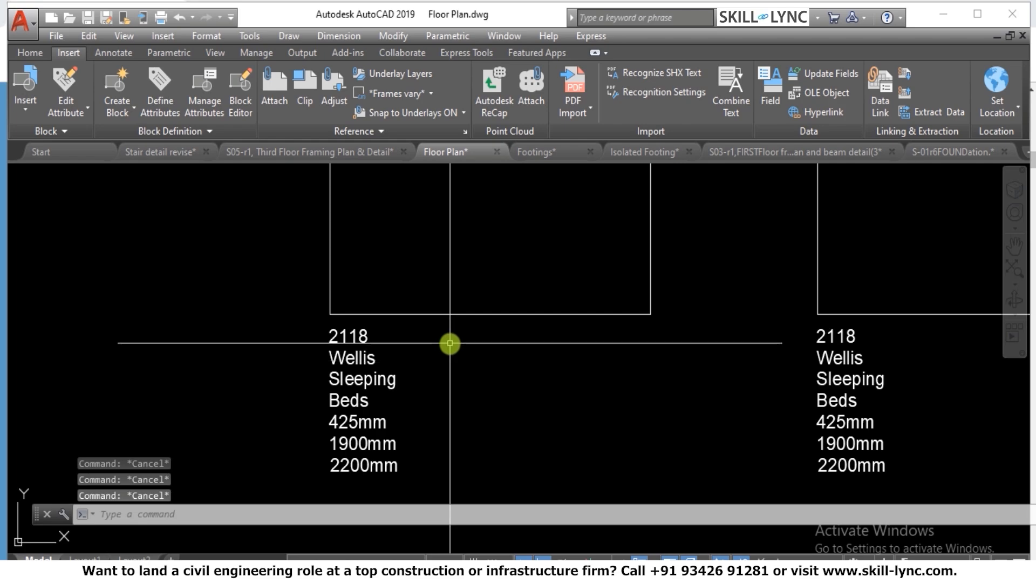
scroll(426, 336, down, 6)
scroll(468, 306, up, 2)
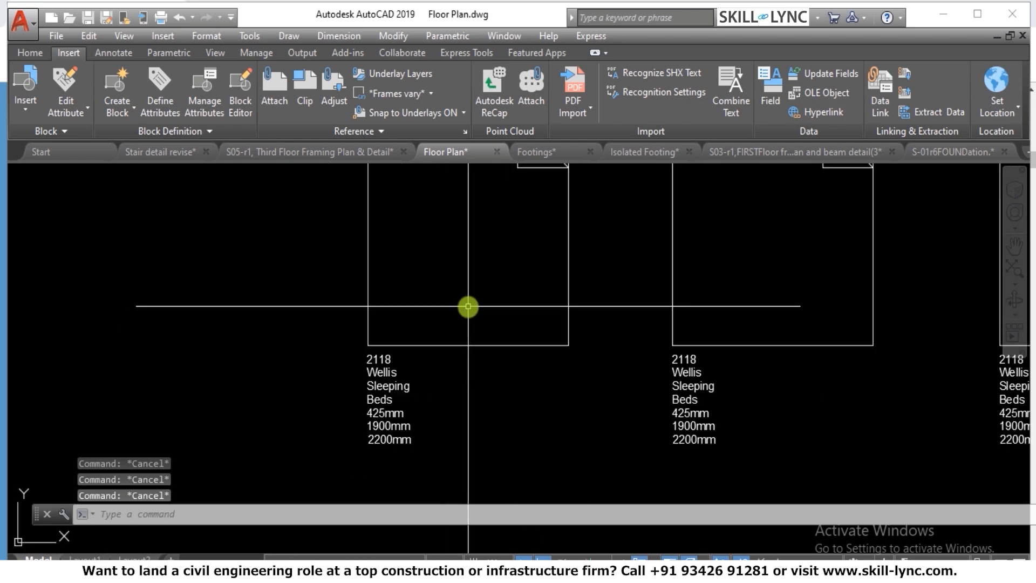
text(atted)
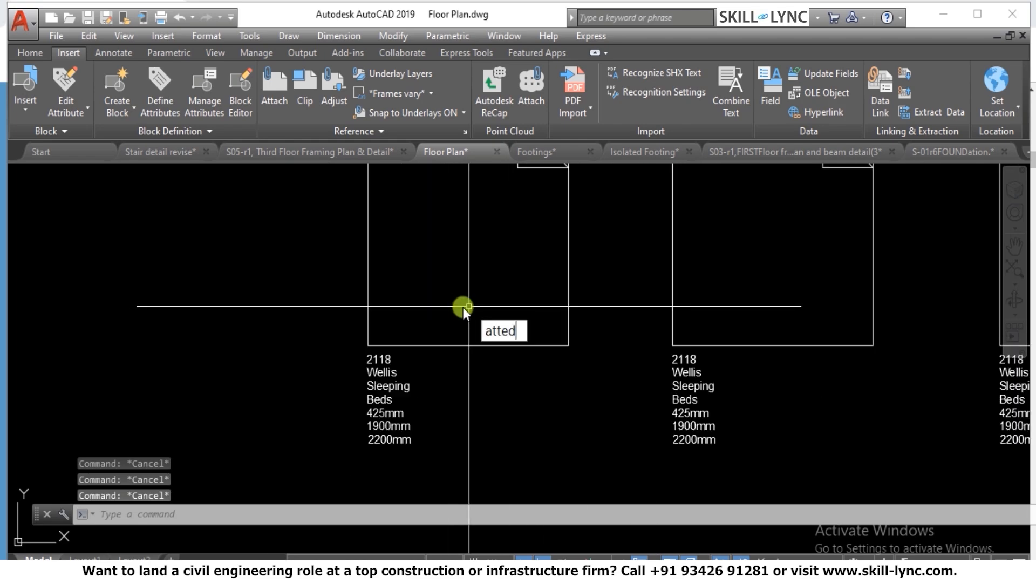
text(it)
key(Return)
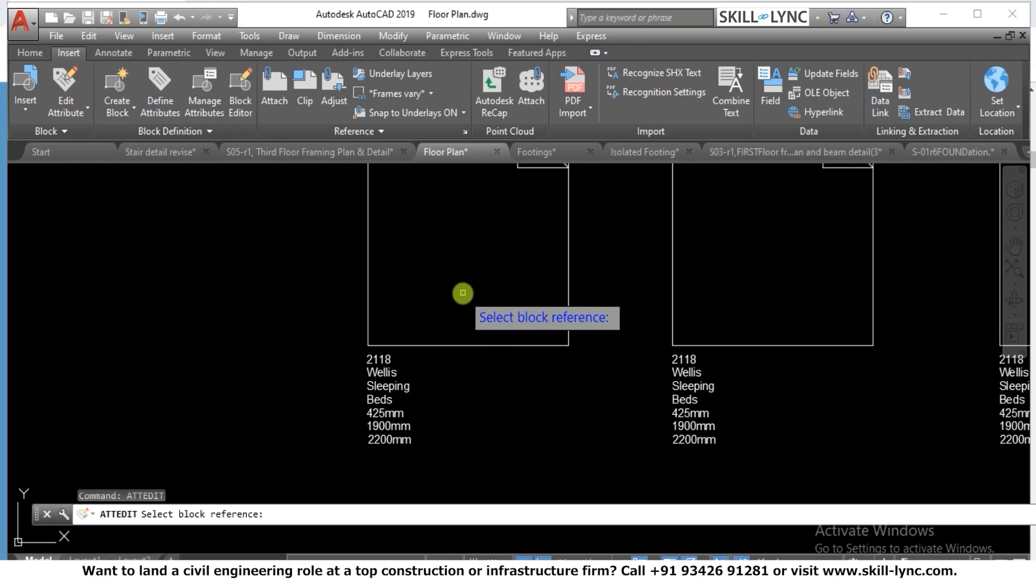
click(383, 359)
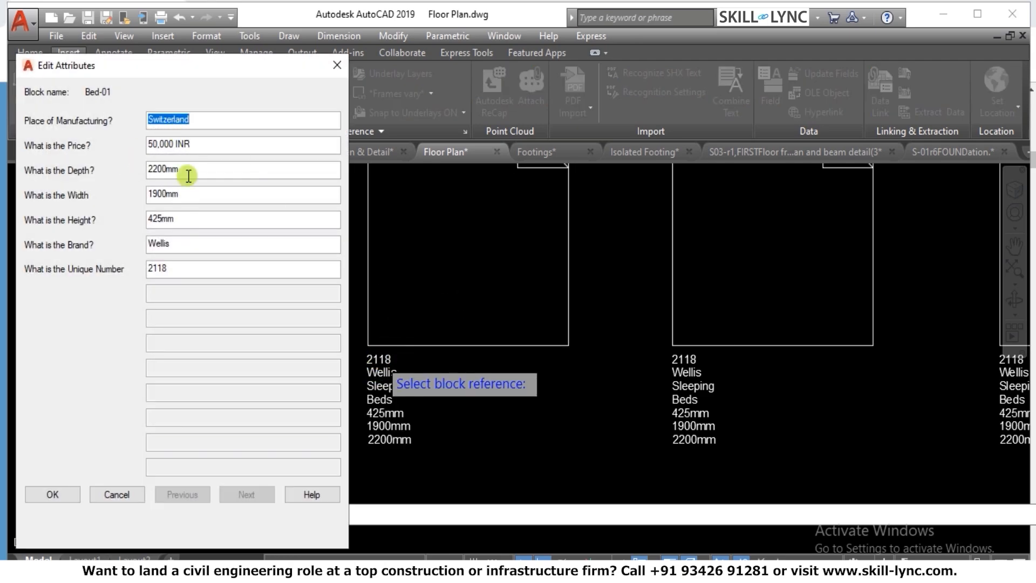
double_click(167, 269)
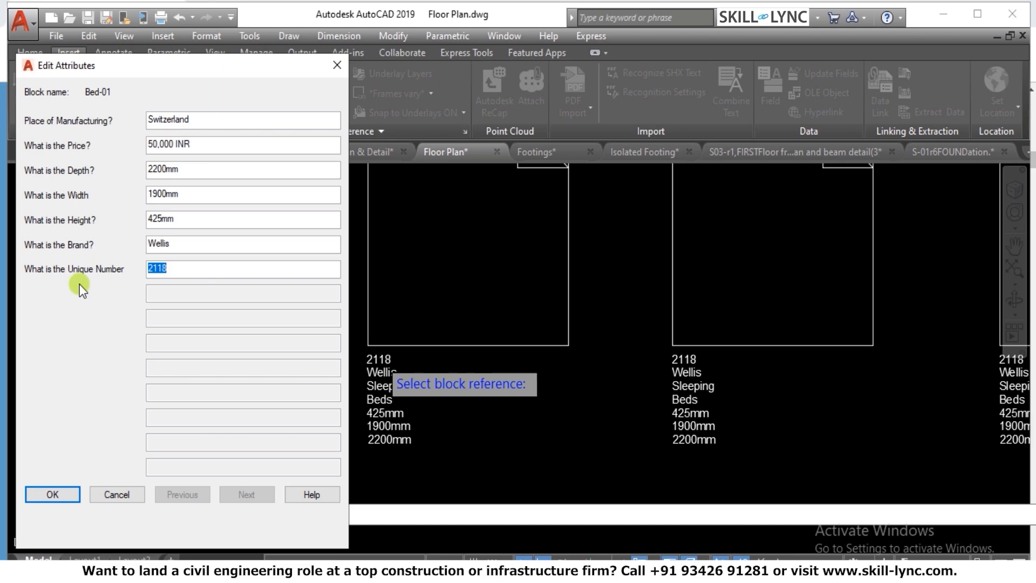
text(2001)
Set the first bed's price to 70,000INR, keep Switzerland as place of manufacturing, and apply the attribute changes
drag(196, 146, 127, 143)
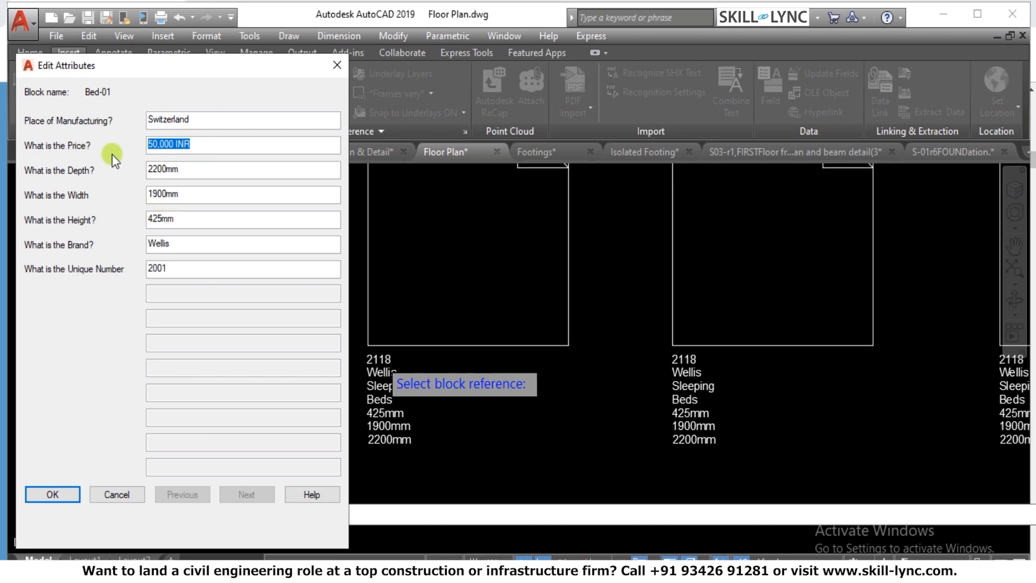
text(70,000INR)
drag(199, 120, 56, 147)
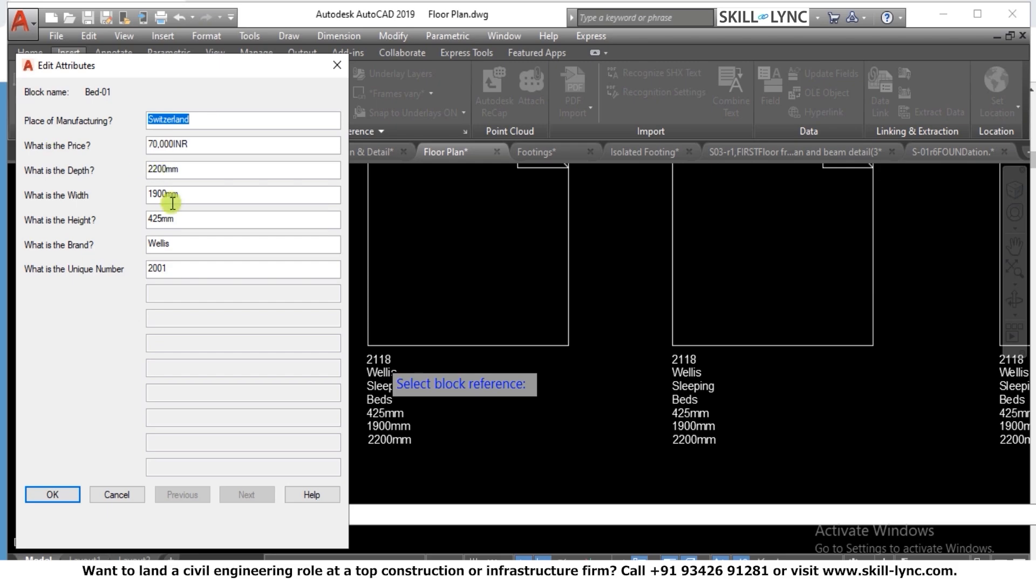
click(53, 494)
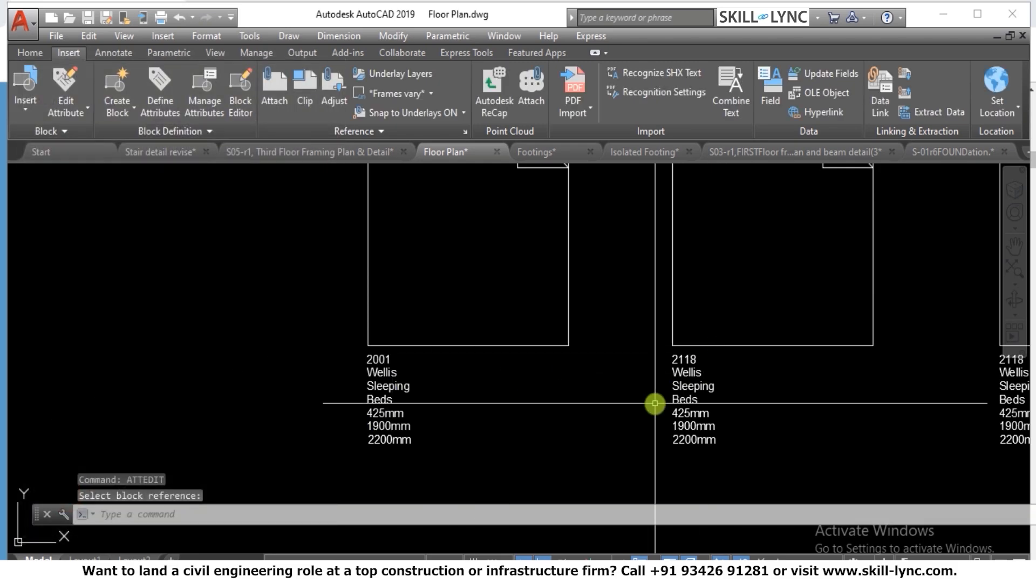
Edit the attributes of the second bed in the row with ATTEDIT and set its unique number to 2002
text(attede)
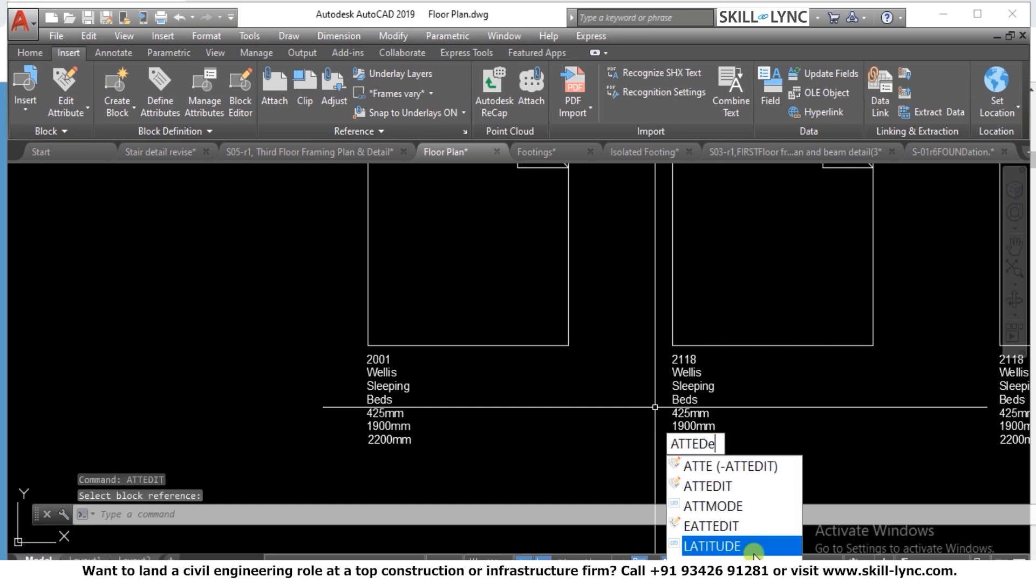
key(BackSpace)
text(it)
key(Return)
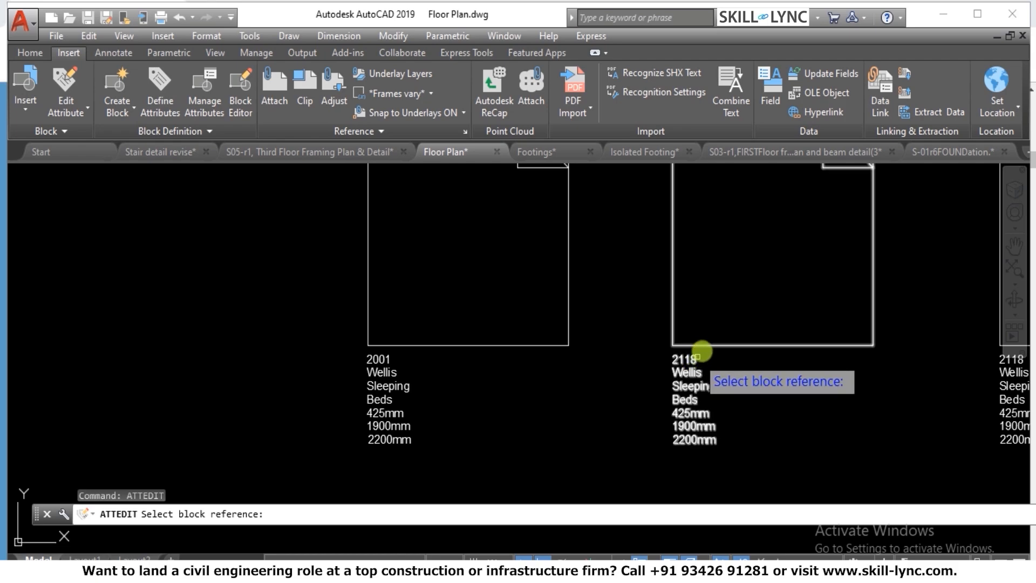
click(701, 352)
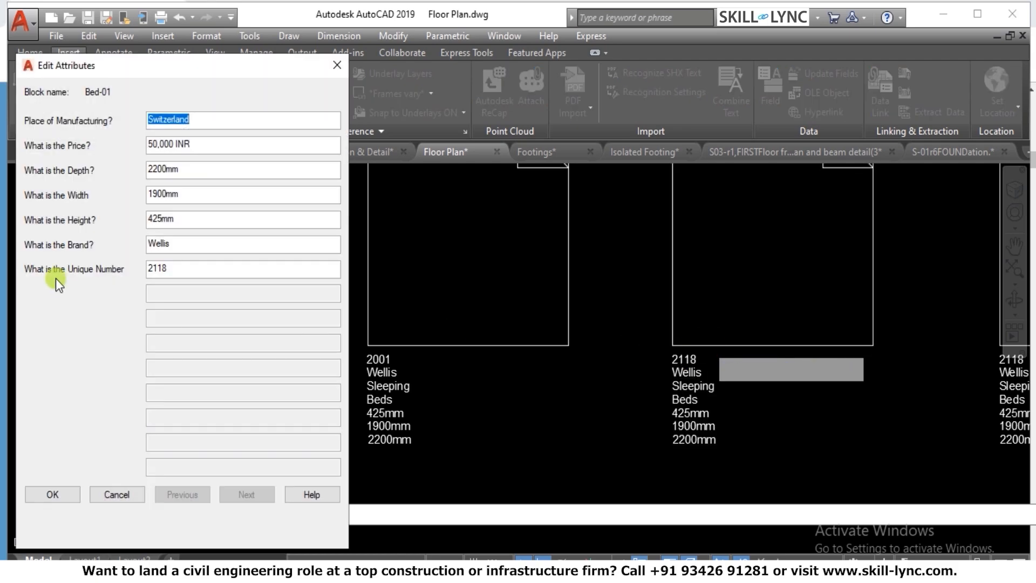
double_click(192, 269)
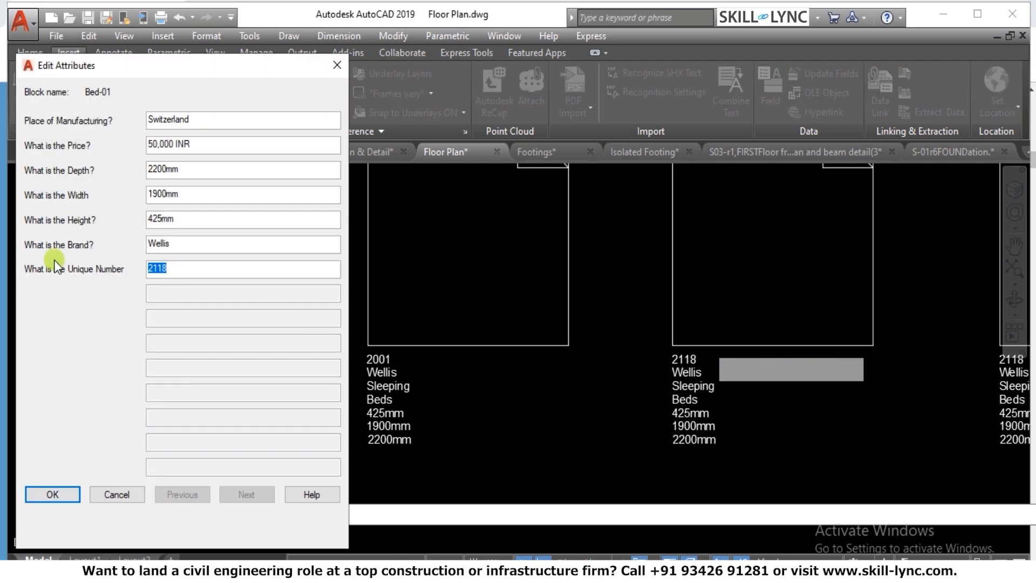
text(2002)
click(47, 499)
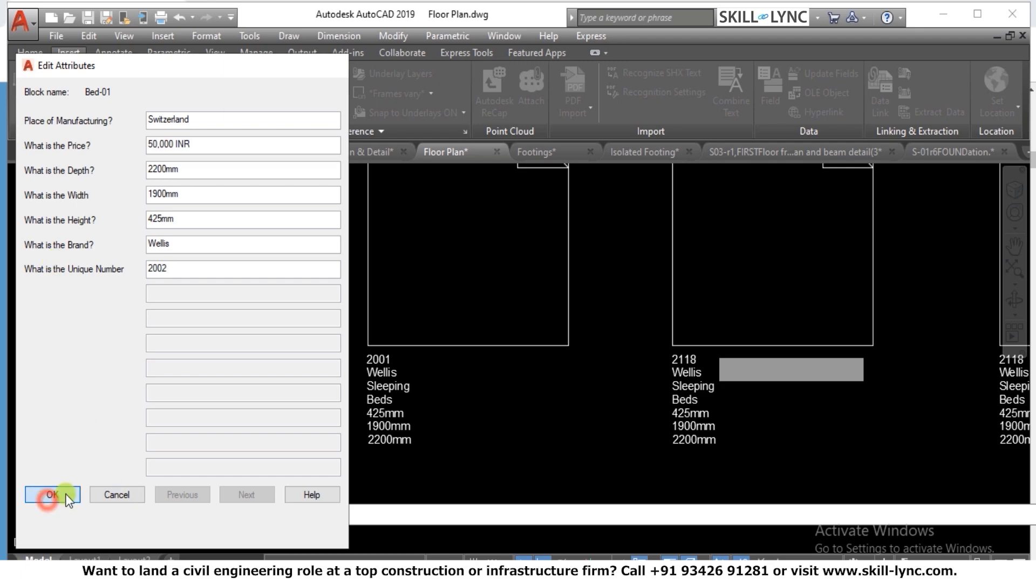
scroll(264, 296, down, 2)
scroll(740, 321, up, 2)
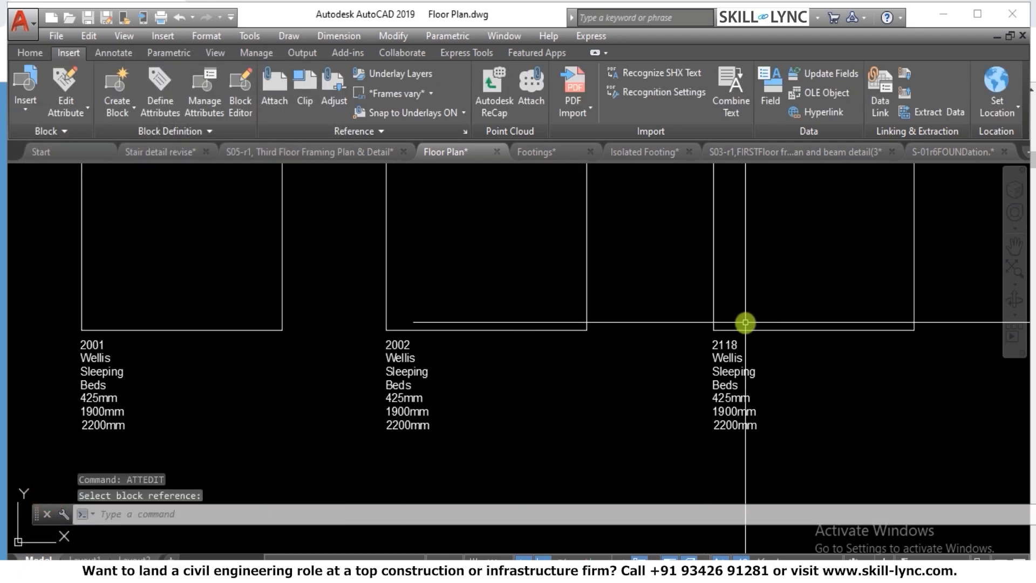
text(attdi)
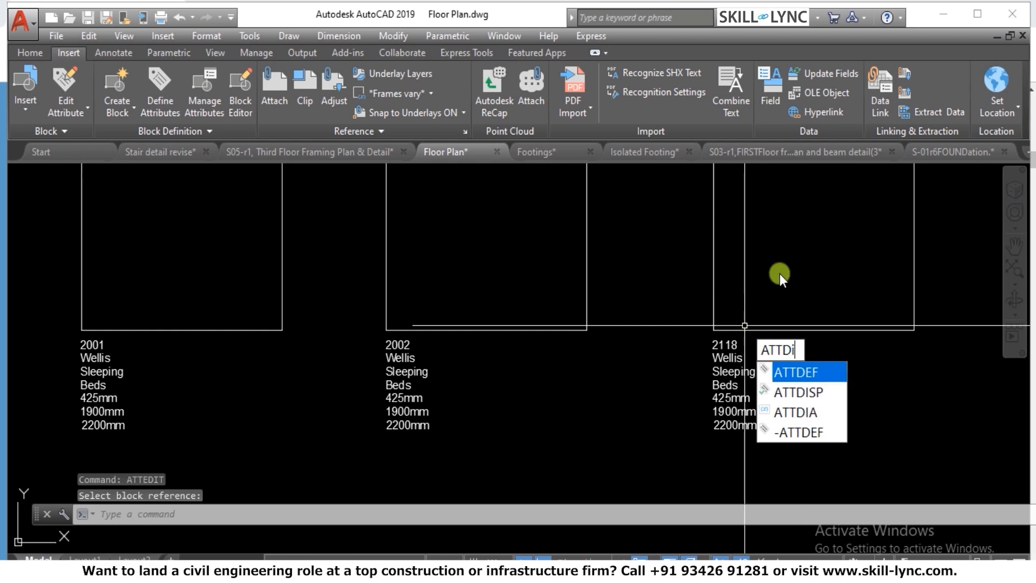
key(Escape)
key(Escape)
key(Escape)
Edit the attributes of the third bed in the row with ATTEDIT and set its unique number to 2003
text(atte)
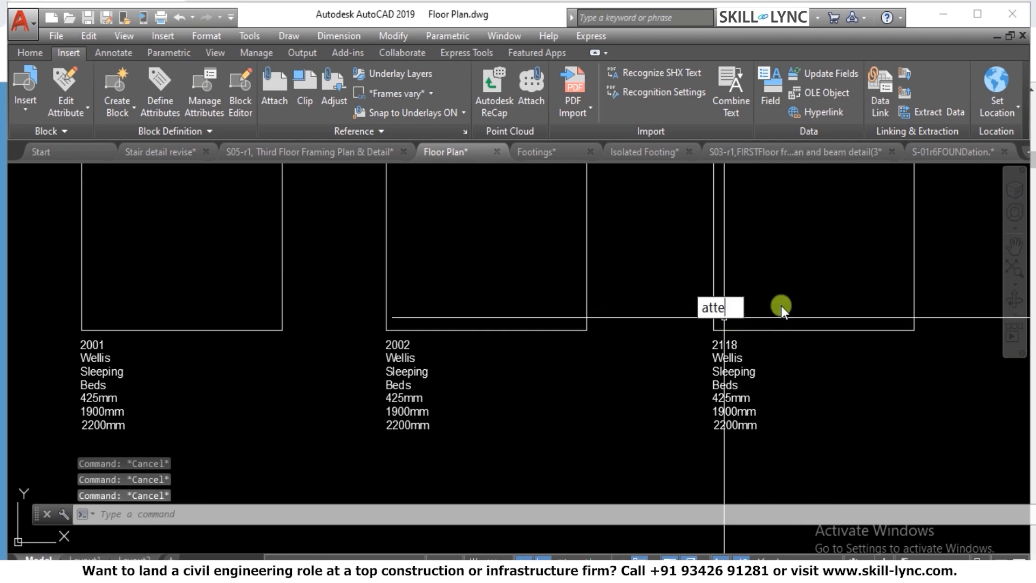
text(dit)
key(Return)
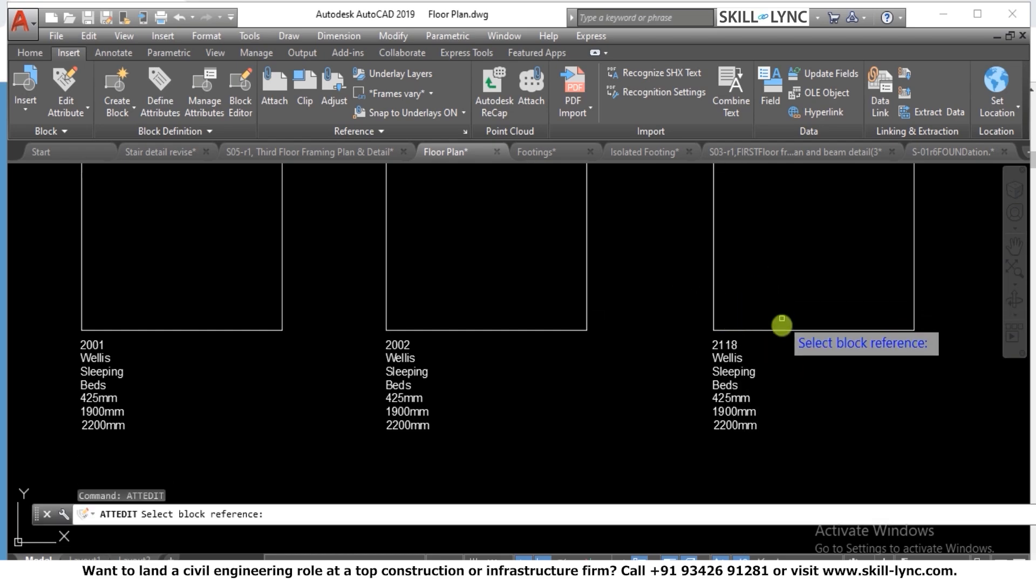
click(781, 331)
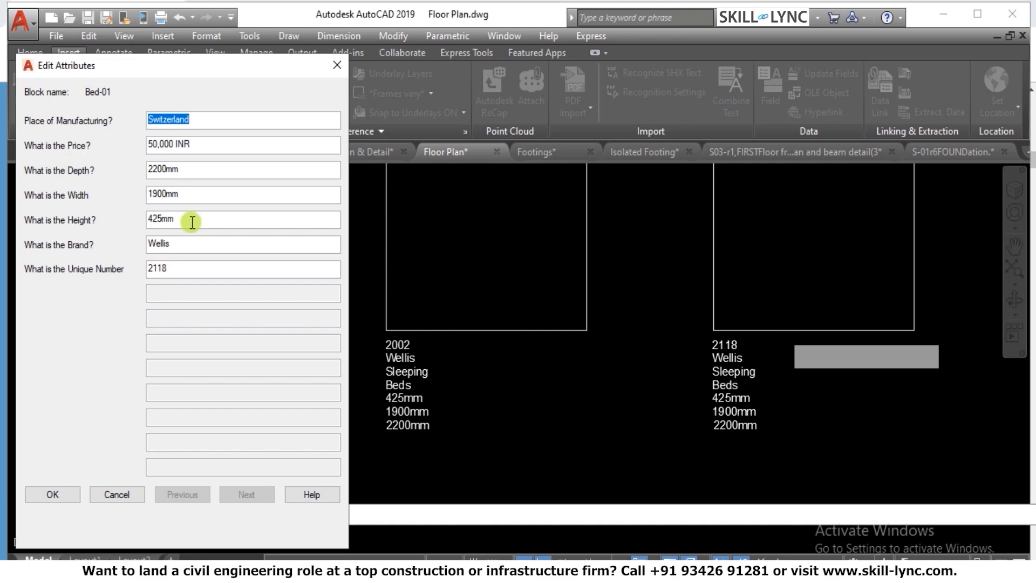
double_click(189, 270)
text(20)
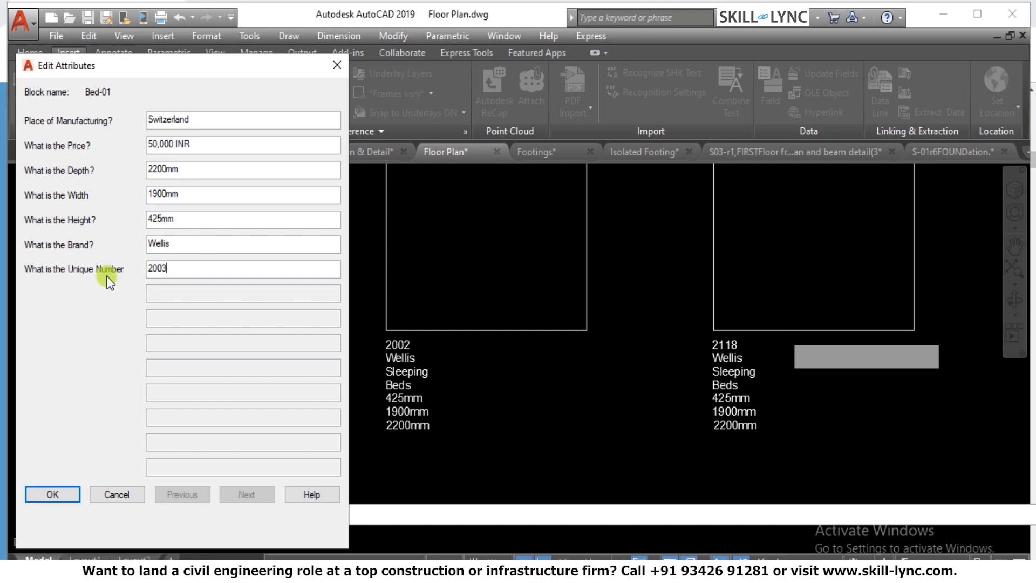
text(03)
click(54, 492)
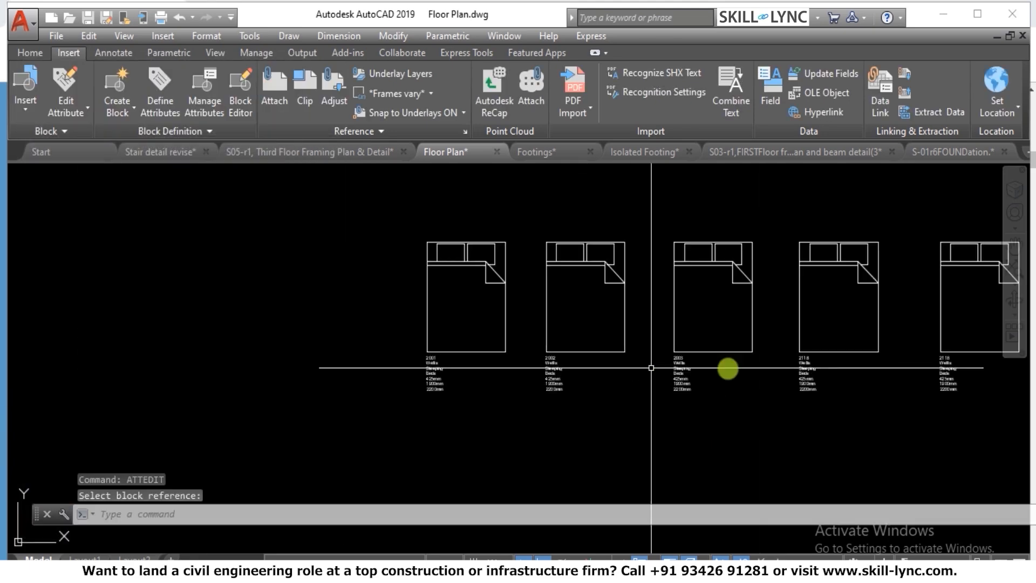
Edit the attributes of the fourth bed in the row with ATTEDIT and set its unique number to 2004
scroll(874, 363, up, 4)
text(atte)
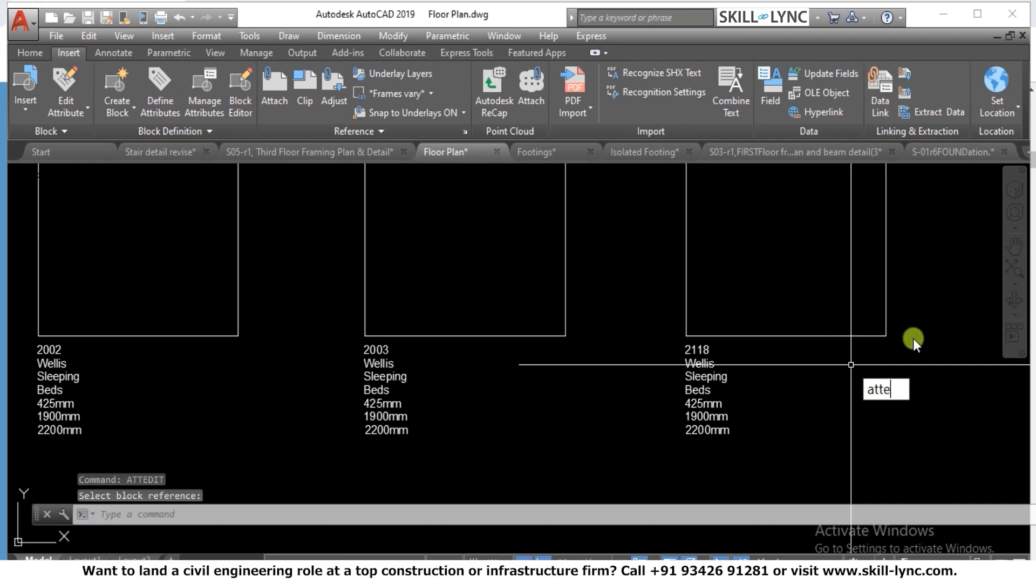
text(dit)
key(Return)
click(821, 337)
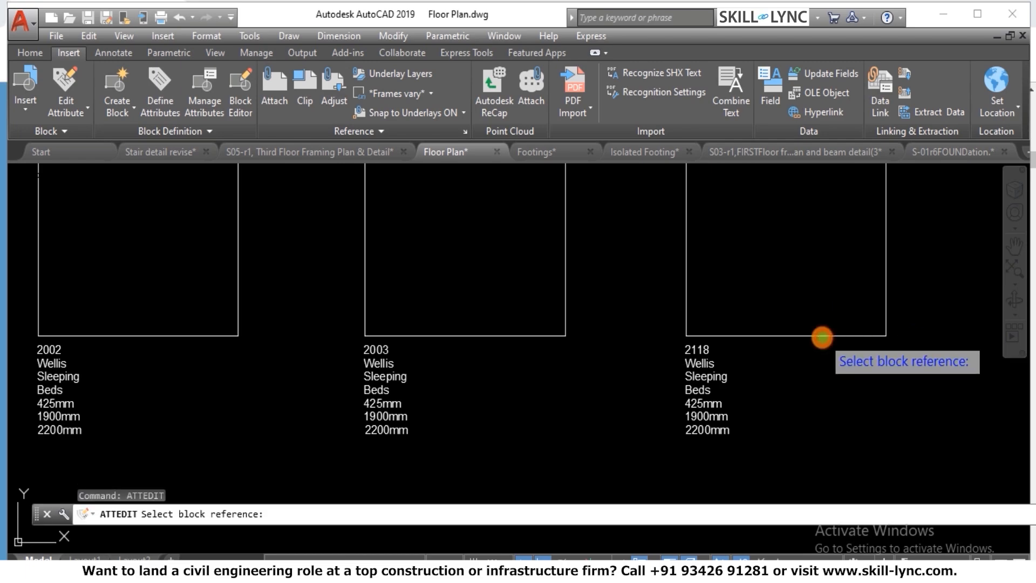
double_click(183, 268)
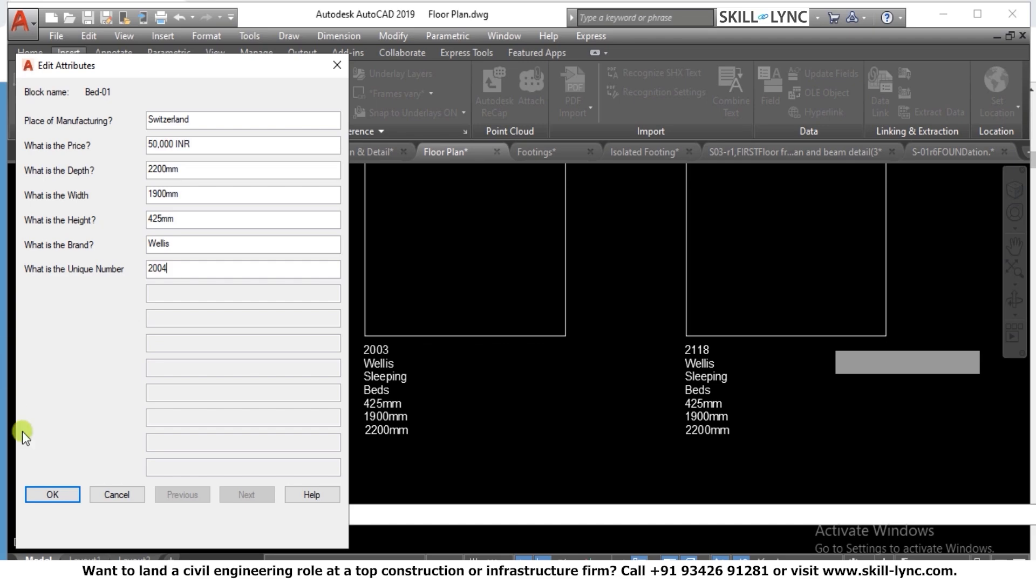
click(52, 494)
key(Return)
Edit the attributes of the fifth bed in the row with ATTEDIT and set its unique number to 2005
scroll(683, 359, down, 3)
scroll(689, 417, up, 5)
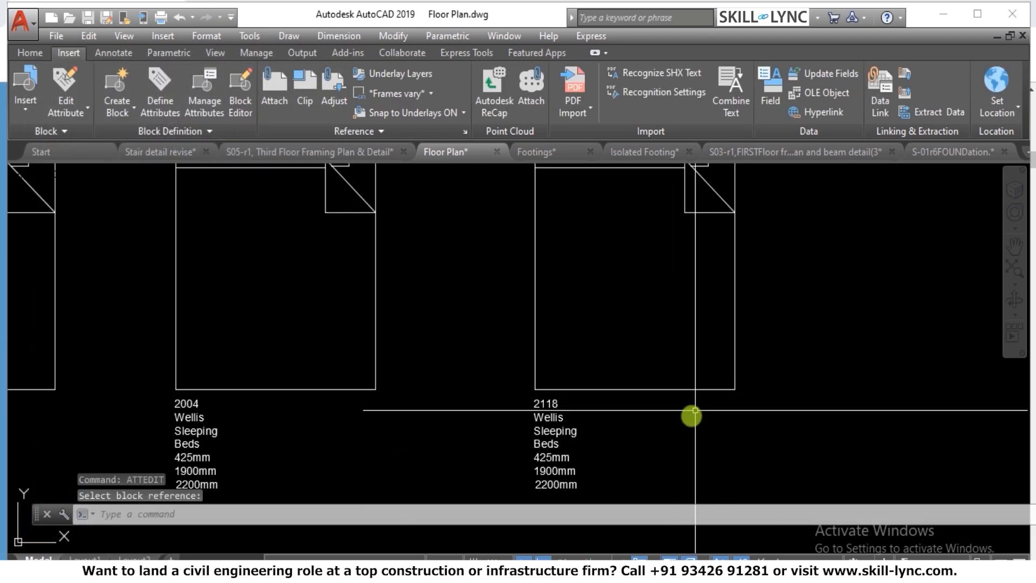
text(atted)
key(Return)
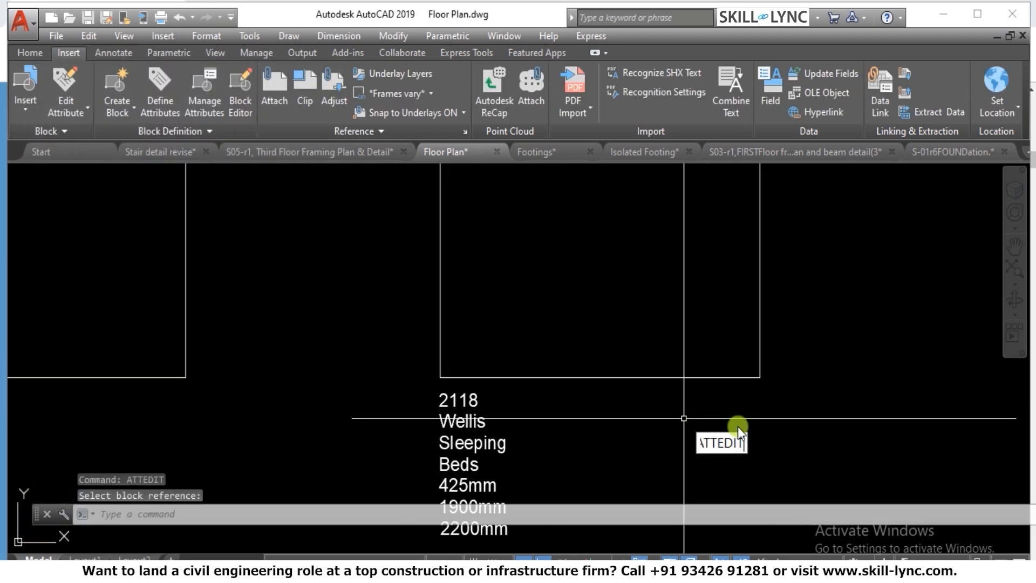
click(718, 379)
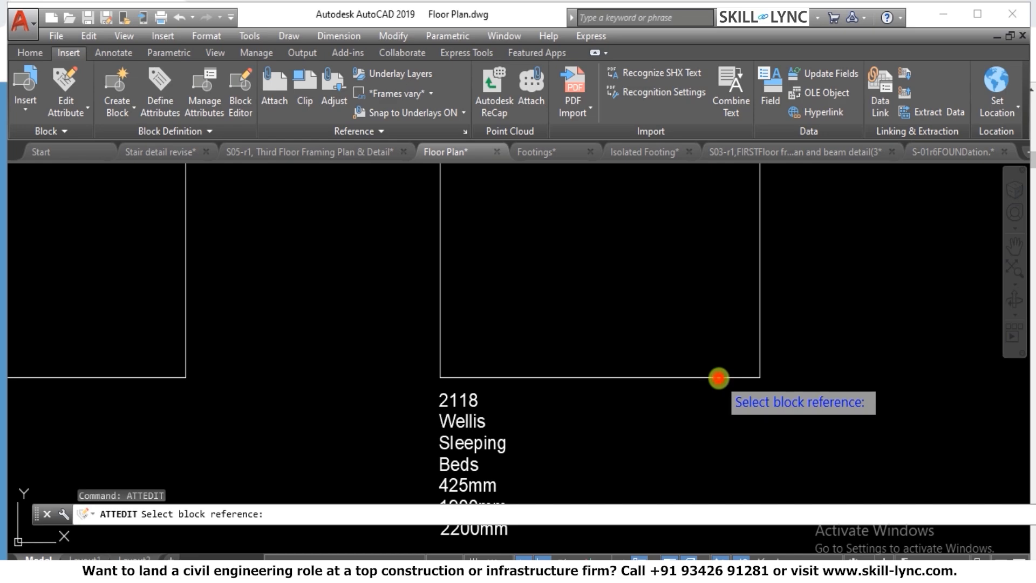
click(176, 271)
drag(176, 271, 121, 267)
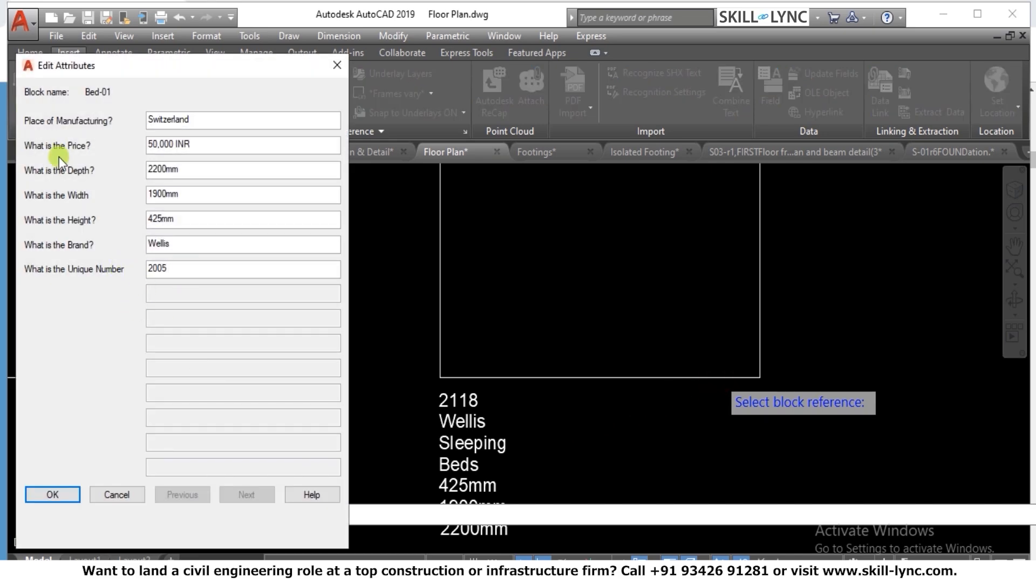
click(52, 495)
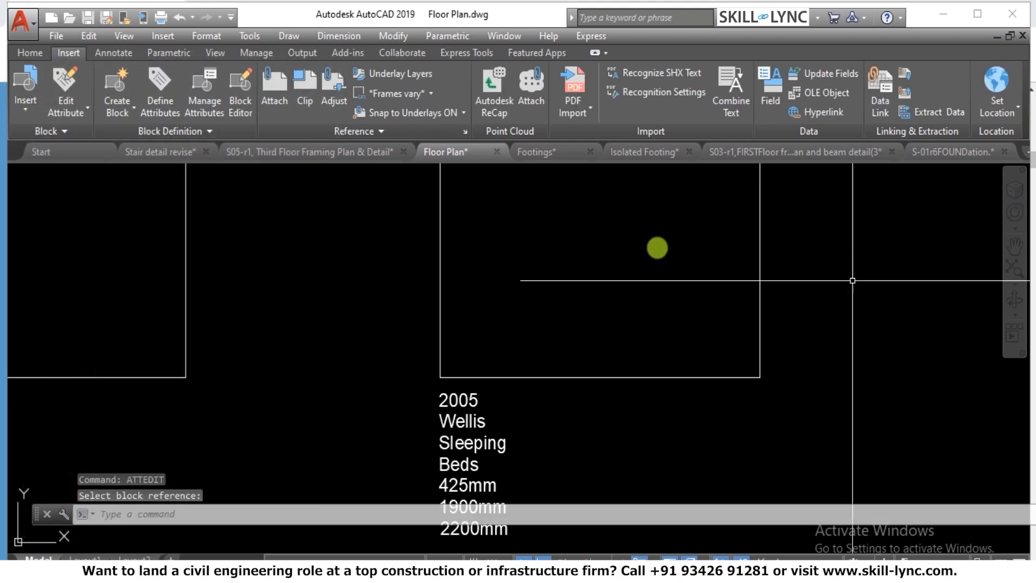
Open the Block Attribute Manager with BATTMAN, choose the Bed-01 block and enlarge the dialog to show more attribute columns
scroll(642, 296, down, 5)
scroll(245, 338, up, 2)
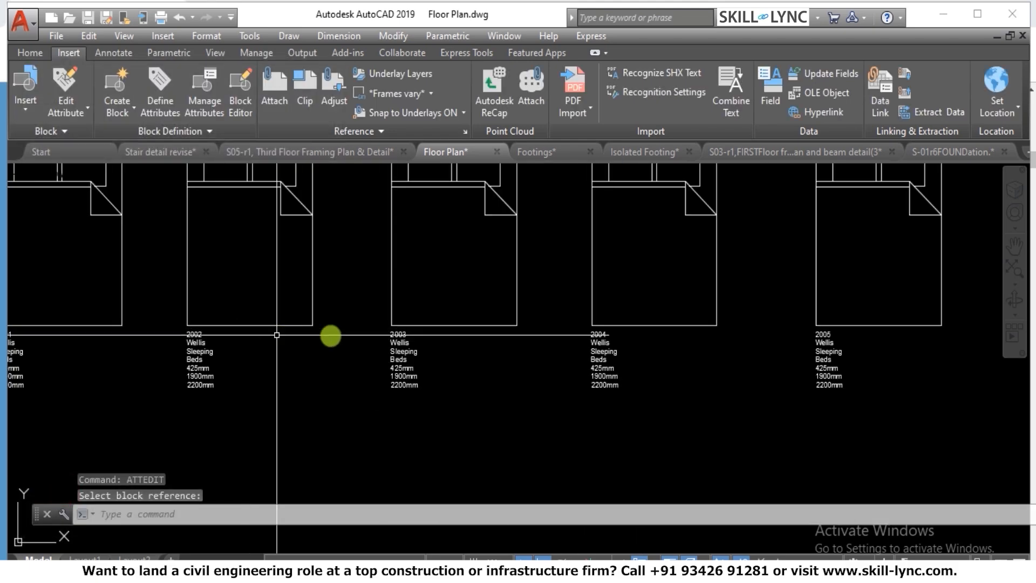
scroll(300, 307, down, 2)
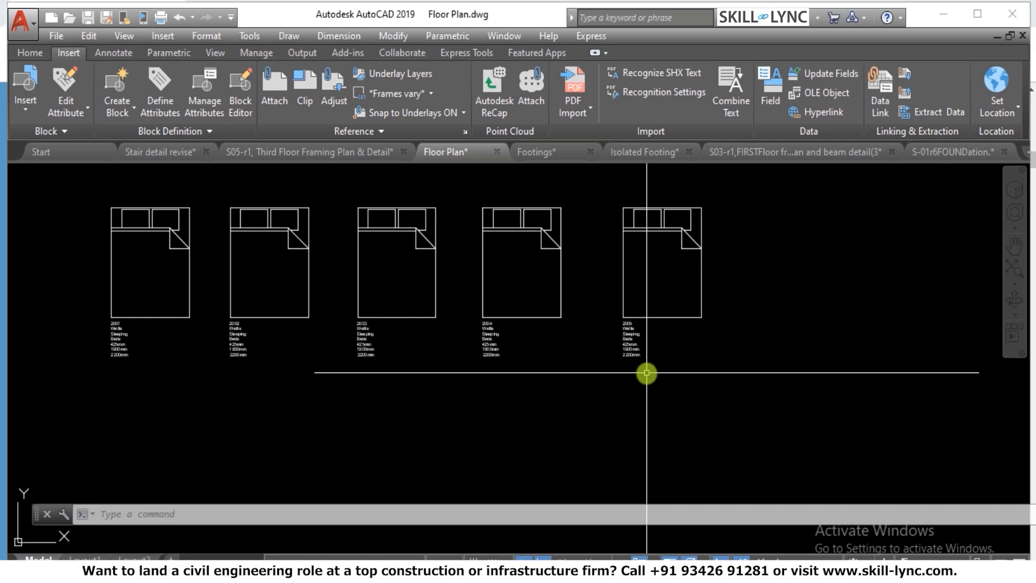
text(b)
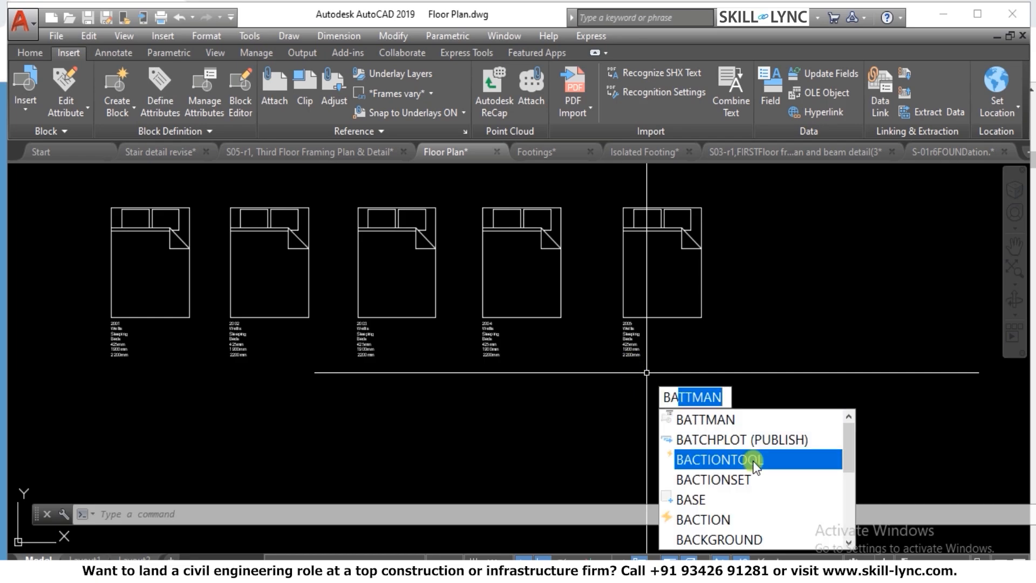
click(740, 417)
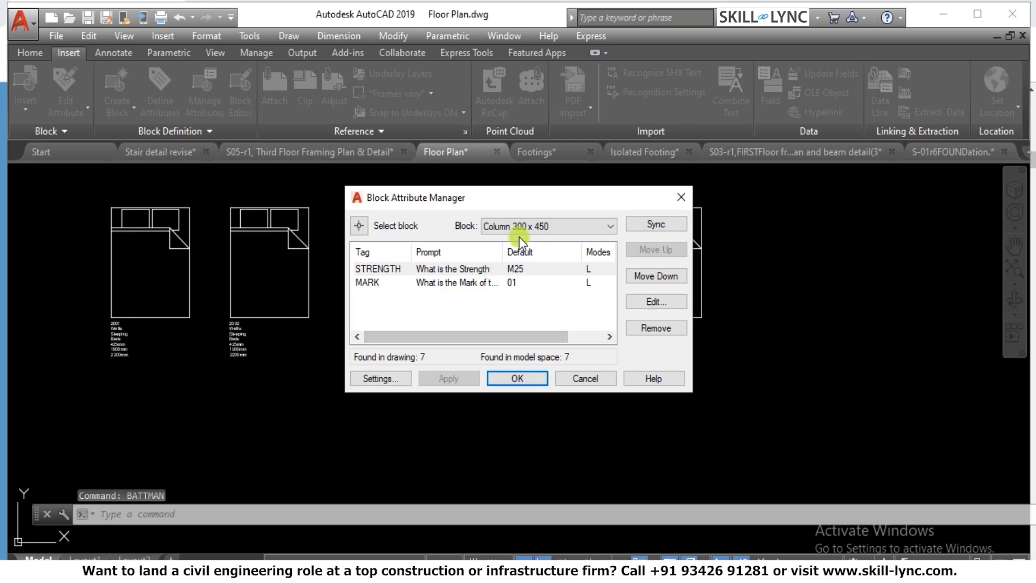
click(519, 228)
click(523, 238)
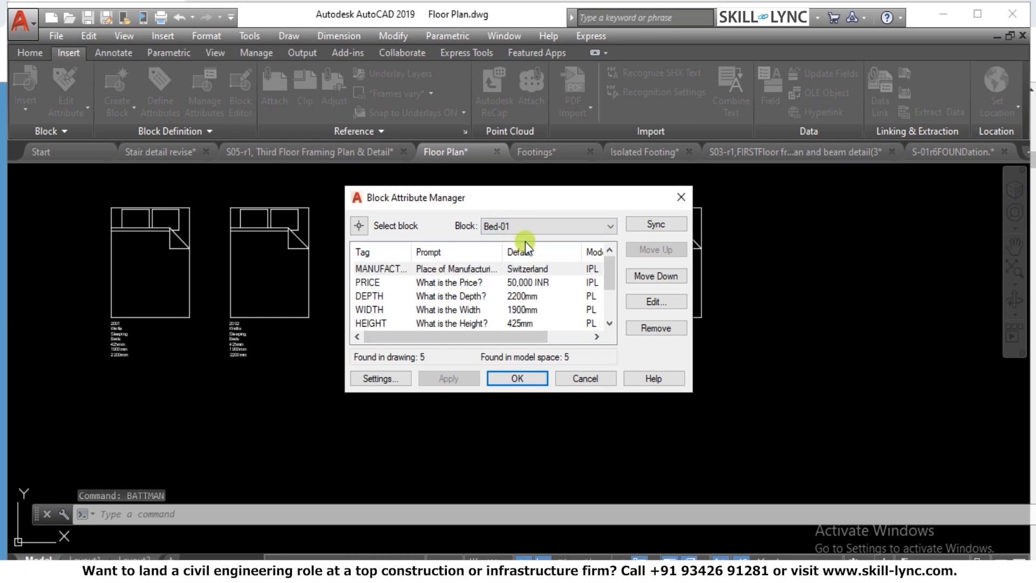
drag(608, 276, 609, 312)
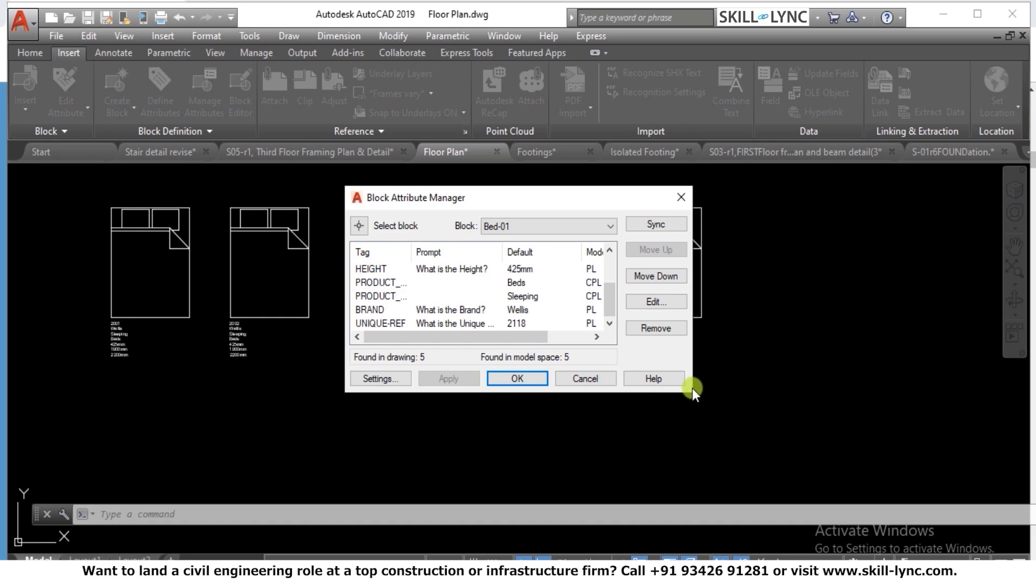
drag(693, 390, 858, 492)
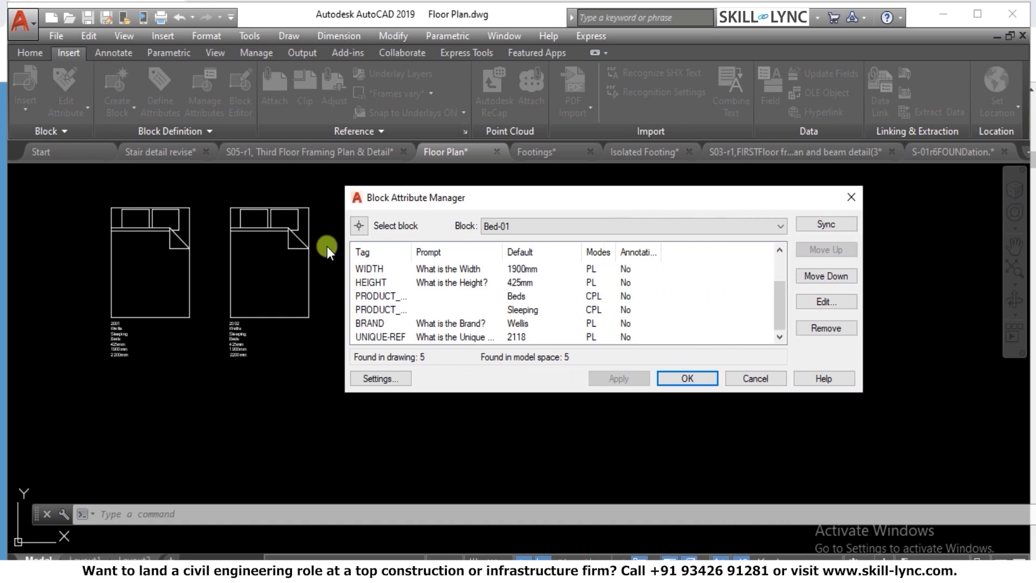
Review the UNIQUE-REF attribute's tag, prompt and default value, and check the manager's attribute display settings
click(371, 269)
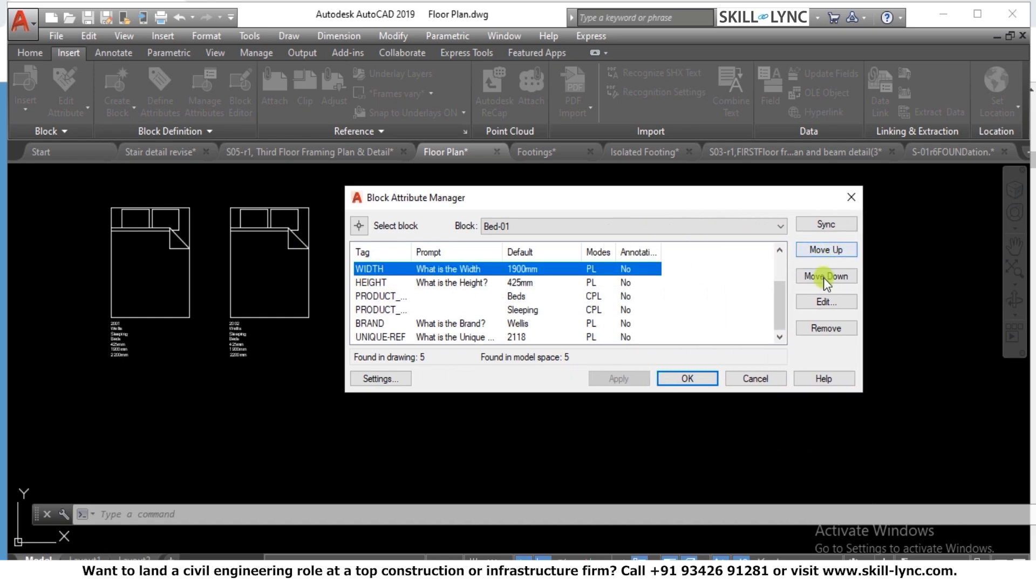
scroll(518, 297, up, 1)
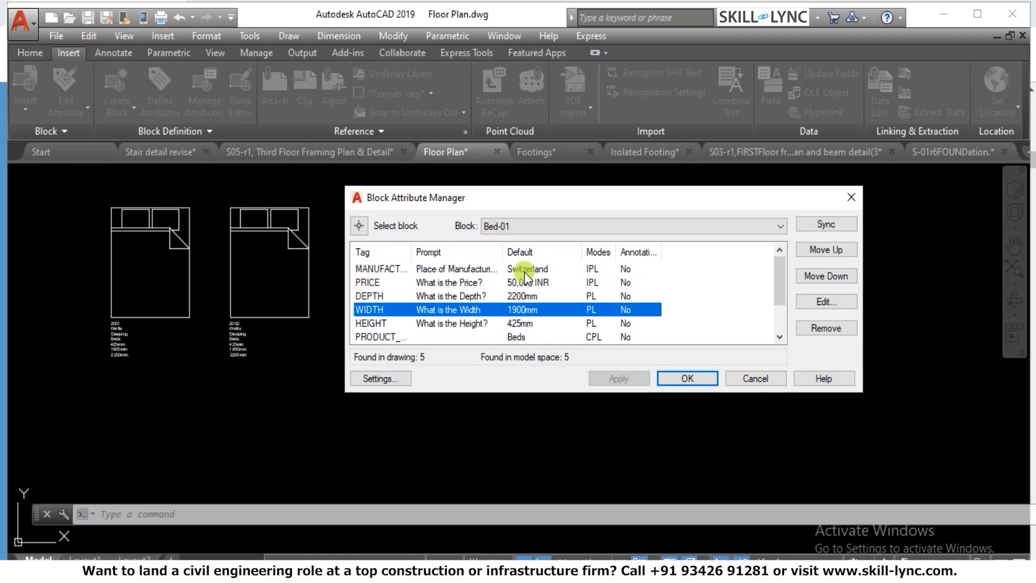
scroll(530, 261, down, 1)
click(395, 337)
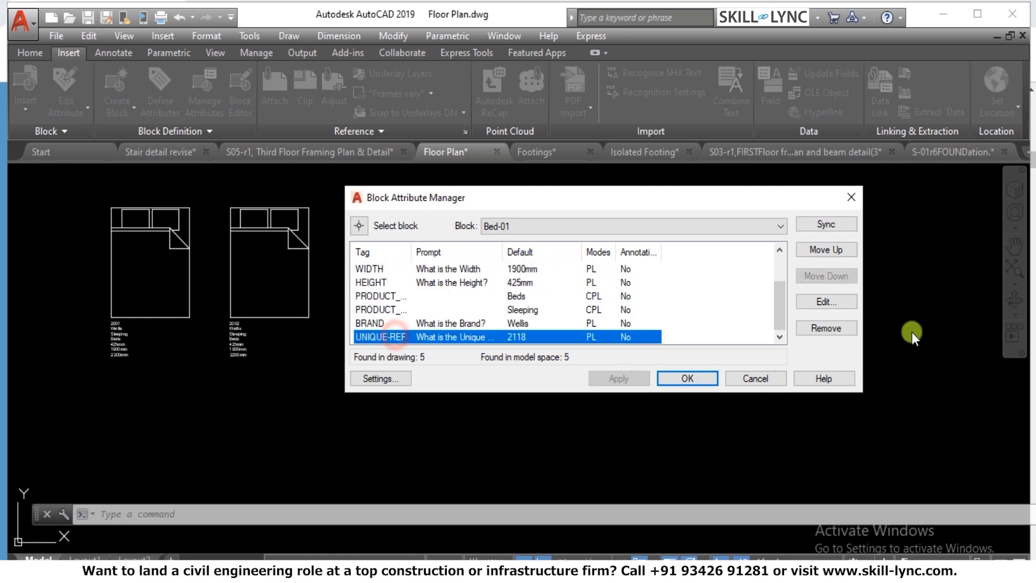
click(840, 301)
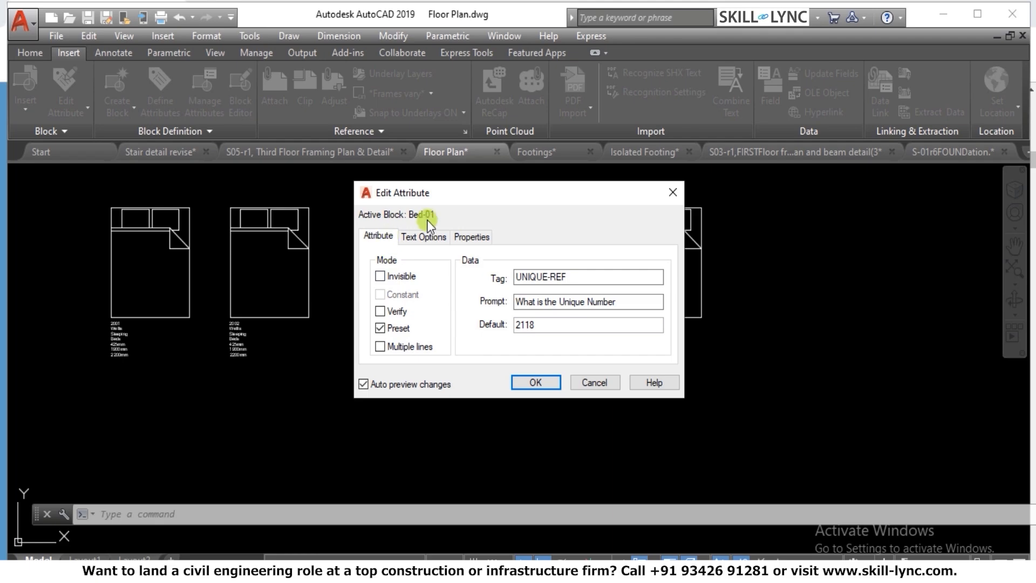
drag(645, 276, 523, 277)
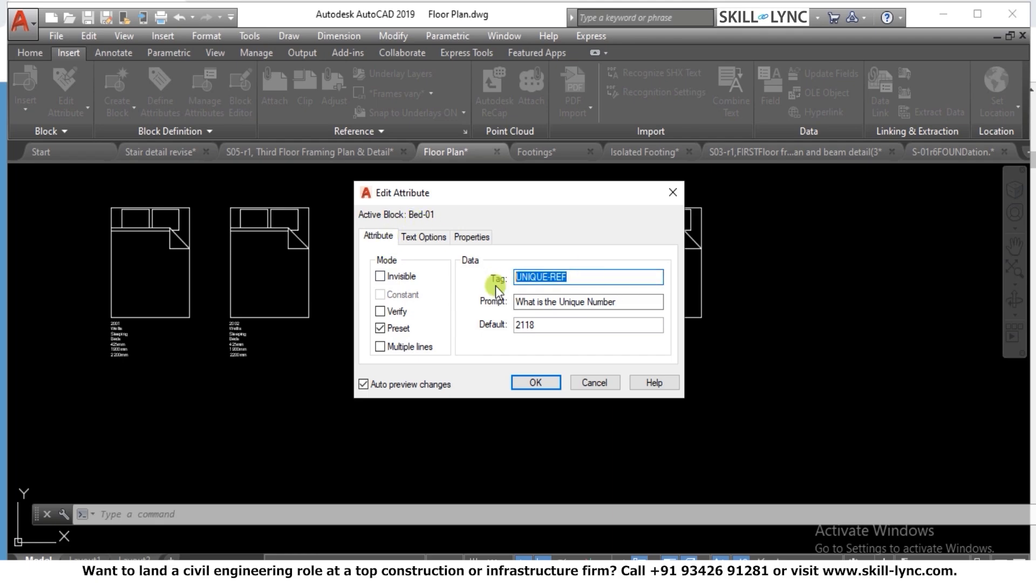
drag(558, 330, 541, 328)
drag(629, 302, 488, 301)
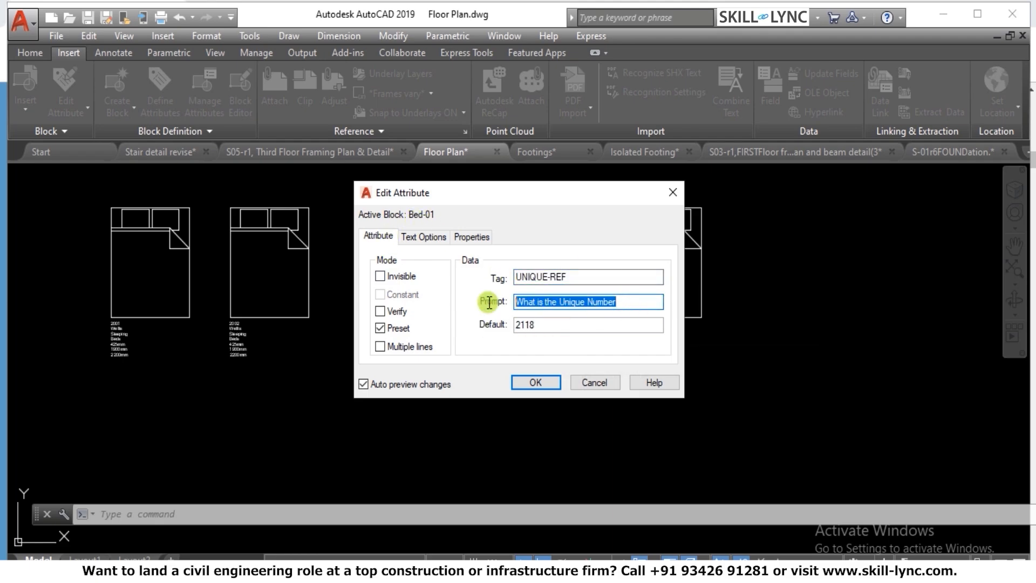
click(530, 384)
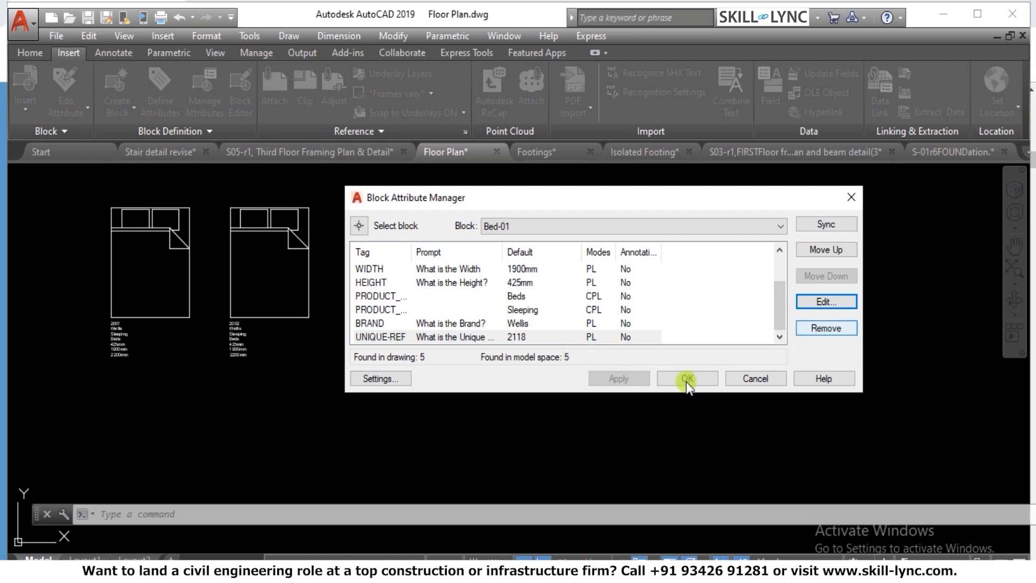
click(385, 378)
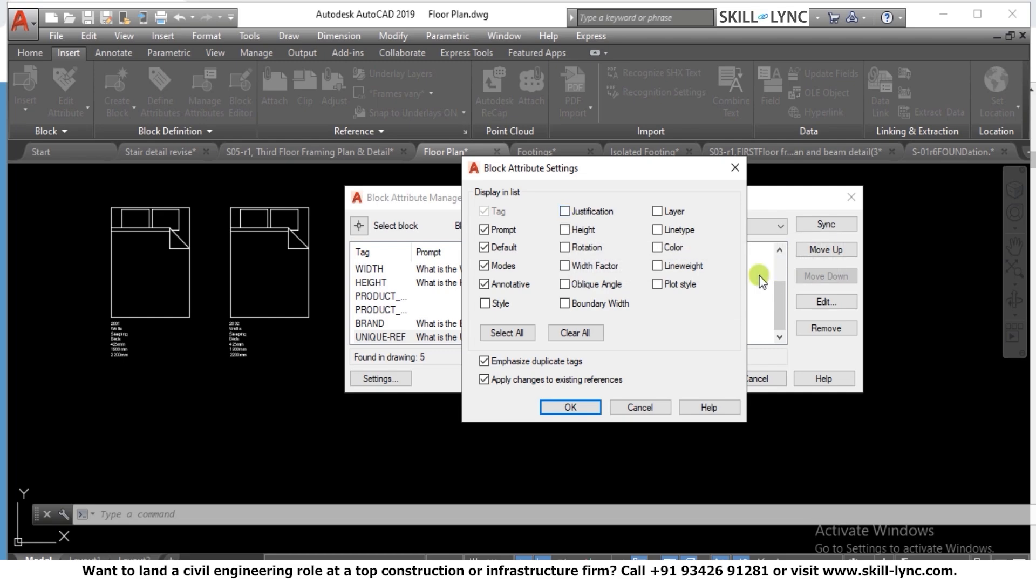
click(569, 408)
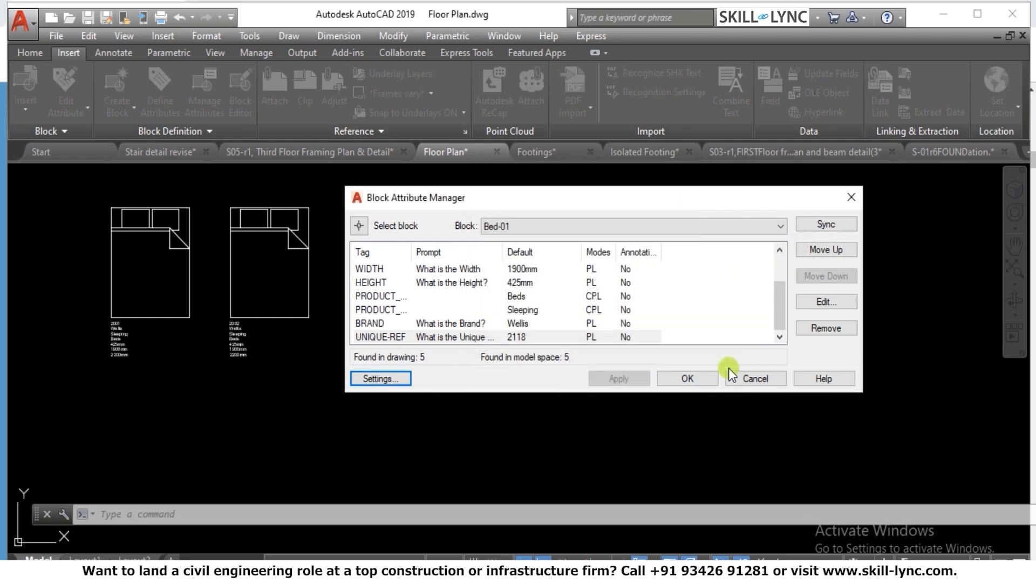
Open the UNIQUE-REF attribute for editing and examine its text options, including justification and height
click(384, 338)
click(827, 307)
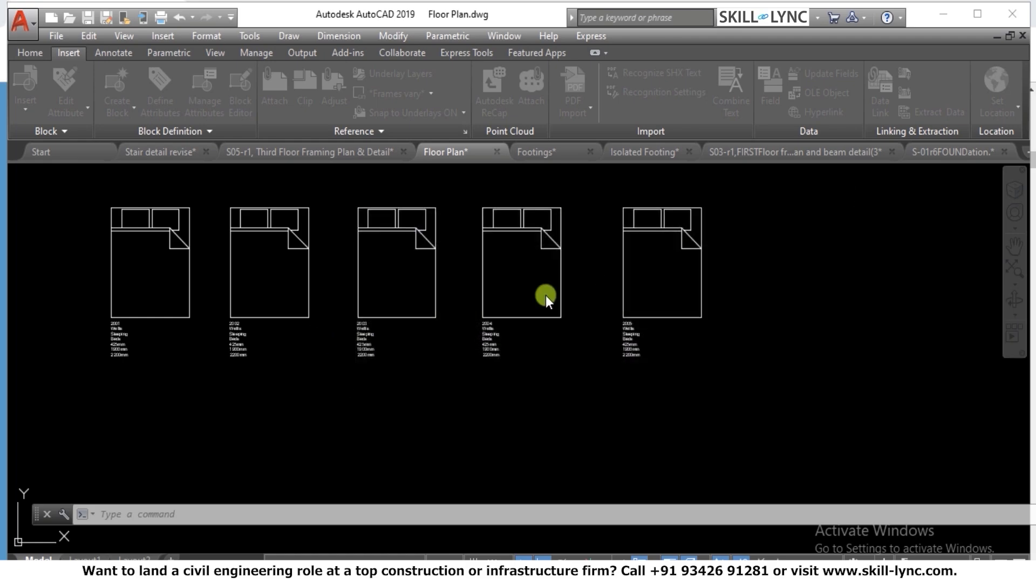
click(430, 238)
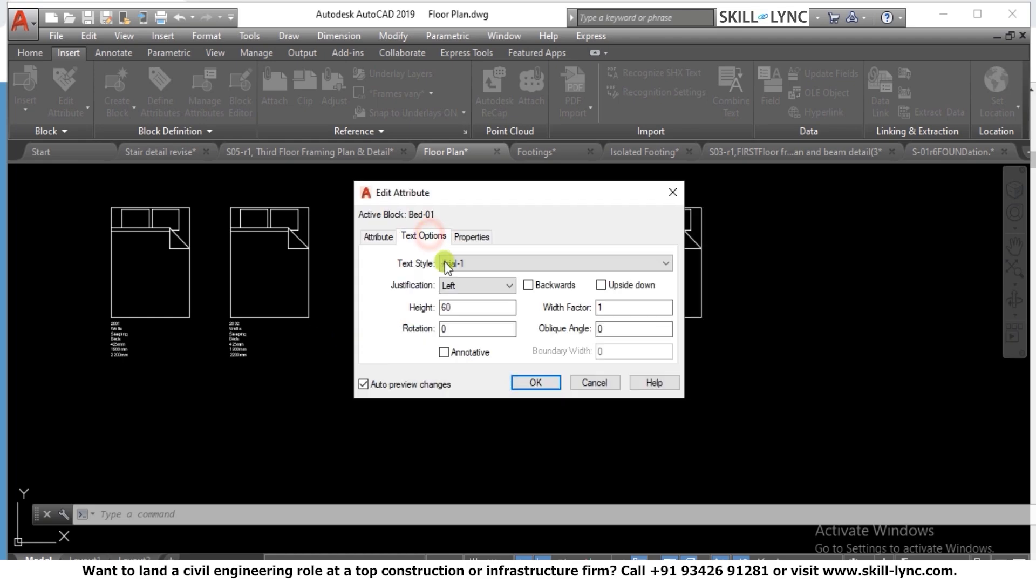
click(465, 284)
click(466, 285)
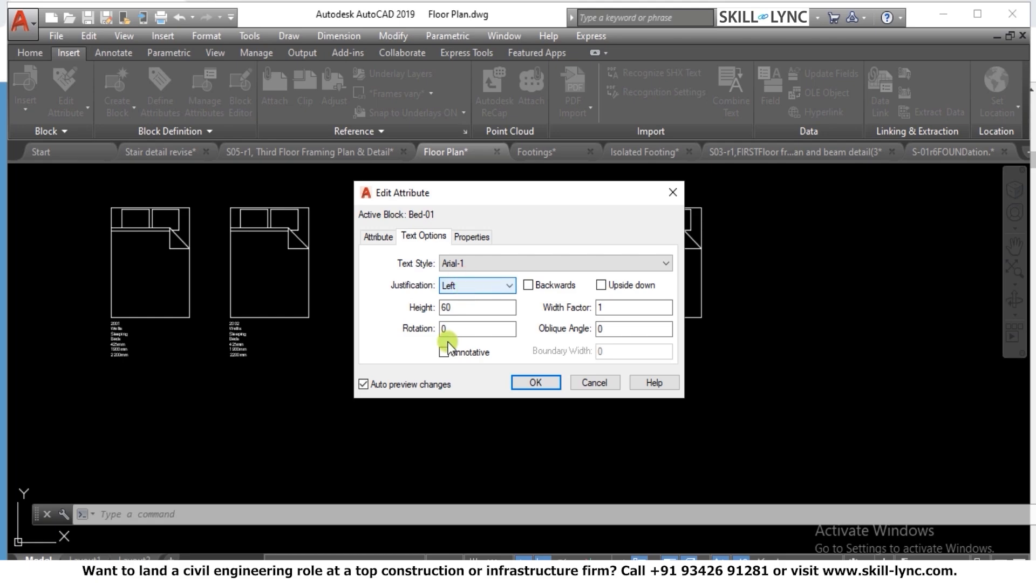
double_click(473, 307)
Set the UNIQUE-REF attribute's color to Red in its properties, keeping it on layer 0
click(474, 241)
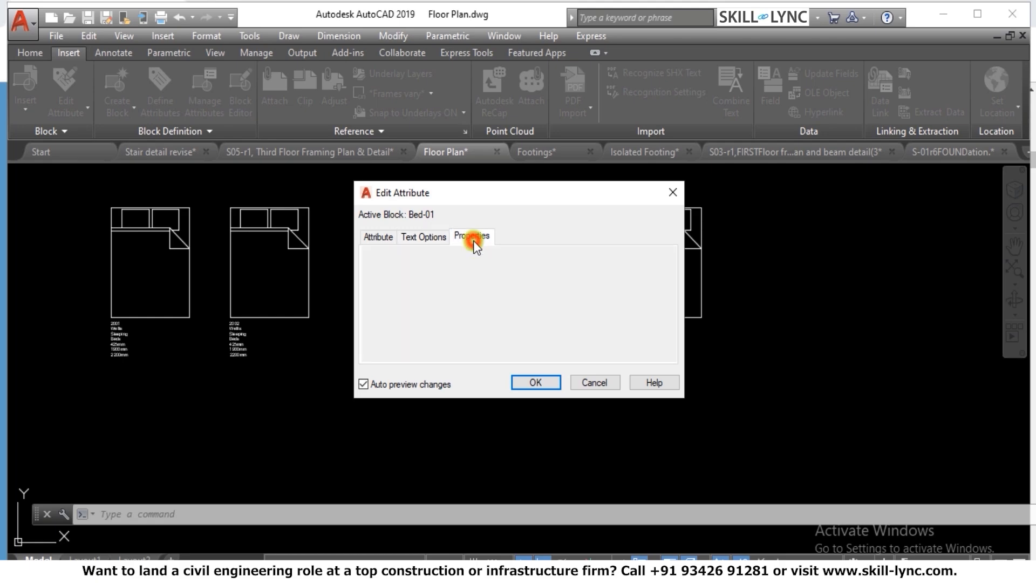
click(473, 263)
click(473, 263)
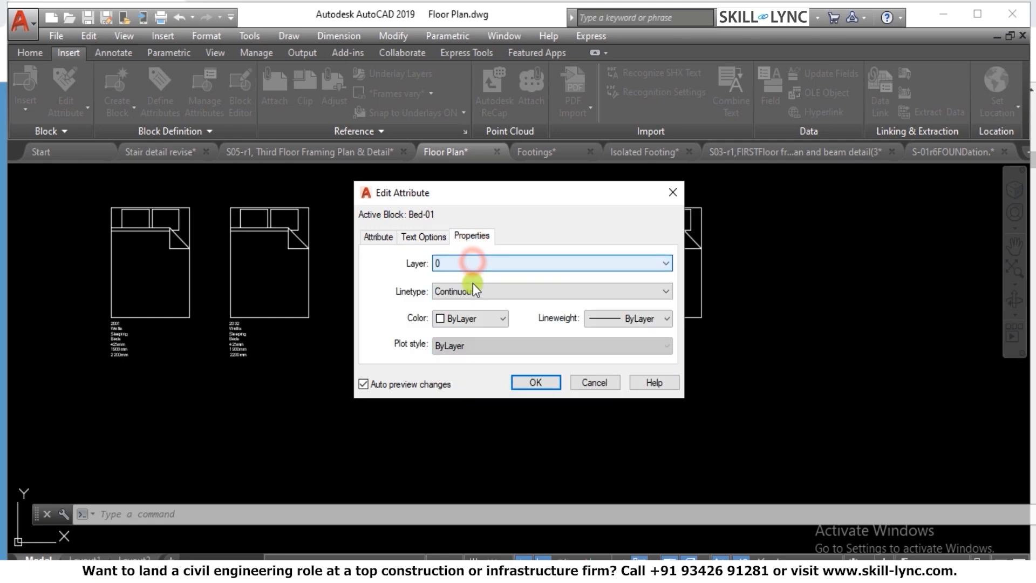
click(470, 319)
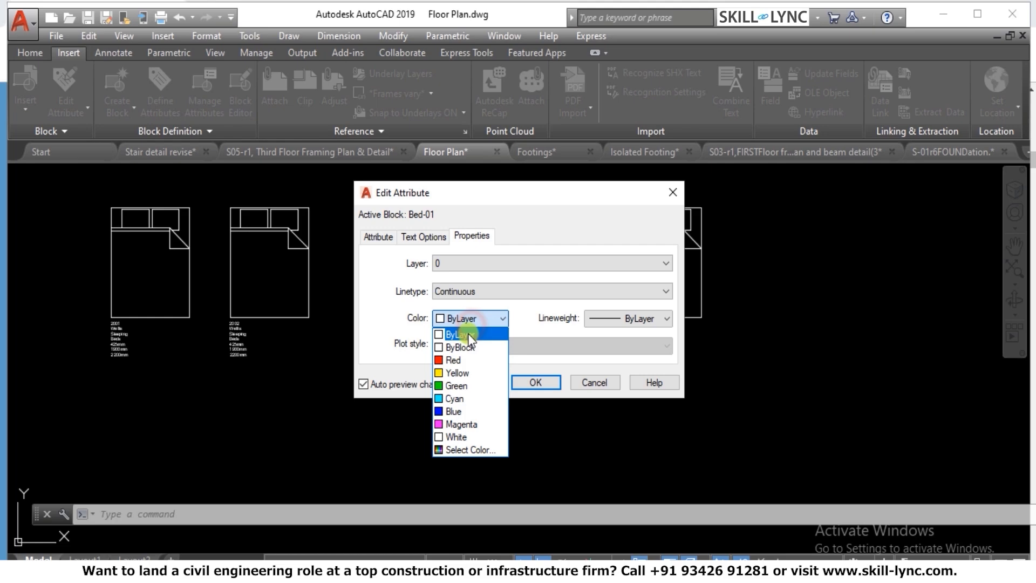
click(459, 361)
click(535, 382)
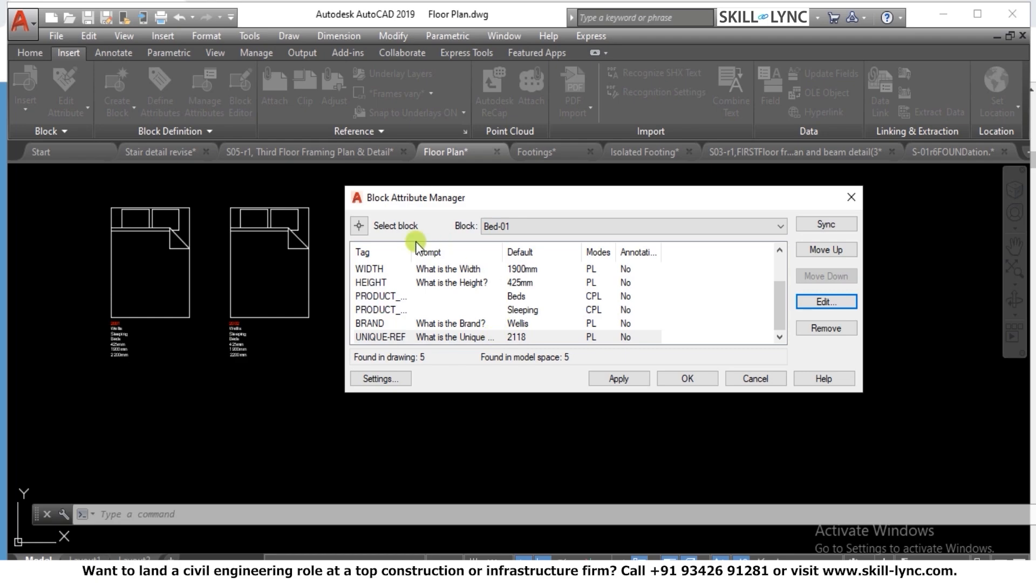
Save the changed Bed-01 attributes and pick the fourth bed in the drawing to review its attribute list
click(359, 225)
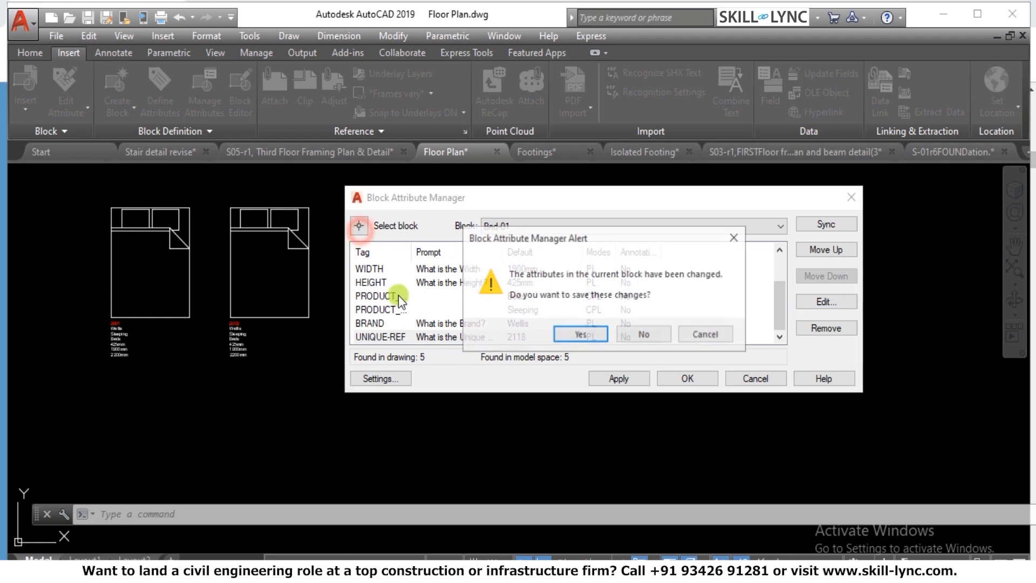
click(574, 340)
click(531, 316)
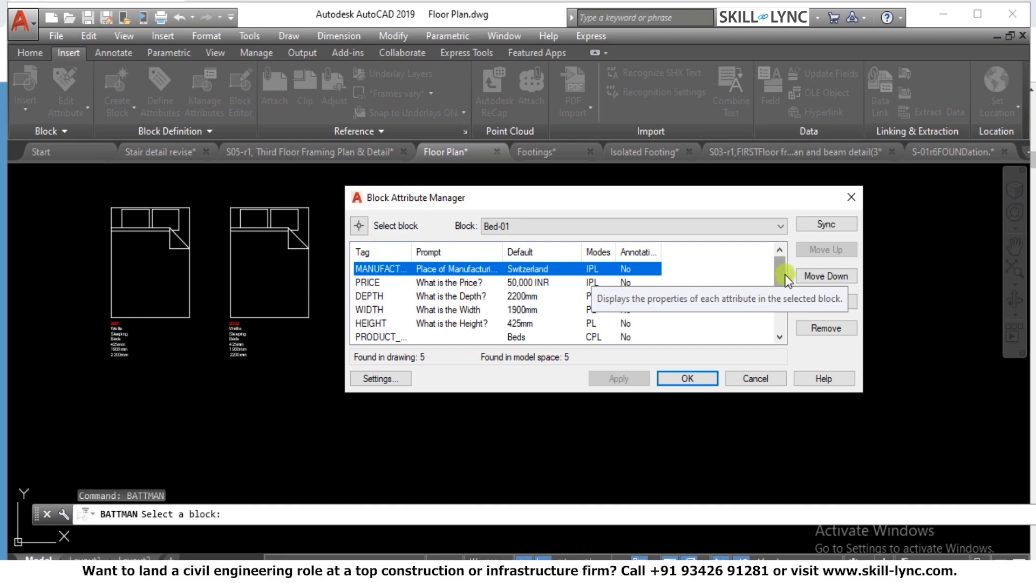
drag(779, 285, 765, 248)
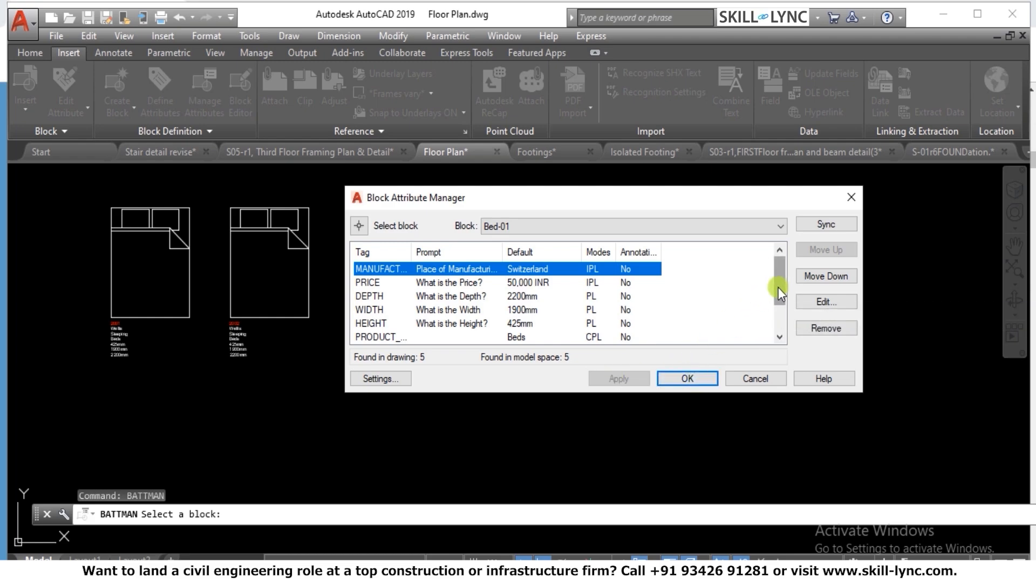
mouse_move(778, 288)
mouse_down()
mouse_move(778, 318)
mouse_move(773, 274)
mouse_move(766, 330)
mouse_move(766, 274)
mouse_move(765, 296)
mouse_up()
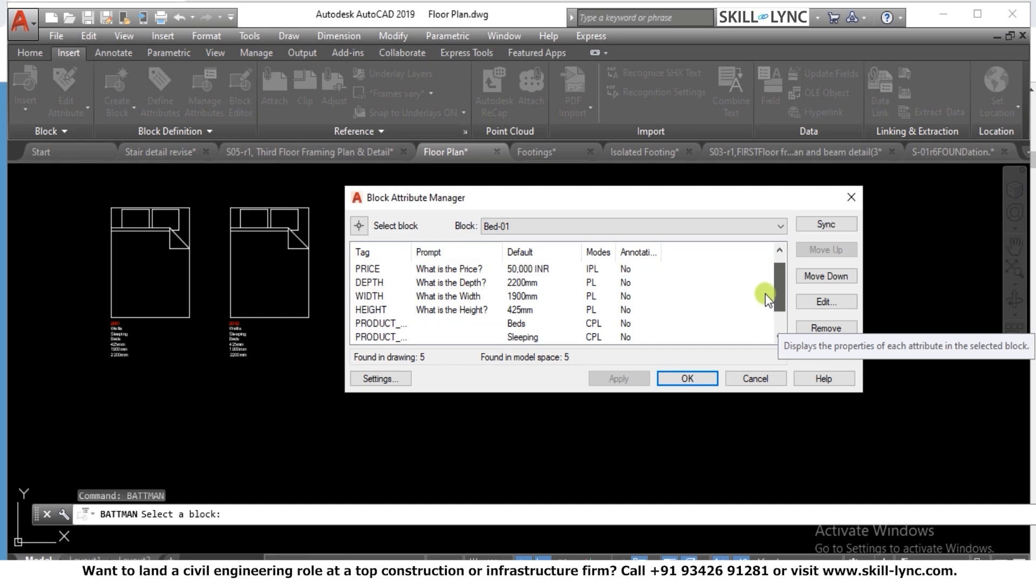
Edit the PRICE attribute of Bed-01 so that its Invisible mode is off
click(594, 269)
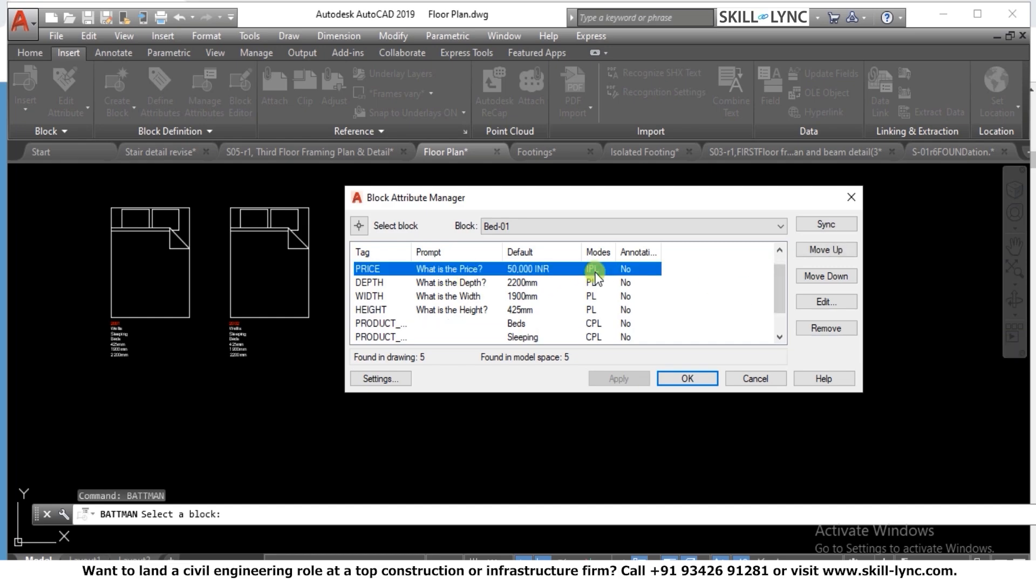
click(819, 300)
click(542, 290)
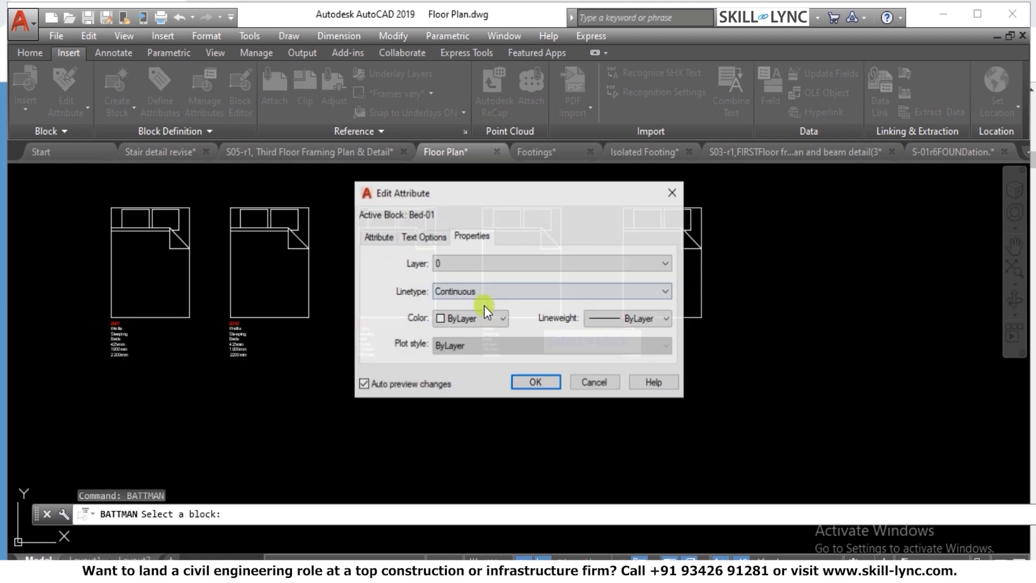
click(384, 242)
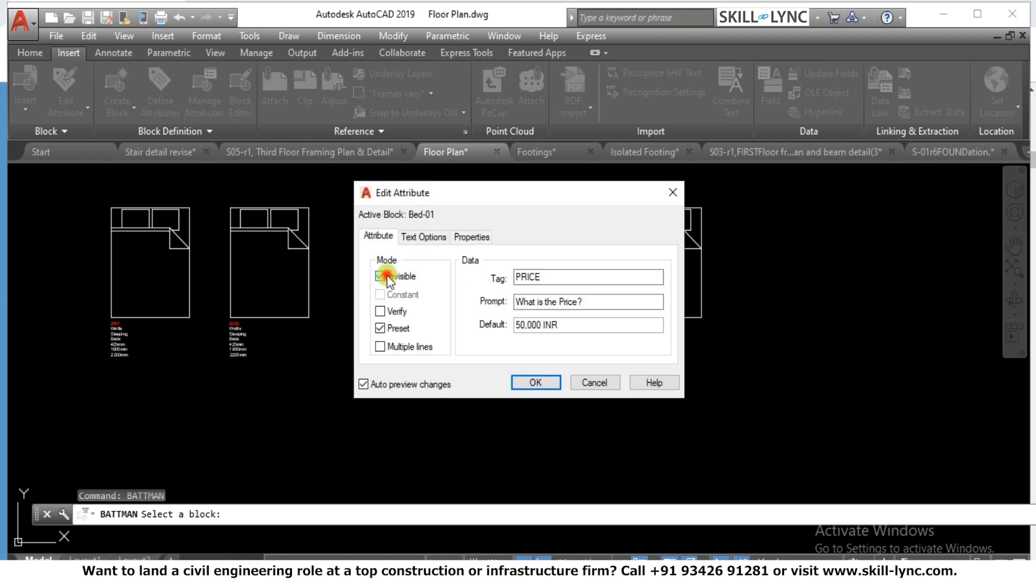
click(380, 276)
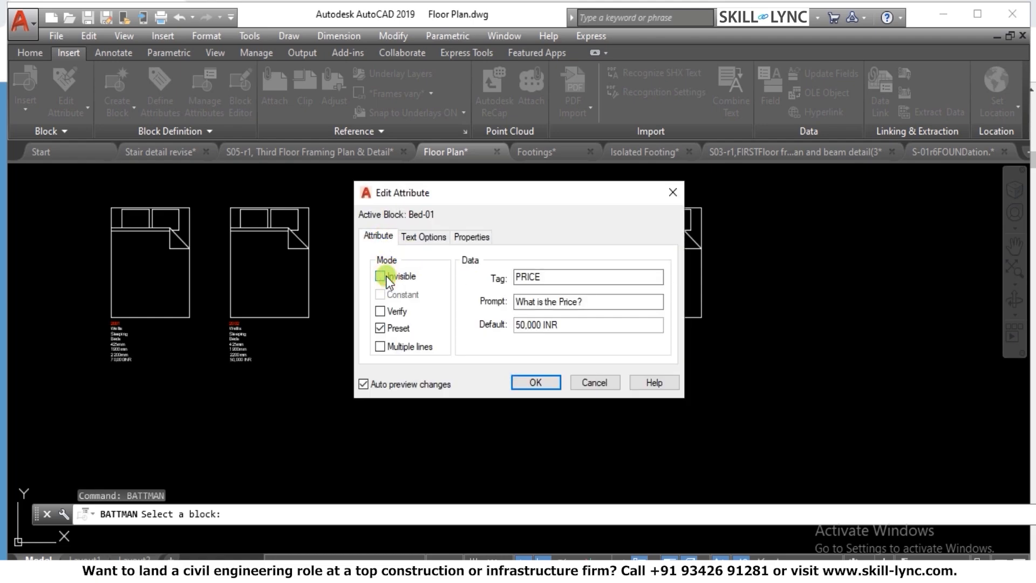
click(536, 381)
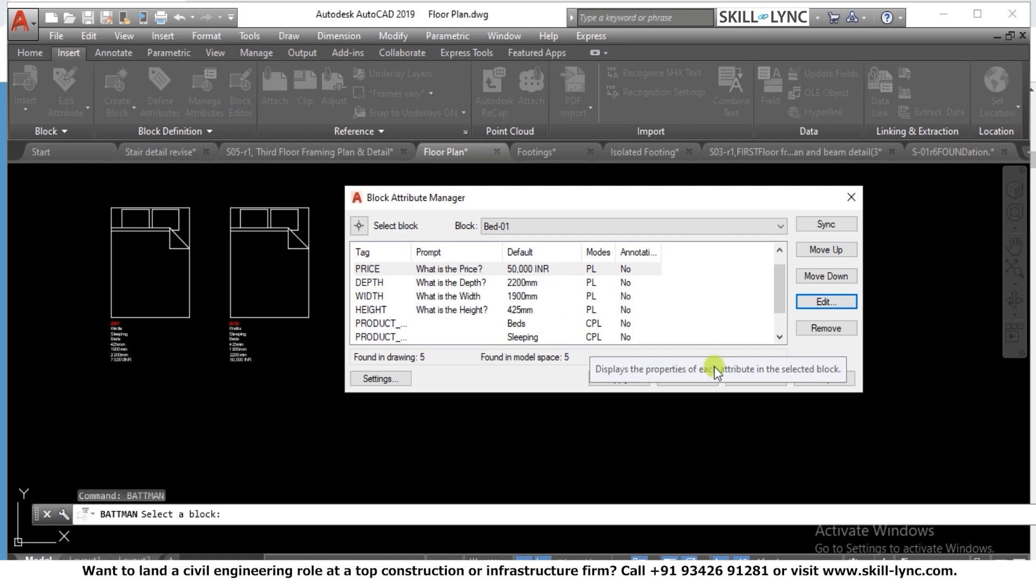
Turn the Invisible mode of the PRICE attribute back on, apply the change and close the Block Attribute Manager
click(471, 270)
click(820, 304)
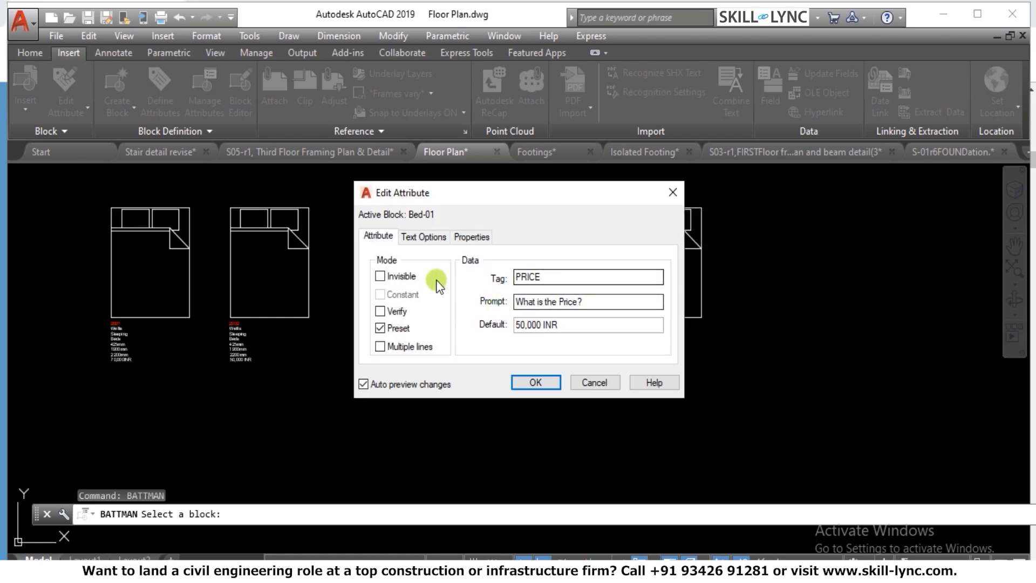
click(382, 277)
click(539, 380)
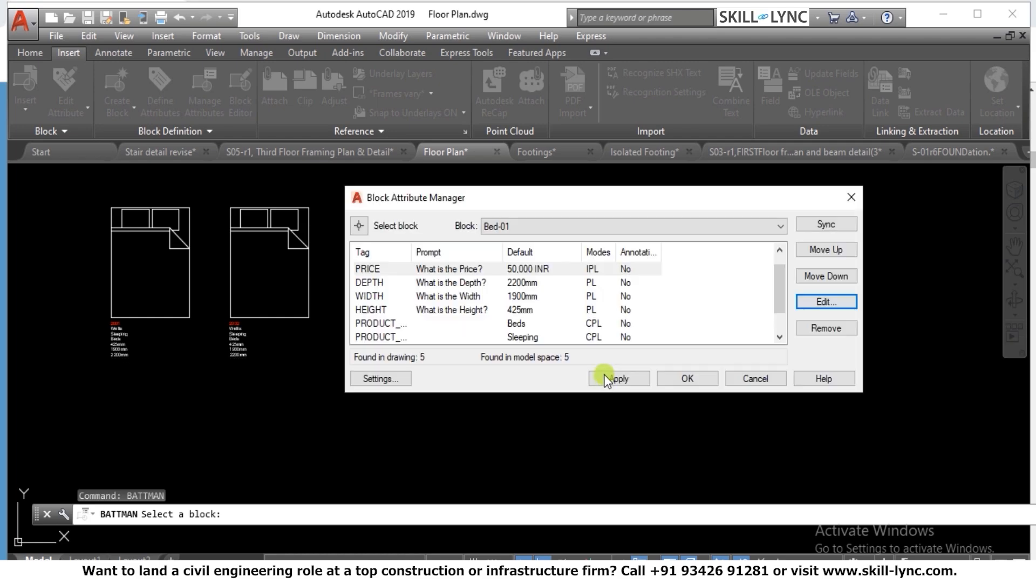
click(621, 380)
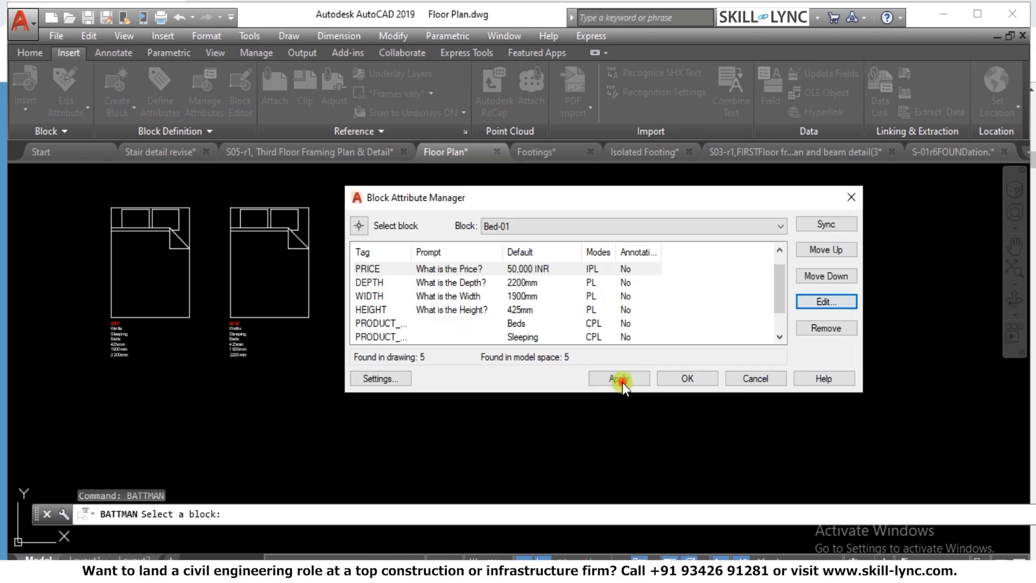
click(683, 379)
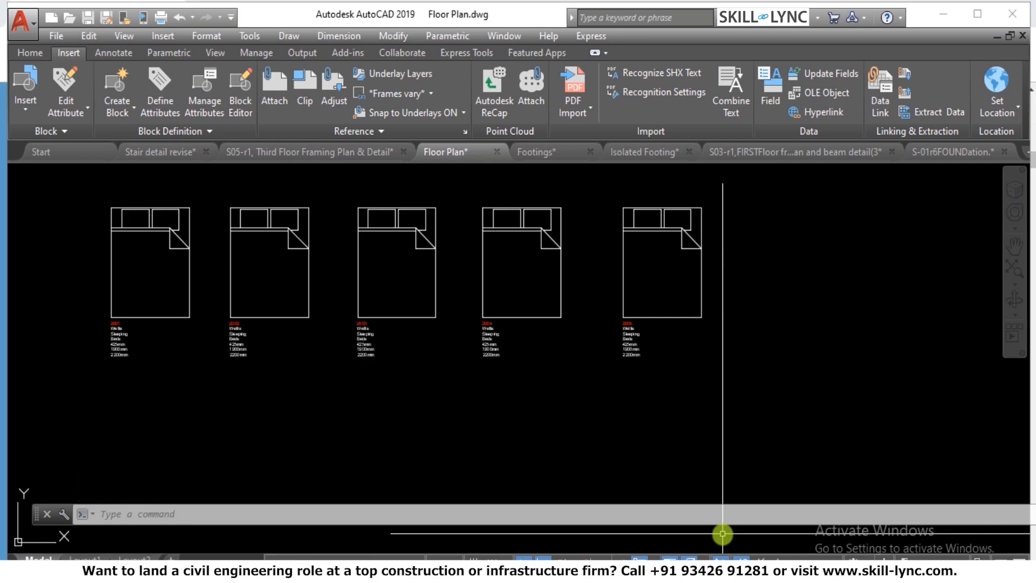
Run ATTEDIT on the fourth bed to review its attribute values, including price and place of manufacturing
text(attedit)
key(Return)
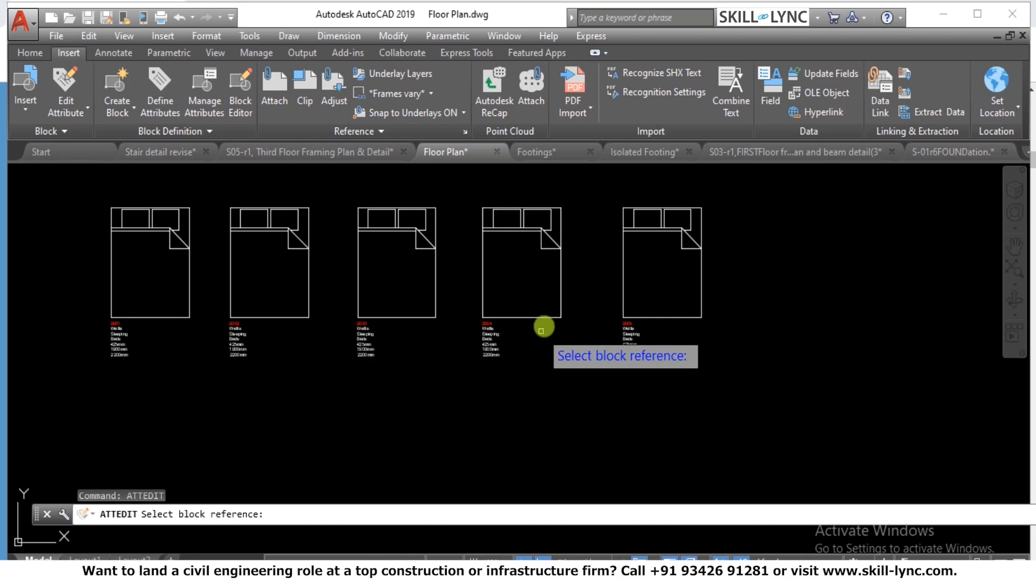
click(554, 319)
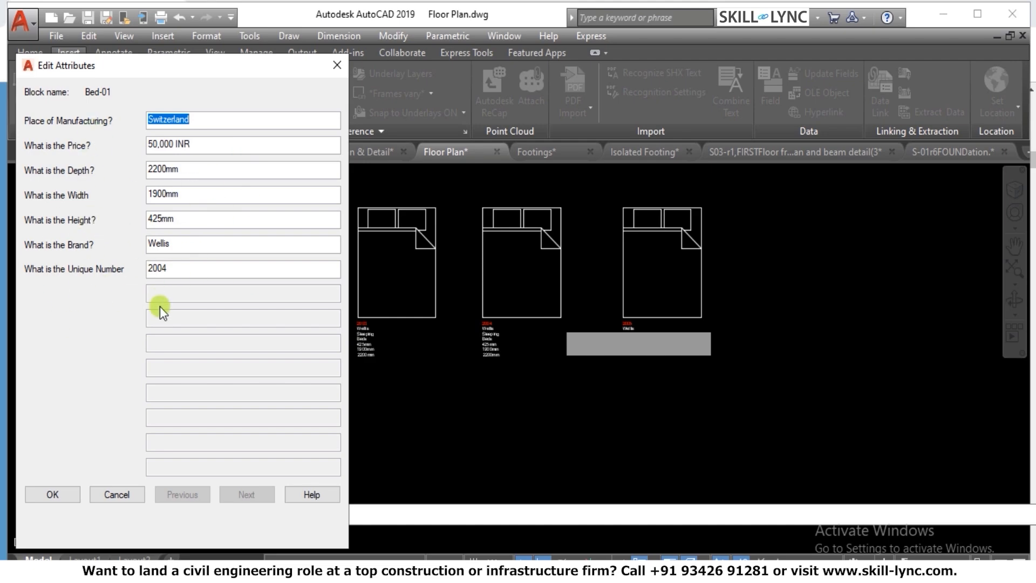
click(56, 494)
key(Escape)
key(Escape)
key(Escape)
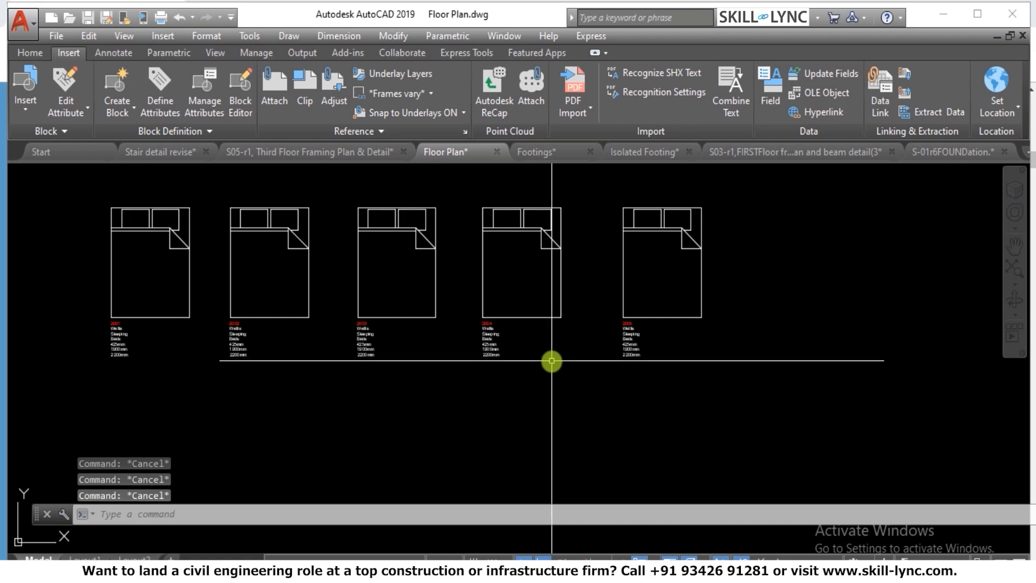
Set the attribute visibility to OFF with ATTDISP and check the text area below the beds
text(attdisp)
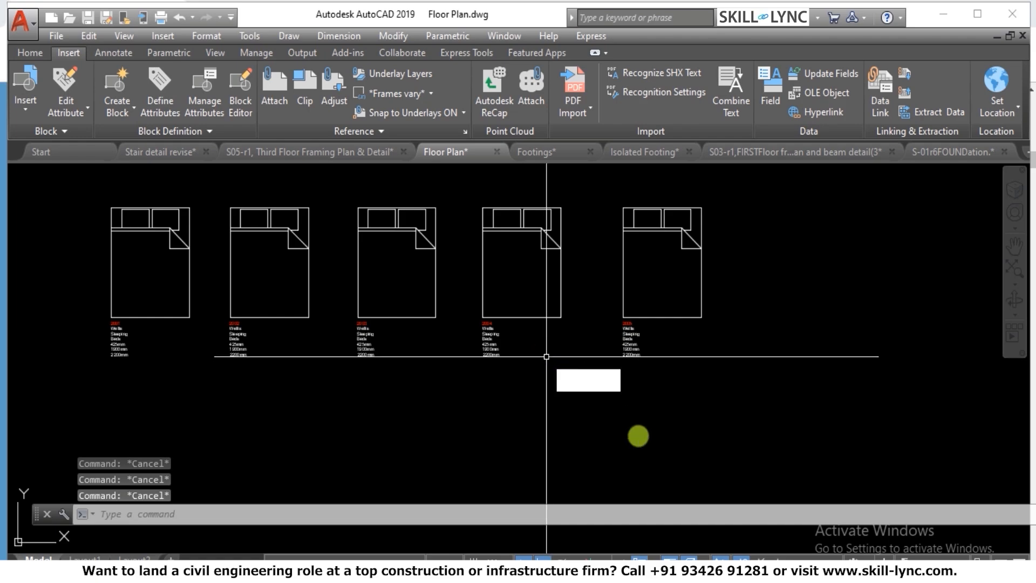
key(Return)
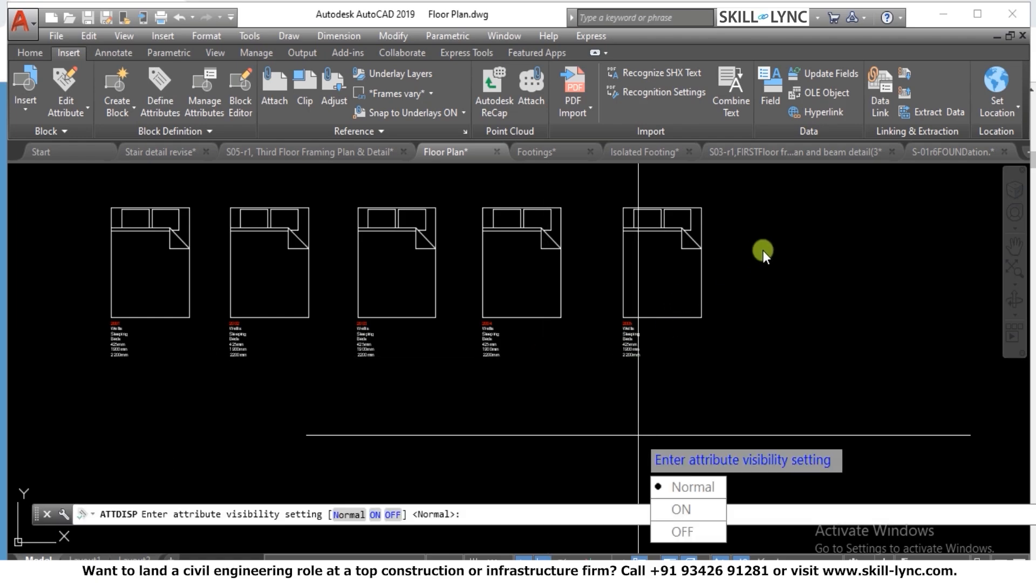
click(694, 524)
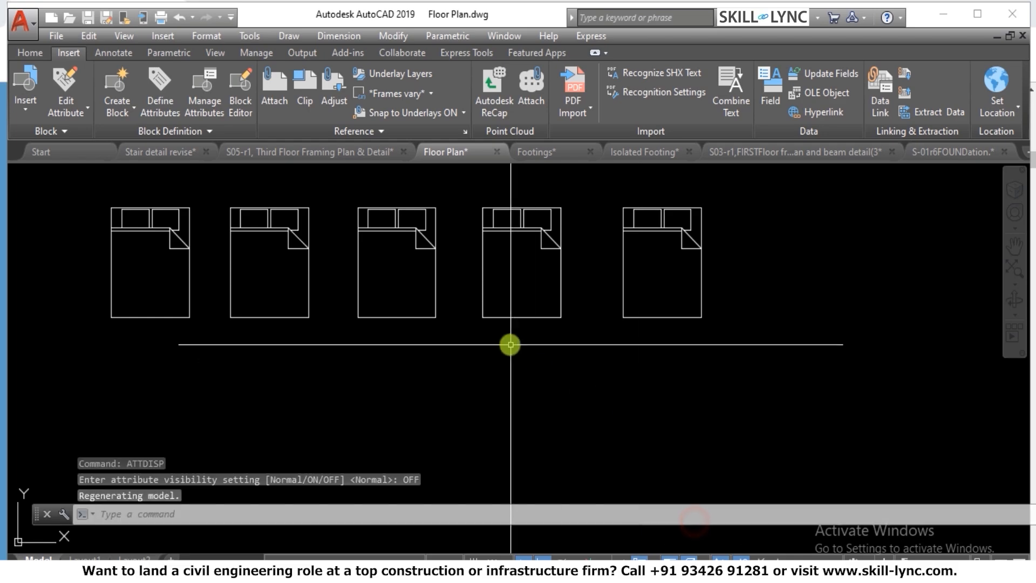
scroll(523, 319, up, 2)
key(Escape)
key(Escape)
key(Escape)
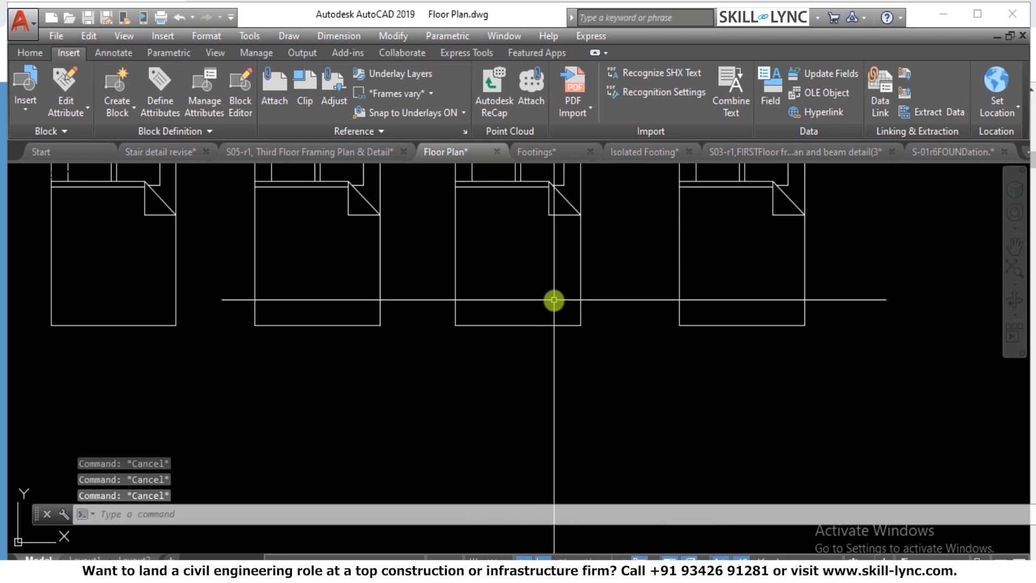
Set the attribute visibility to ON with ATTDISP and inspect the attribute text below the beds
text(attdisp)
key(Return)
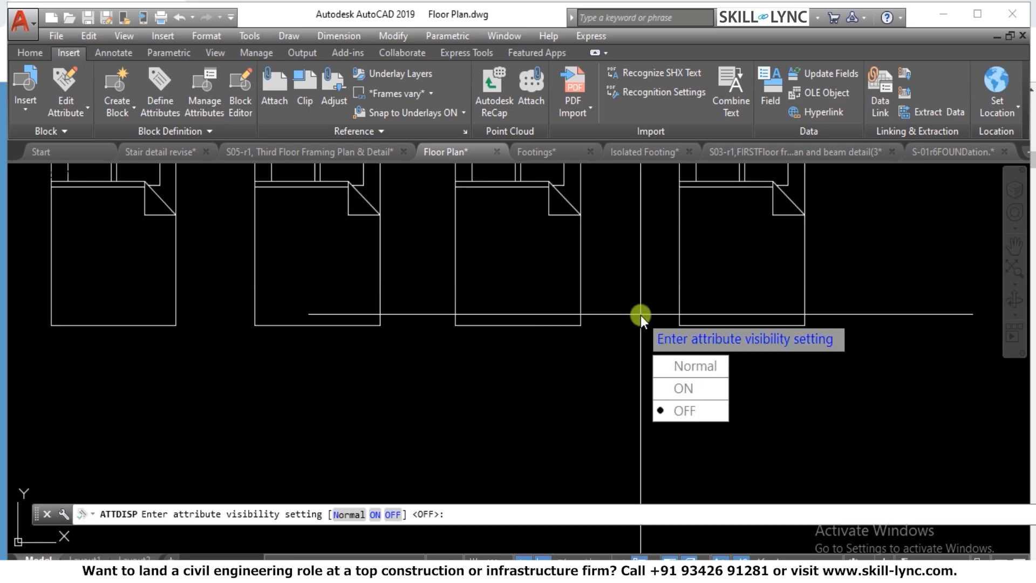
click(704, 390)
scroll(44, 386, up, 4)
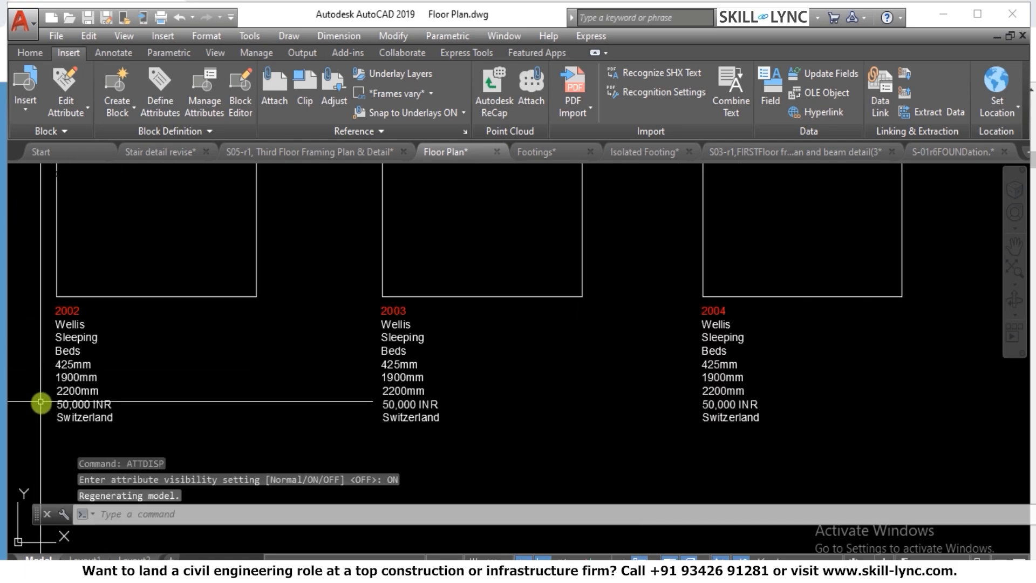
scroll(70, 377, down, 2)
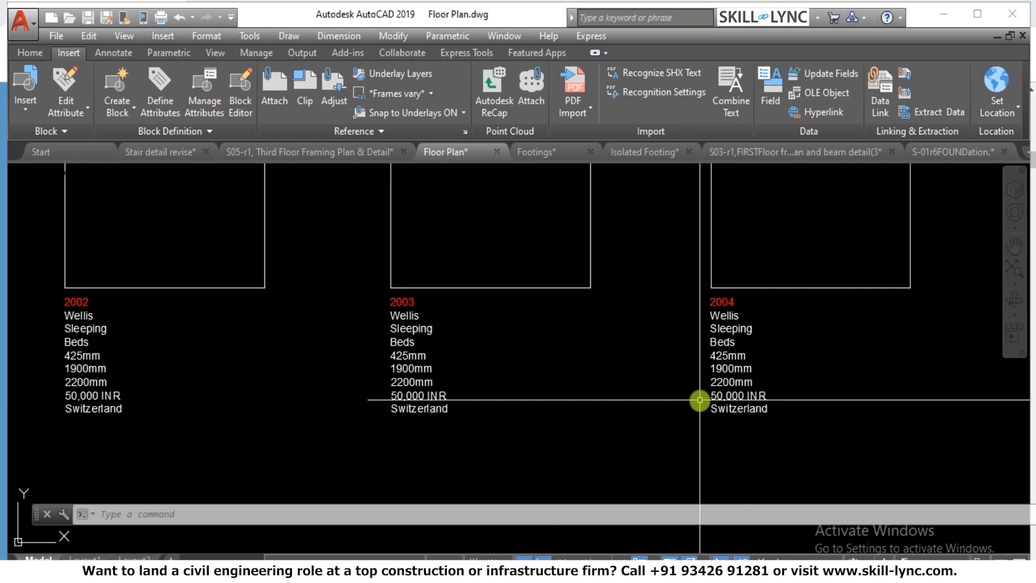
Set the attribute visibility to Normal with ATTDISP
text(at)
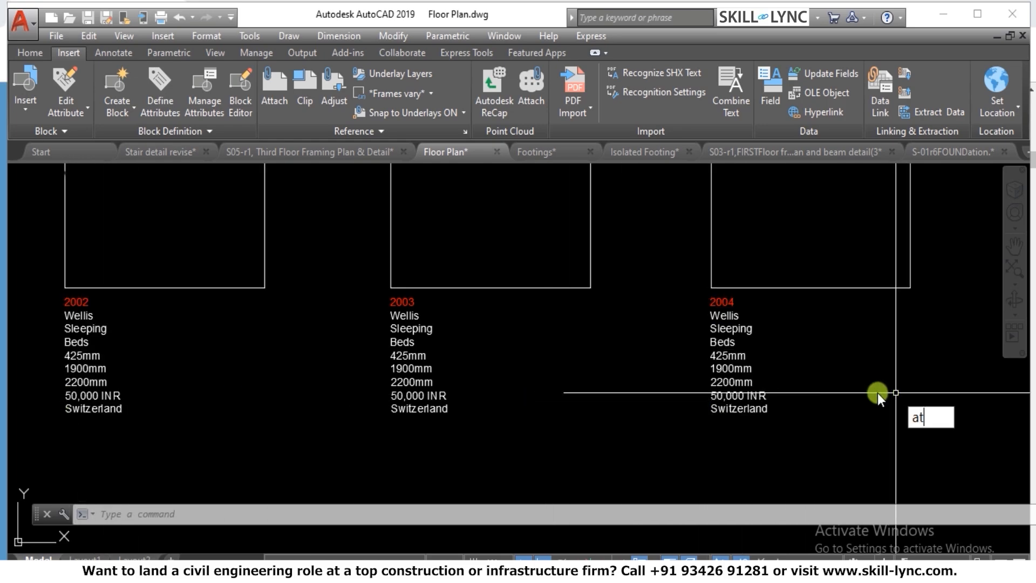
text(tdisp)
key(Return)
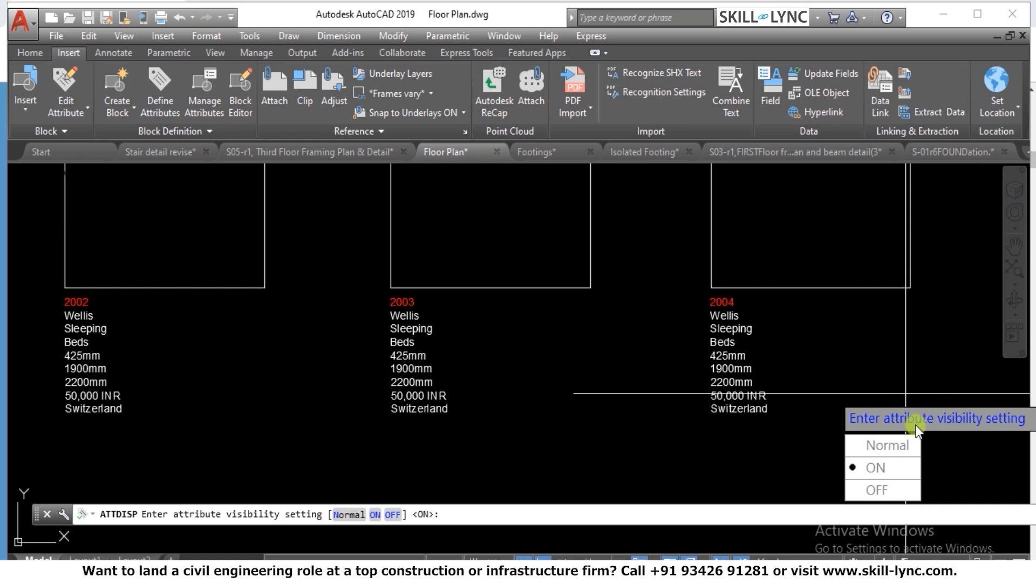
click(890, 444)
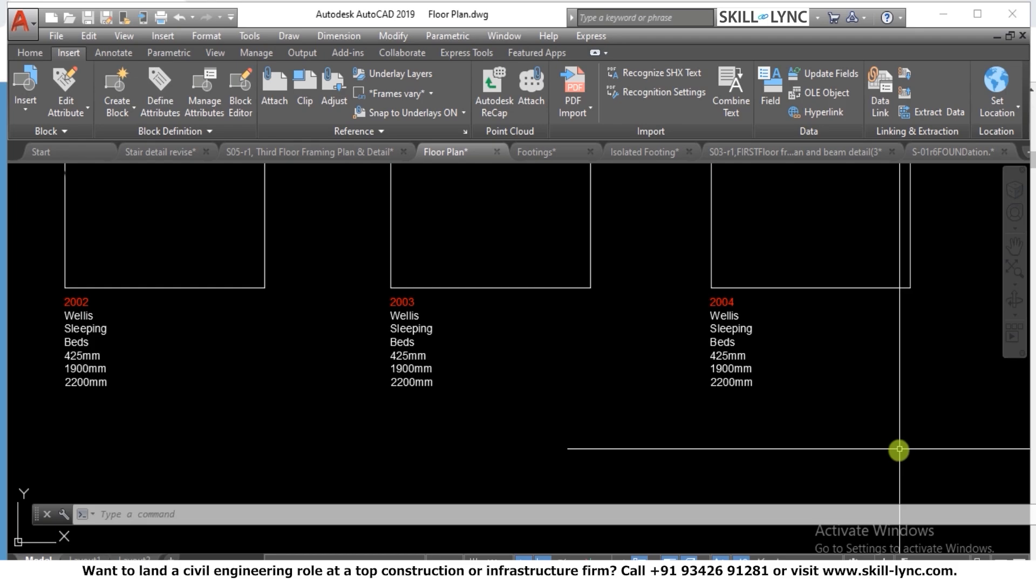
Start the Data Extraction wizard and choose to create a new data extraction
click(915, 109)
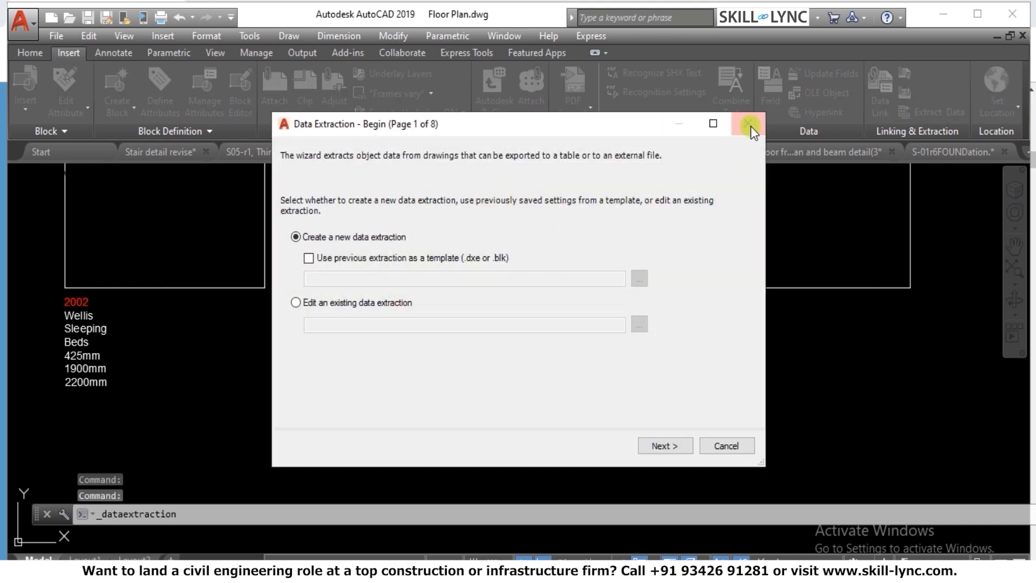
click(750, 126)
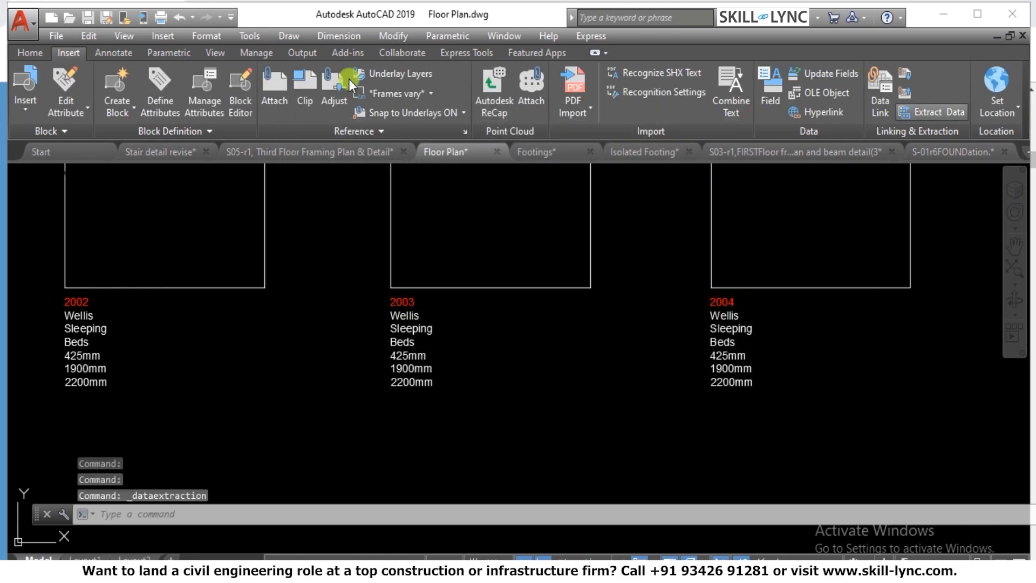
click(933, 115)
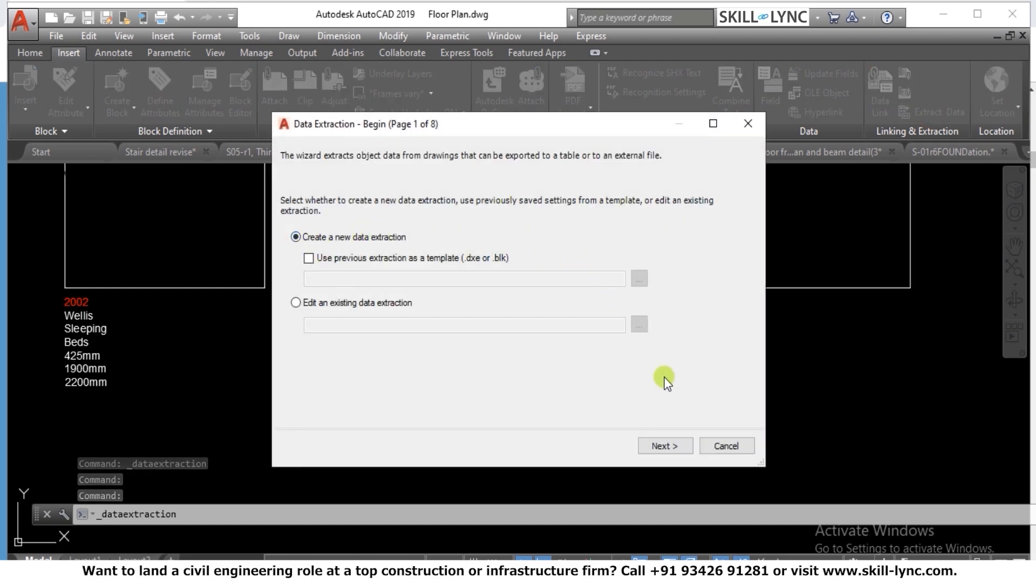
click(668, 445)
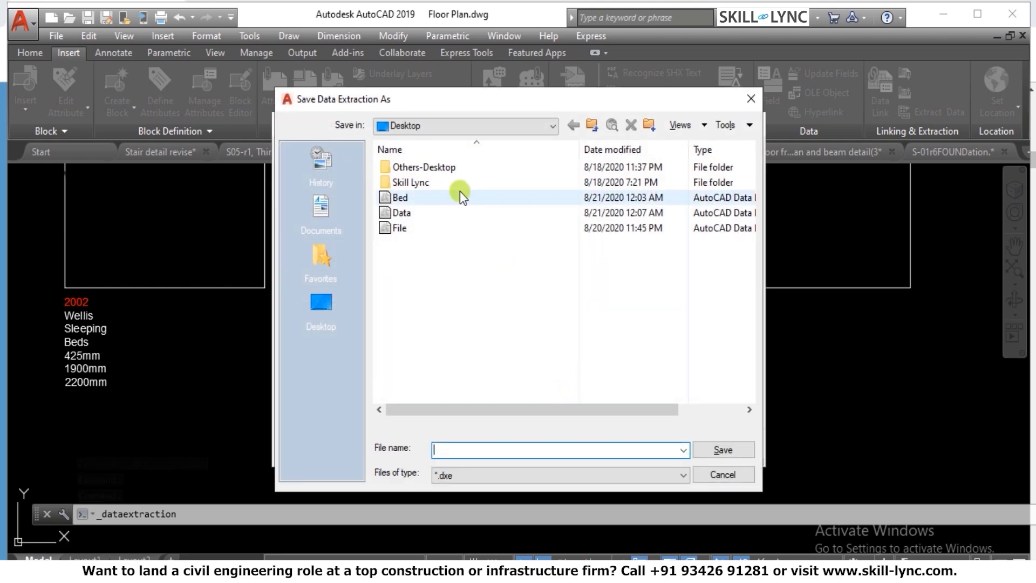
Choose the Week 8 folder inside the Desktop's Skill Lync folder as the save location for the extraction file
click(445, 122)
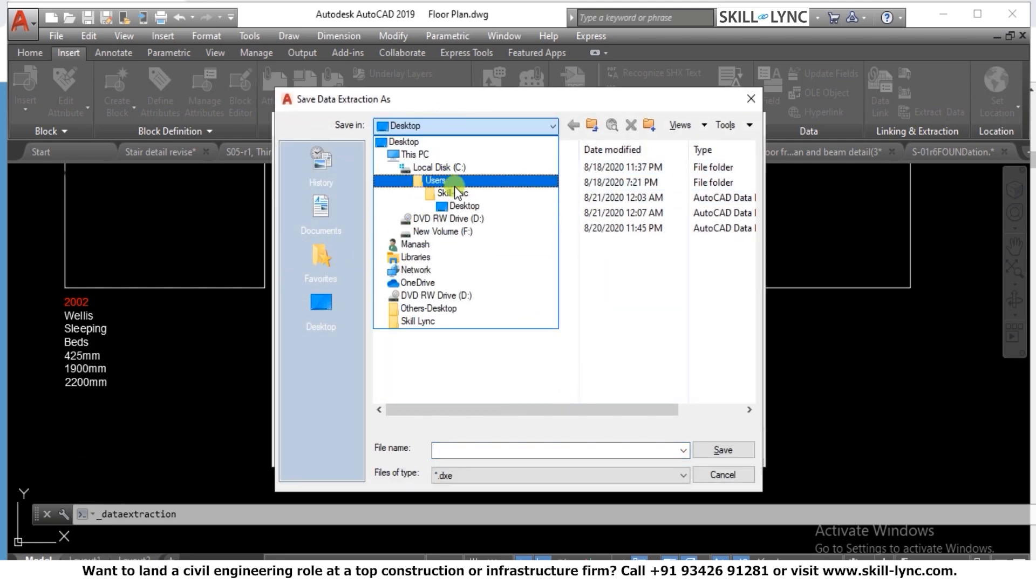
click(455, 192)
click(459, 125)
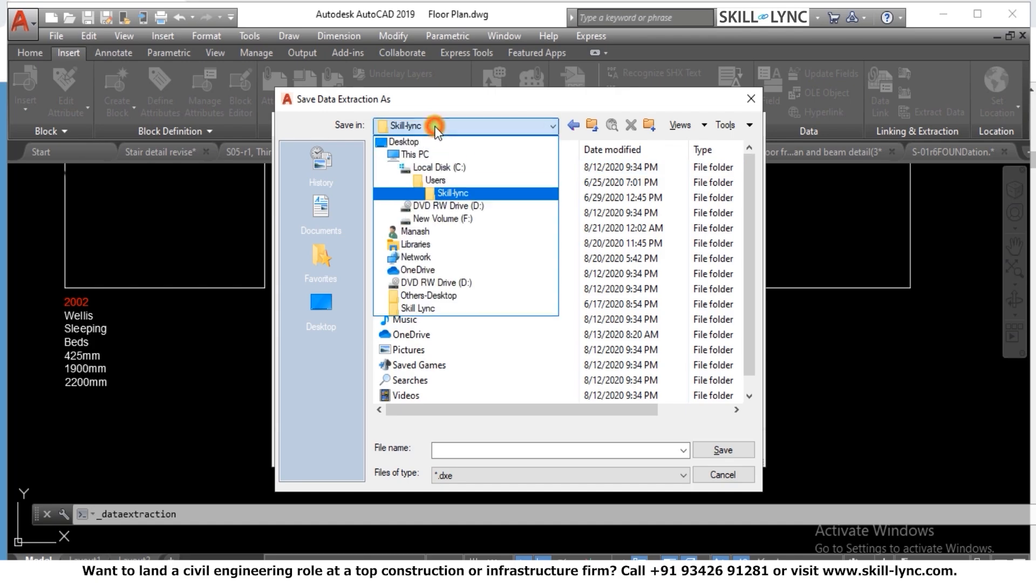
click(435, 126)
click(435, 126)
click(398, 138)
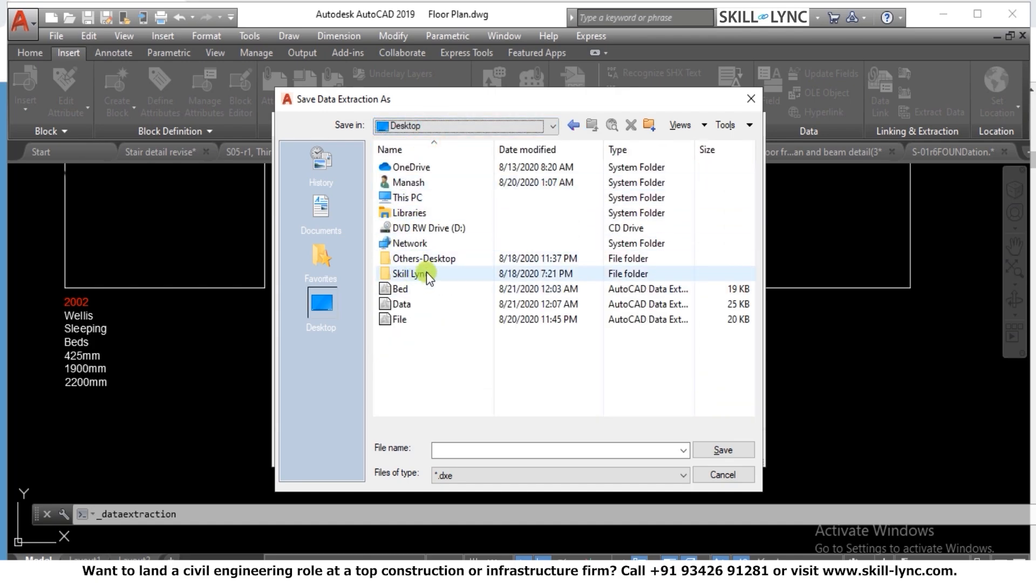
double_click(407, 273)
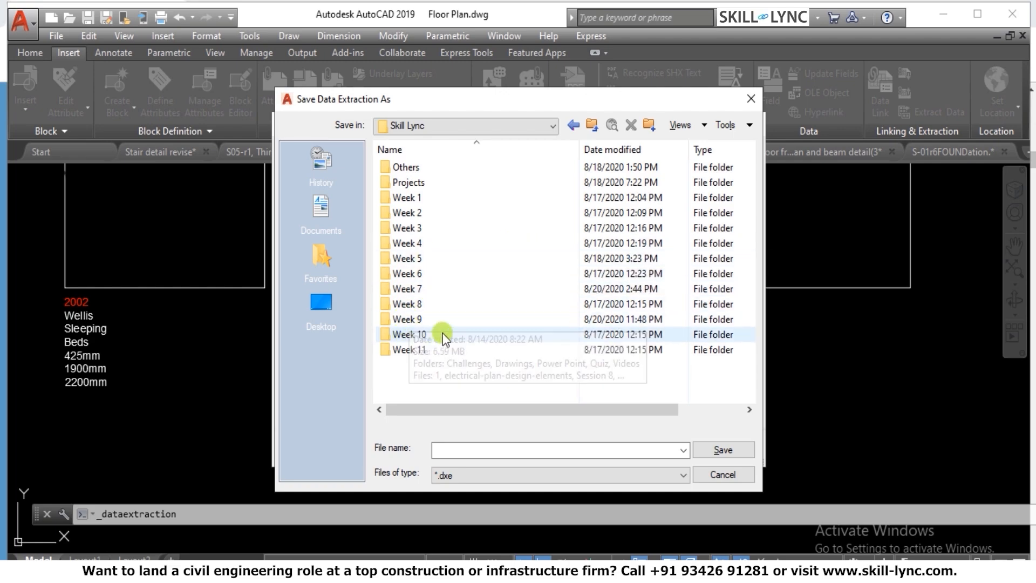
click(414, 304)
double_click(414, 305)
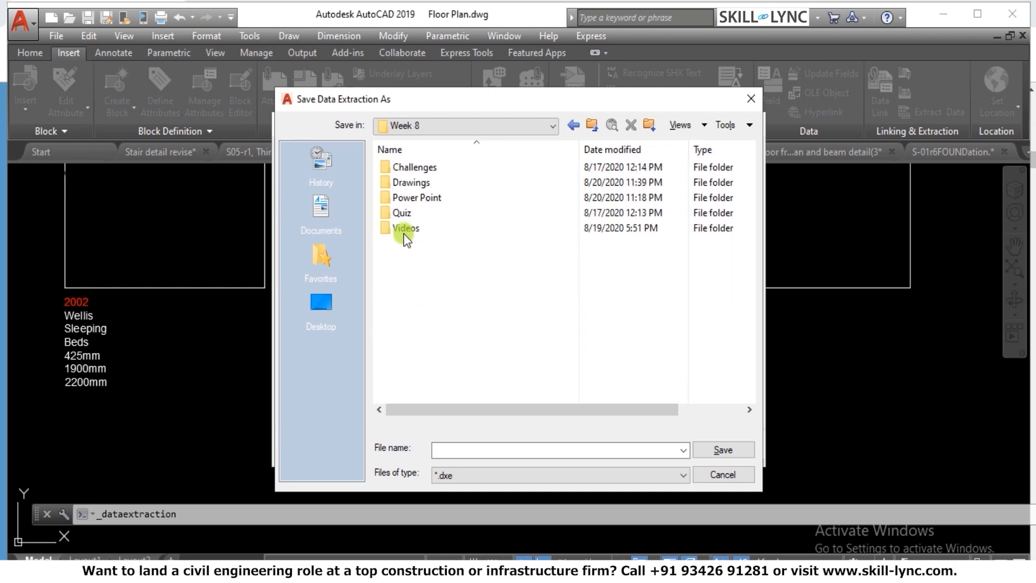
Name the data extraction file Bed Information and save it as a .dxe file
click(503, 450)
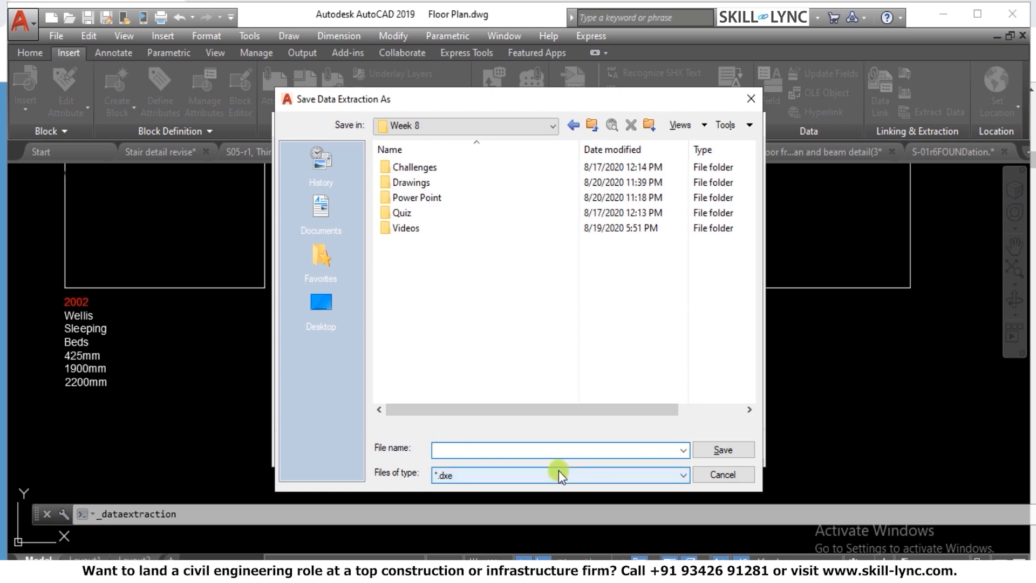
text(Bed Infor,a)
key(BackSpace)
key(BackSpace)
text(mation)
click(719, 451)
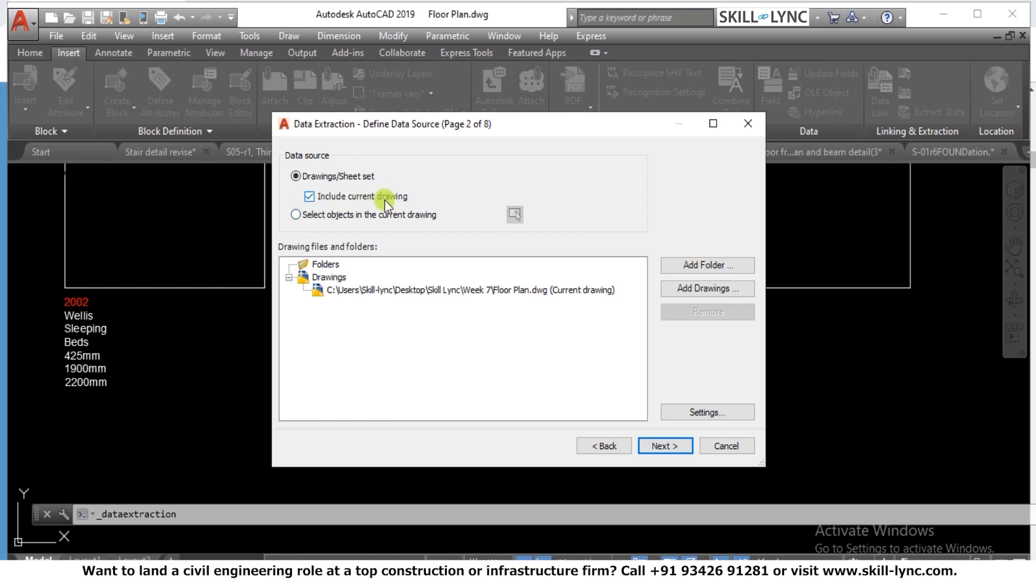
click(296, 214)
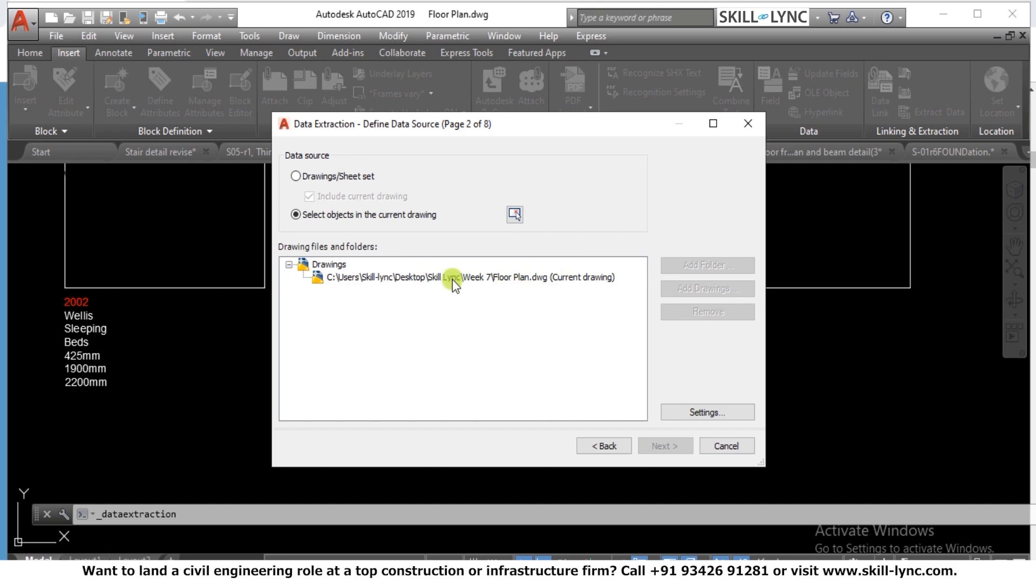
click(513, 215)
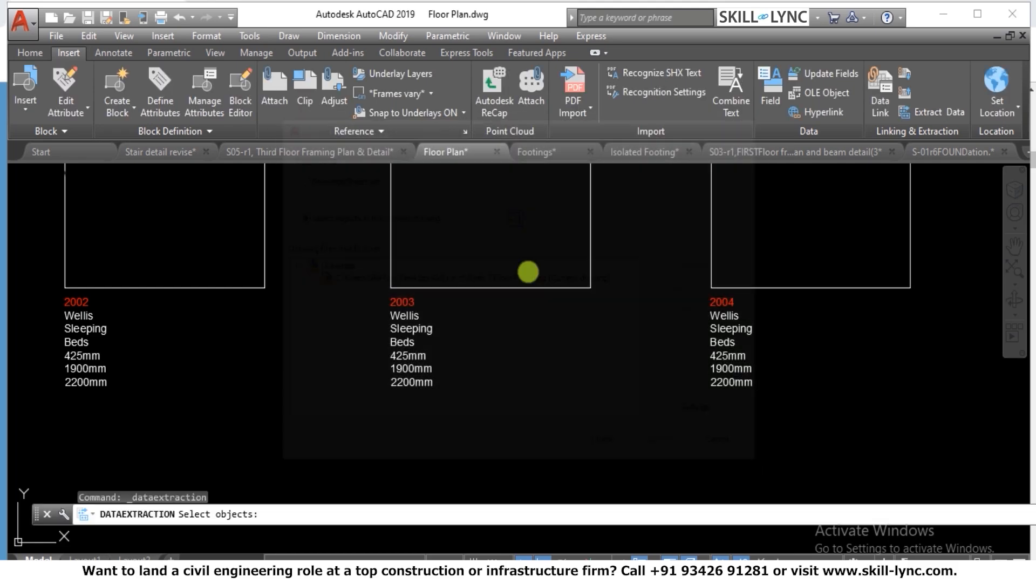
scroll(528, 271, down, 5)
click(786, 402)
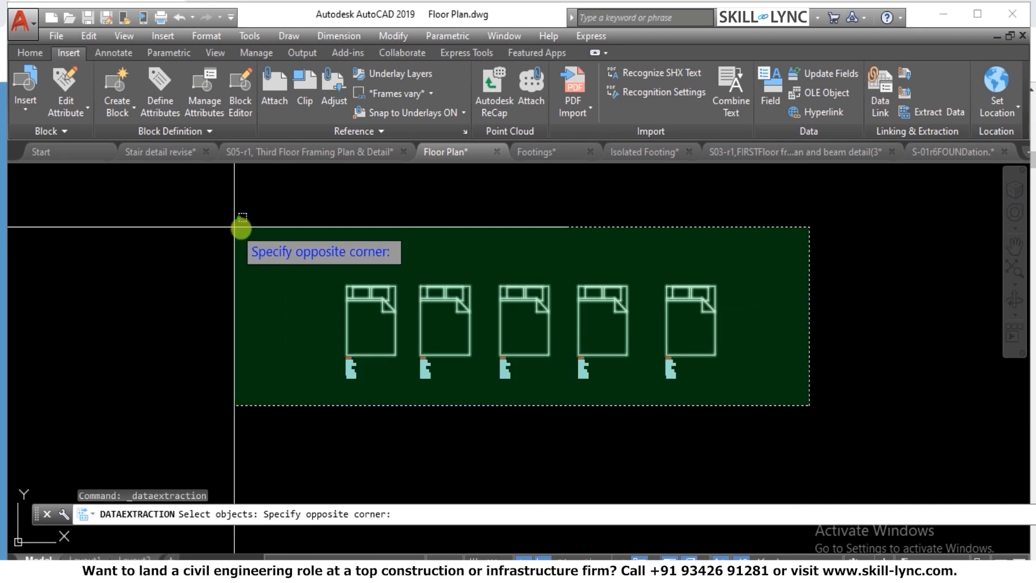
click(240, 226)
key(Return)
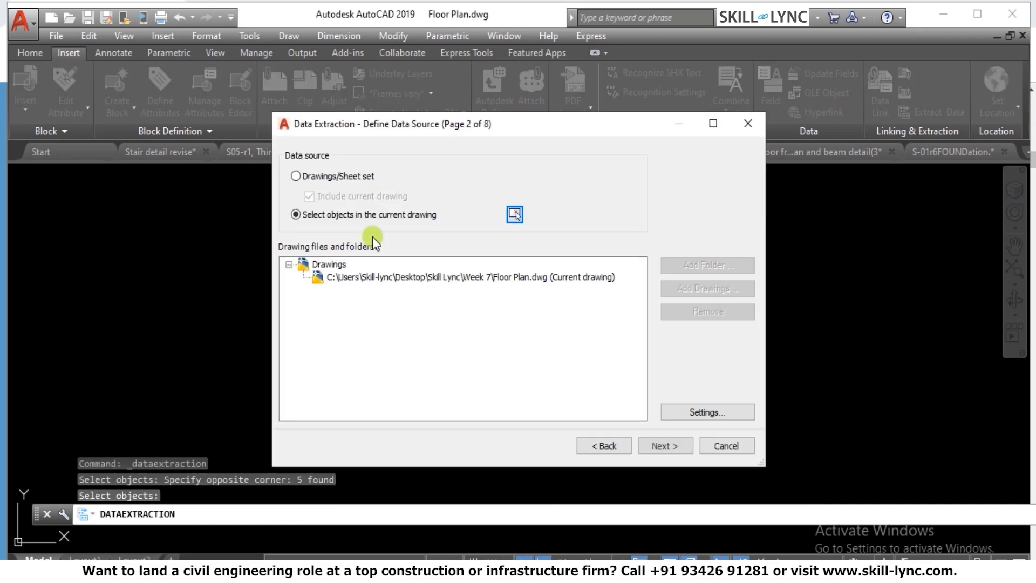
click(298, 177)
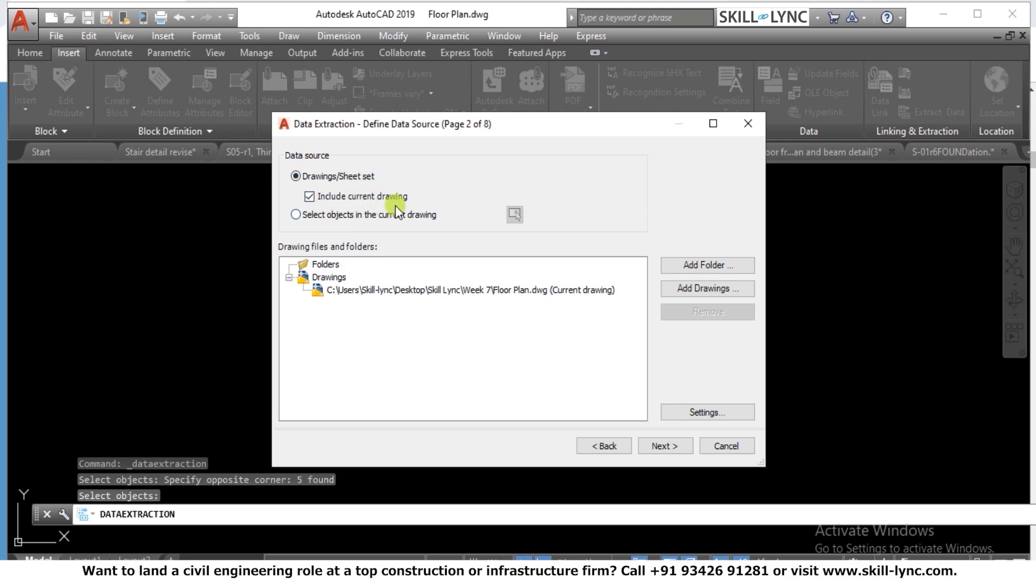
Set the data source to selected objects in the current drawing and select all five bed blocks with their attributes
click(298, 215)
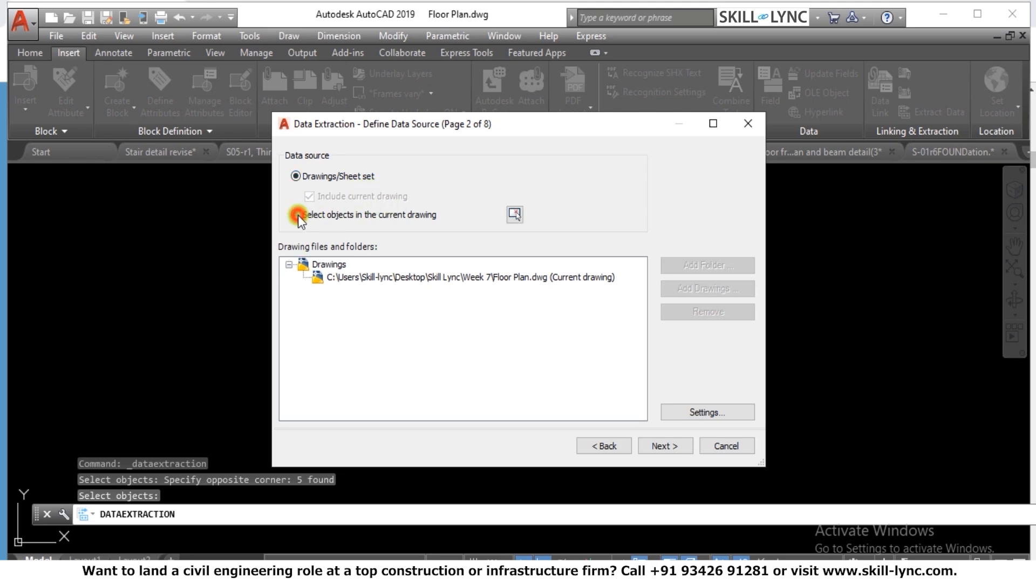
click(515, 216)
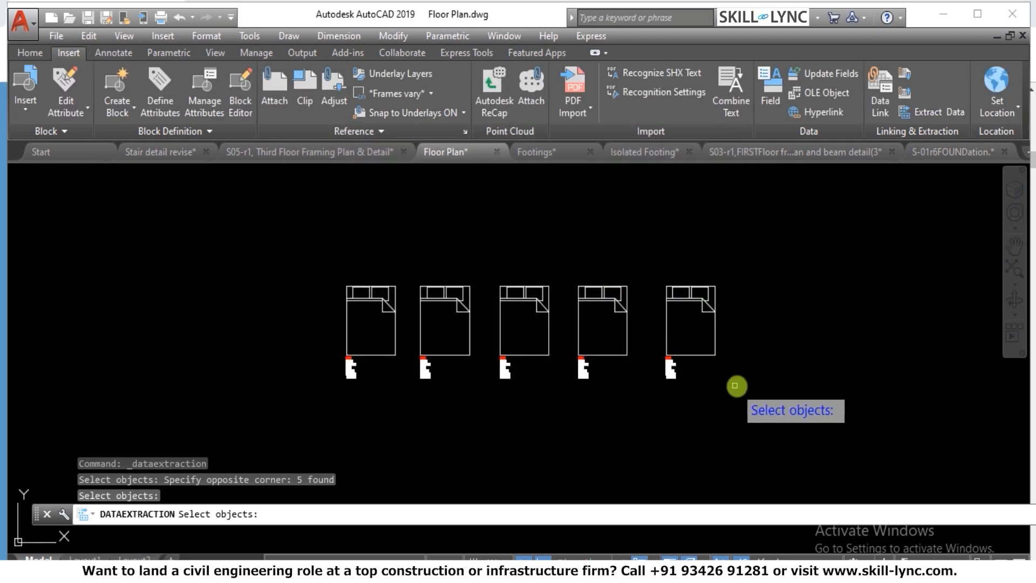
click(740, 384)
click(266, 254)
key(Return)
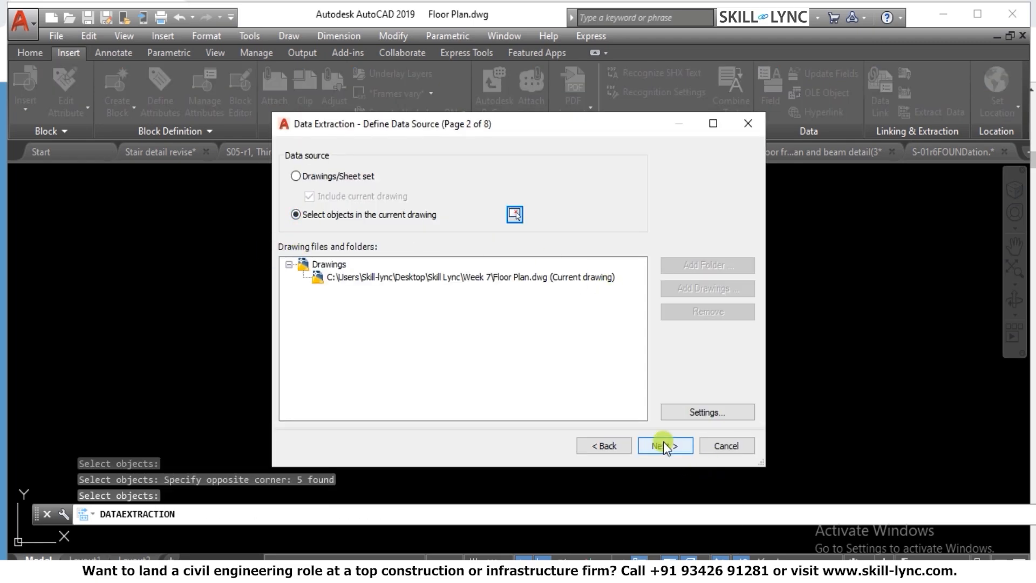
Turn off extracting objects from xrefs in the additional extraction settings and continue to the object selection page
click(702, 416)
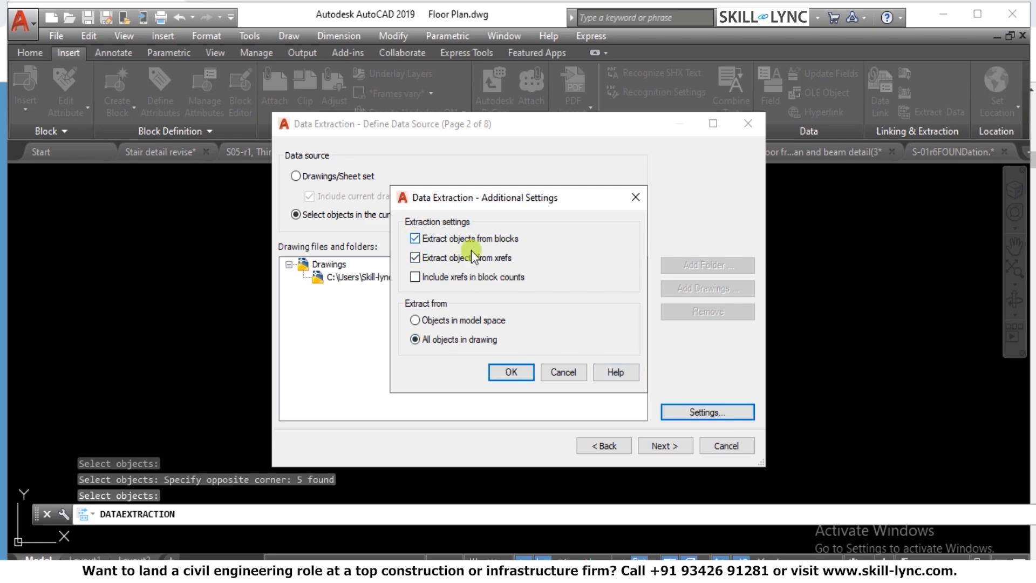
click(415, 257)
click(510, 372)
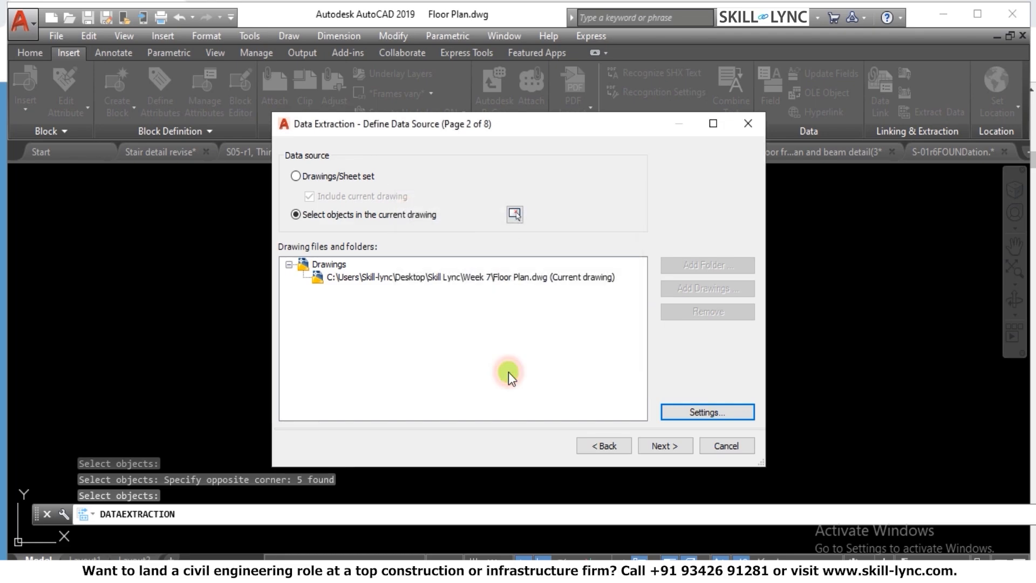
click(668, 445)
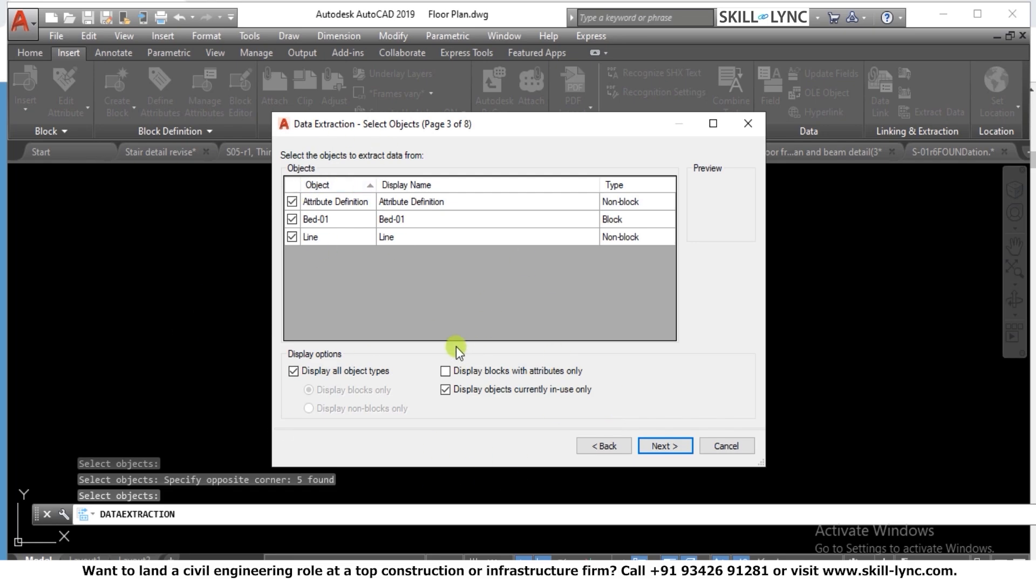
Limit the object list to blocks with attributes, turn off the in-use-only filter, and continue with Bed-01 included
click(294, 371)
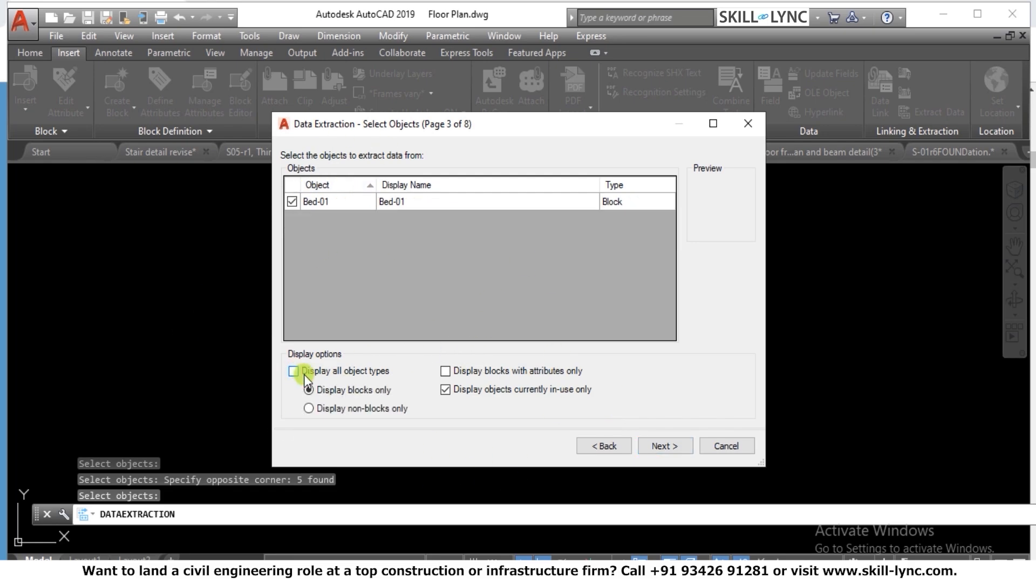
click(445, 371)
click(451, 387)
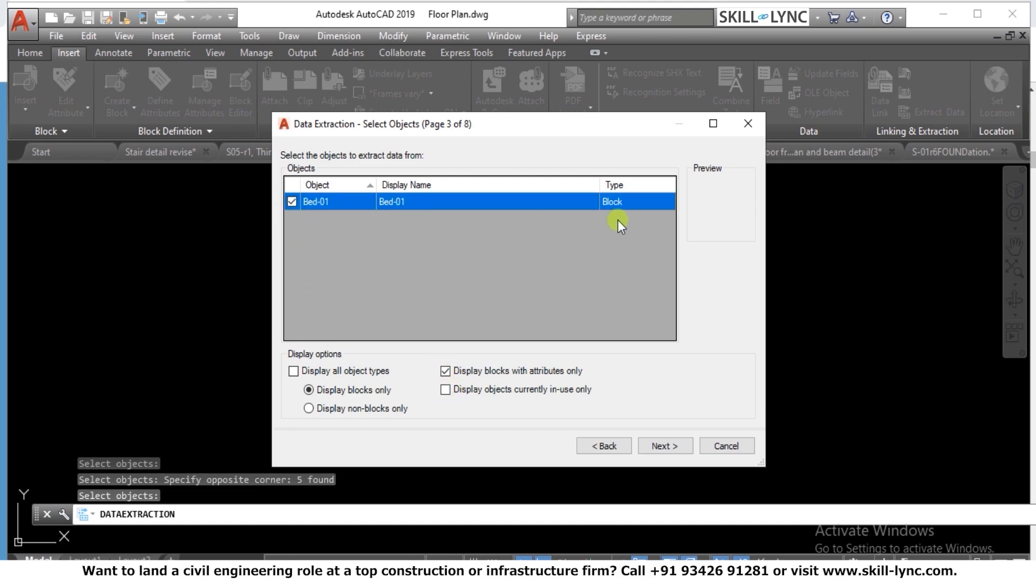
click(662, 448)
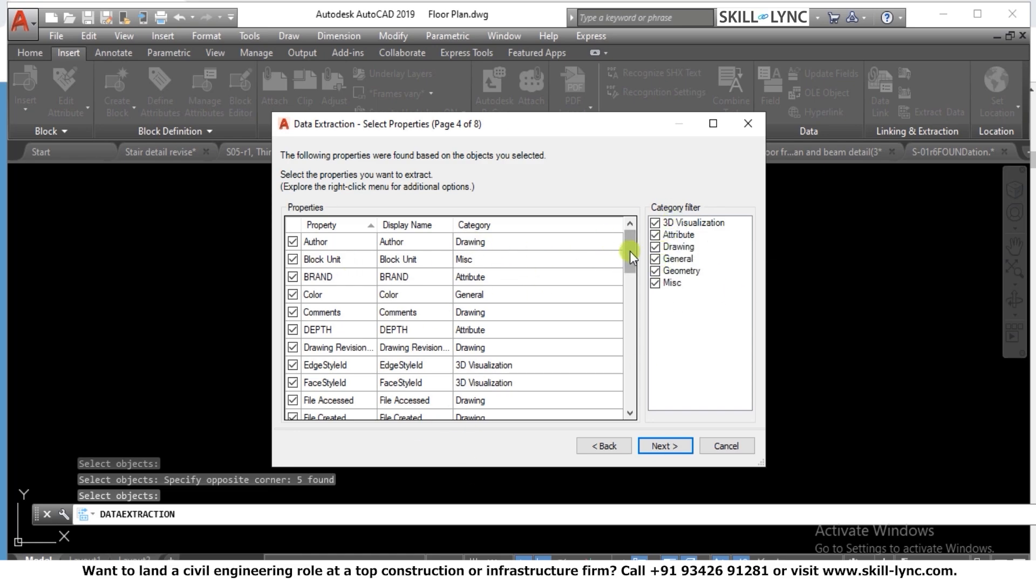
Filter the extracted properties to the Attribute category only, excluding 3D Visualization, Drawing, General, Geometry and Misc, and continue
mouse_move(633, 253)
mouse_down()
mouse_move(618, 388)
mouse_move(624, 238)
mouse_up()
click(656, 223)
click(655, 234)
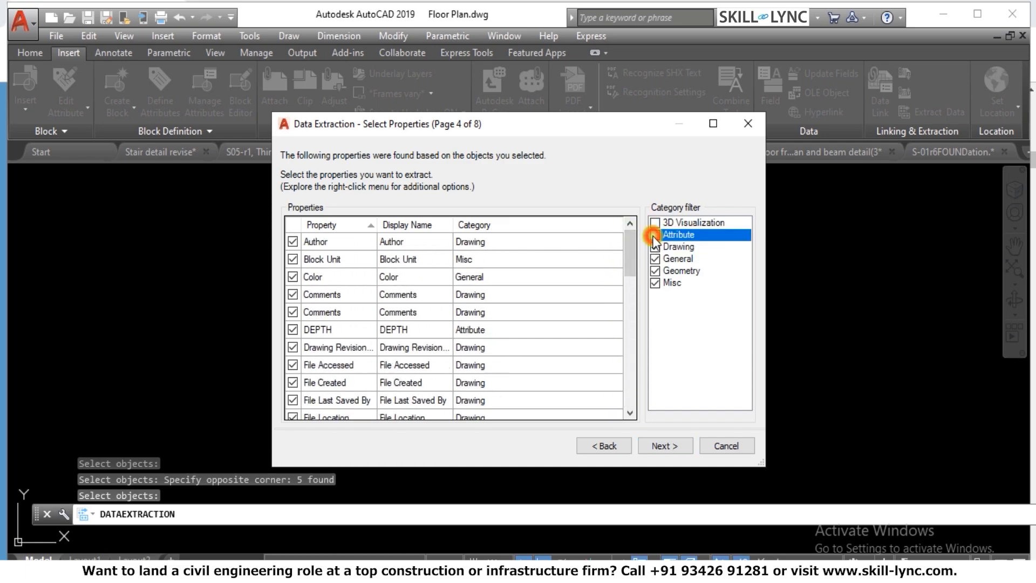
click(655, 246)
click(656, 259)
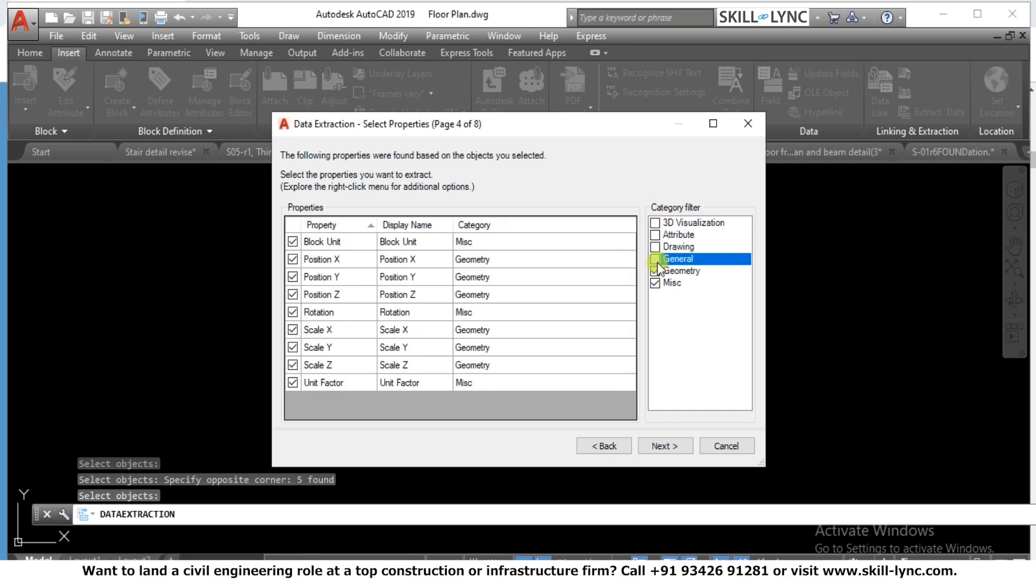
click(656, 259)
click(655, 270)
click(655, 271)
click(654, 283)
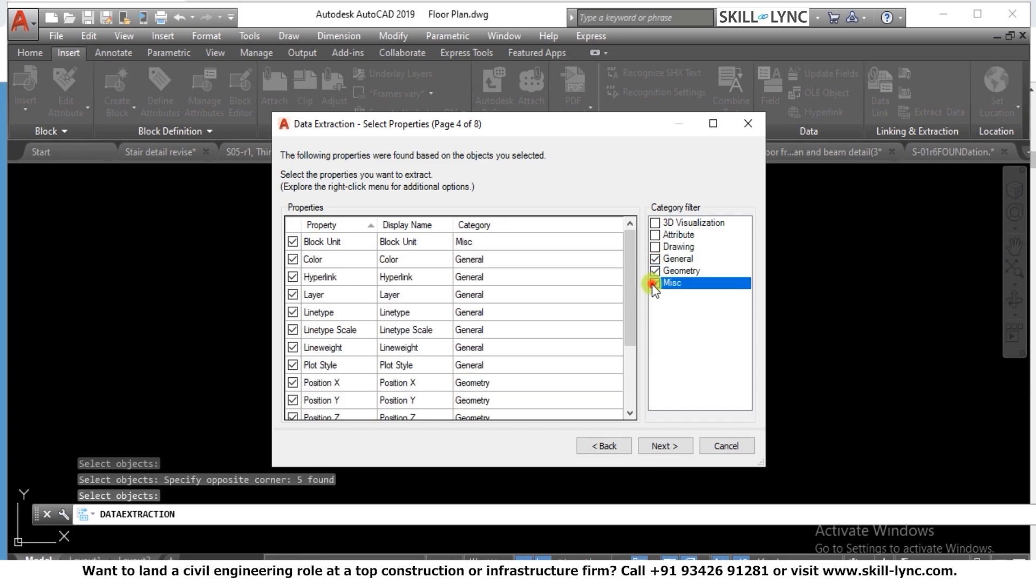
click(656, 271)
click(656, 259)
click(655, 234)
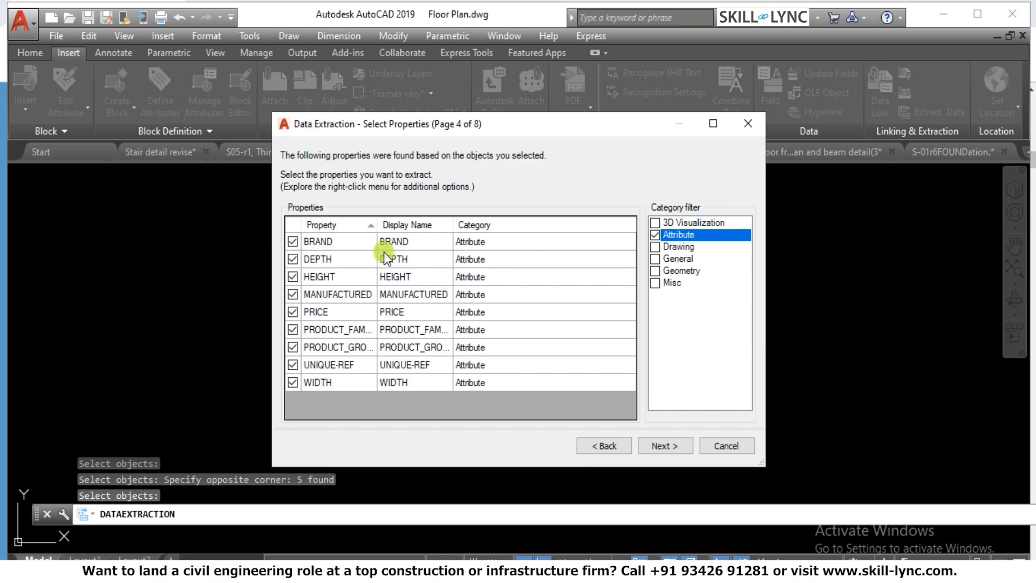
click(667, 443)
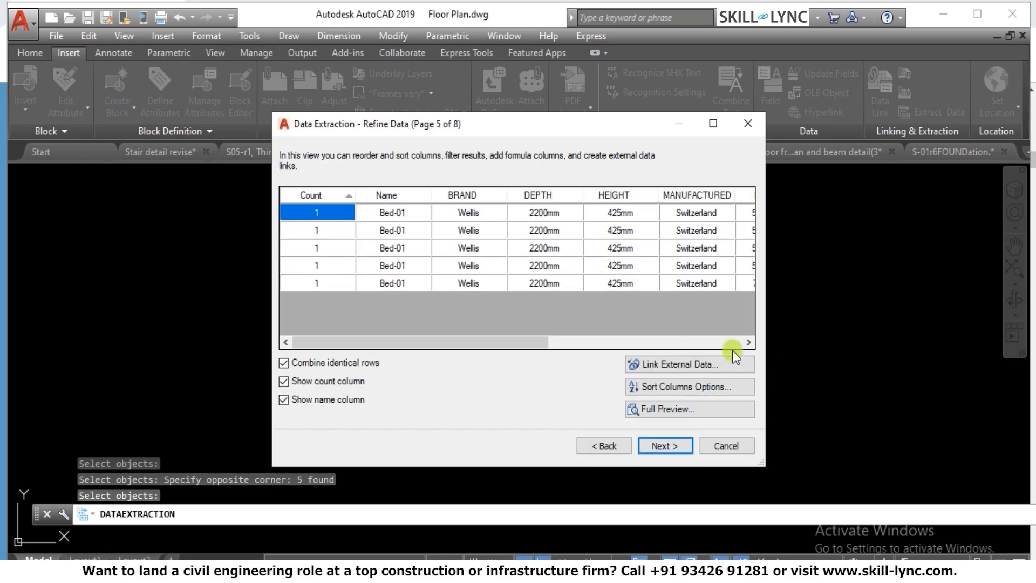
Check the full preview of the extracted bed data, close it and continue to the output options
click(680, 410)
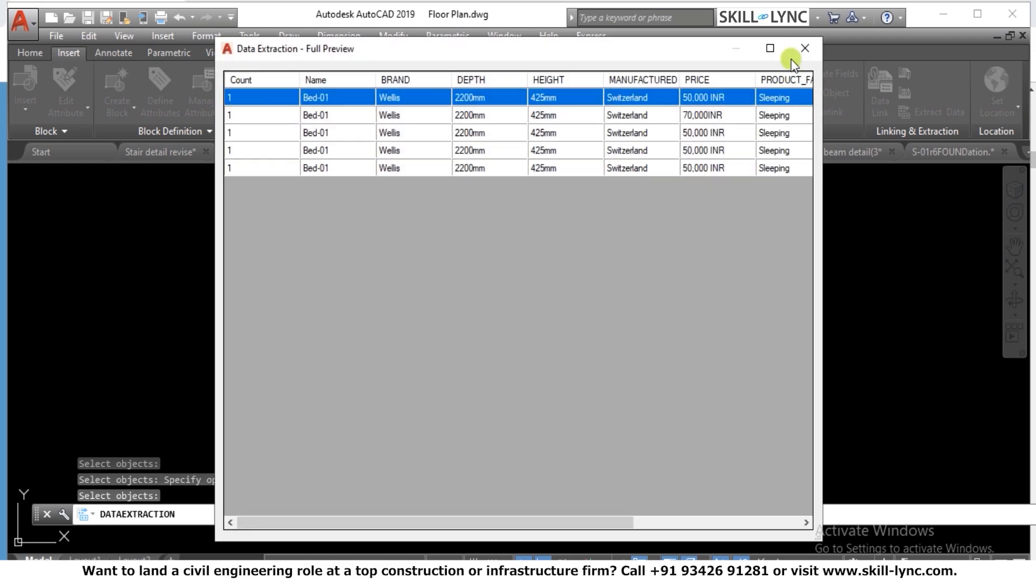
click(803, 50)
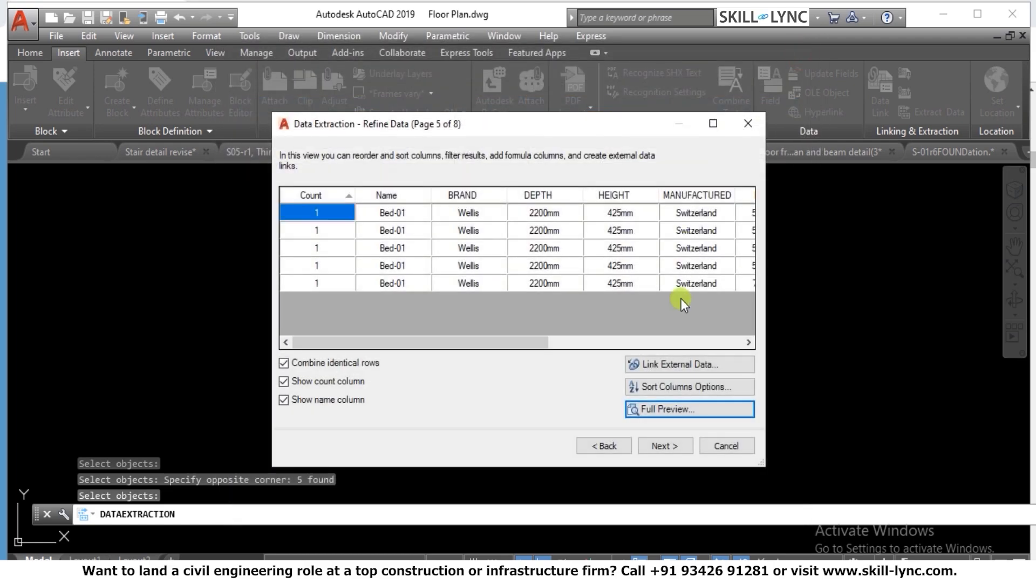
click(686, 445)
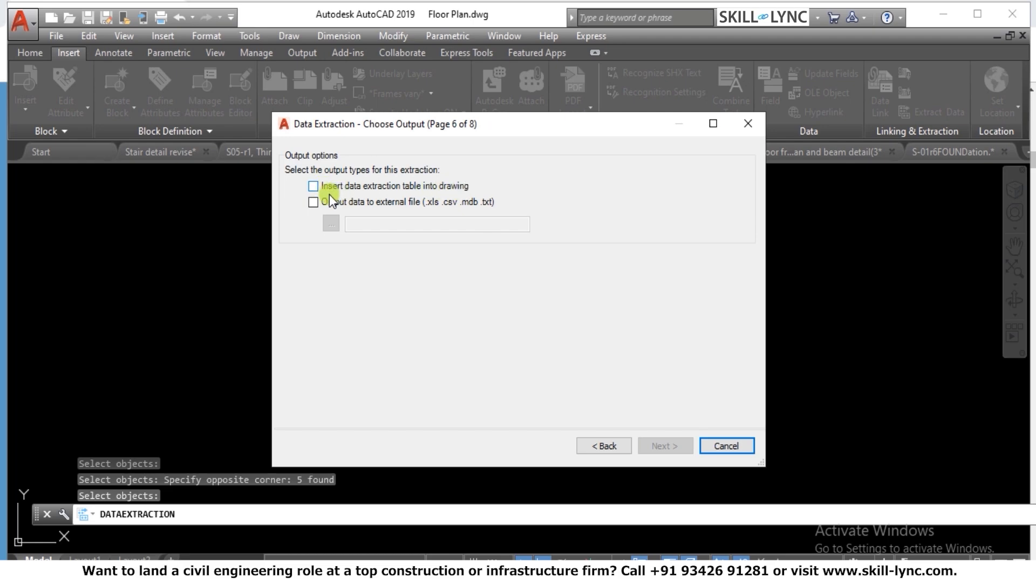
Enable both output to the external file Floor Plan.xls and insertion of the data extraction table into the drawing, and continue
click(313, 203)
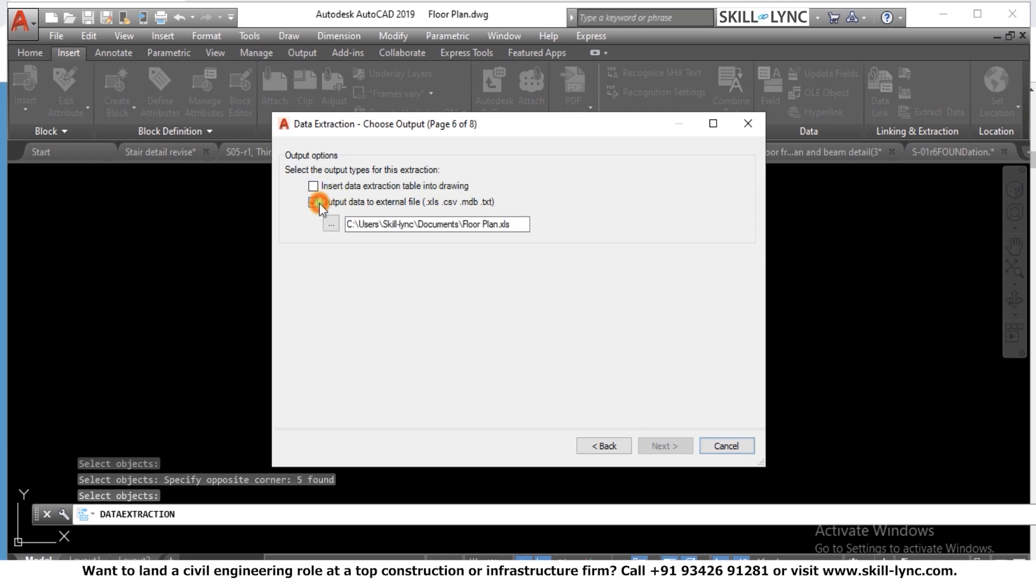
click(520, 223)
drag(520, 222, 356, 224)
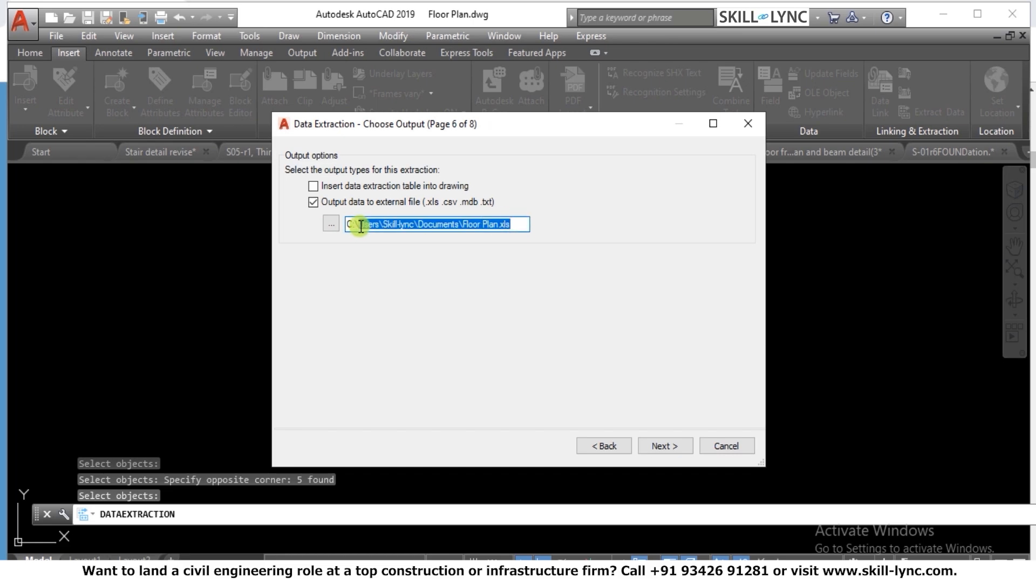
click(314, 187)
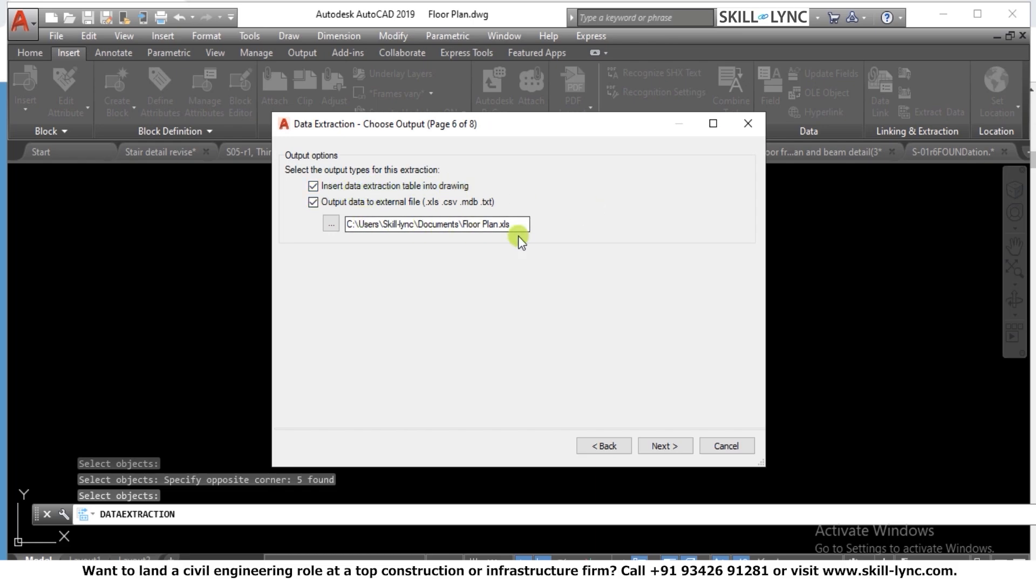
click(661, 445)
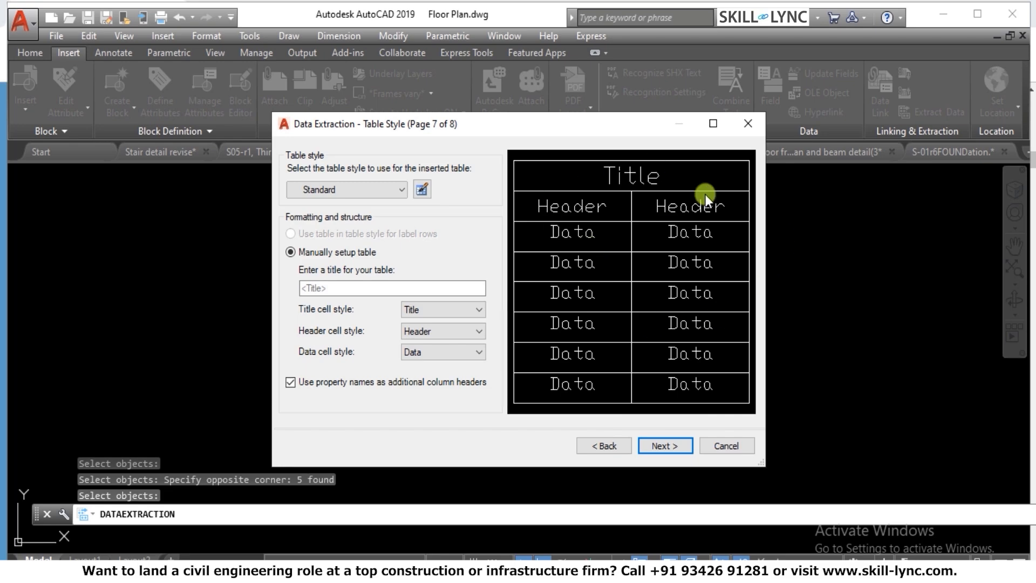
Keep the Standard table style, finish the extraction and place the table to the right of the last bed
click(669, 442)
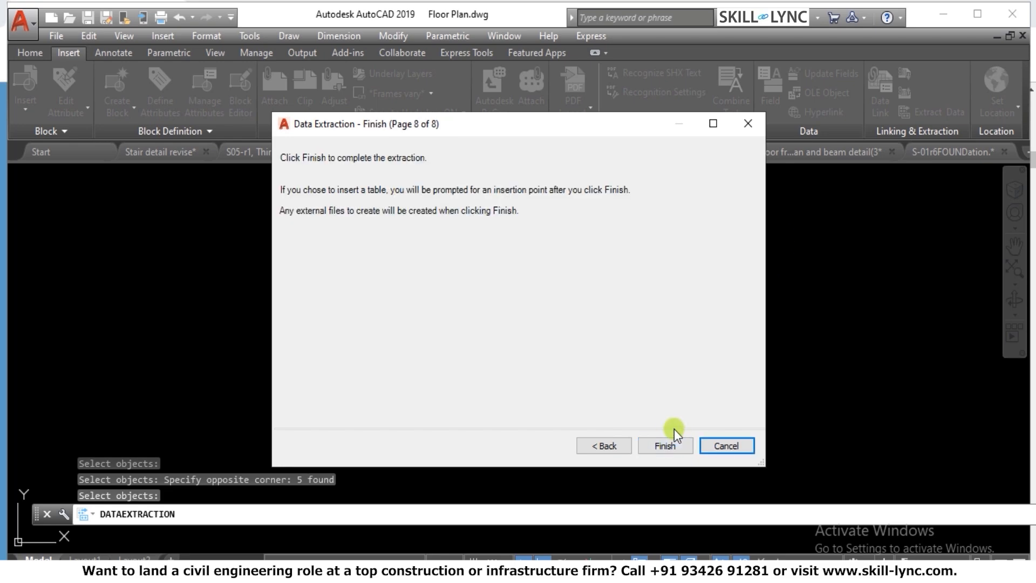
click(675, 439)
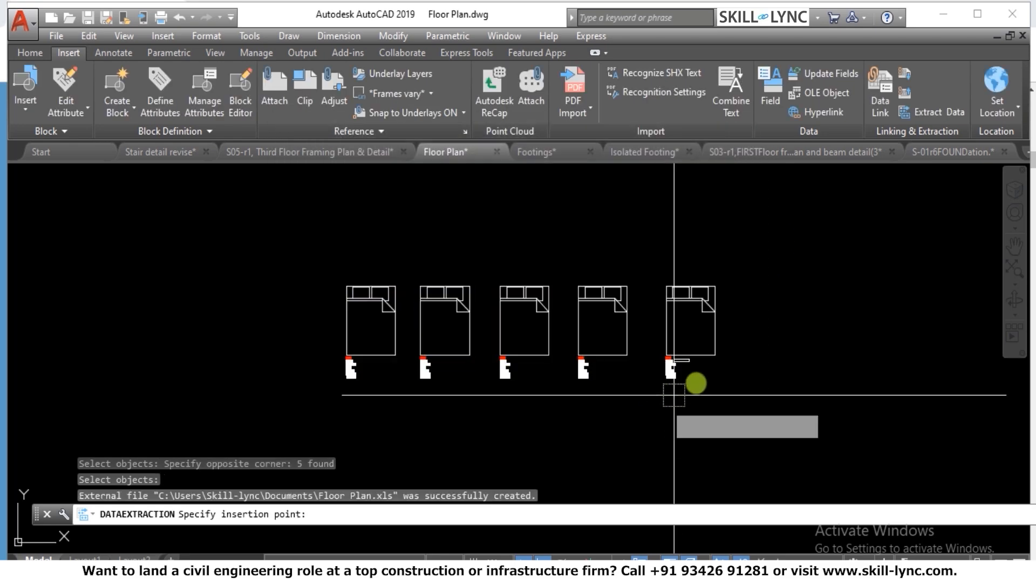
click(748, 348)
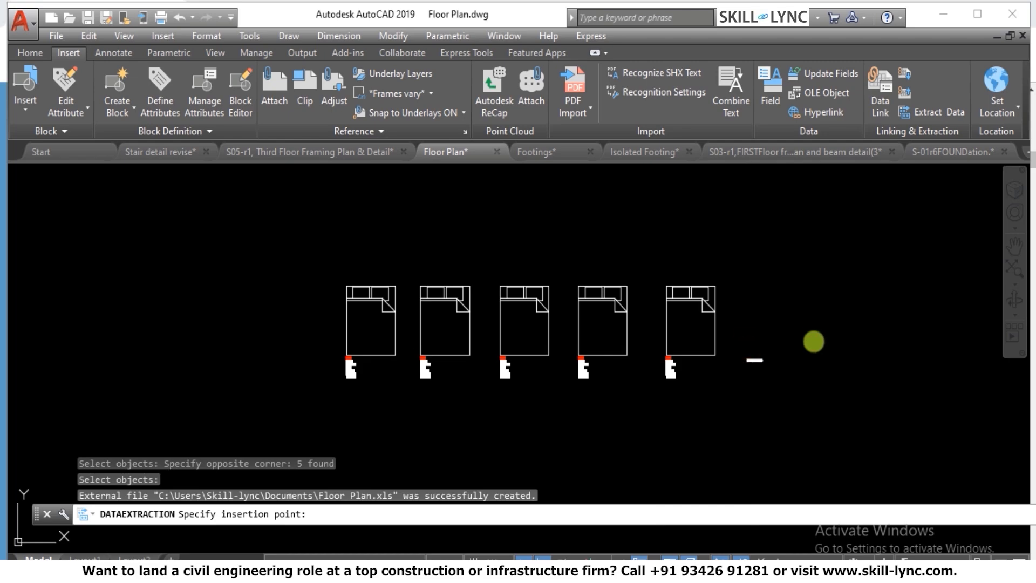
Examine the columns and rows of the inserted bed data table, leaving it deselected
scroll(788, 362, up, 8)
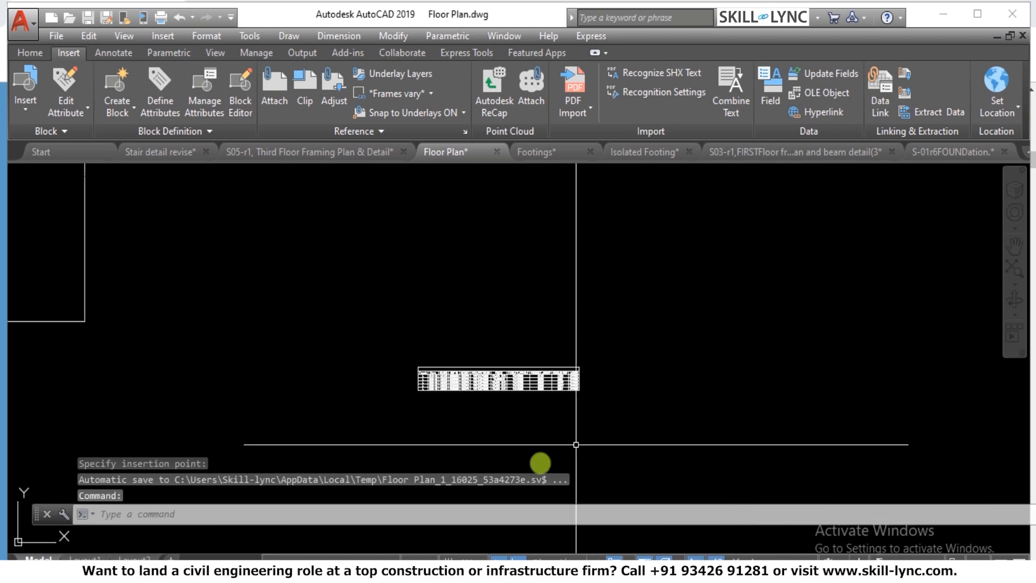
scroll(577, 399, up, 2)
click(669, 375)
click(578, 283)
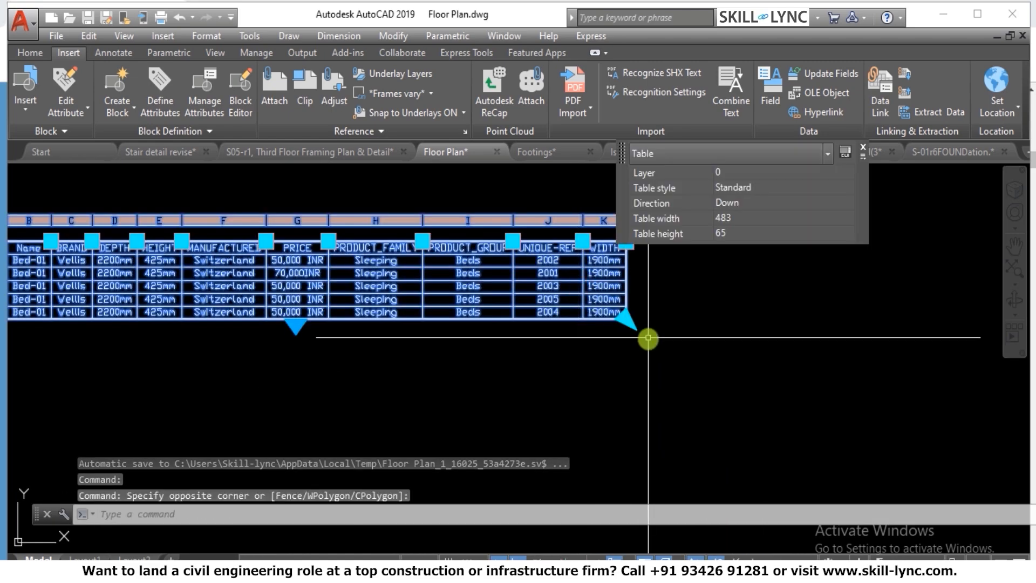
scroll(648, 340, down, 6)
key(Escape)
key(Escape)
Scale the bed data table by a factor of 3 from a base point on its left edge
text(sc)
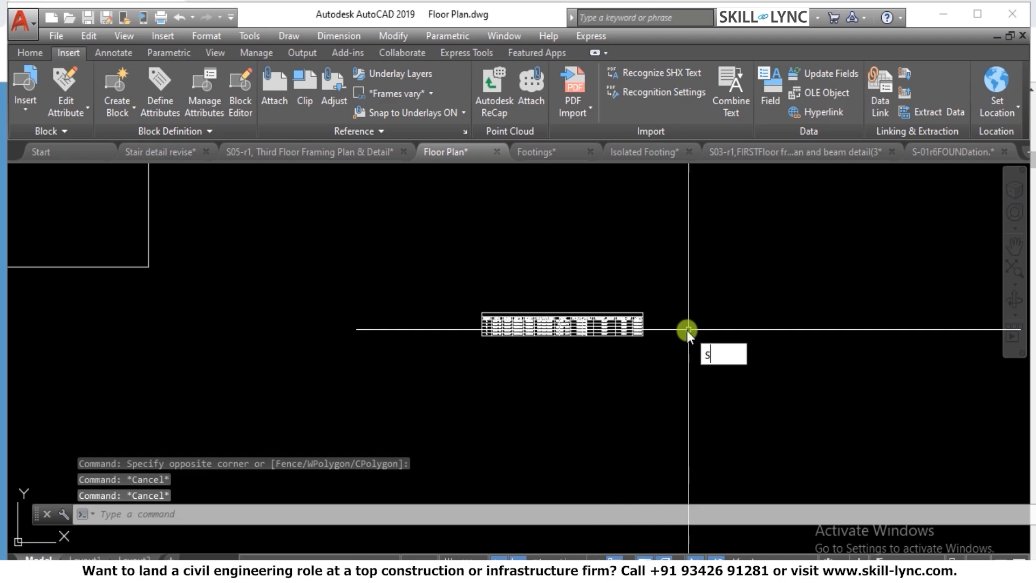
key(Return)
click(657, 353)
click(407, 269)
key(Return)
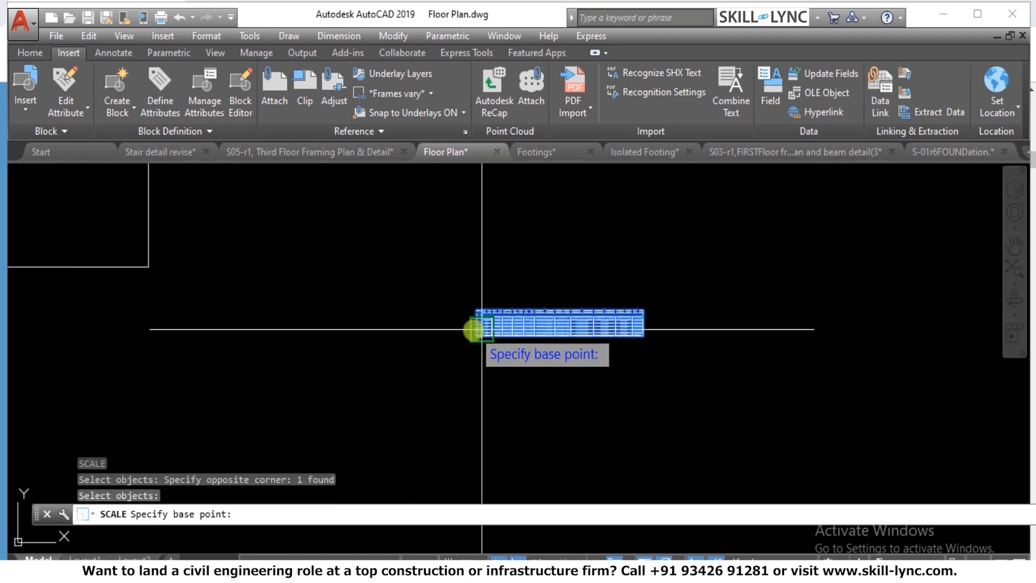
click(475, 330)
text(3)
key(Return)
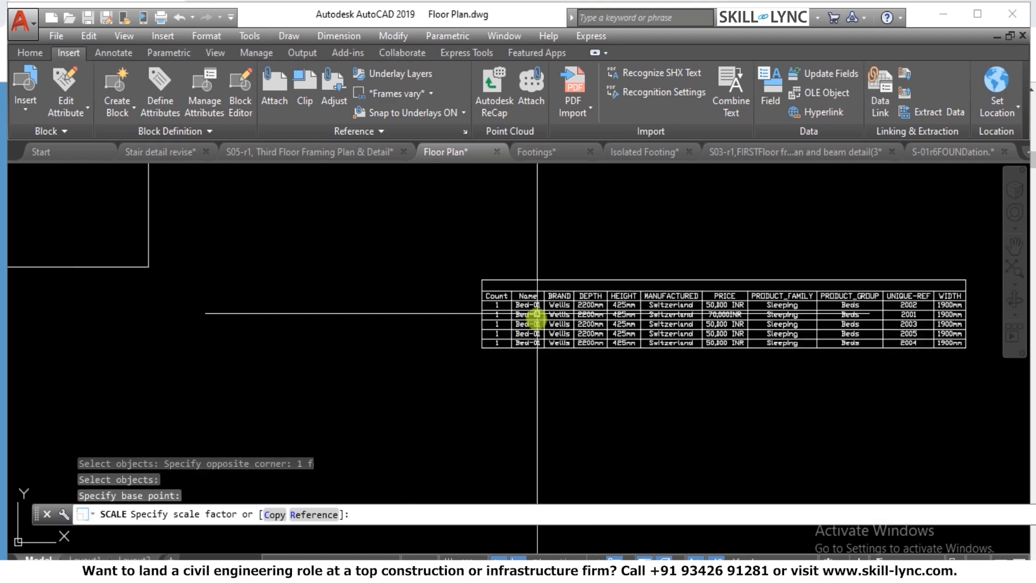
scroll(562, 325, down, 8)
scroll(649, 319, up, 6)
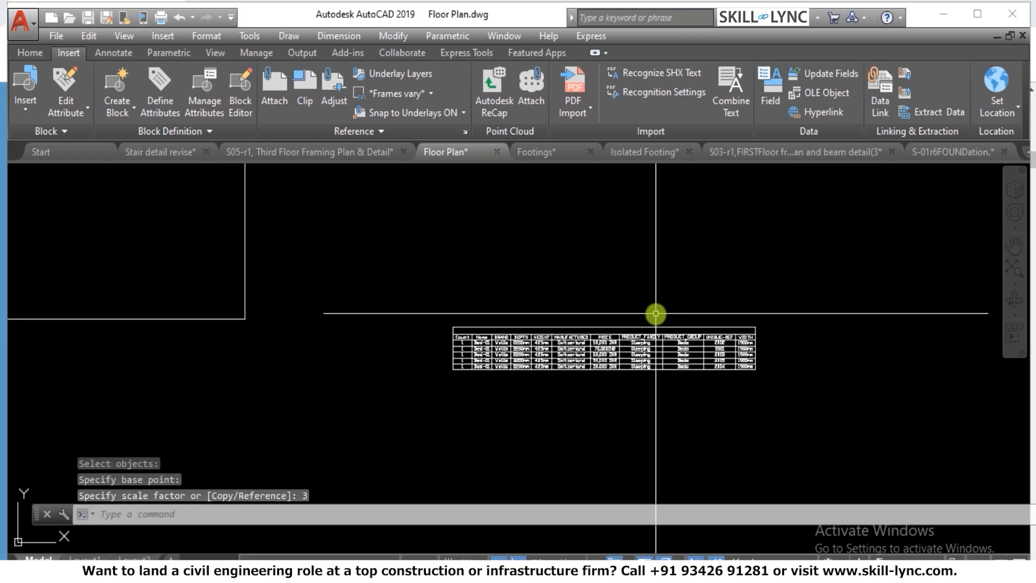
Scale the bed data table by a factor of 2 from its lower-left corner
key(Return)
click(580, 394)
click(474, 300)
key(Return)
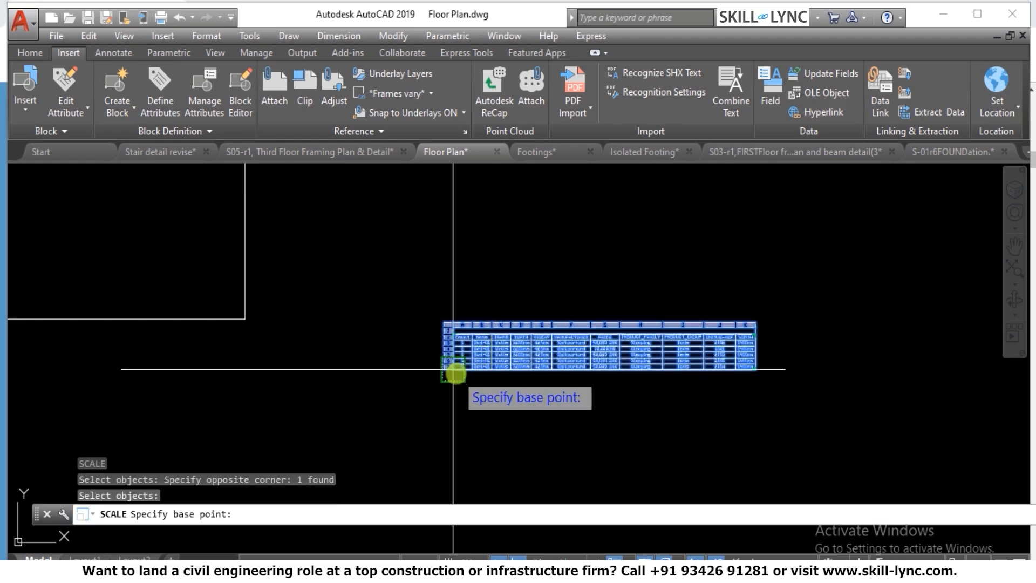
click(455, 371)
text(2)
key(Return)
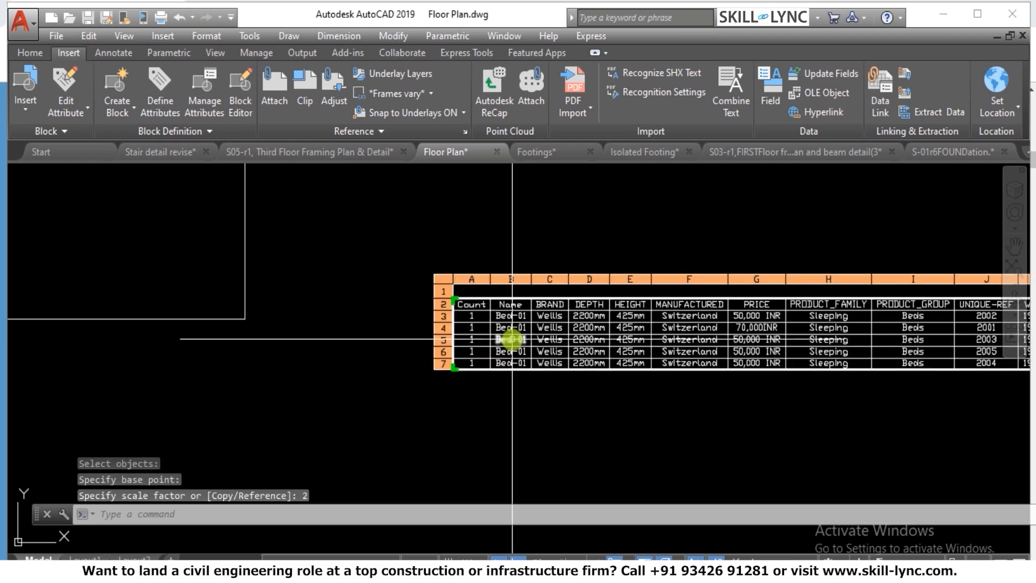
Examine the brand, price, unique reference and size entries in the enlarged bed table and compare them with the neighbouring bed's attributes
scroll(478, 347, down, 2)
scroll(652, 354, up, 3)
scroll(678, 333, up, 1)
key(Escape)
key(Escape)
scroll(324, 326, up, 2)
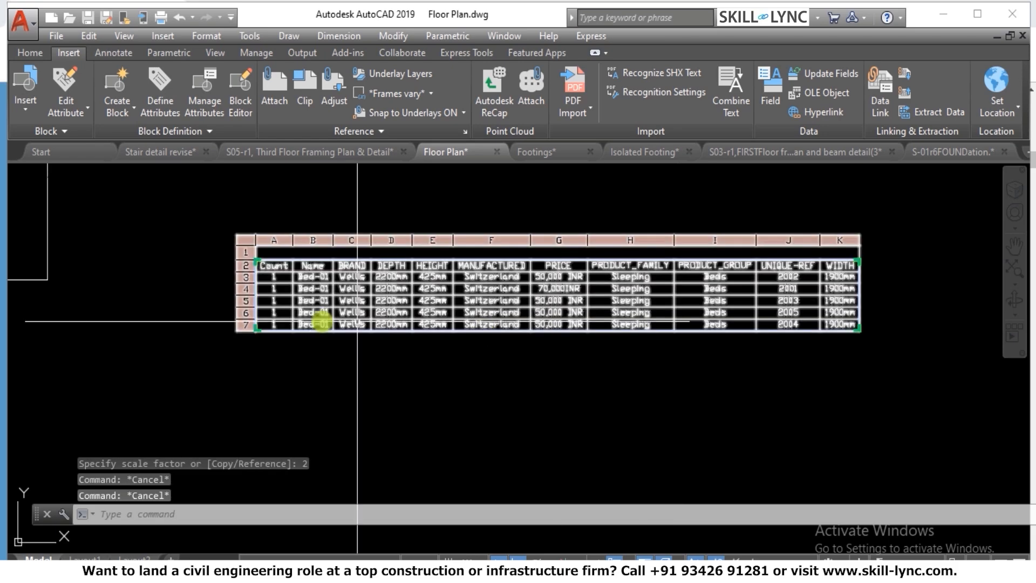
click(270, 243)
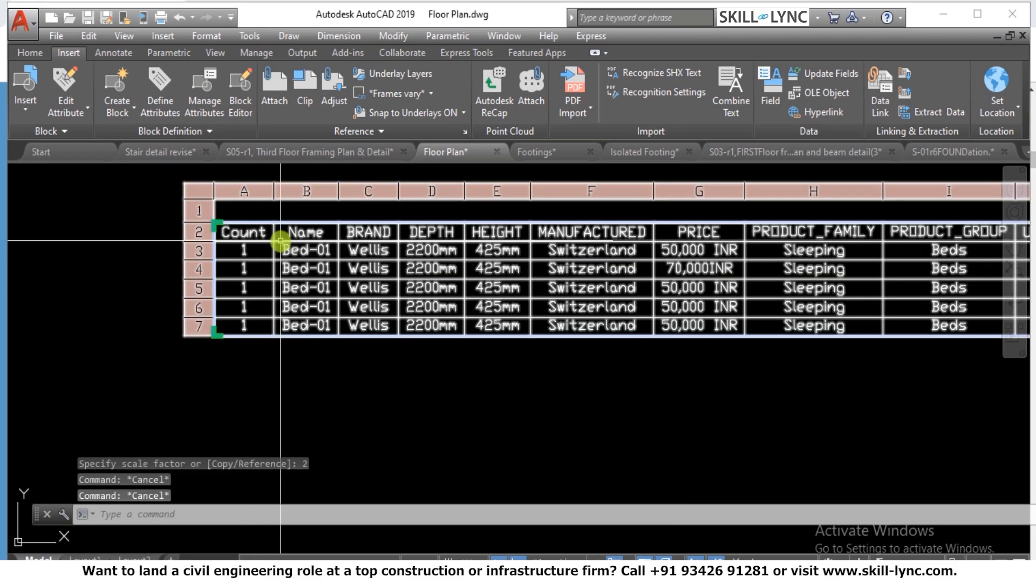
key(Escape)
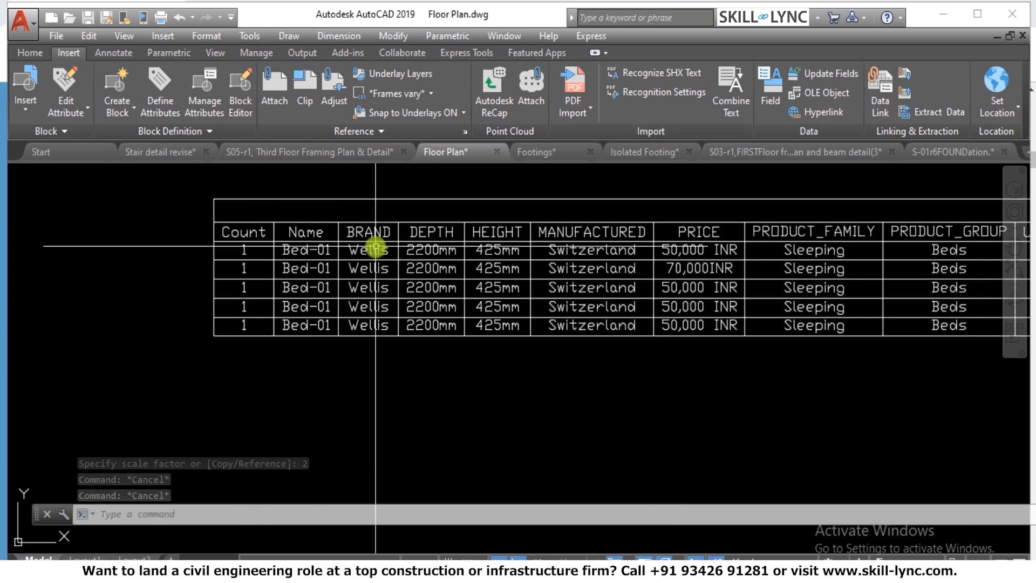
click(372, 273)
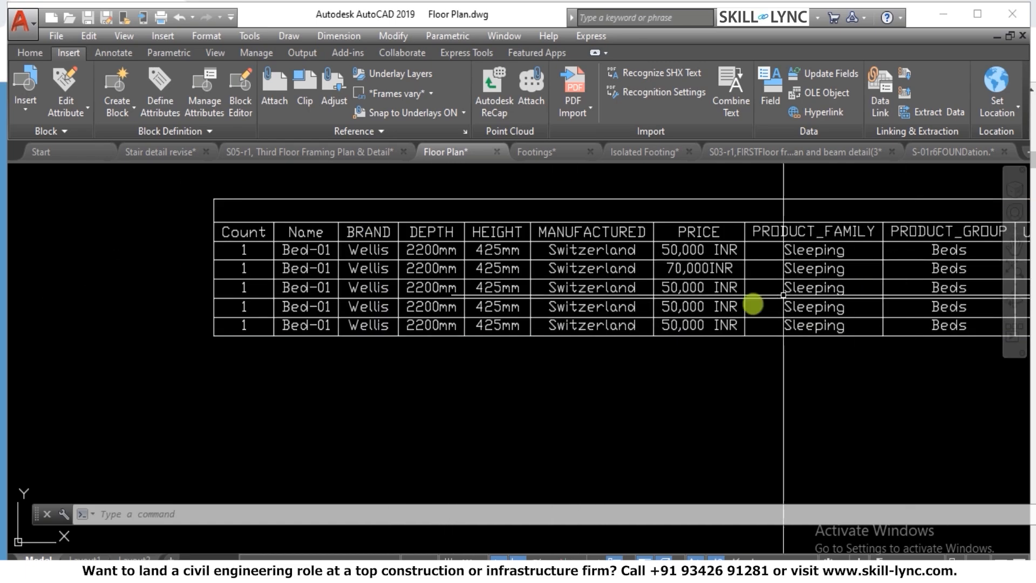
scroll(535, 227, down, 2)
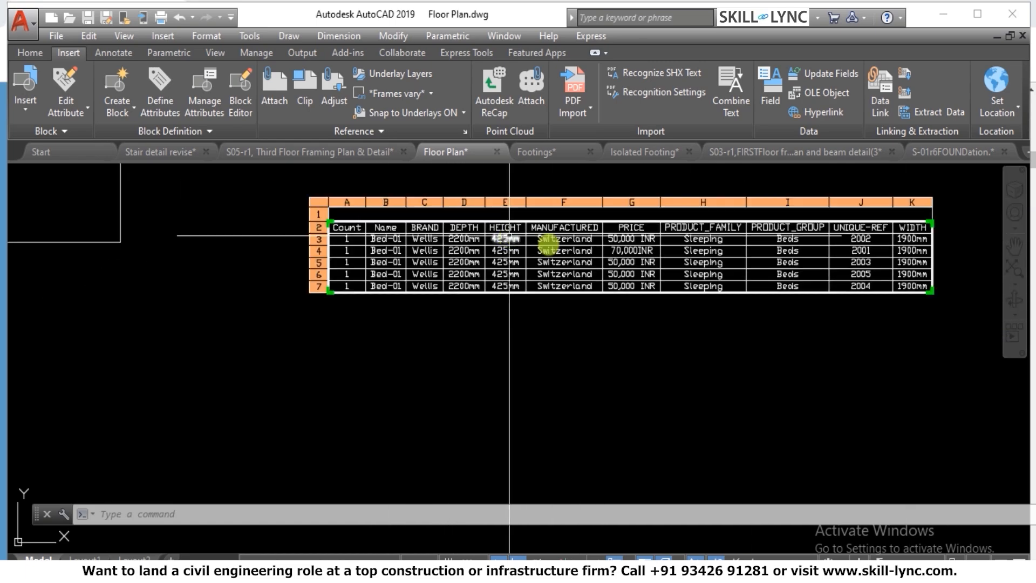
scroll(942, 238, up, 2)
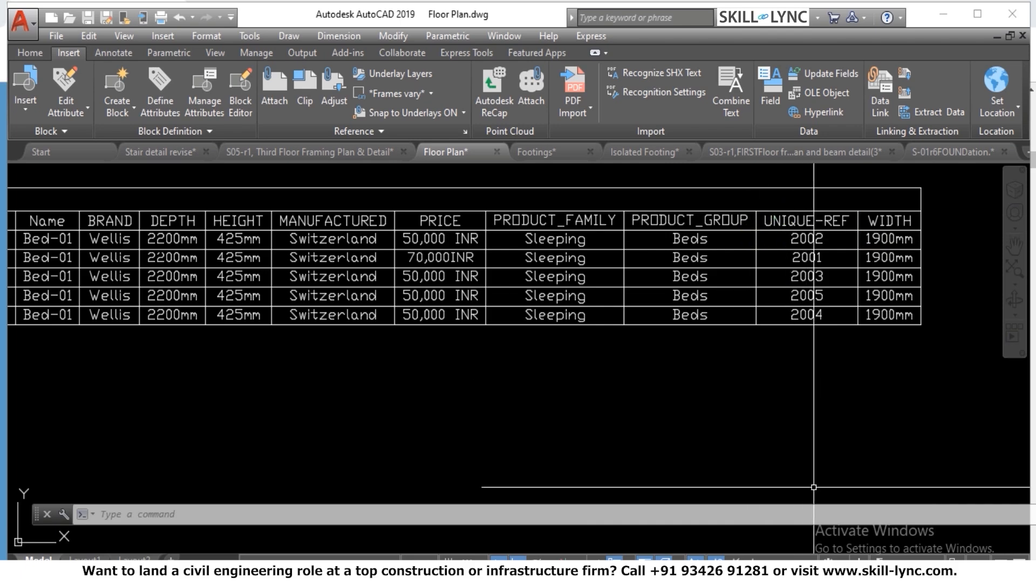
click(370, 287)
scroll(593, 264, down, 2)
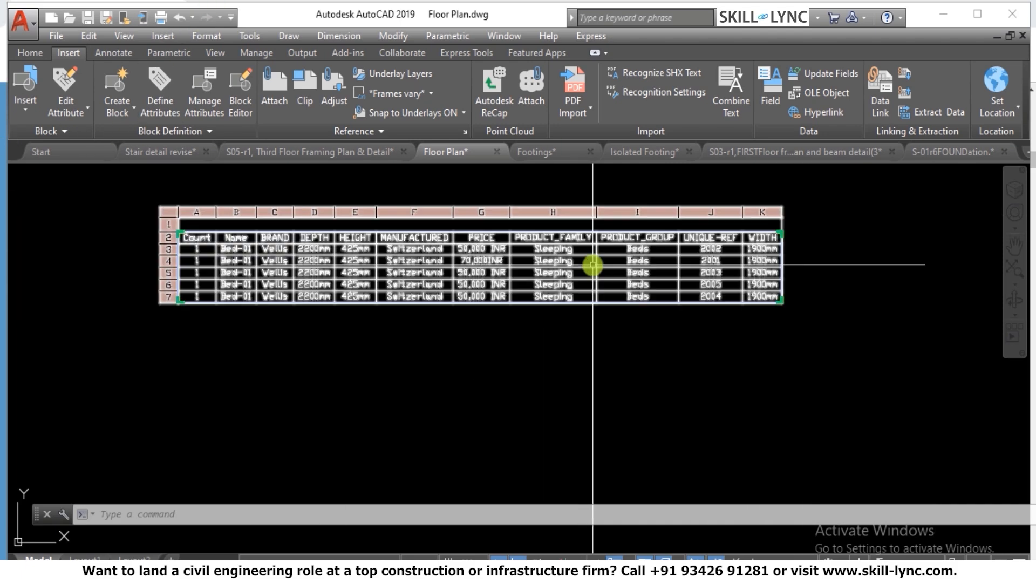
key(Escape)
scroll(529, 270, down, 5)
scroll(347, 276, up, 3)
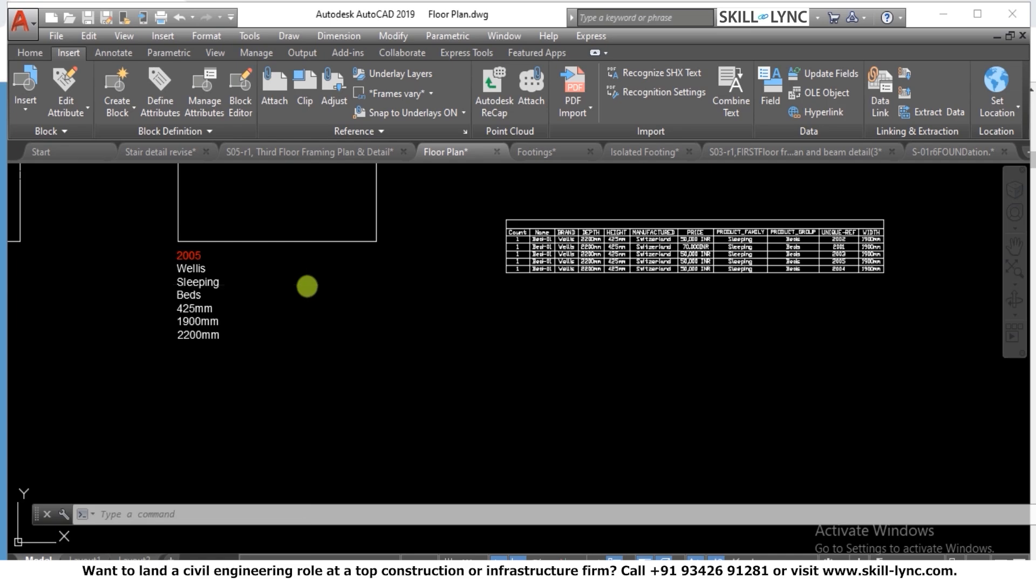
key(Escape)
key(Escape)
key(Escape)
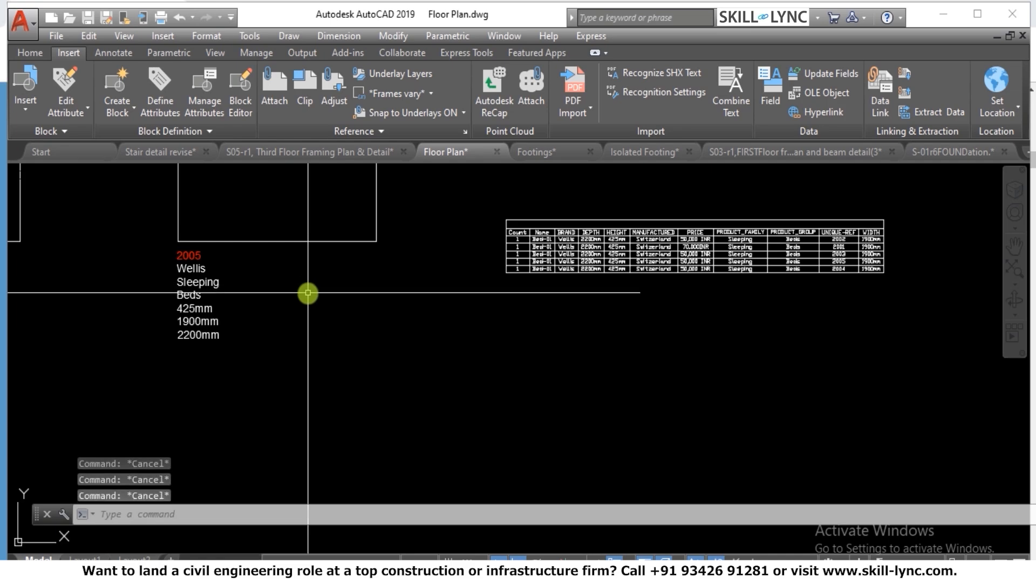
Edit the attributes of the Bed-01 block with unique number 2005 using ATTEDIT, setting its price to 1,00,000
text(attedit)
key(Return)
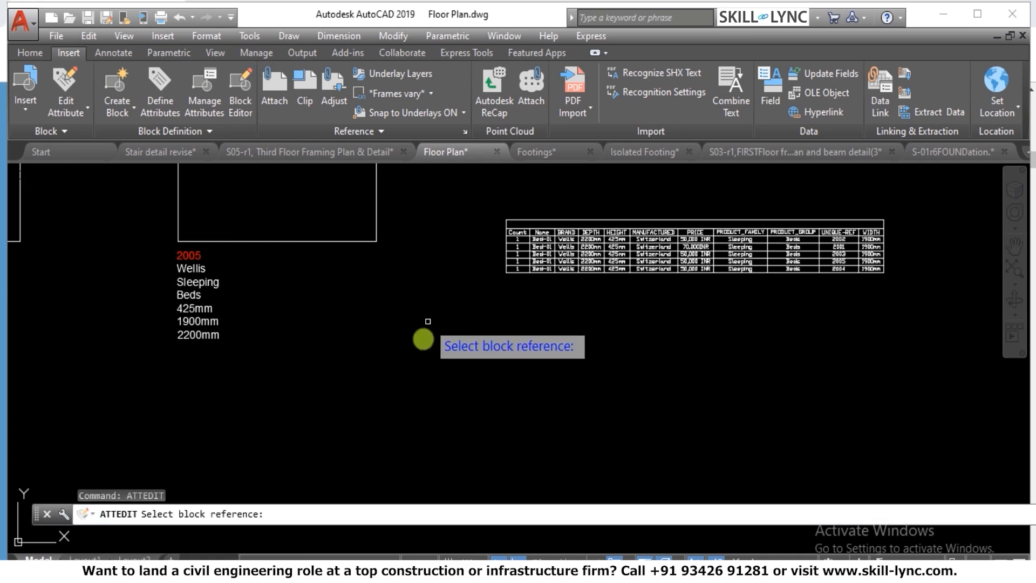
click(285, 242)
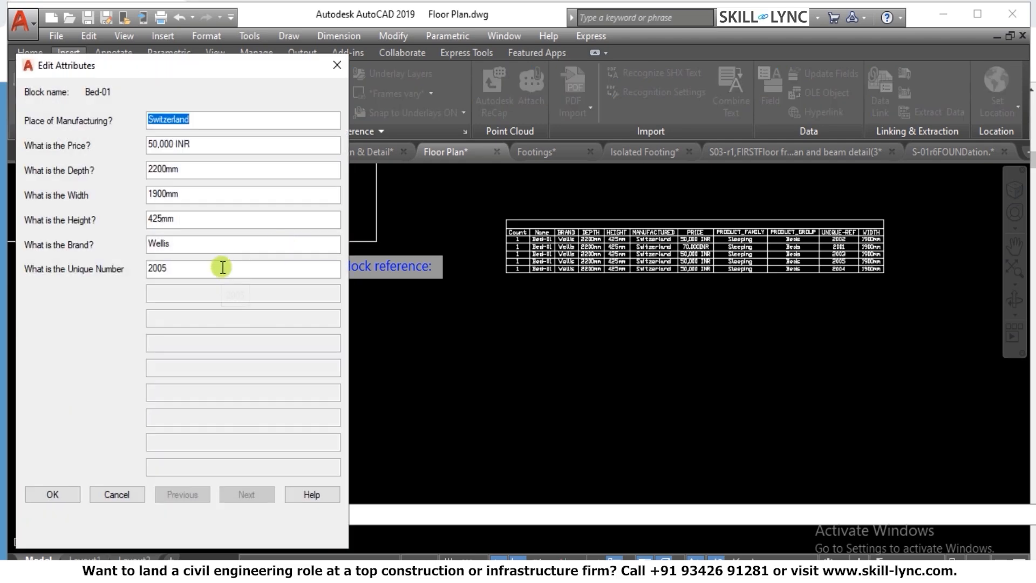
click(198, 145)
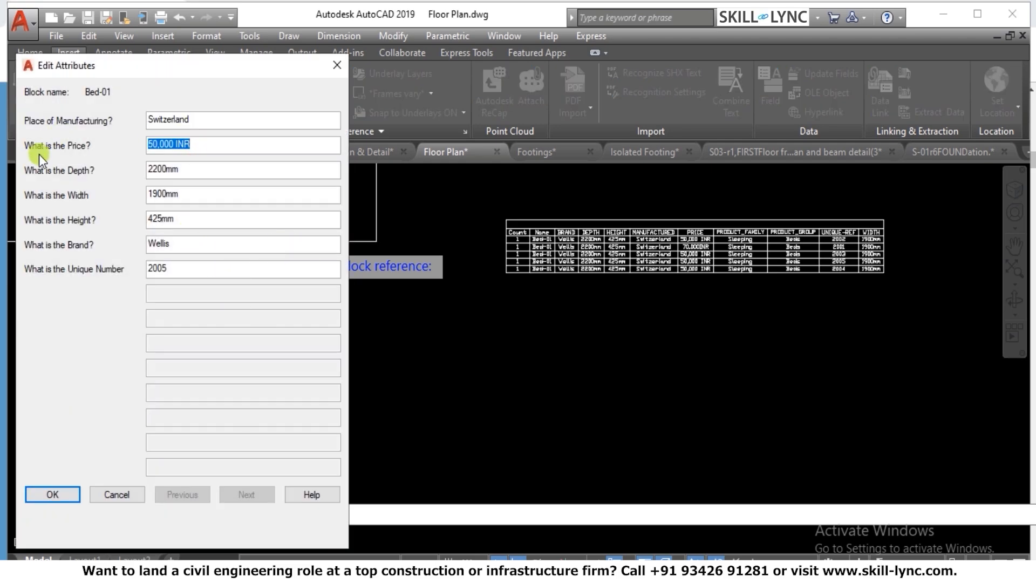
text(1,00,000)
click(69, 493)
Update the bed table's data links to bring in the edited price, leaving the table deselected
scroll(858, 210, up, 2)
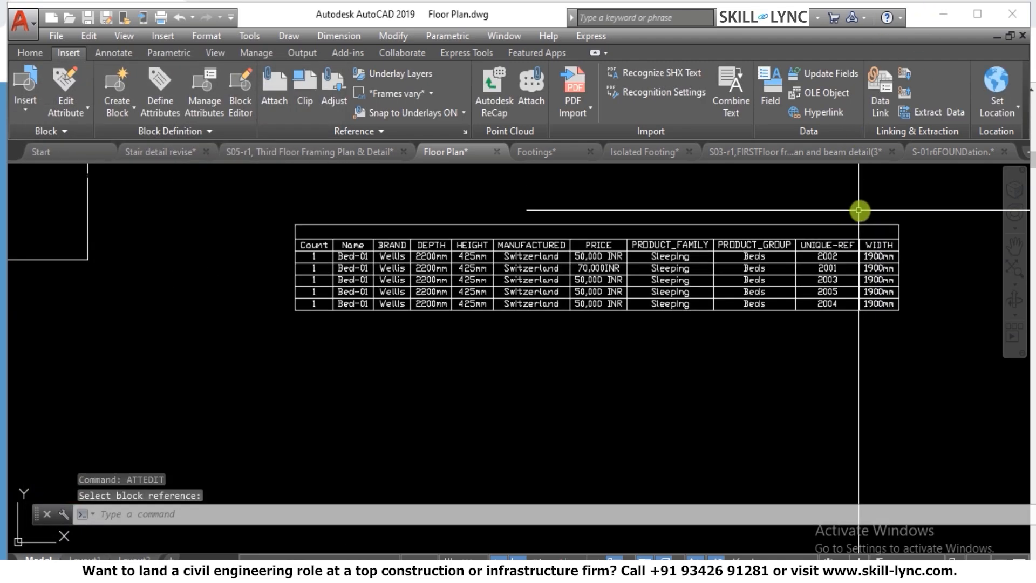
scroll(859, 210, up, 3)
click(746, 326)
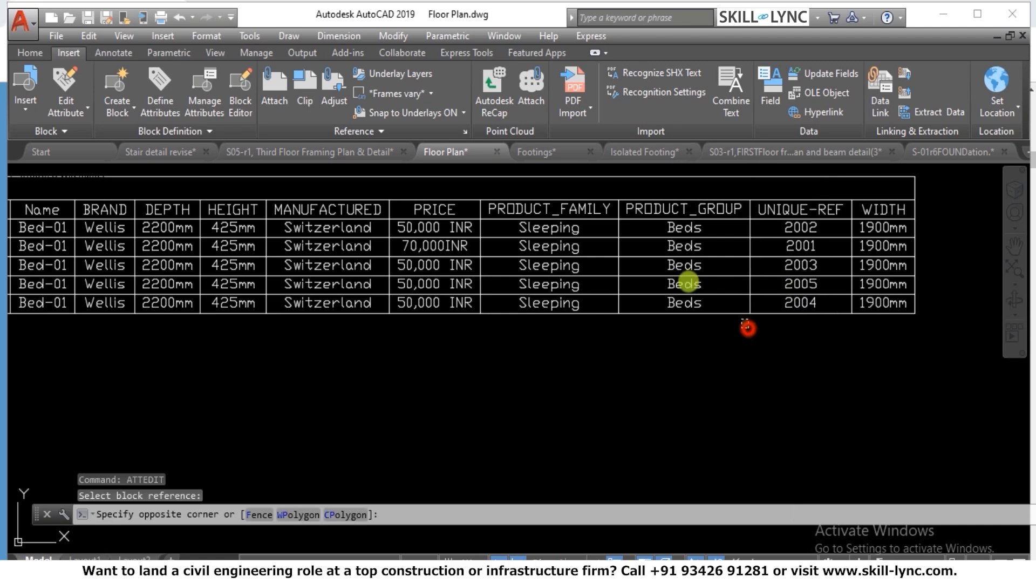
click(679, 270)
right_click(696, 276)
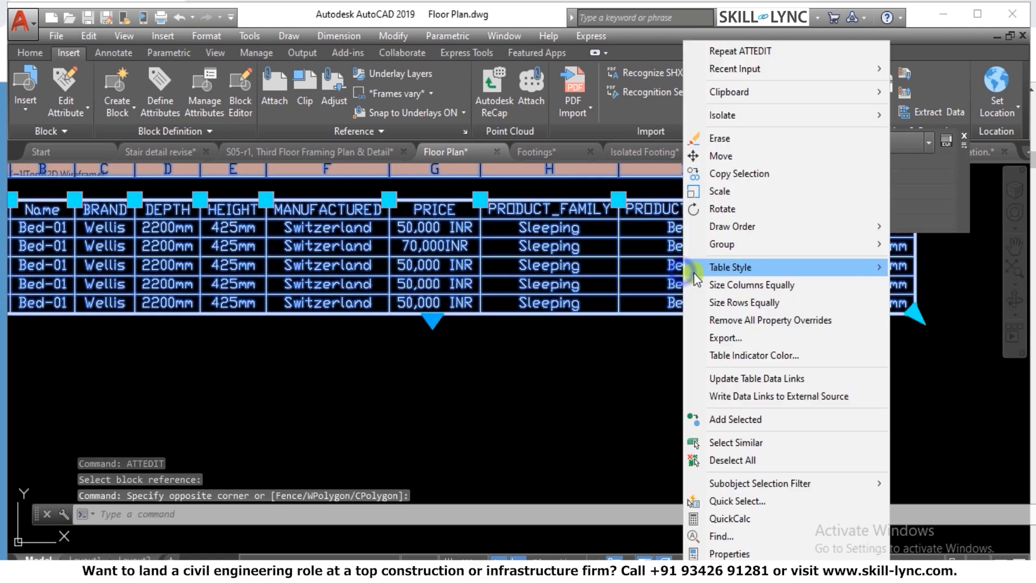
click(743, 379)
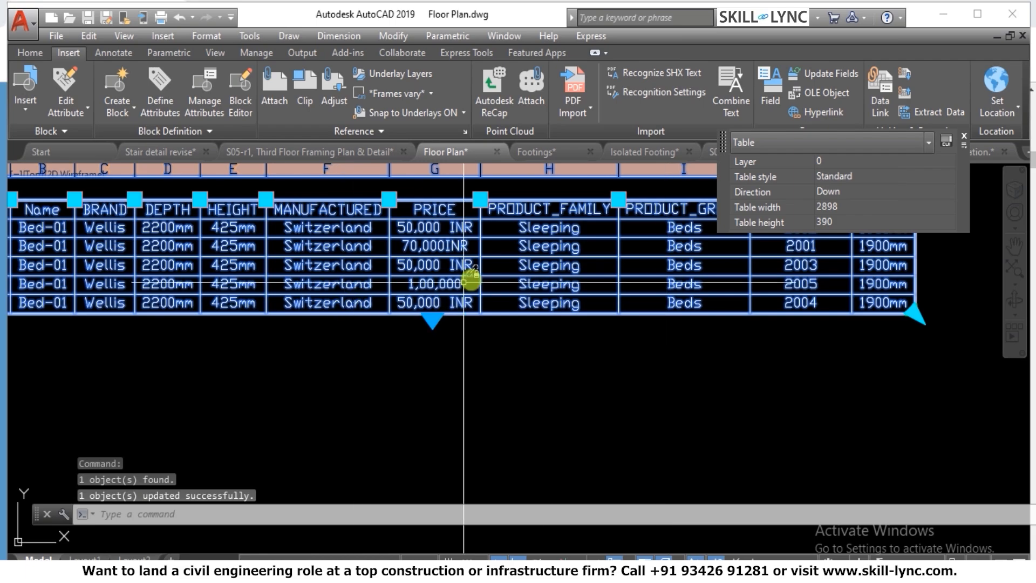
scroll(651, 306, down, 2)
key(Escape)
key(Escape)
key(Escape)
scroll(655, 306, down, 4)
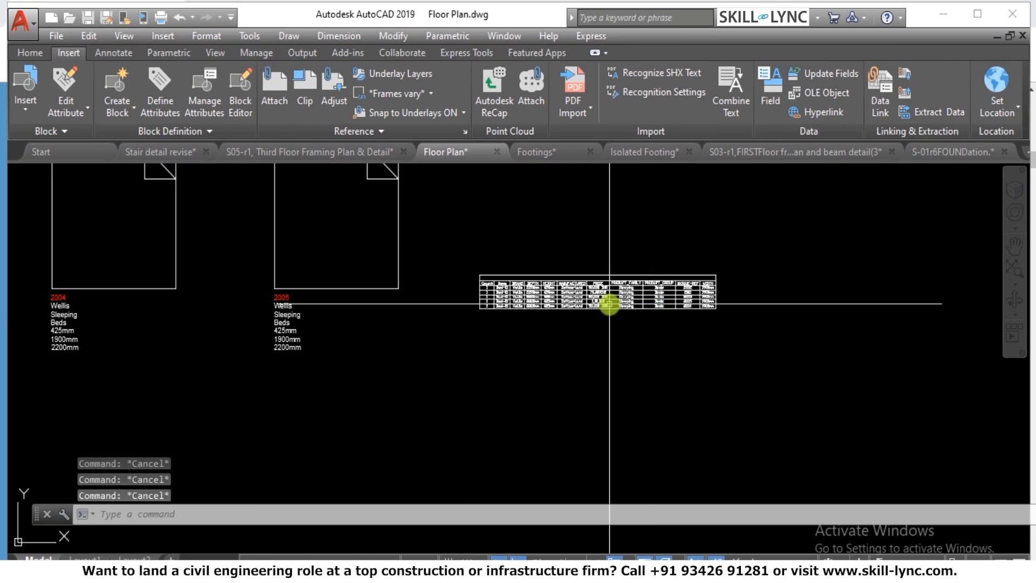
scroll(607, 302, up, 4)
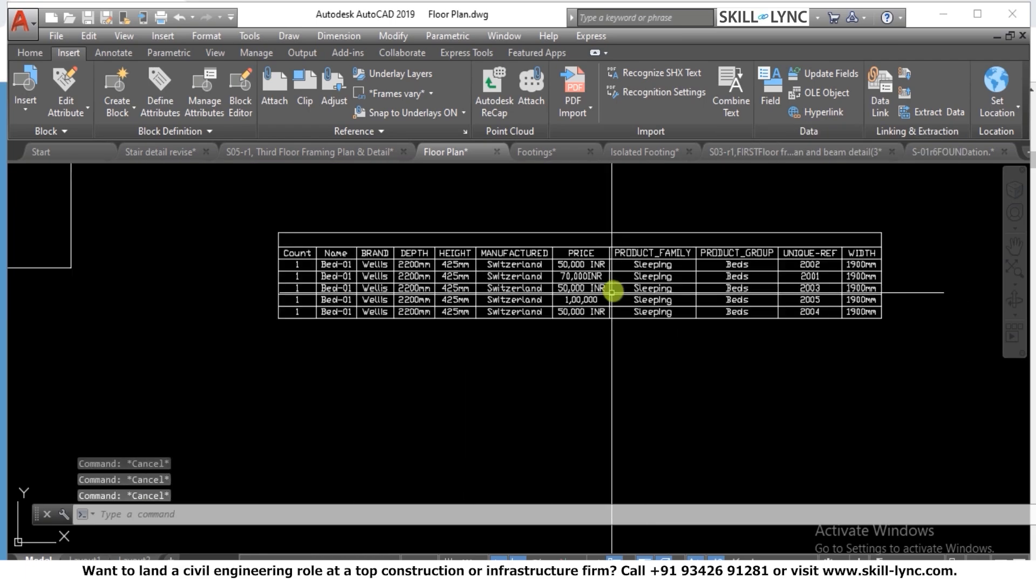
Begin a new data extraction and save it over the existing Bed Information file in the Week 8 folder
click(927, 112)
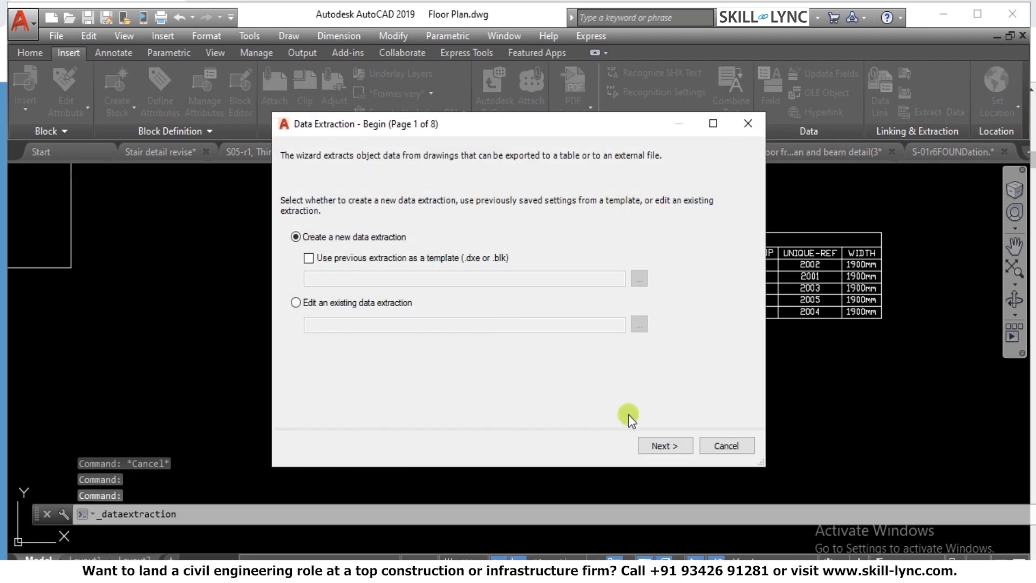
click(678, 449)
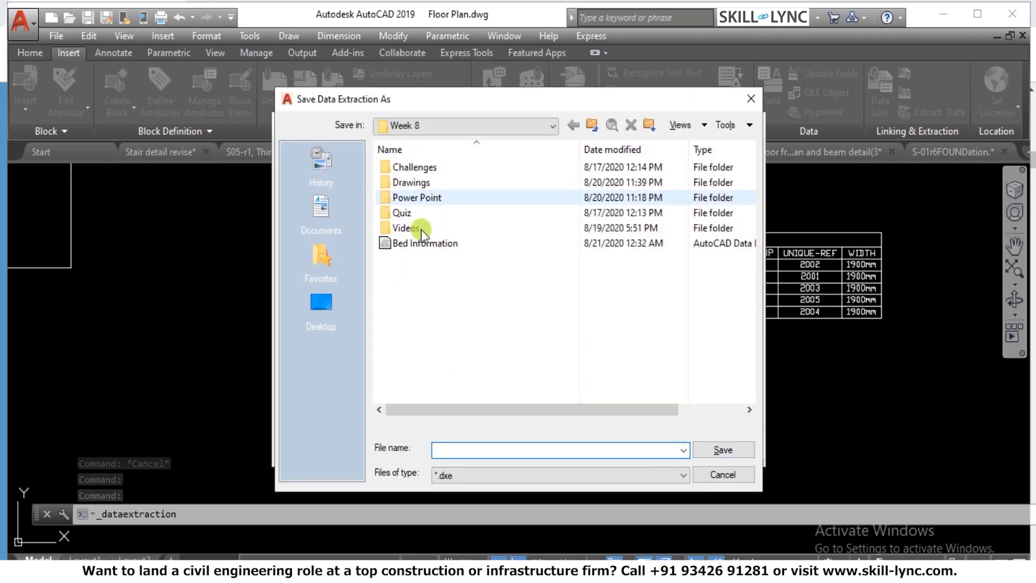
click(420, 245)
click(719, 448)
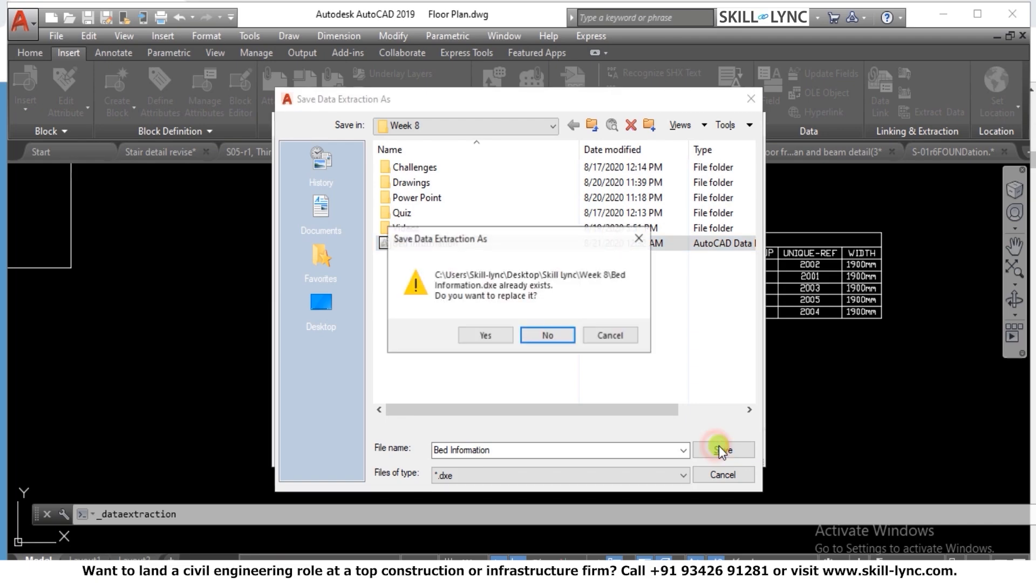
click(487, 333)
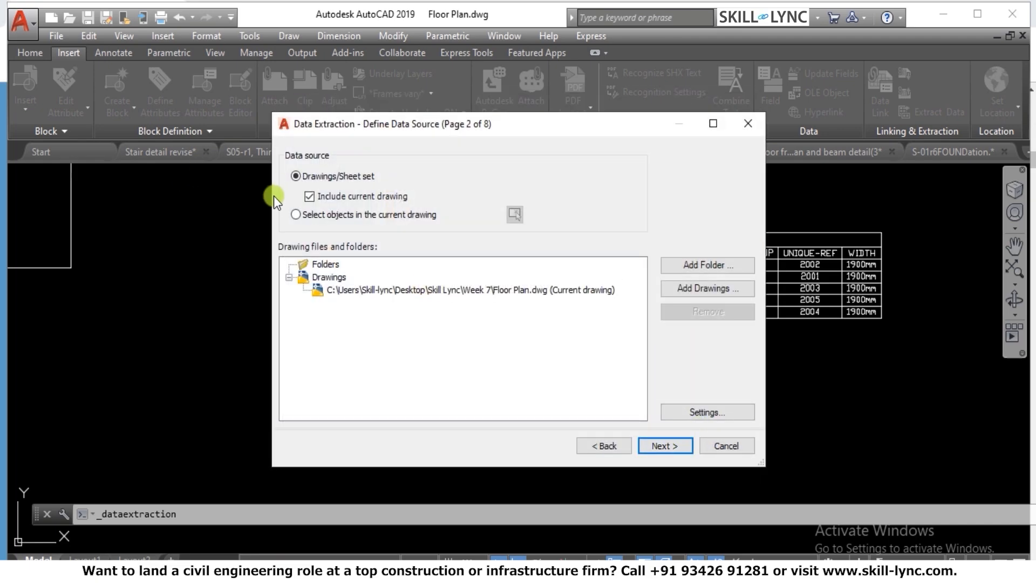
Set the data source to selected objects in the current drawing, choose the bed data table and continue to object selection
click(295, 214)
click(514, 214)
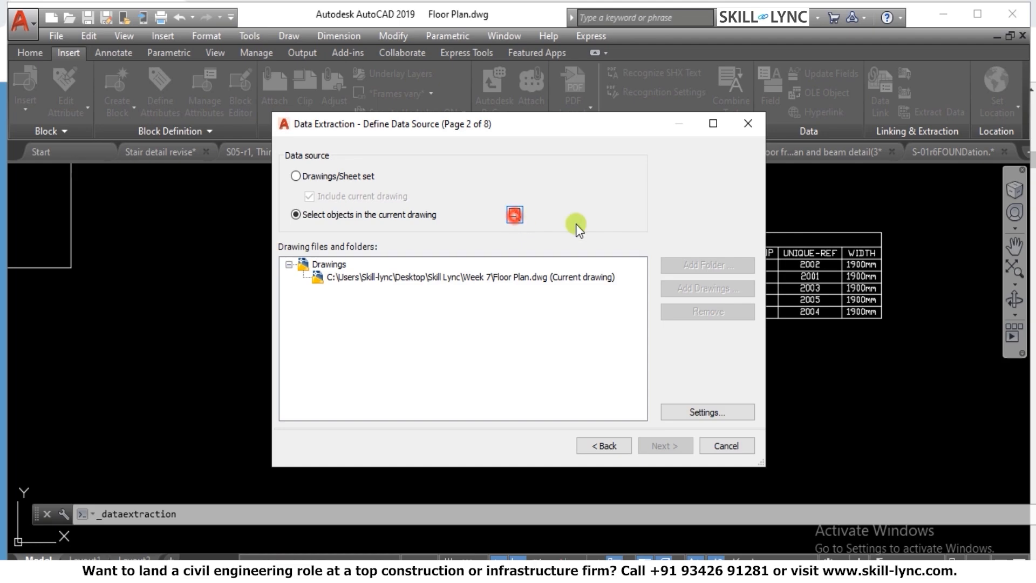
click(916, 329)
click(234, 211)
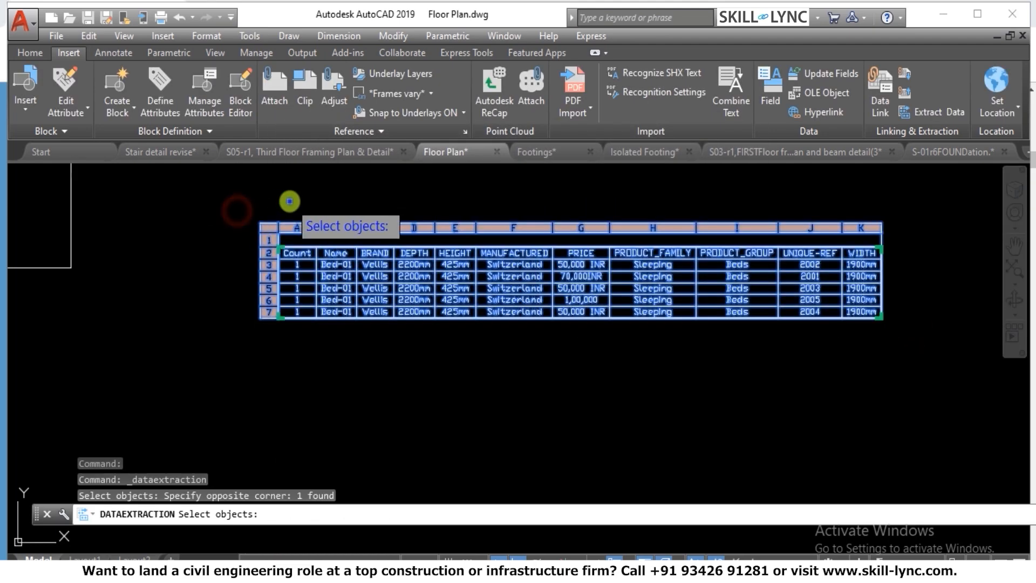
key(Return)
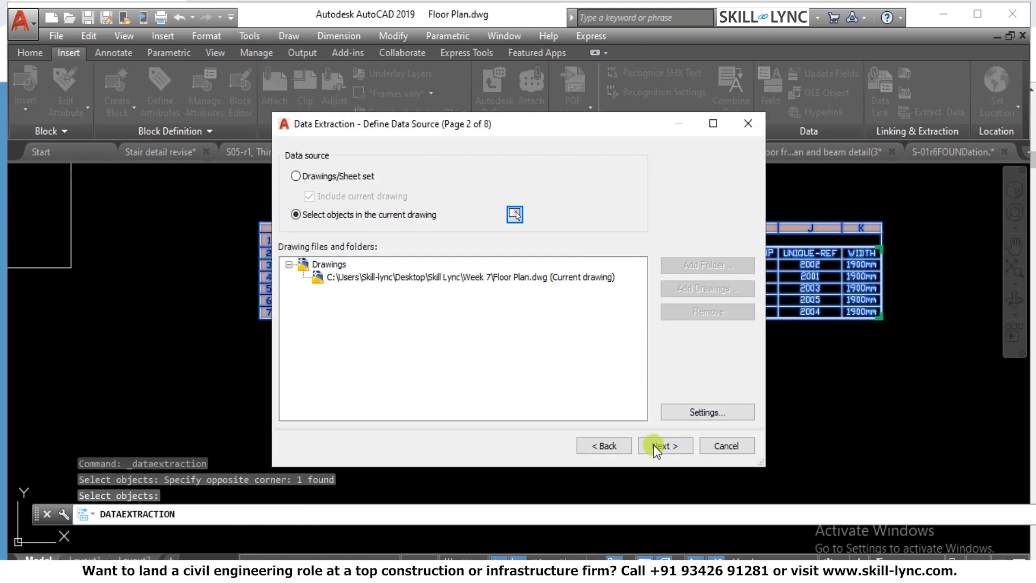
click(655, 445)
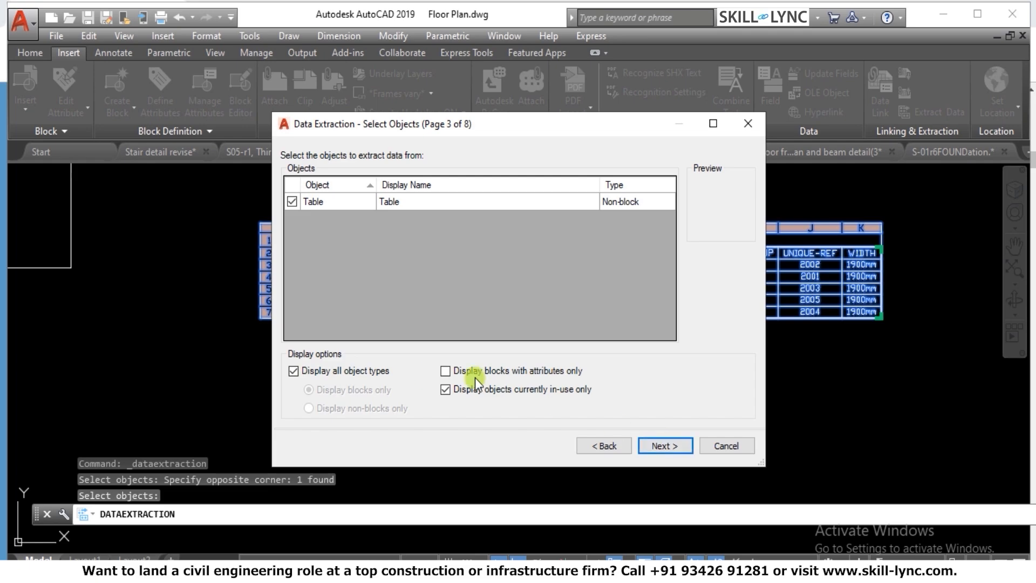
Display blocks with attributes only, turn off the in-use objects filter, and keep all object types displayed
click(446, 371)
click(446, 389)
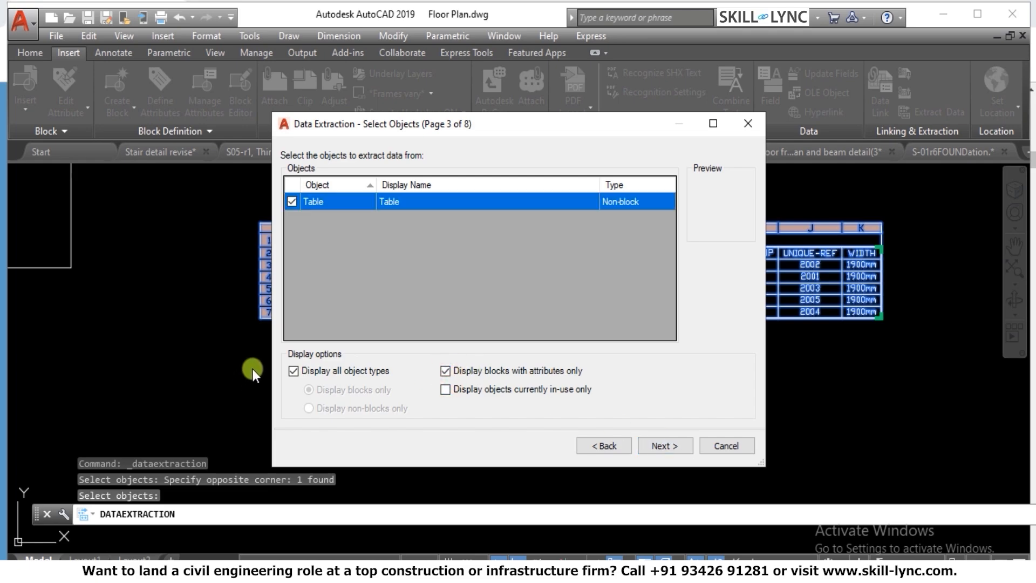
click(301, 372)
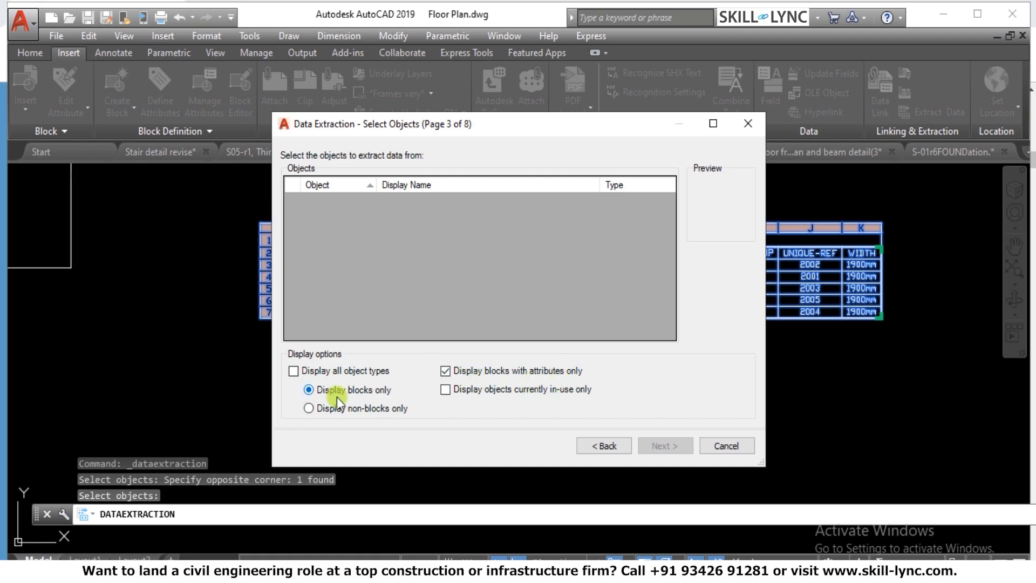
click(293, 371)
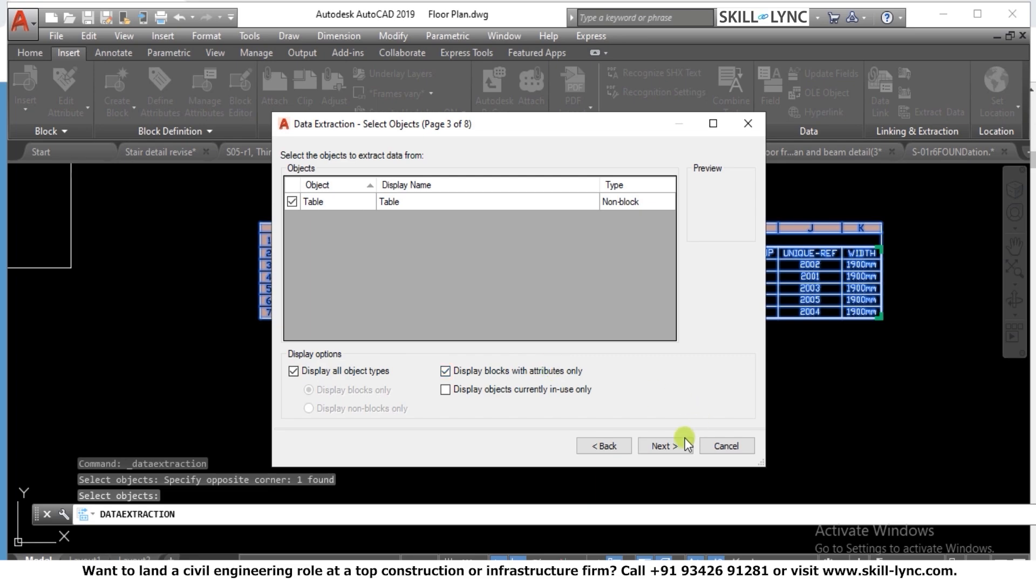
Return to the data source settings, reselect the five beds together with the bed table, and continue to object selection
click(729, 445)
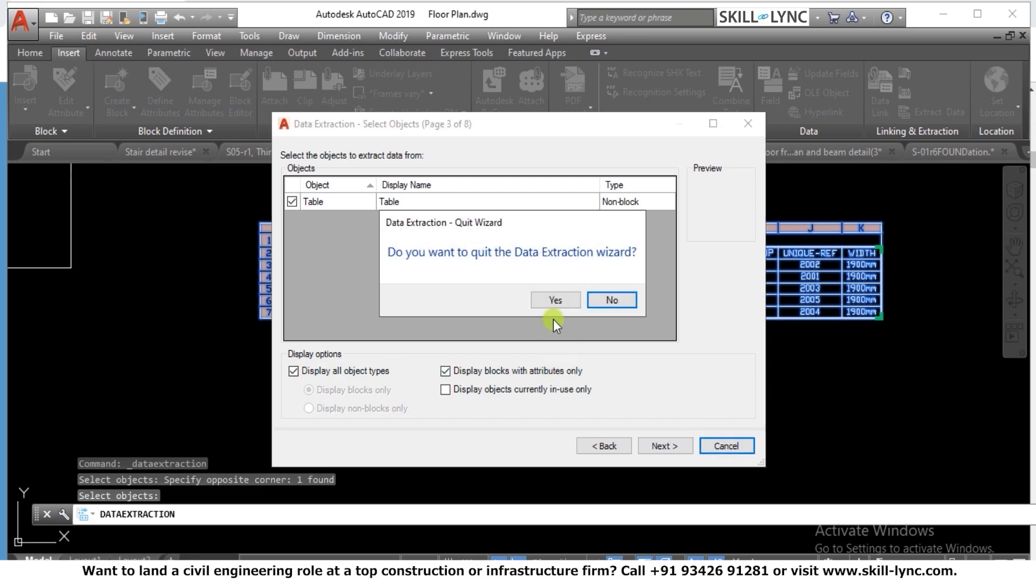
click(608, 299)
click(604, 448)
click(605, 448)
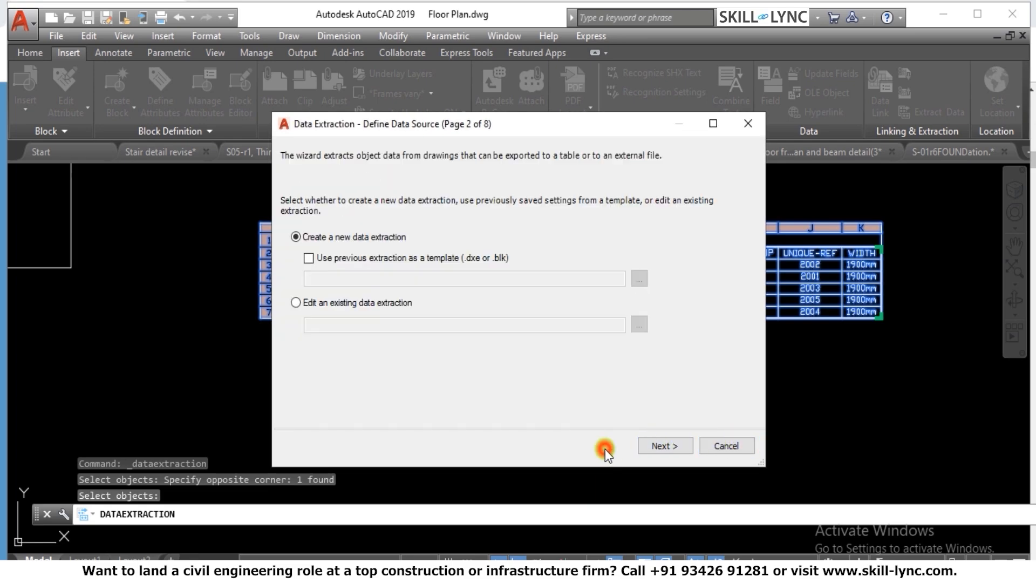
click(672, 445)
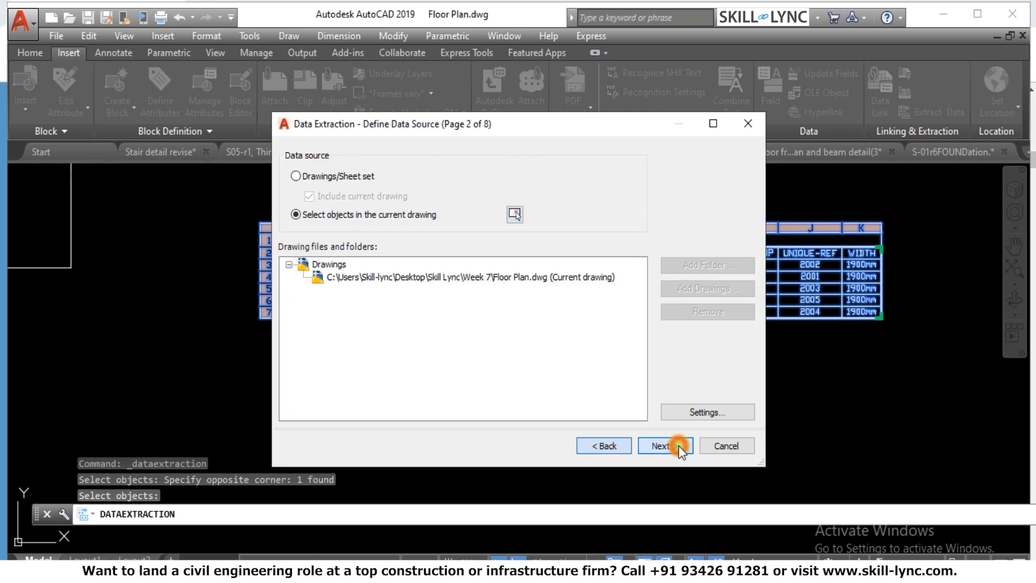
click(515, 214)
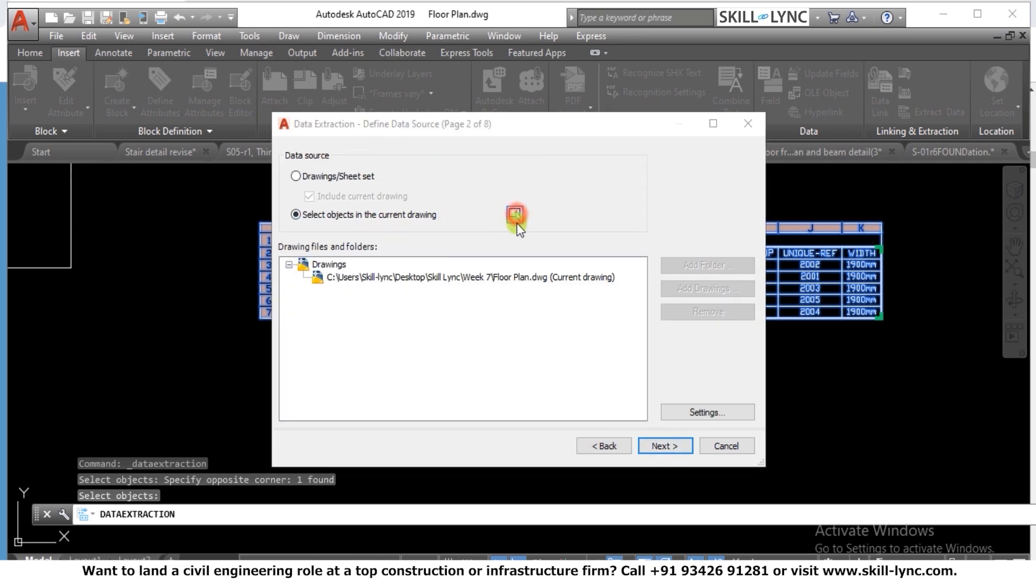
scroll(446, 354, down, 5)
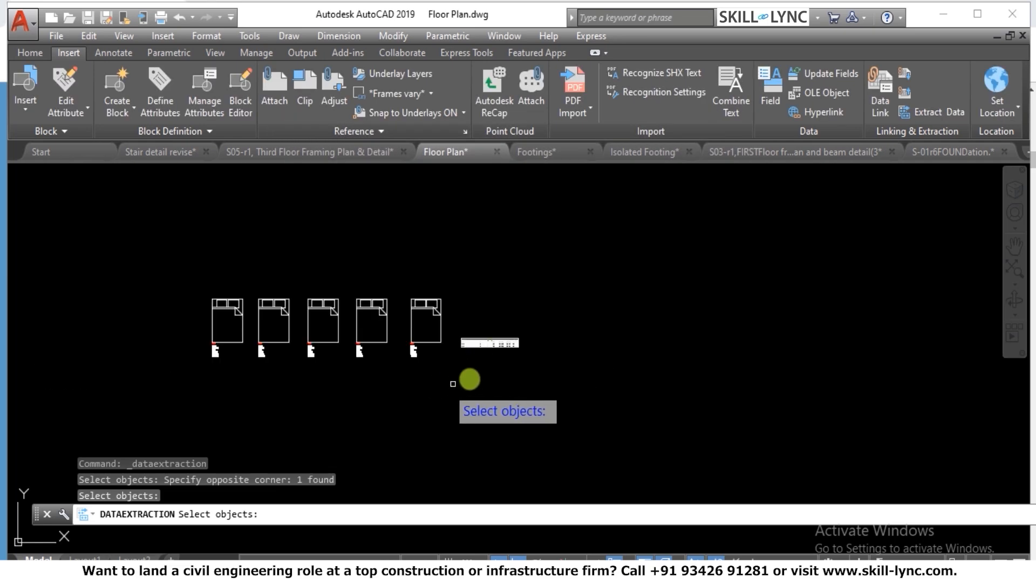
click(470, 377)
click(146, 266)
key(Return)
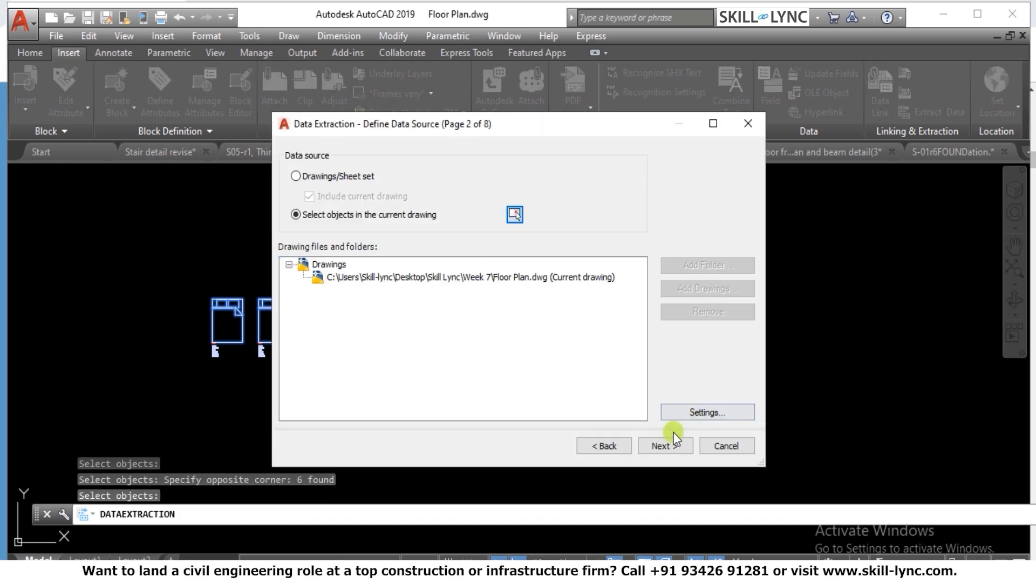
click(659, 446)
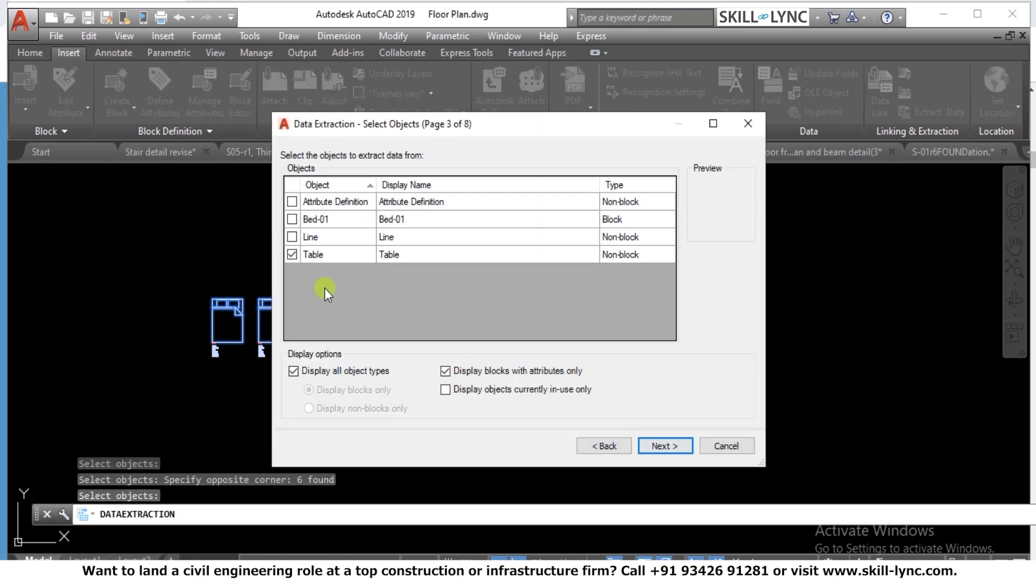
Limit the object list to blocks only, include Bed-01 and continue to the property selection
click(295, 371)
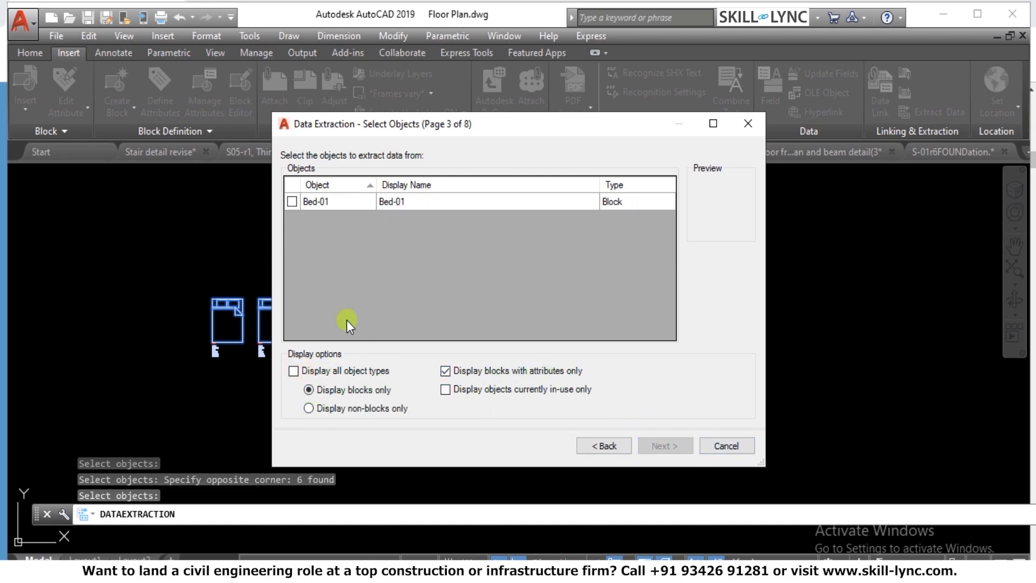
click(292, 202)
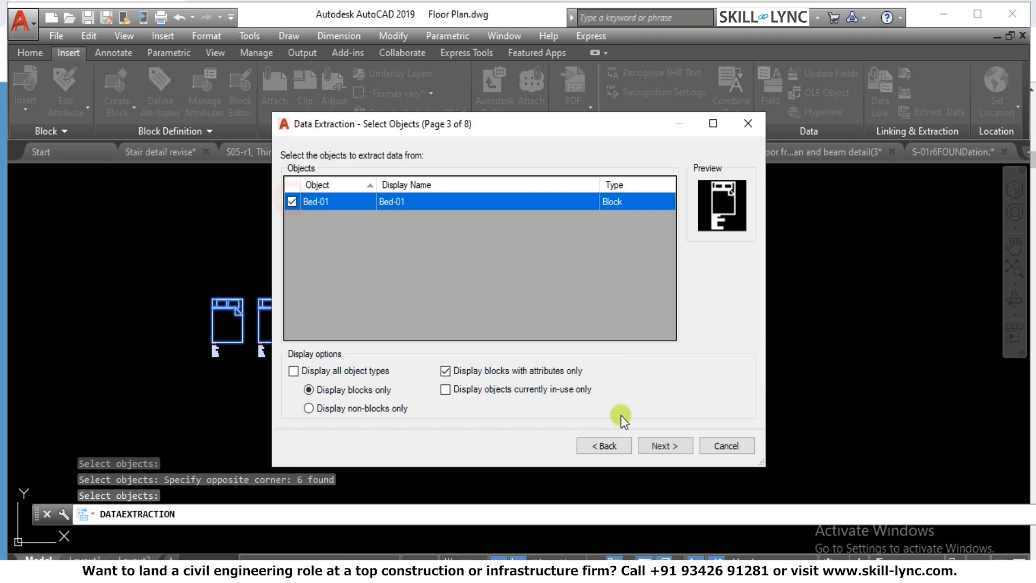
click(663, 446)
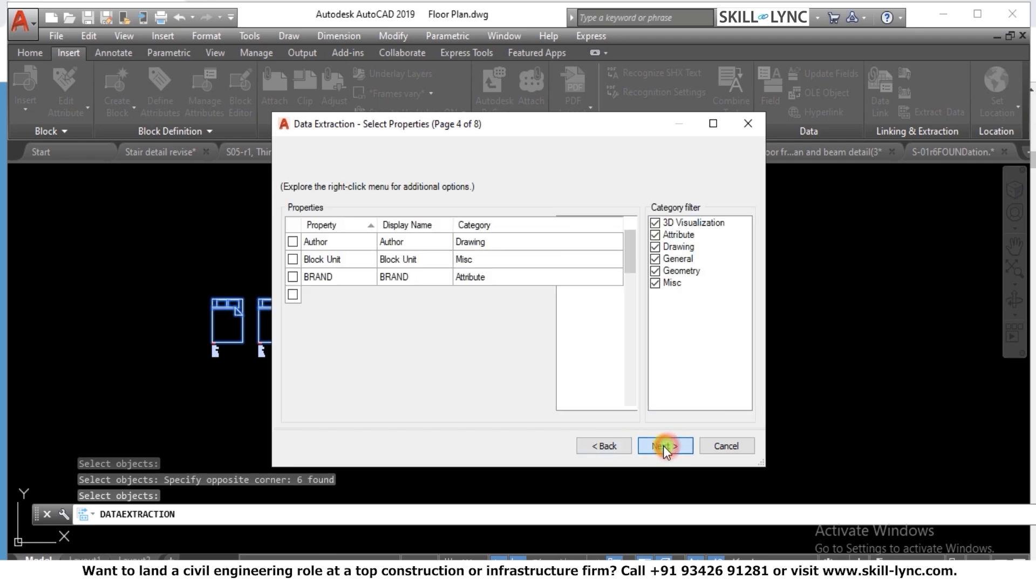
Filter the properties to the Attribute category by excluding 3D Visualization, Drawing, General, Geometry and Misc
click(655, 223)
click(655, 247)
click(655, 259)
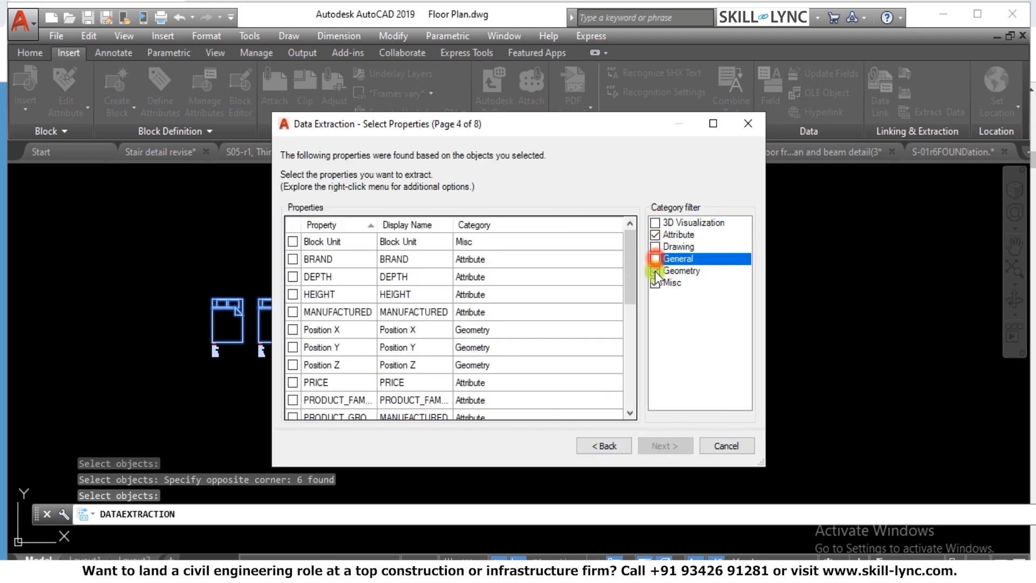
click(656, 270)
click(656, 284)
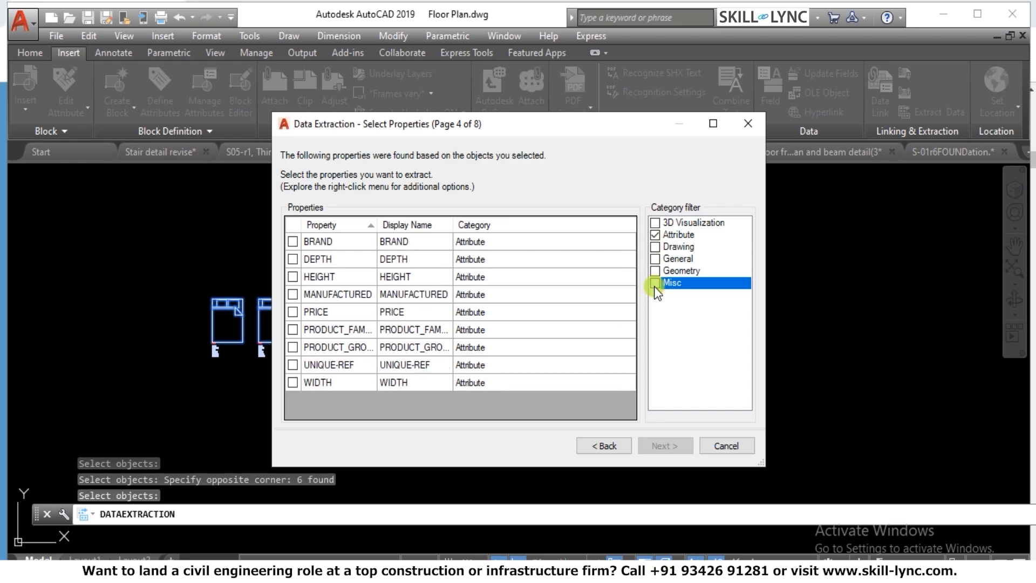
Include all nine Bed-01 attributes, from BRAND to WIDTH, in the extraction and continue to data refinement
click(292, 242)
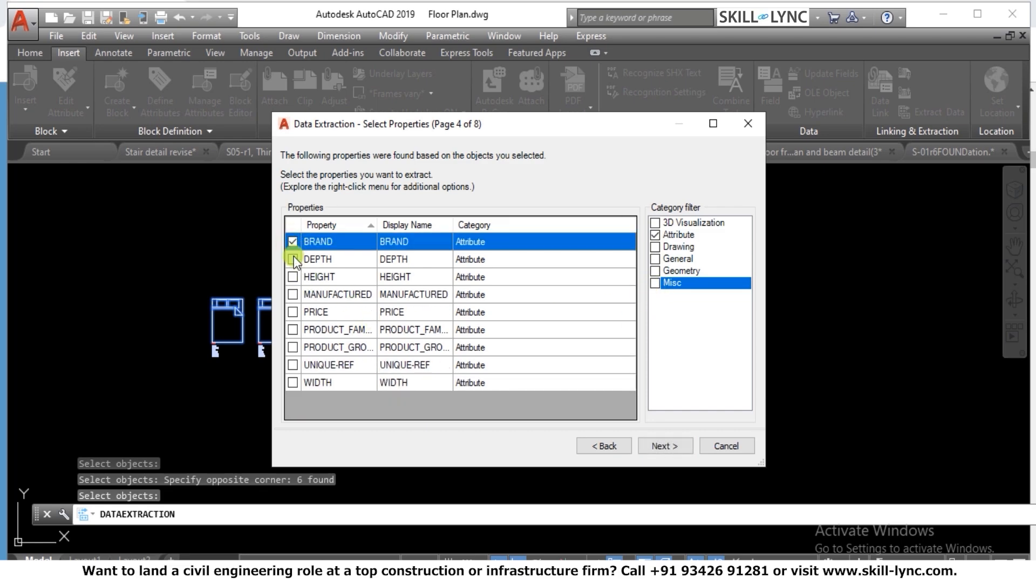
click(292, 259)
click(293, 277)
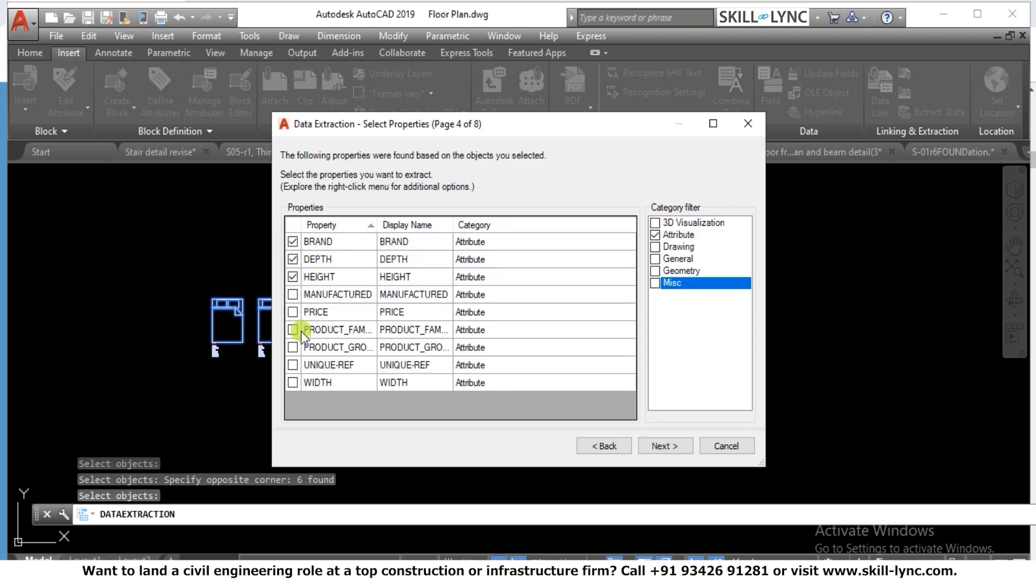
click(292, 294)
click(293, 312)
click(293, 329)
click(292, 348)
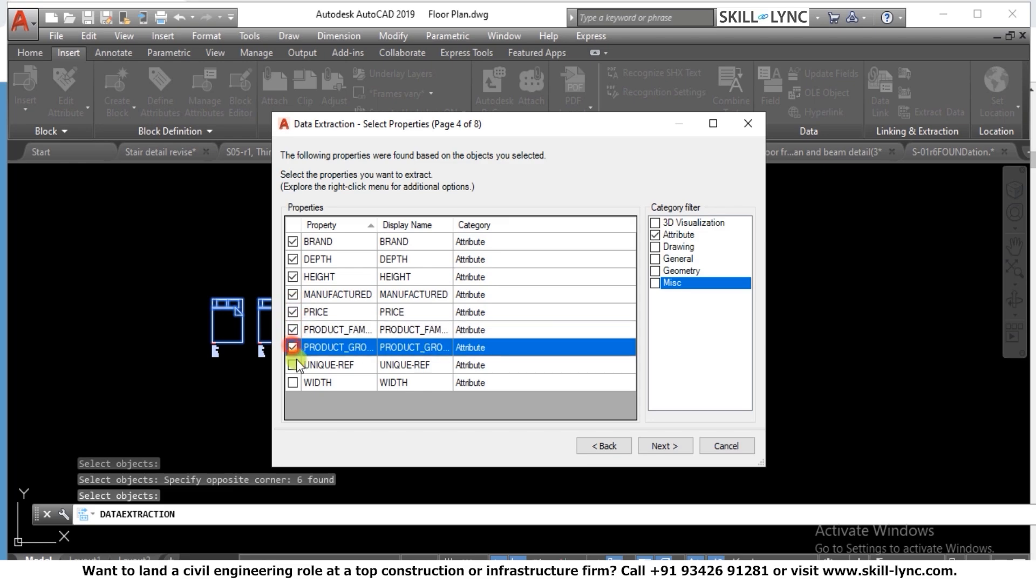
click(293, 365)
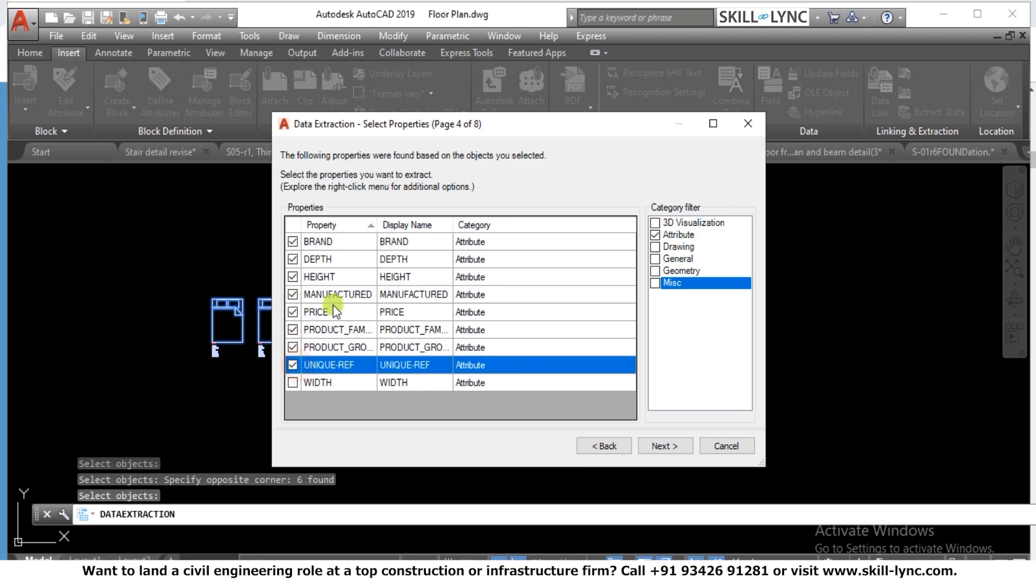
click(292, 383)
click(662, 447)
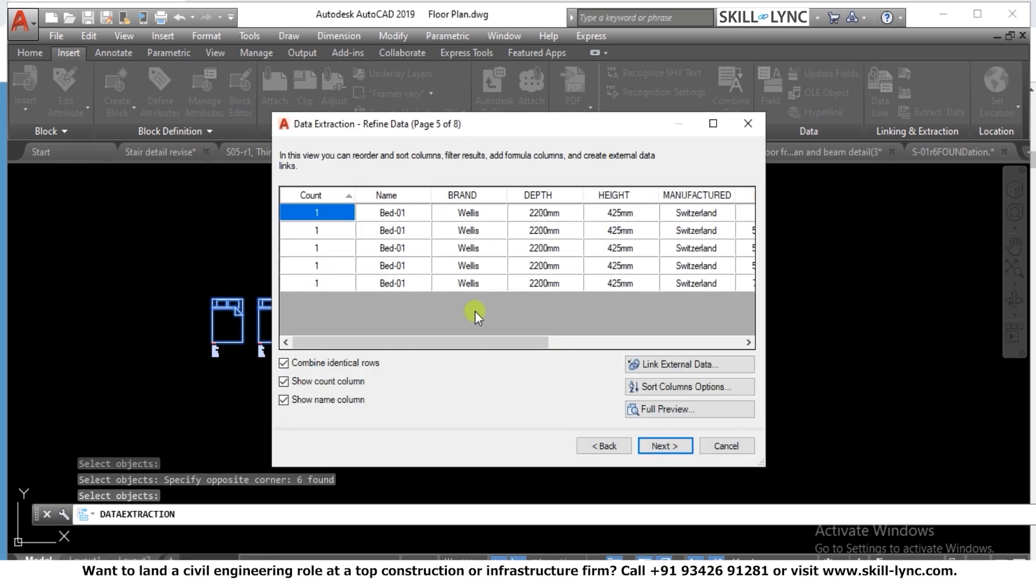
Keep the refined data as is and output it to an external xls file named BOQ-Bed in Skill Lync's Week 7 folder
click(669, 443)
click(330, 203)
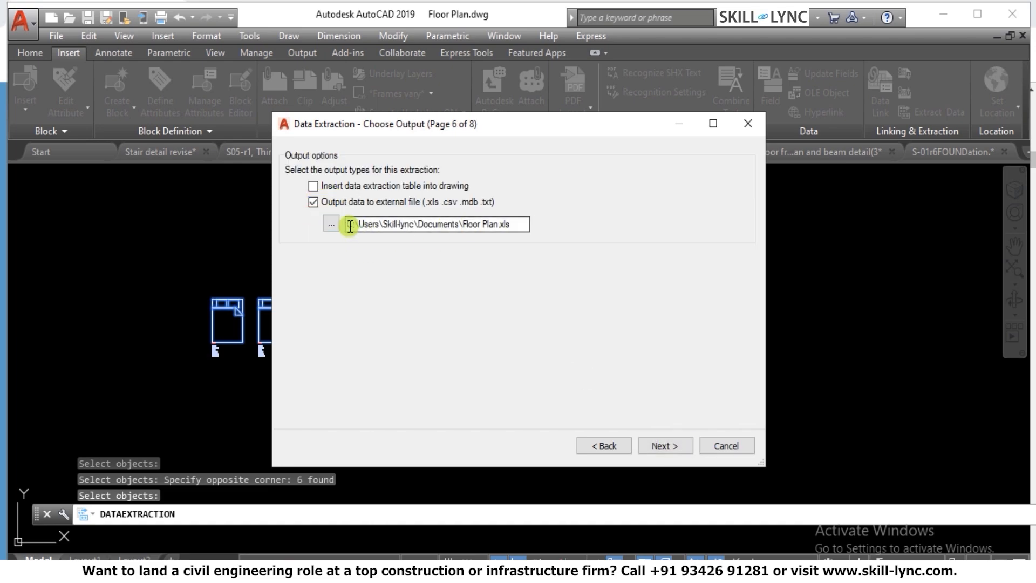
click(331, 222)
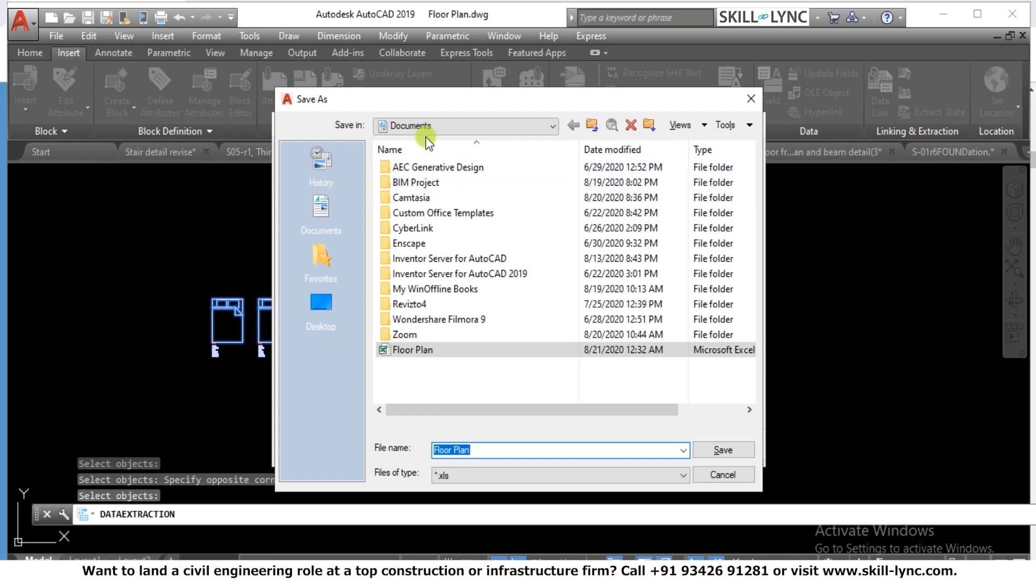
click(423, 125)
click(426, 144)
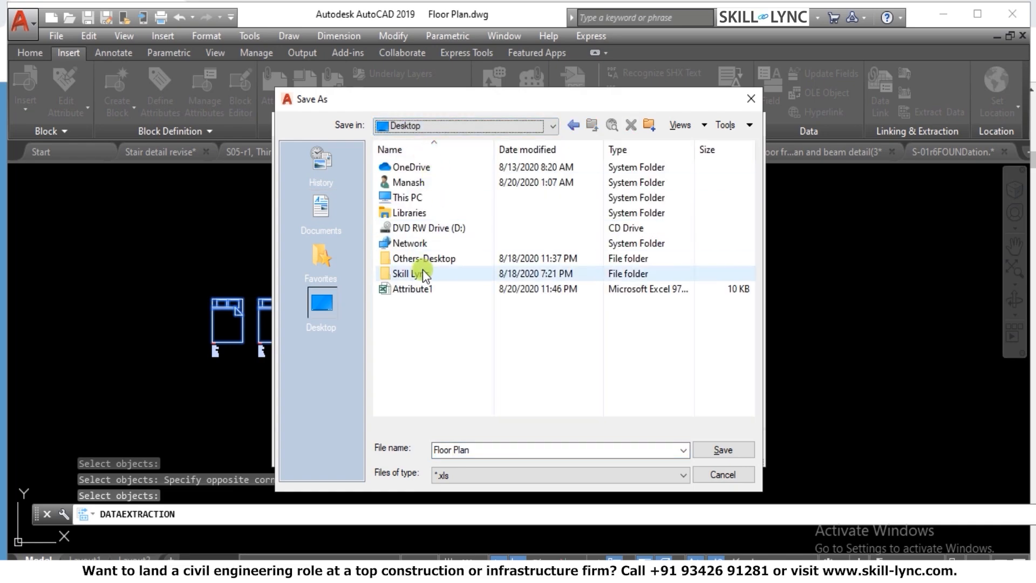
double_click(413, 272)
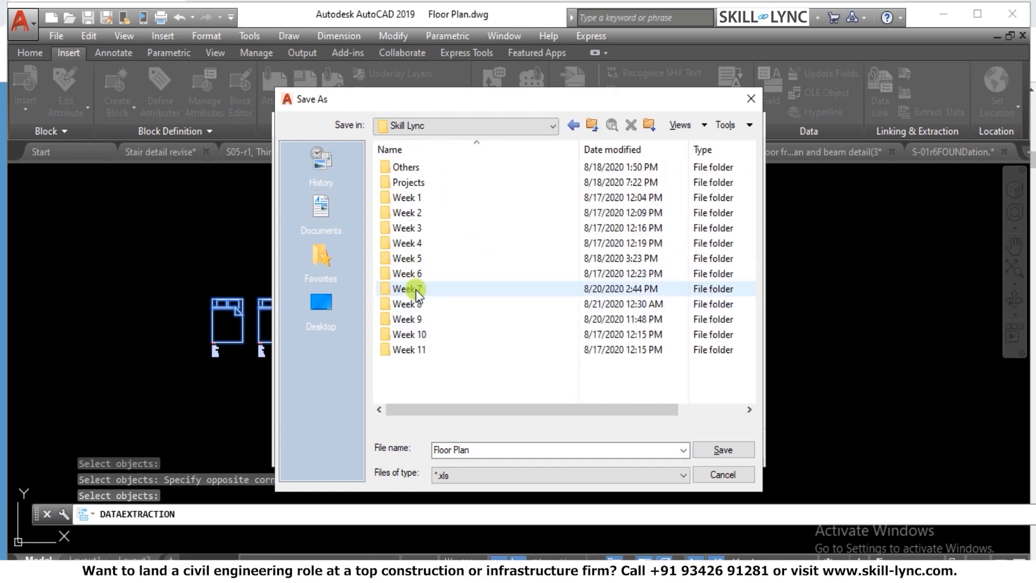
double_click(414, 288)
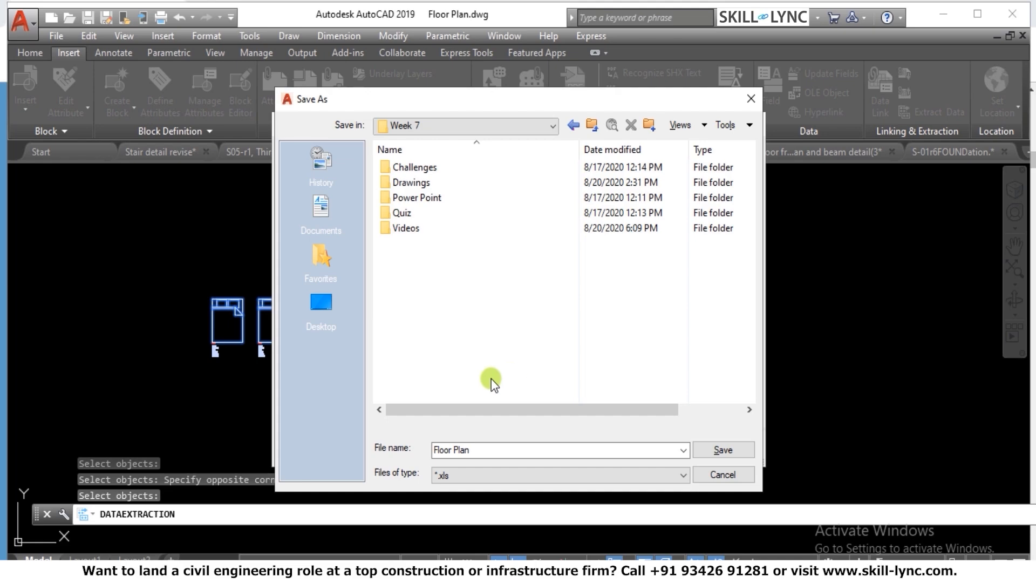
double_click(511, 448)
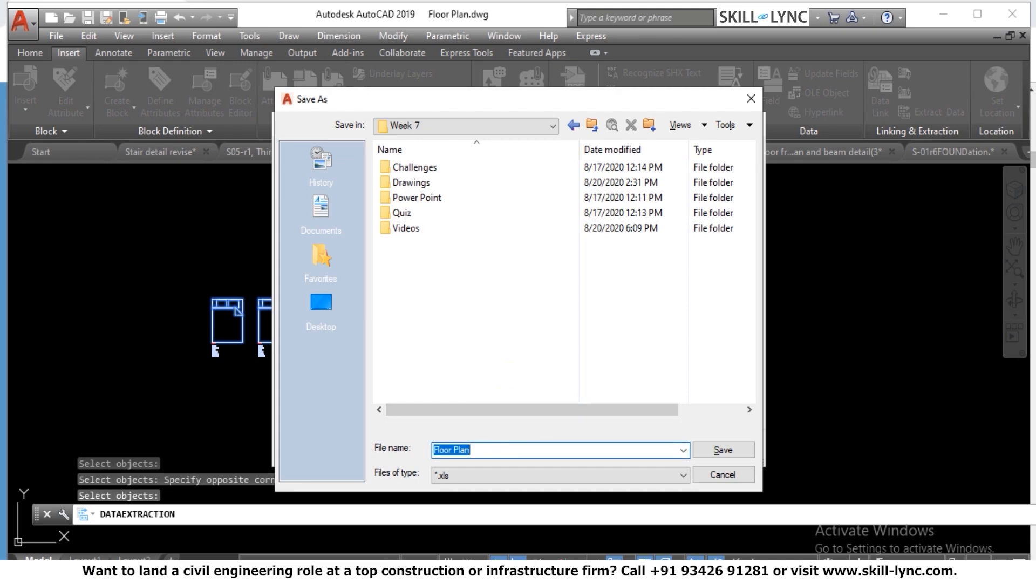
text(BOQ-Bed)
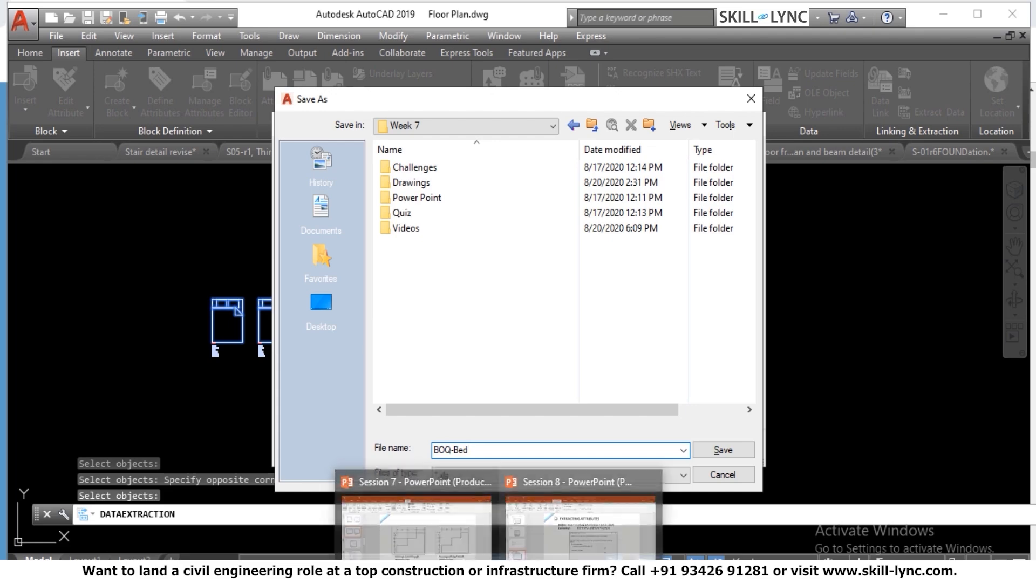
click(735, 446)
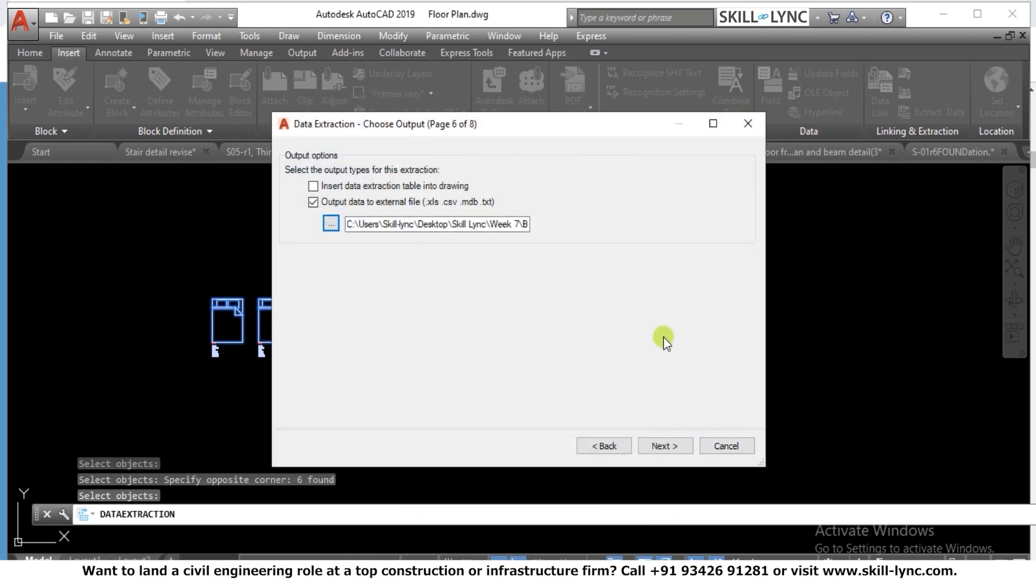
Finish the data extraction to create the external file and dismiss the data link notification
click(663, 446)
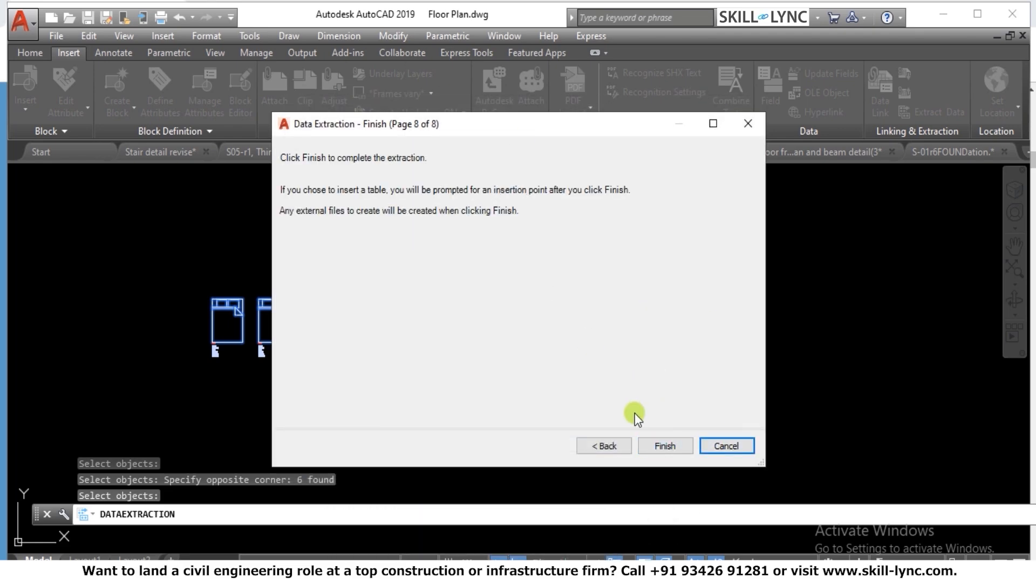
click(667, 445)
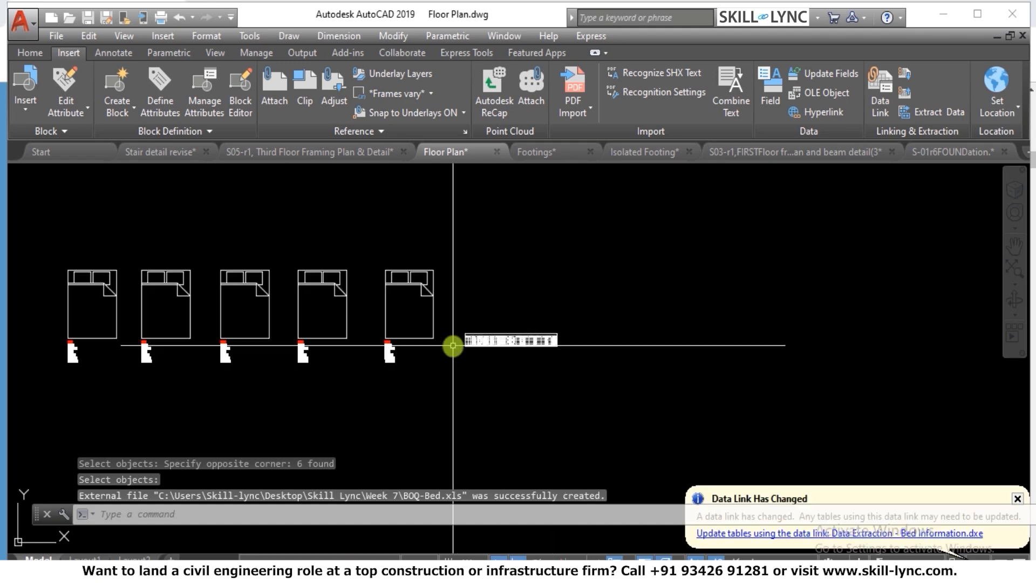
click(473, 343)
scroll(486, 343, up, 2)
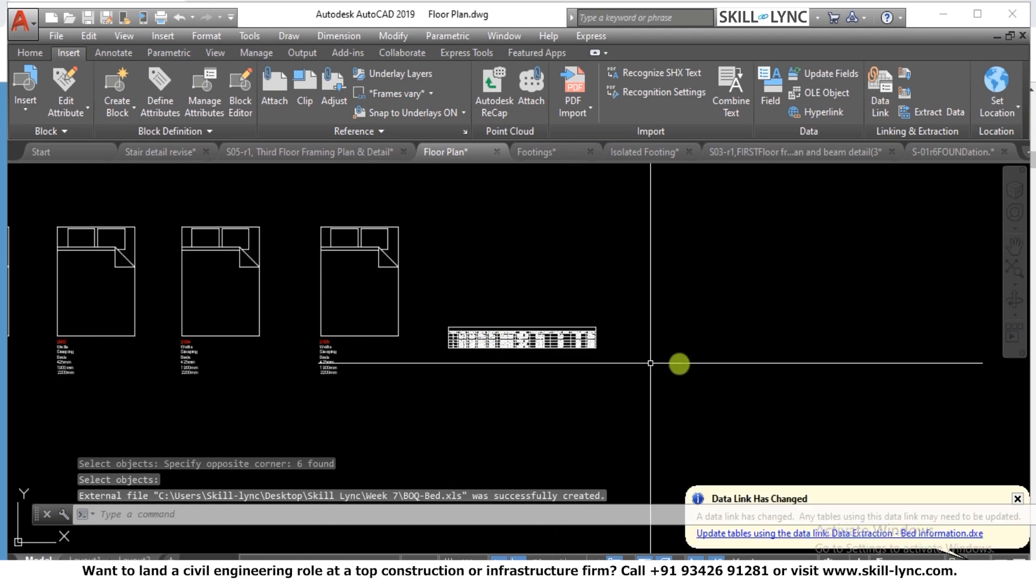
click(1017, 500)
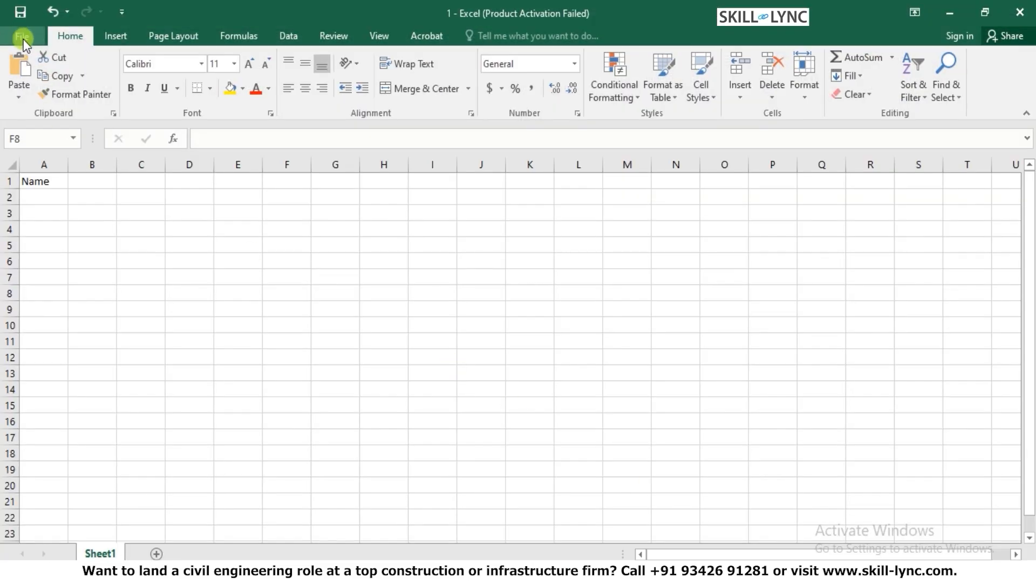
Switch to Excel, open the exported BOQ-Bed file from the Skill Lync folder, and fit the PRICE column's width to its contents
click(22, 37)
click(62, 142)
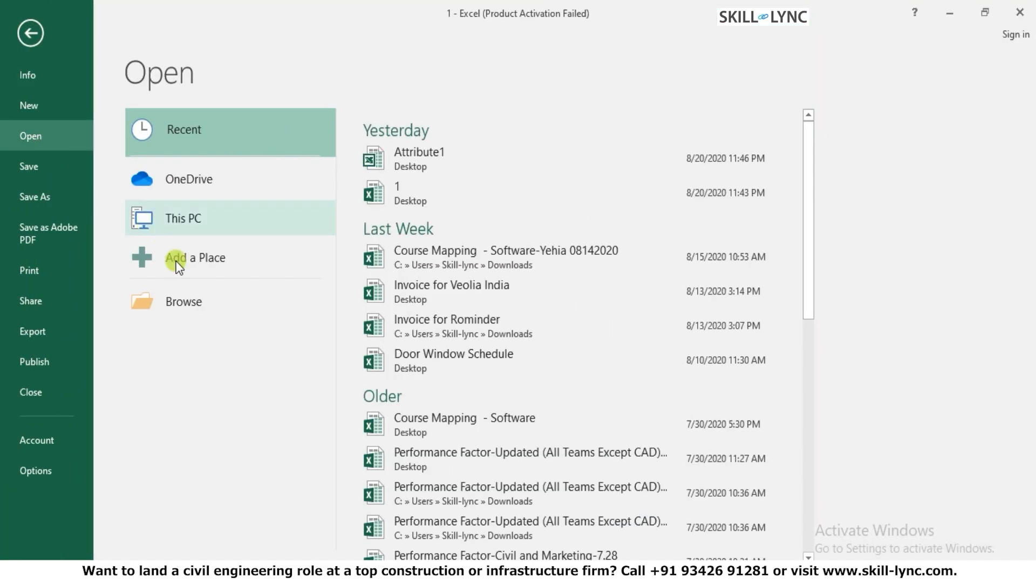
click(201, 303)
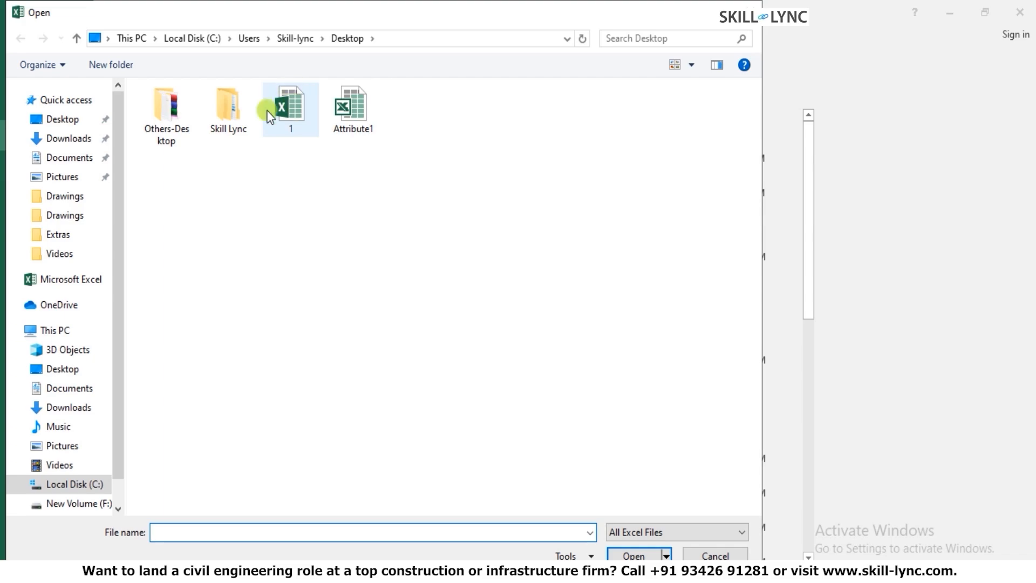
double_click(227, 113)
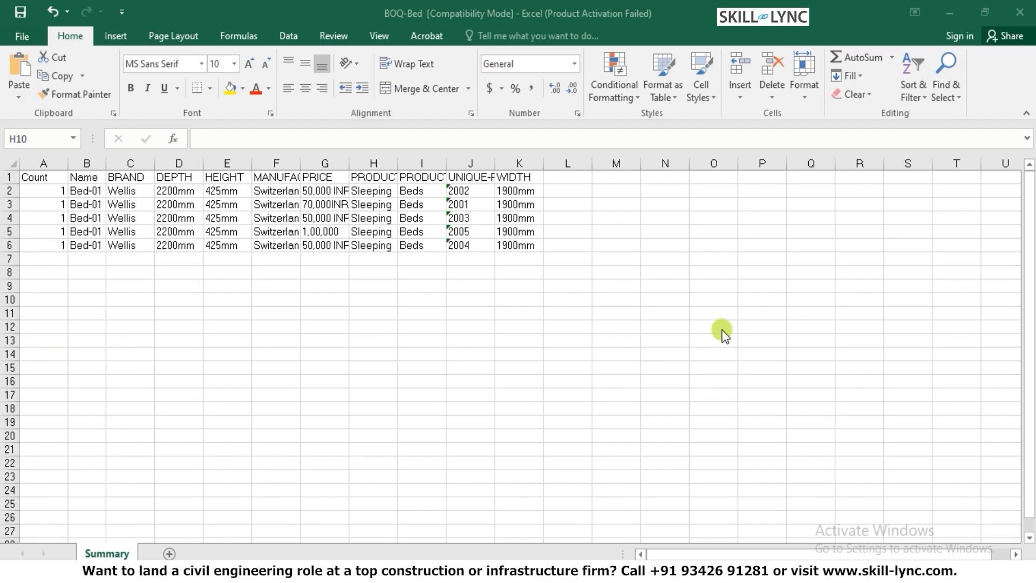
double_click(350, 161)
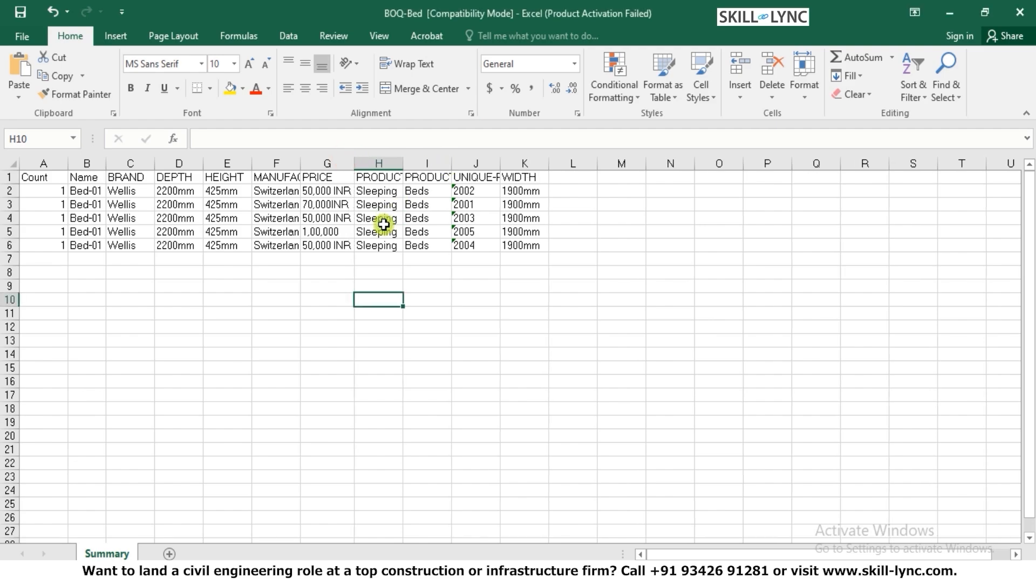